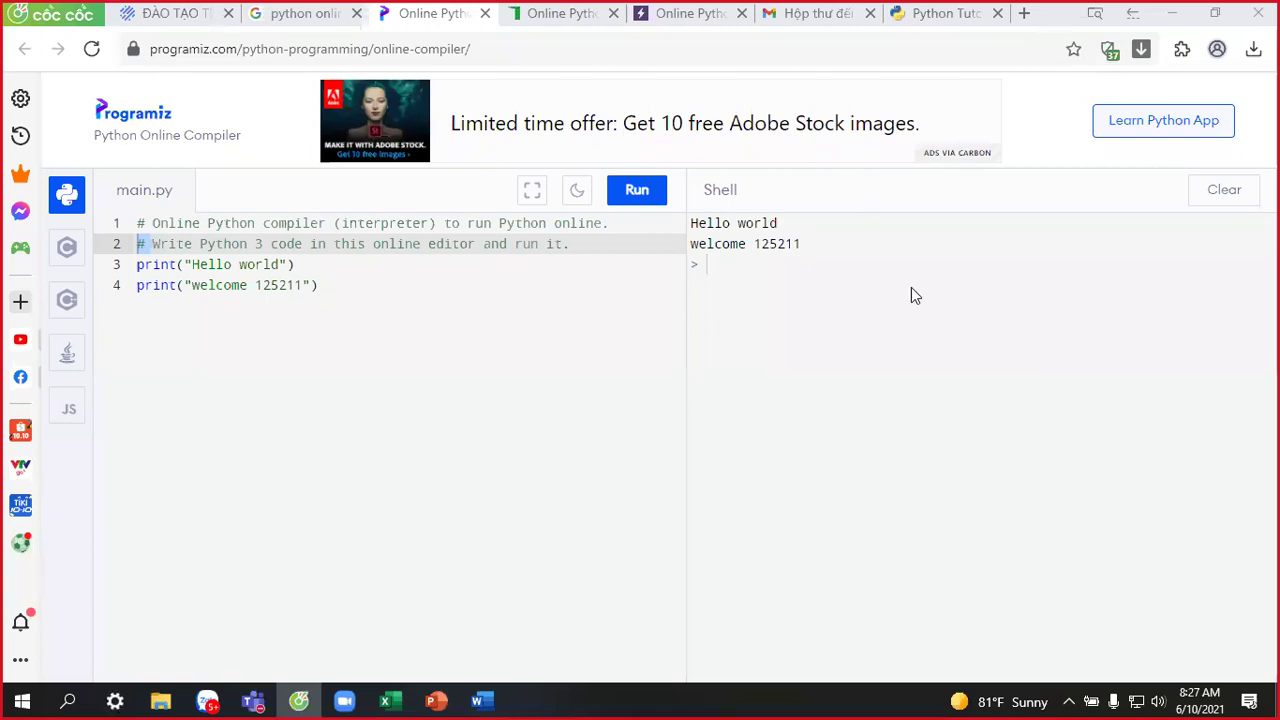
# Switch to the Python Tutor tab with the five-line print program and open the Start menu.
pyautogui.click(924, 22)
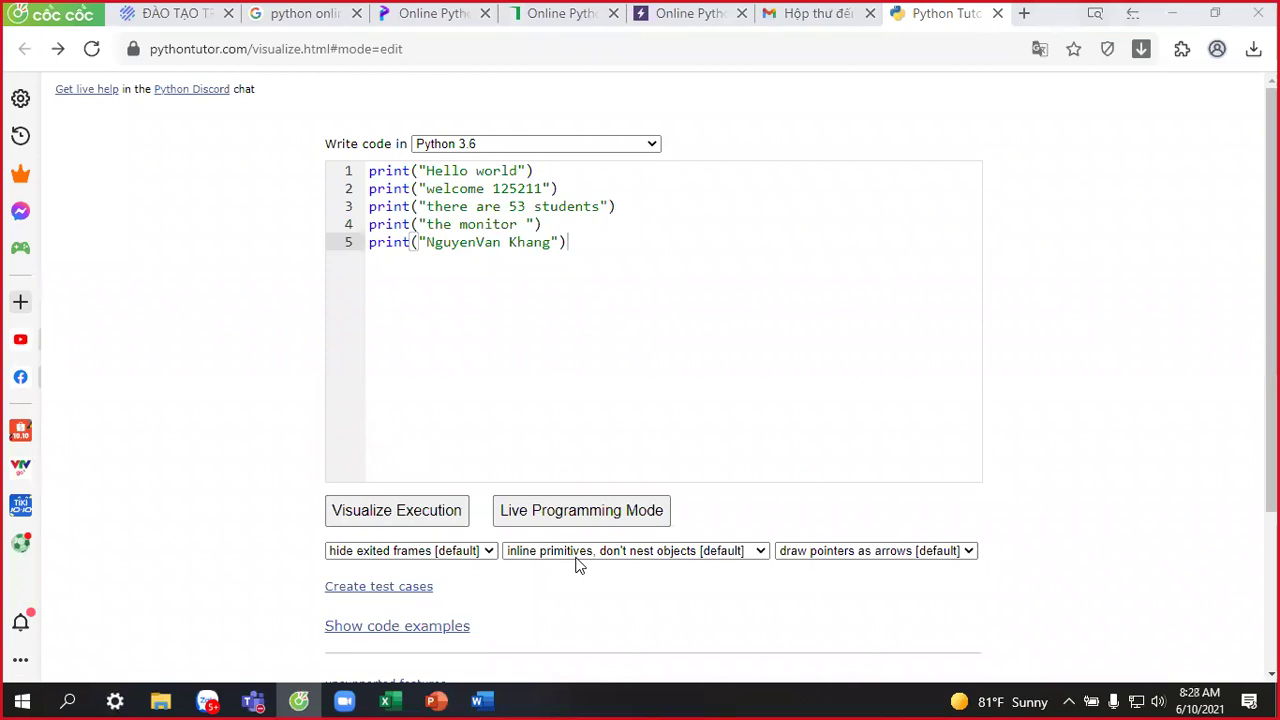
pyautogui.click(14, 699)
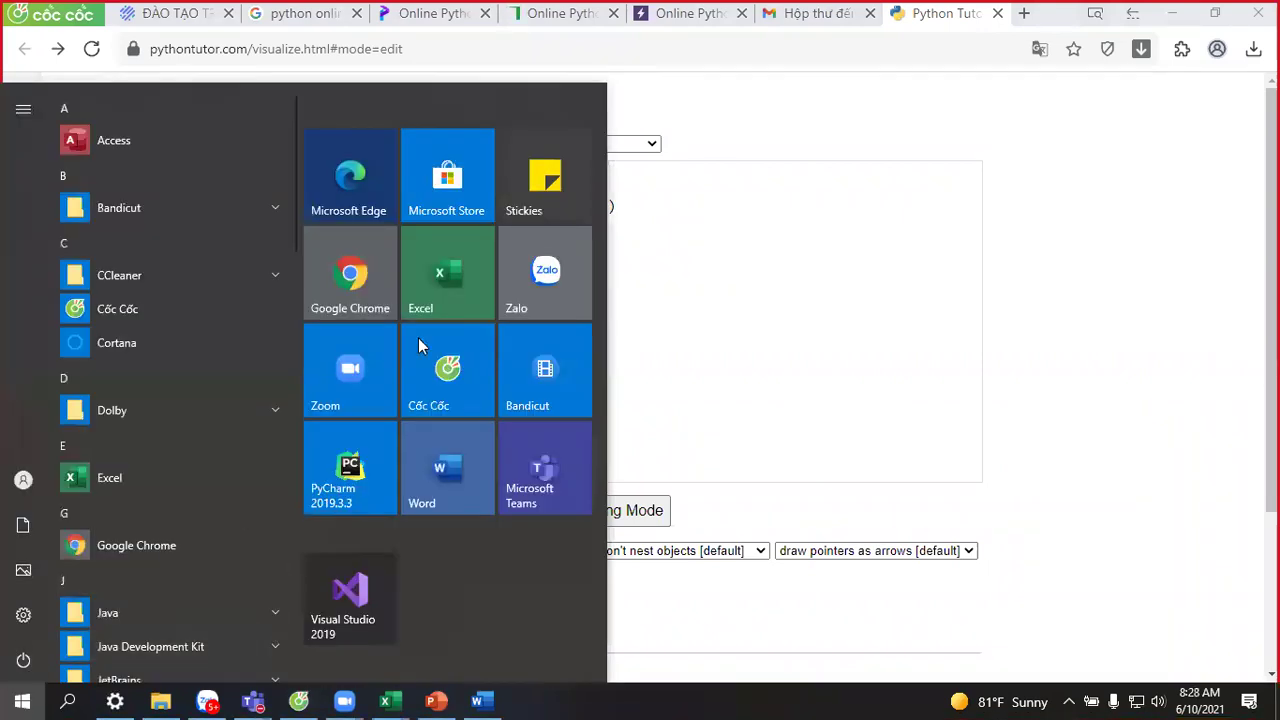
# Launch PyCharm 2019.3.3 from its Start menu tile.
pyautogui.click(340, 488)
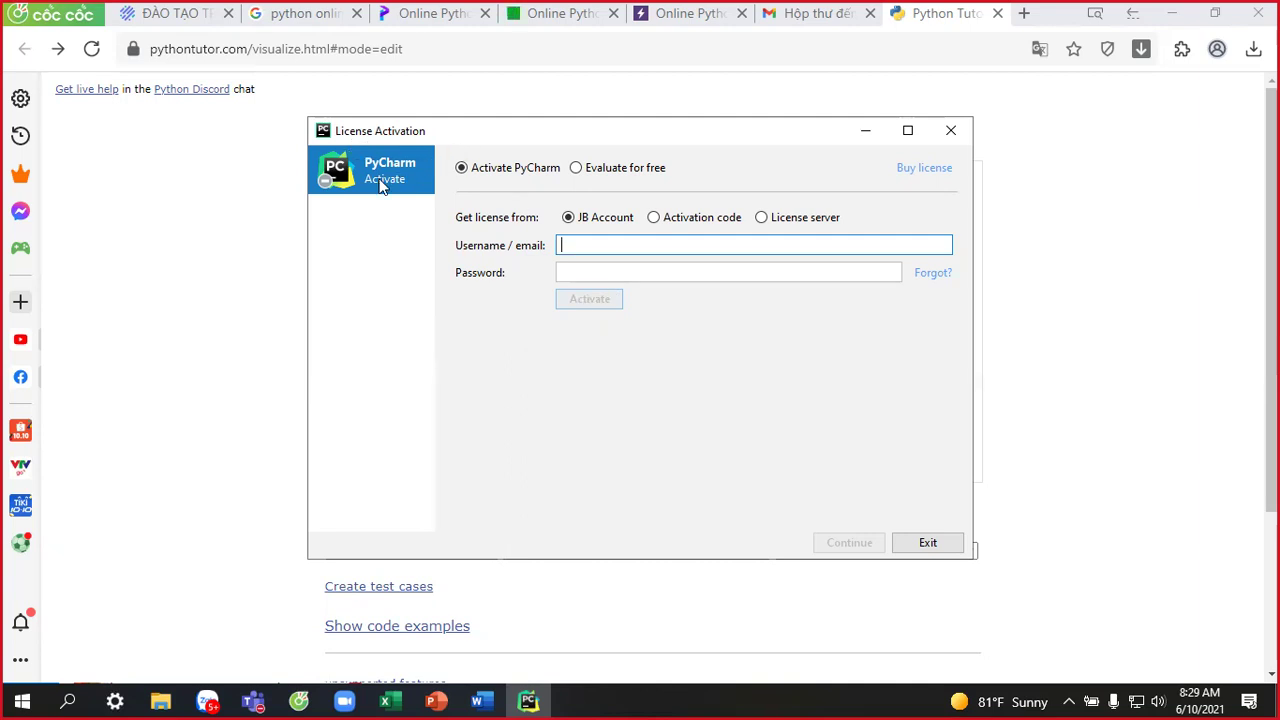
# Pick Evaluate for free, exit the License Activation window, and relaunch PyCharm from Start.
pyautogui.click(588, 178)
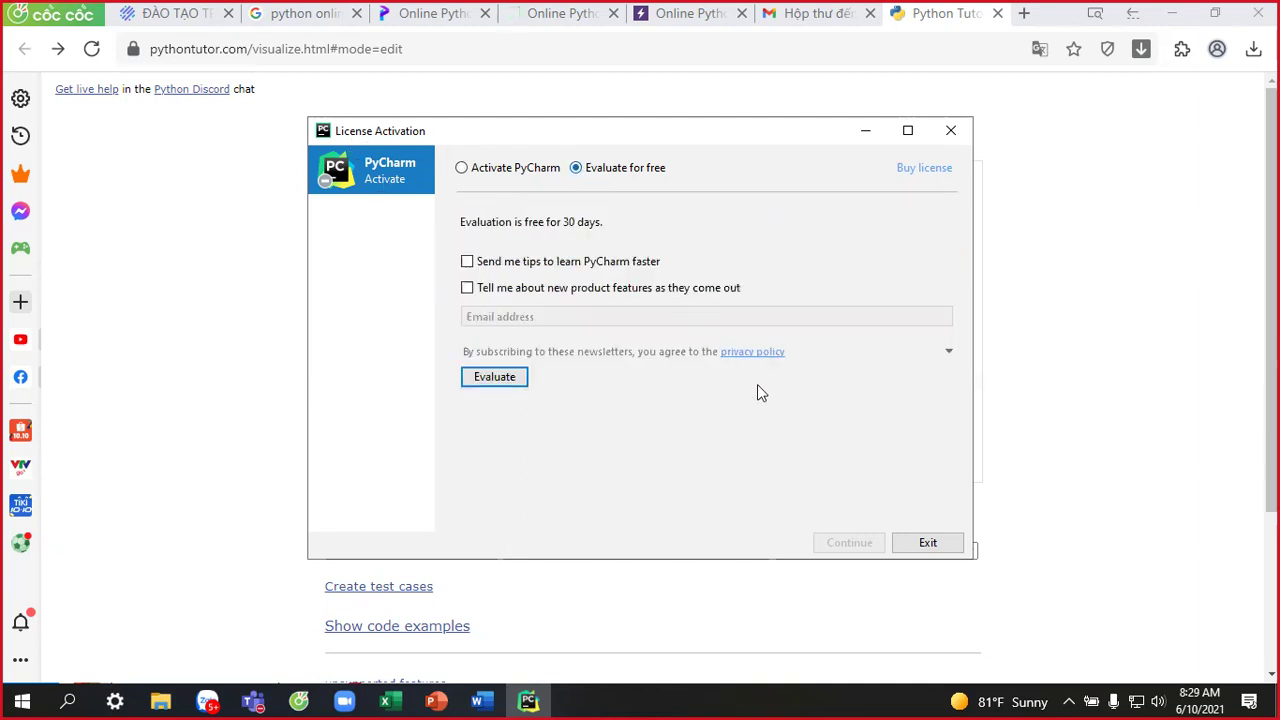
pyautogui.click(929, 543)
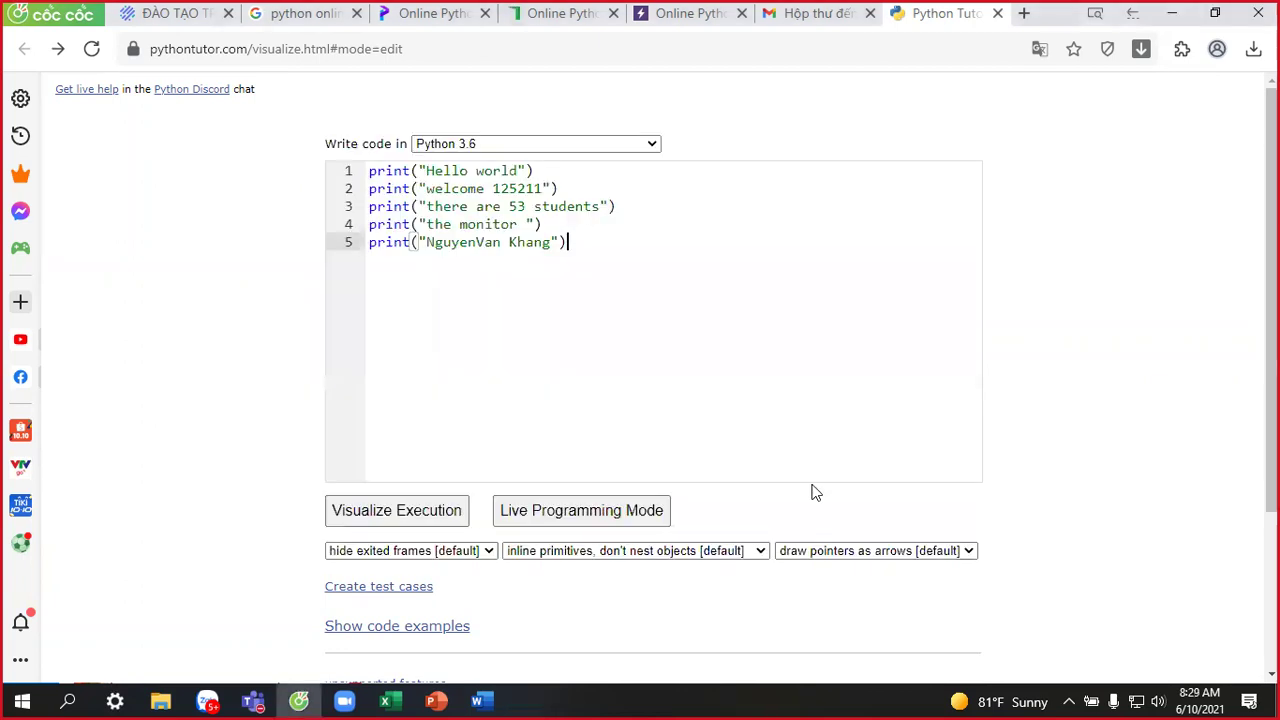
pyautogui.click(22, 700)
pyautogui.click(364, 486)
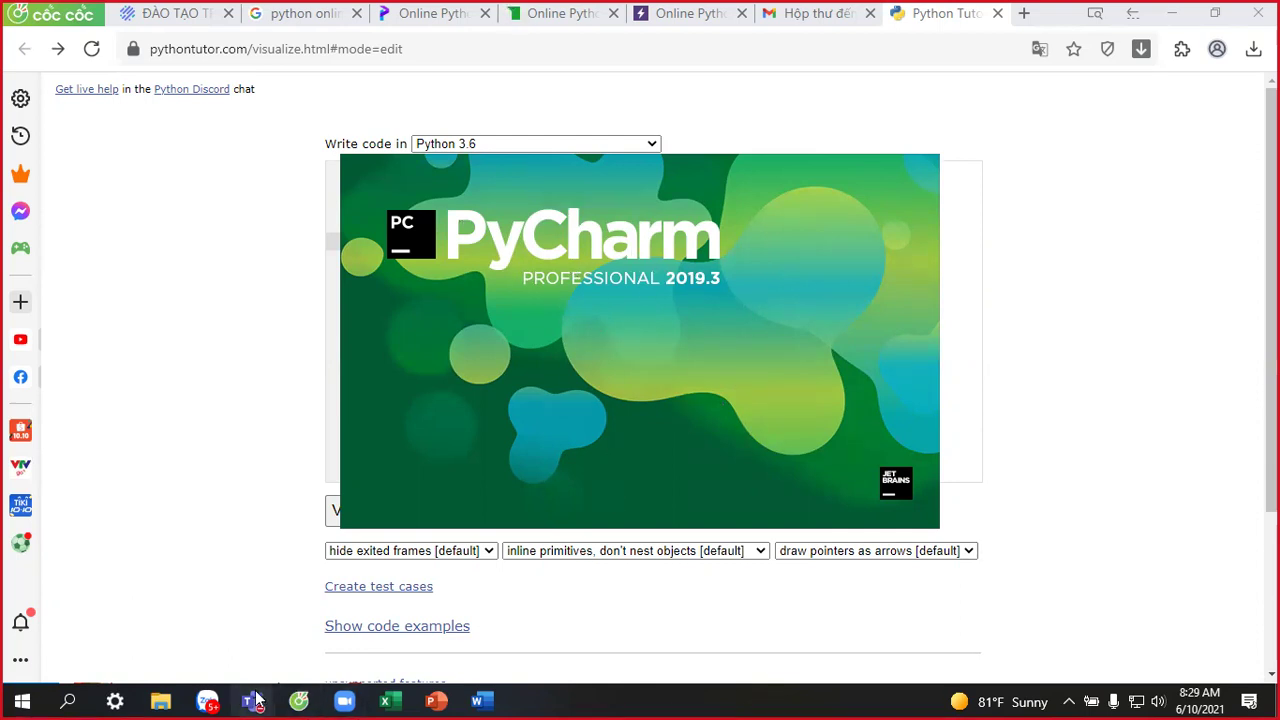
# Admit the lobby guest in the Teams meeting, then minimize Teams to return to PyCharm.
pyautogui.moveTo(268, 700)
pyautogui.click(330, 590)
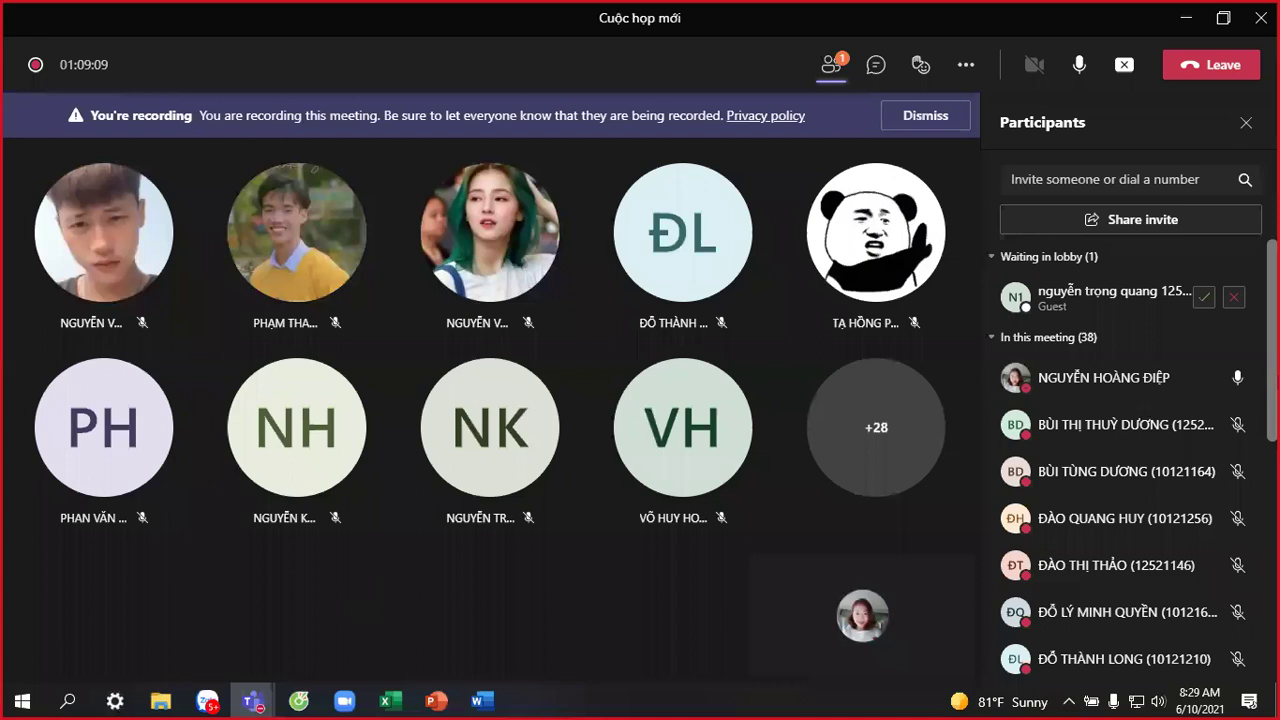
pyautogui.click(1203, 297)
pyautogui.click(1187, 19)
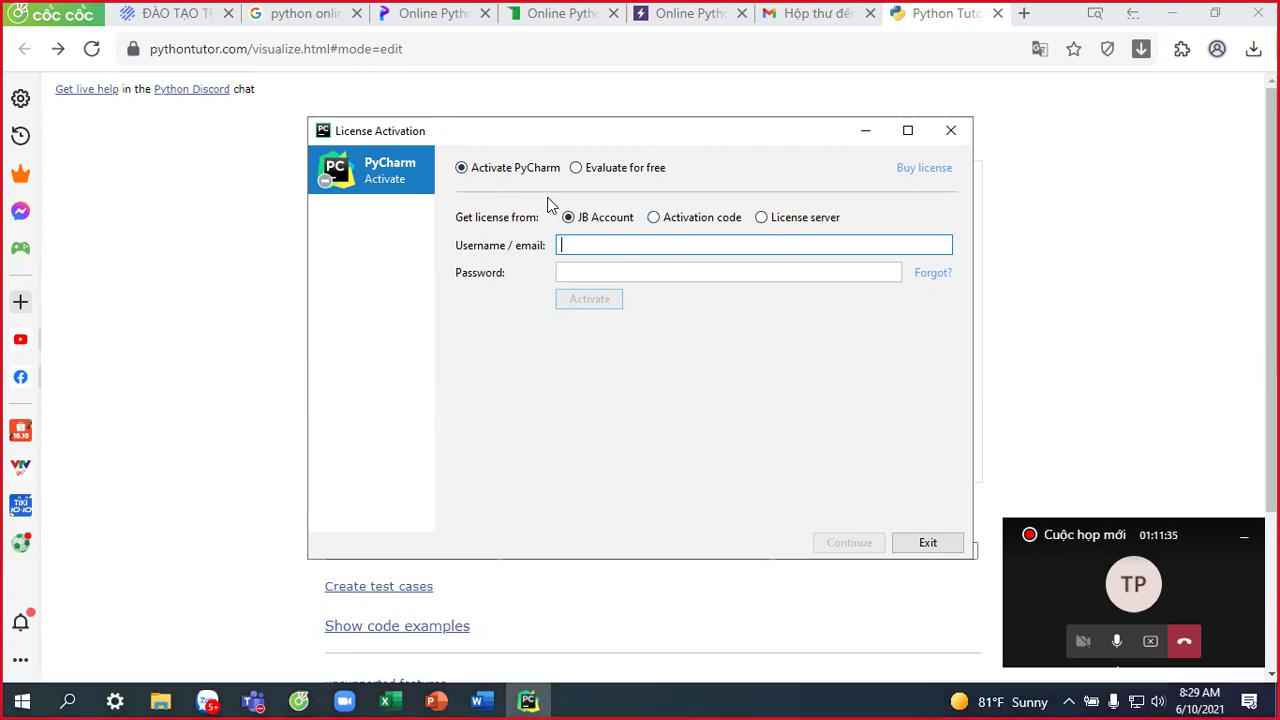
# Start the free 30-day PyCharm evaluation, continue, and relaunch PyCharm from Start.
pyautogui.click(581, 169)
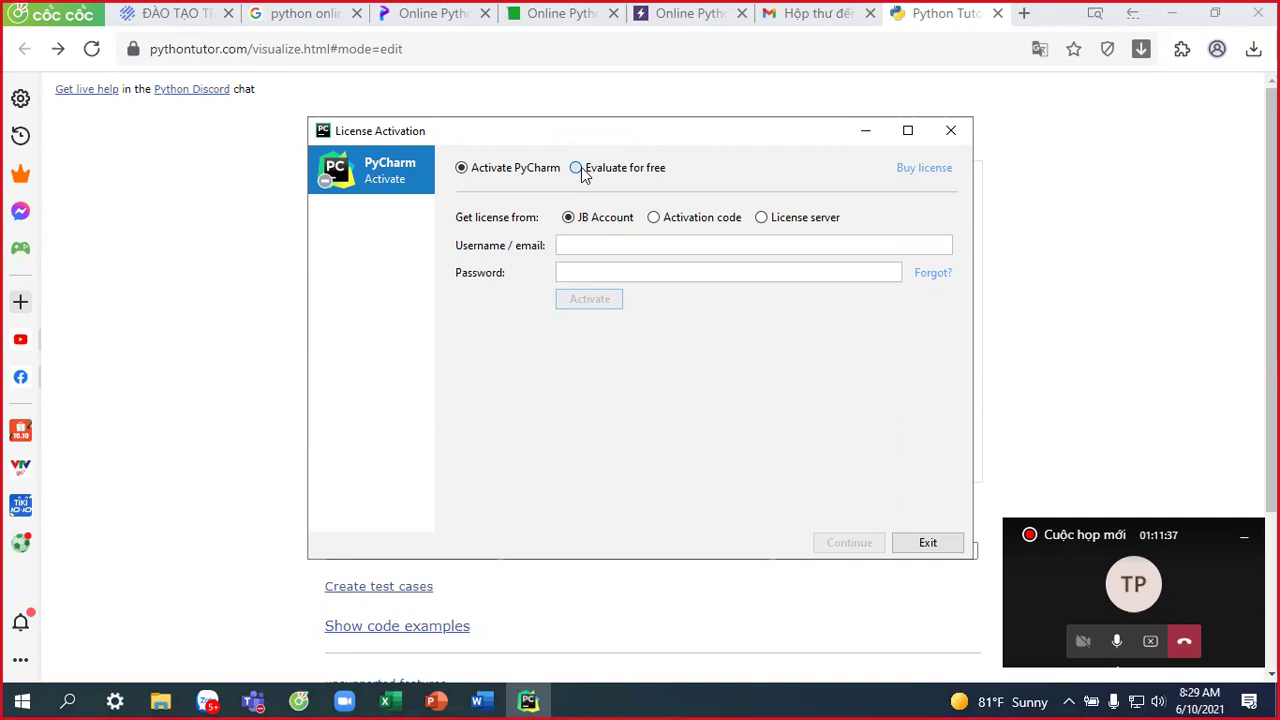
pyautogui.click(512, 379)
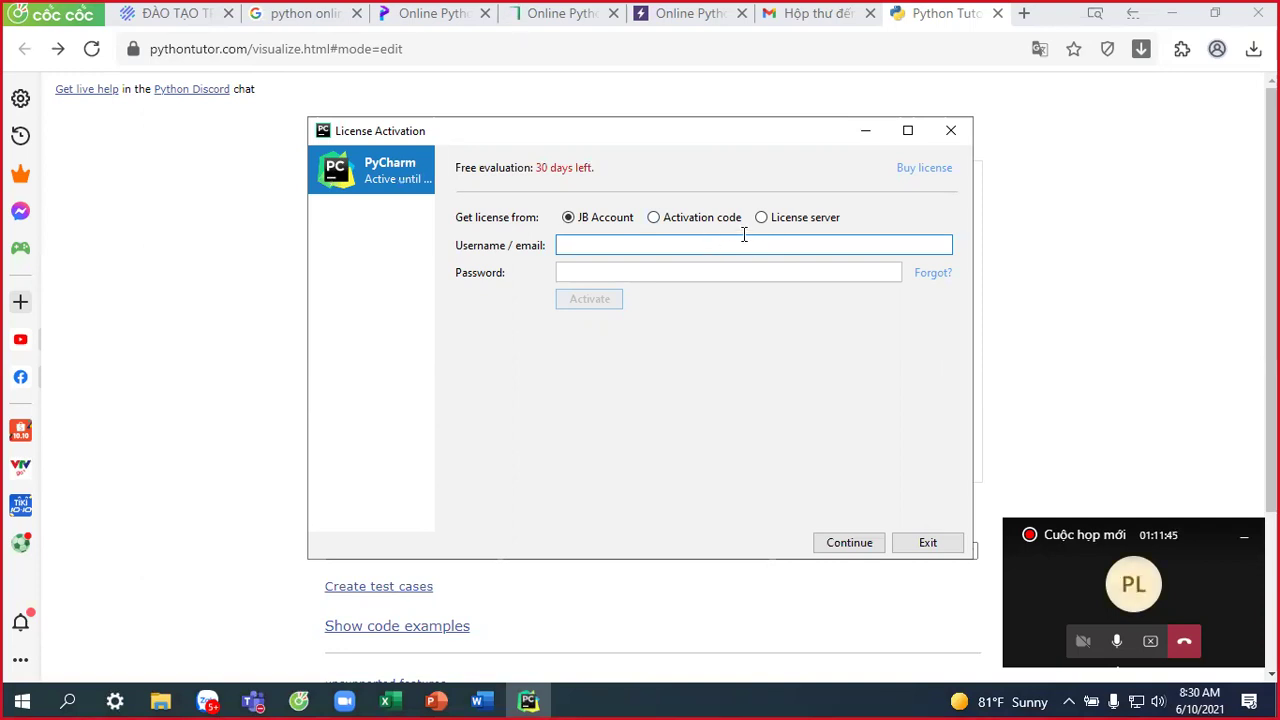
pyautogui.click(853, 543)
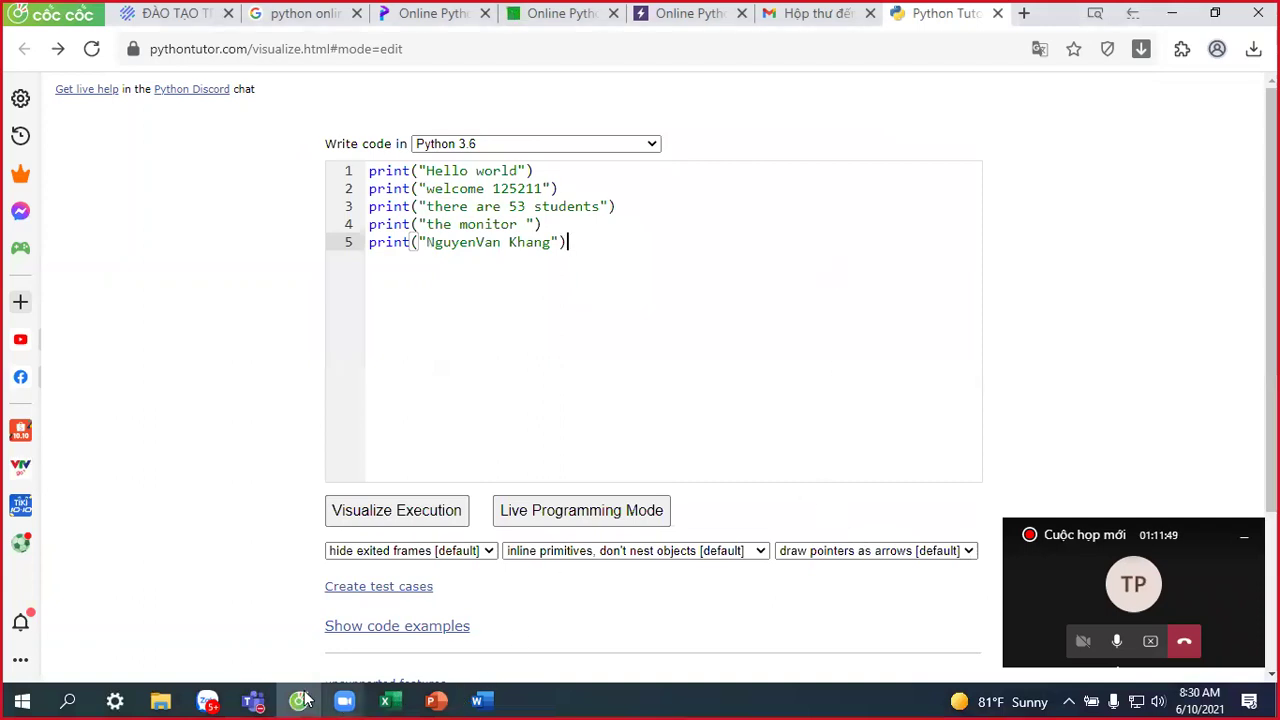
pyautogui.click(22, 700)
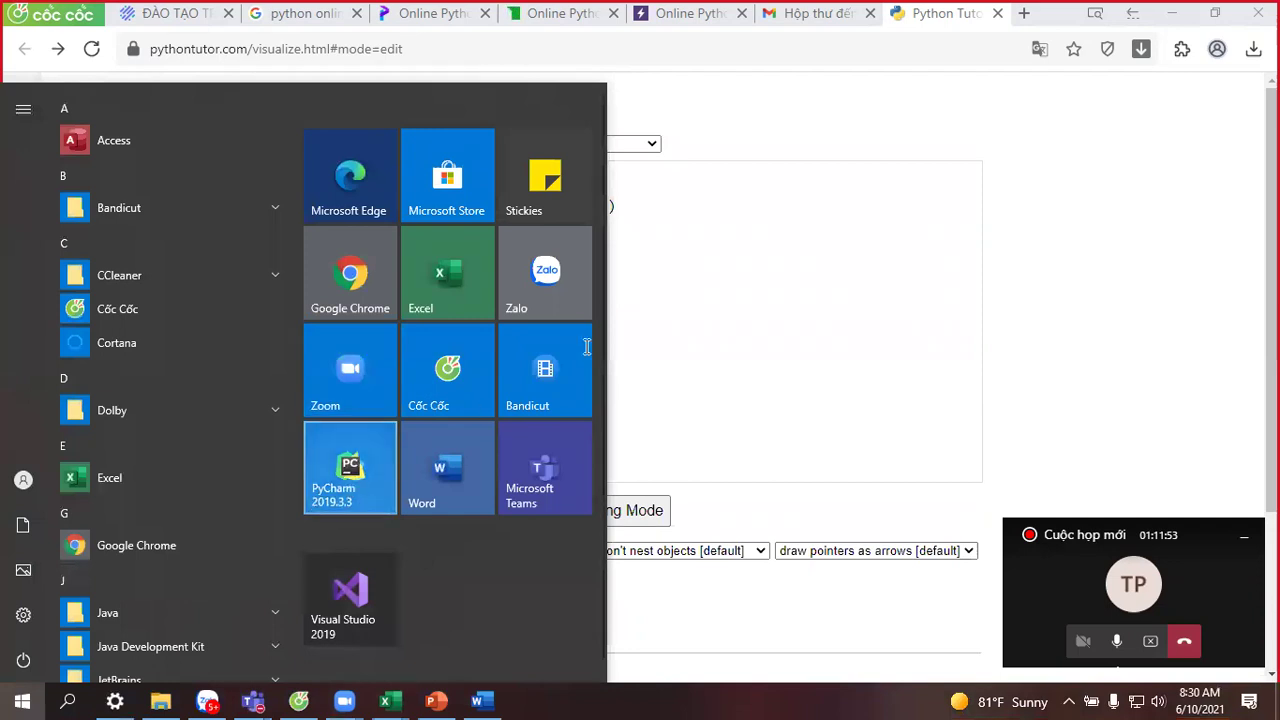
pyautogui.click(350, 470)
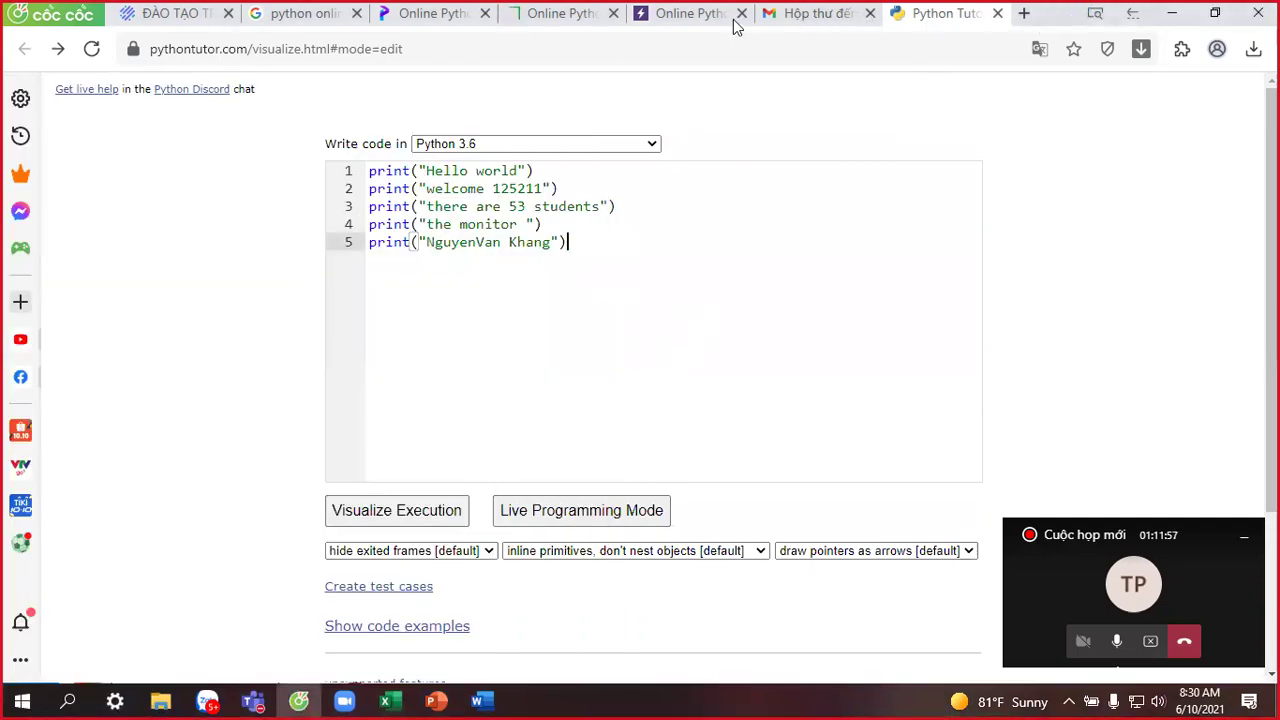
# Close the three unneeded Online Python browser tabs.
pyautogui.click(613, 13)
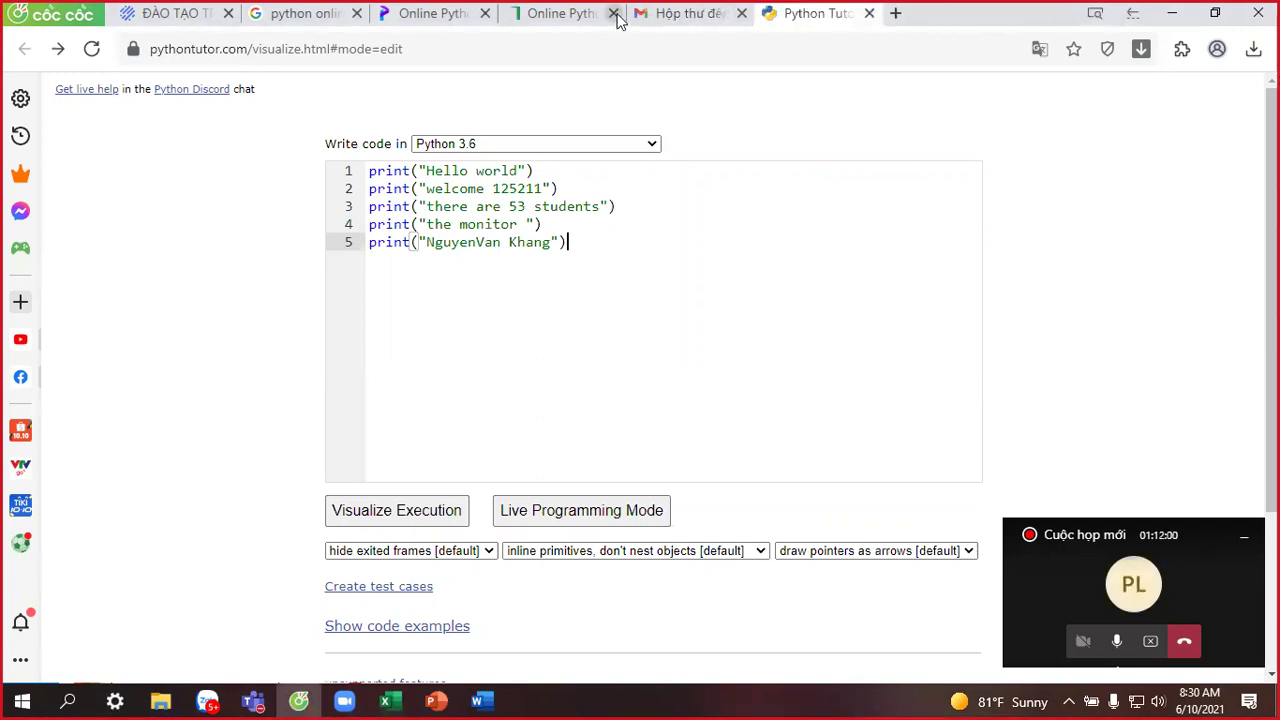
pyautogui.click(613, 13)
pyautogui.click(485, 13)
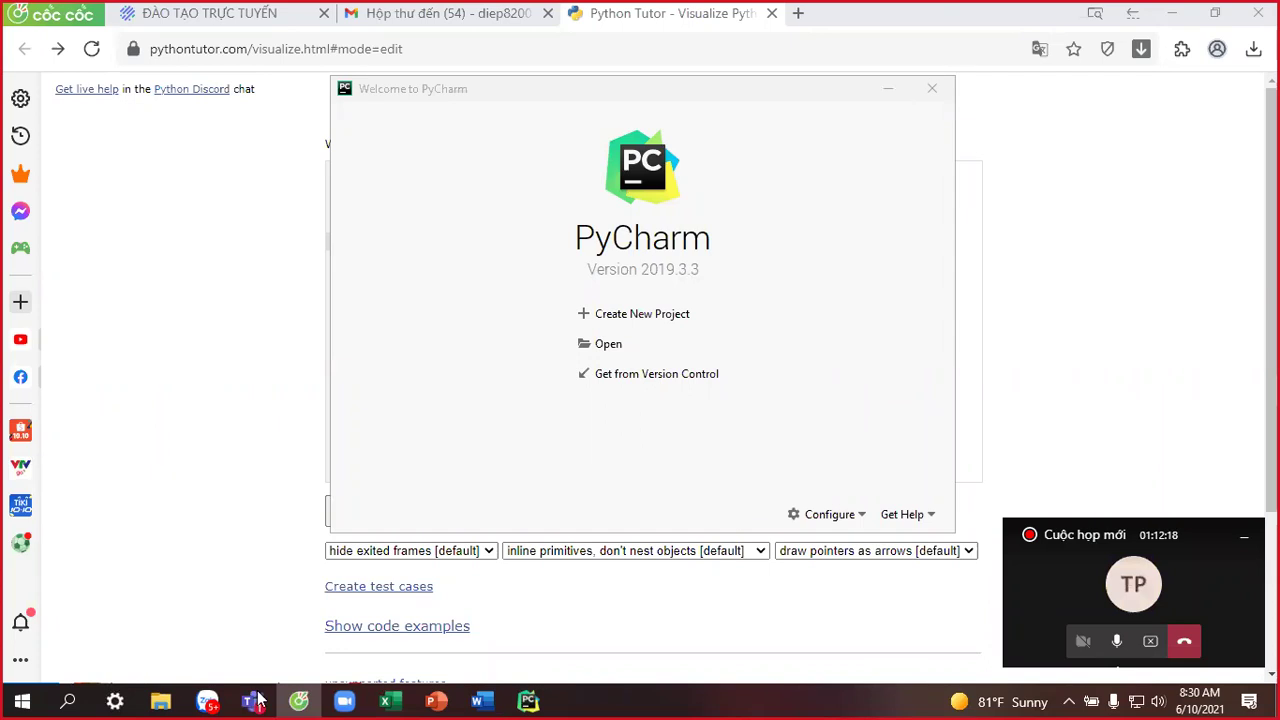
# Admit another lobby guest from the Teams meeting chat, then minimize the meeting window.
pyautogui.moveTo(255, 700)
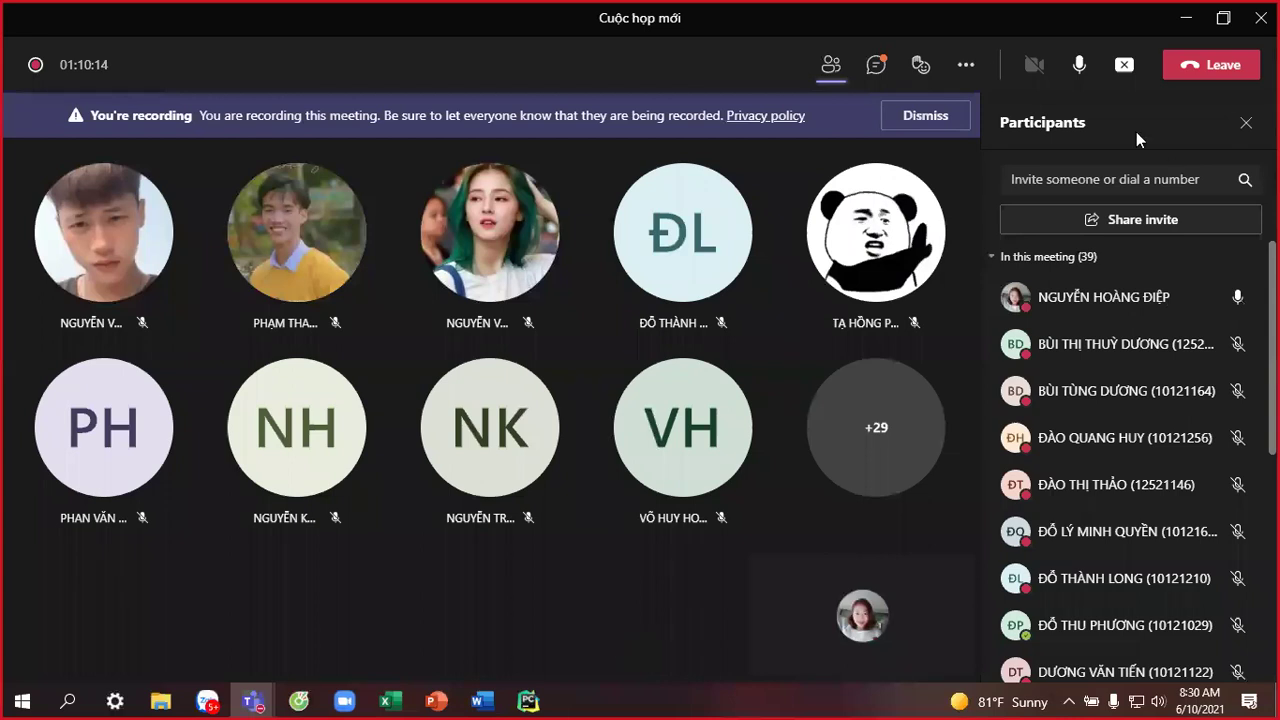
pyautogui.click(876, 66)
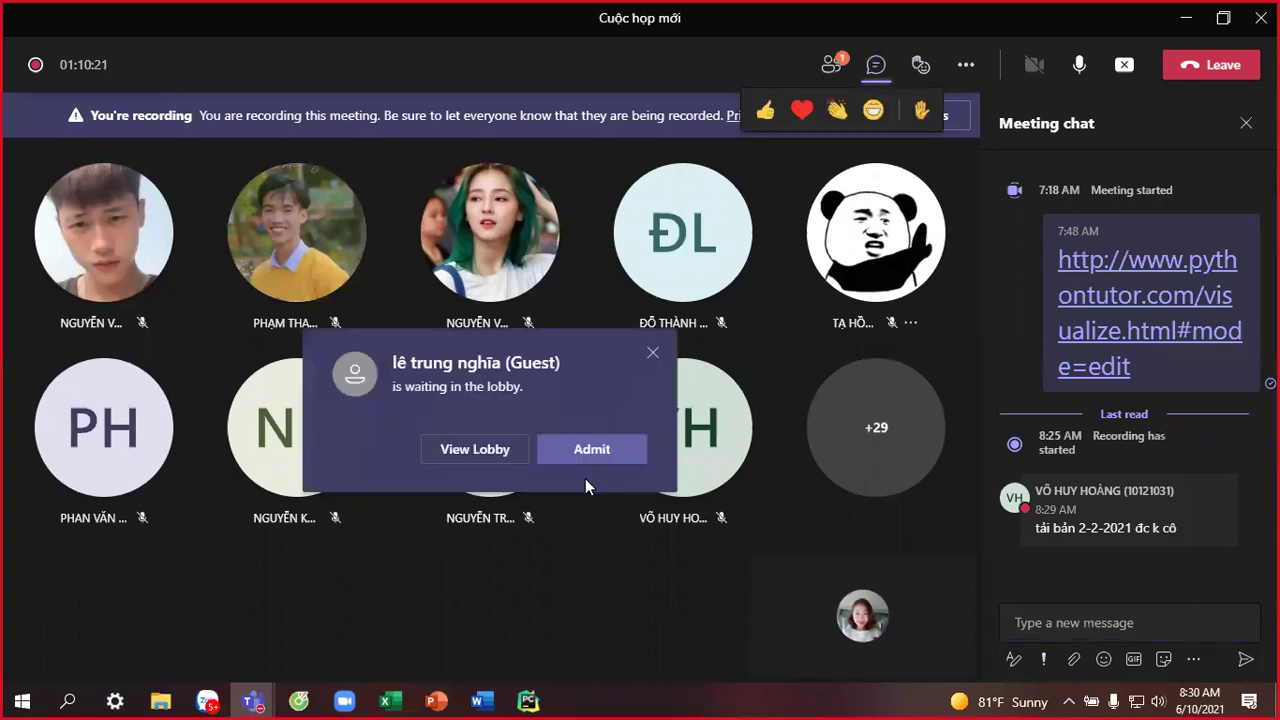
pyautogui.click(611, 455)
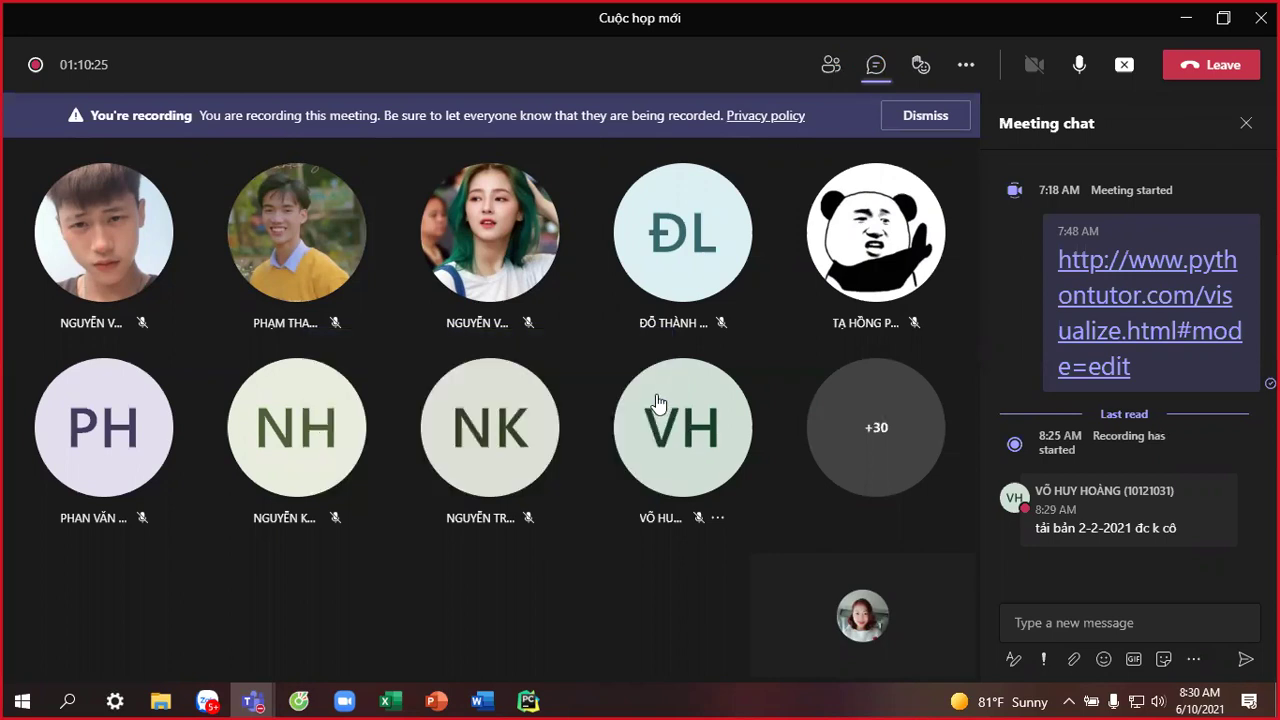
pyautogui.moveTo(917, 282)
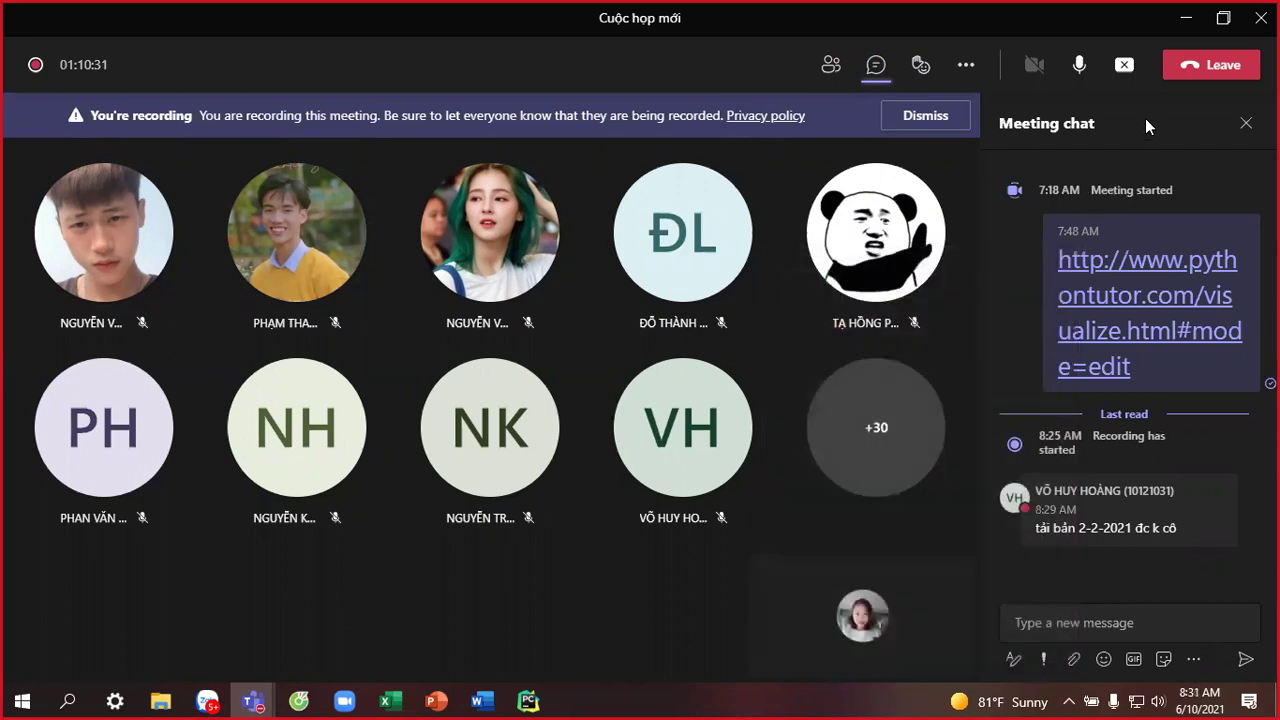
pyautogui.click(1188, 20)
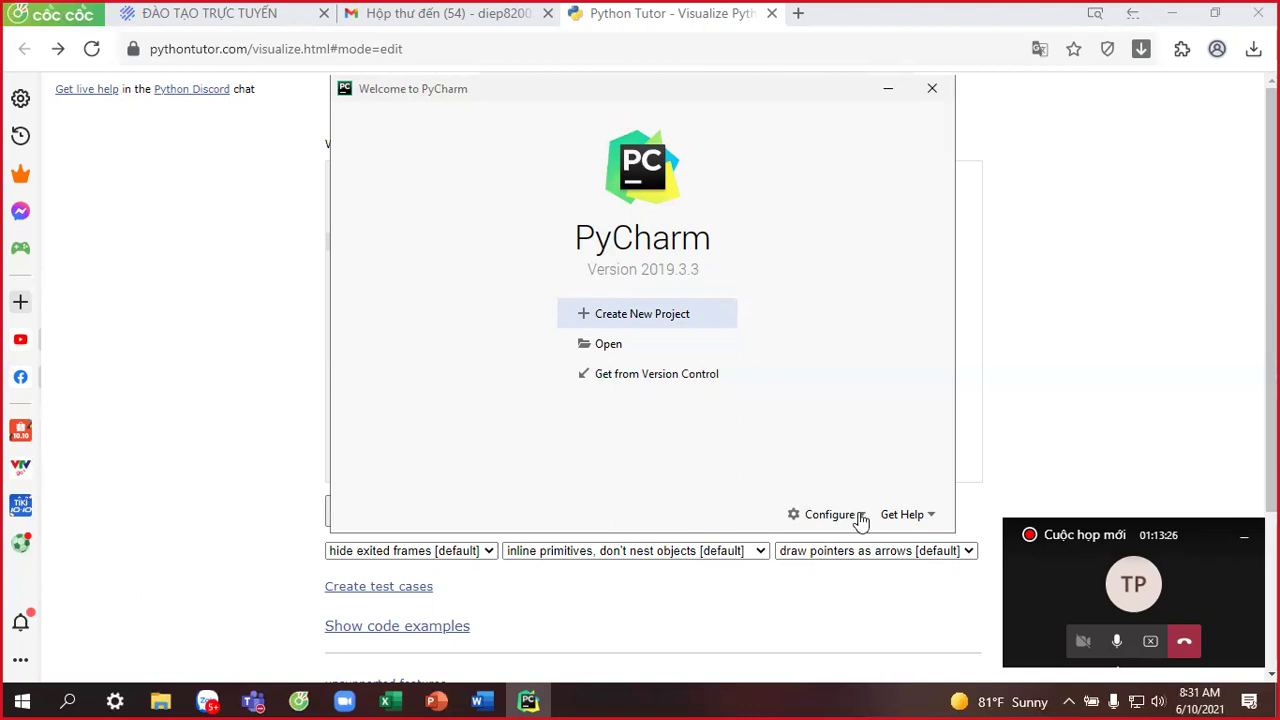
# Open the Configure dropdown on the Welcome to PyCharm window.
pyautogui.click(860, 518)
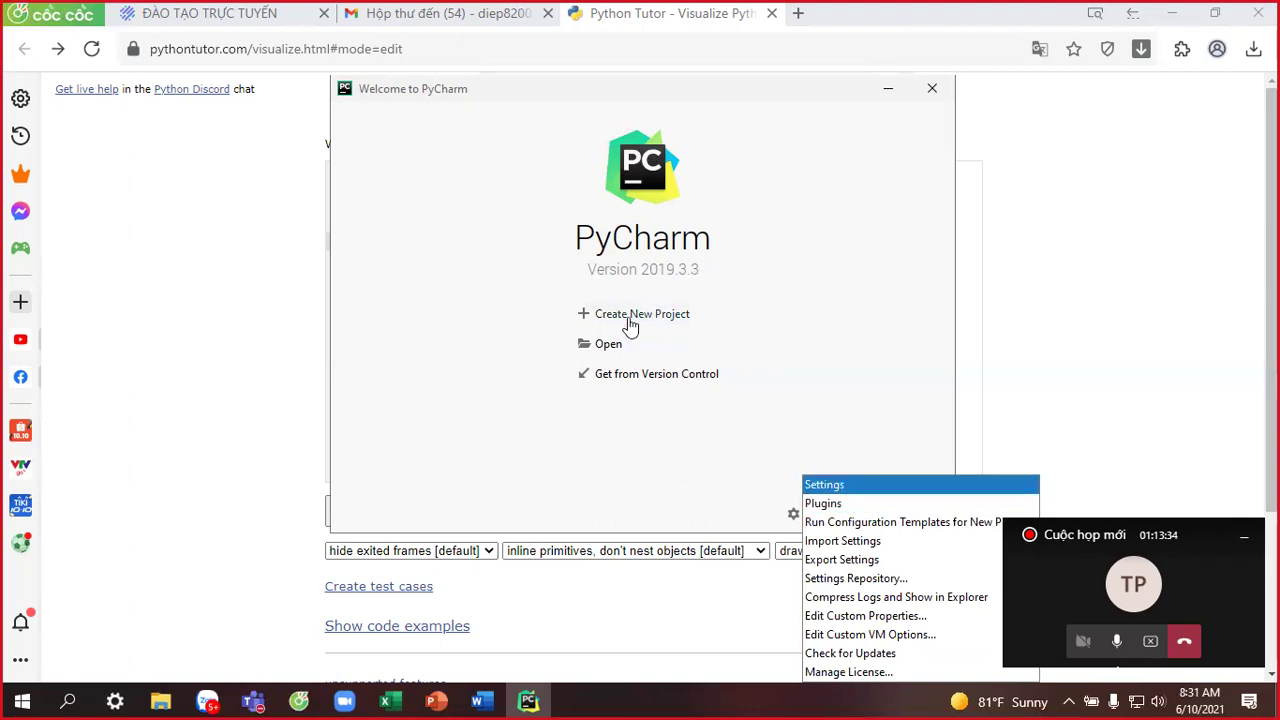
# Open Settings for New Projects from the Configure menu, reopening it after closing once.
pyautogui.click(838, 500)
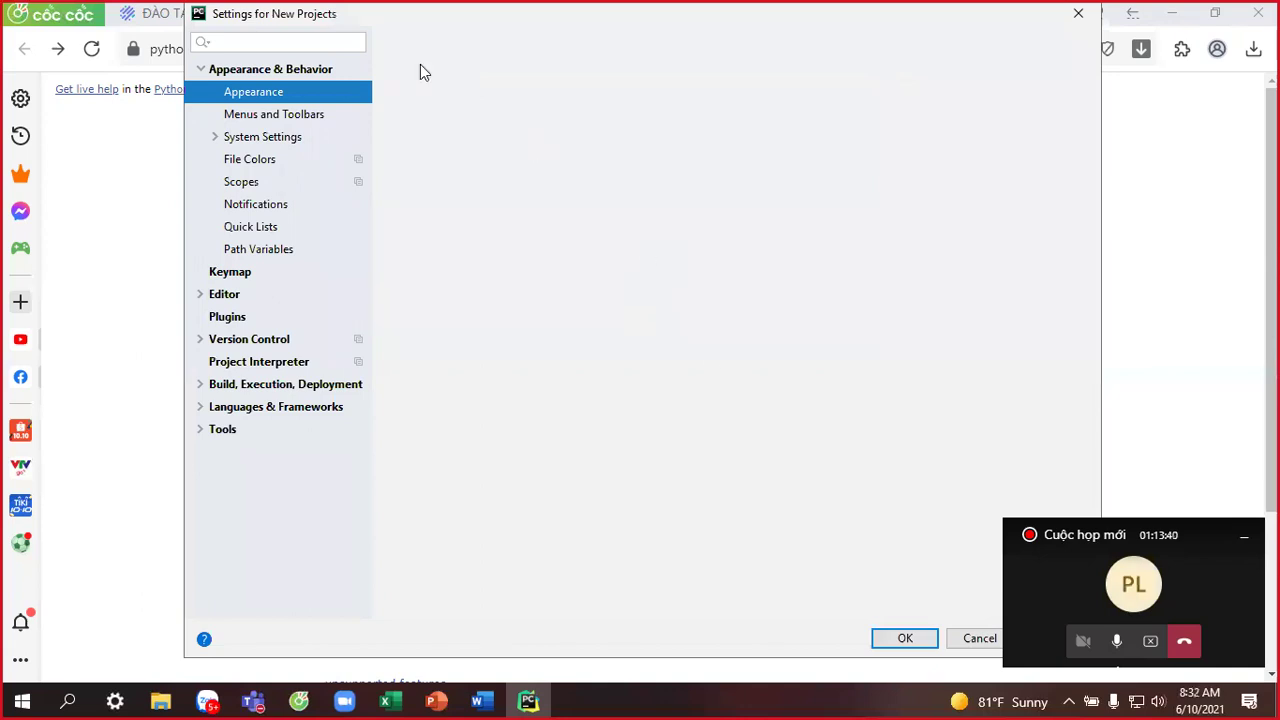
pyautogui.click(1078, 13)
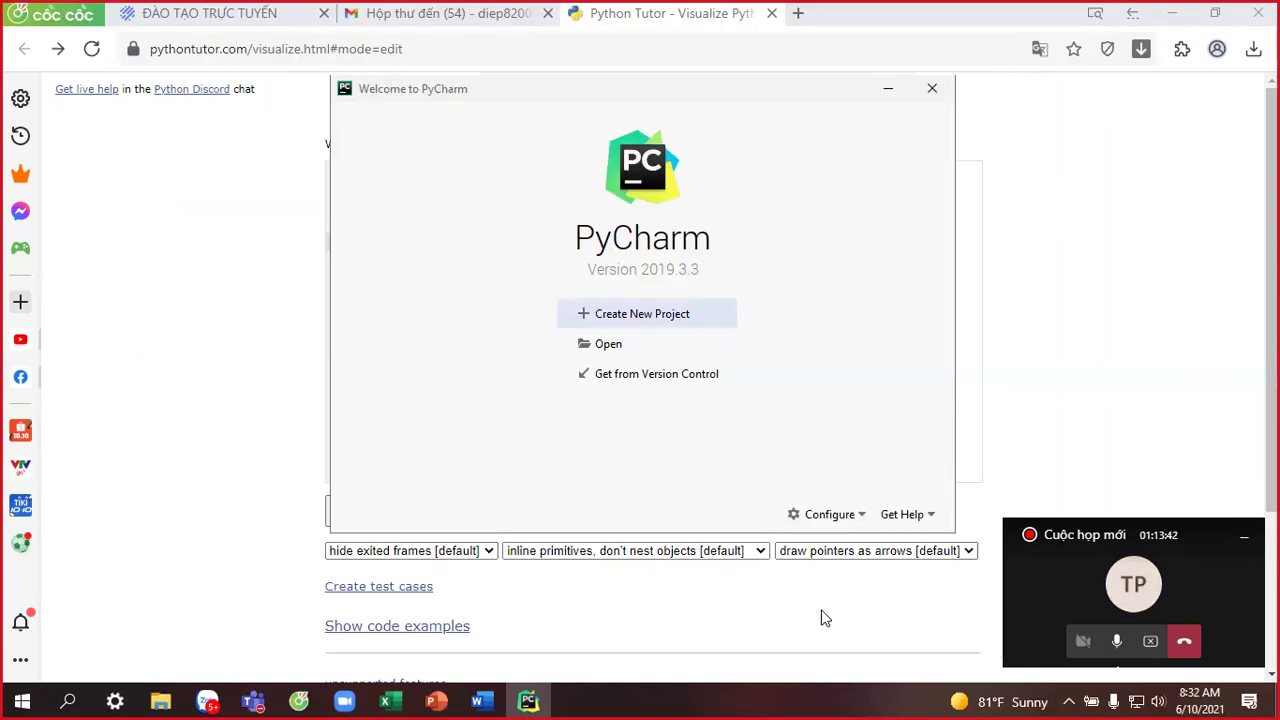
pyautogui.click(860, 516)
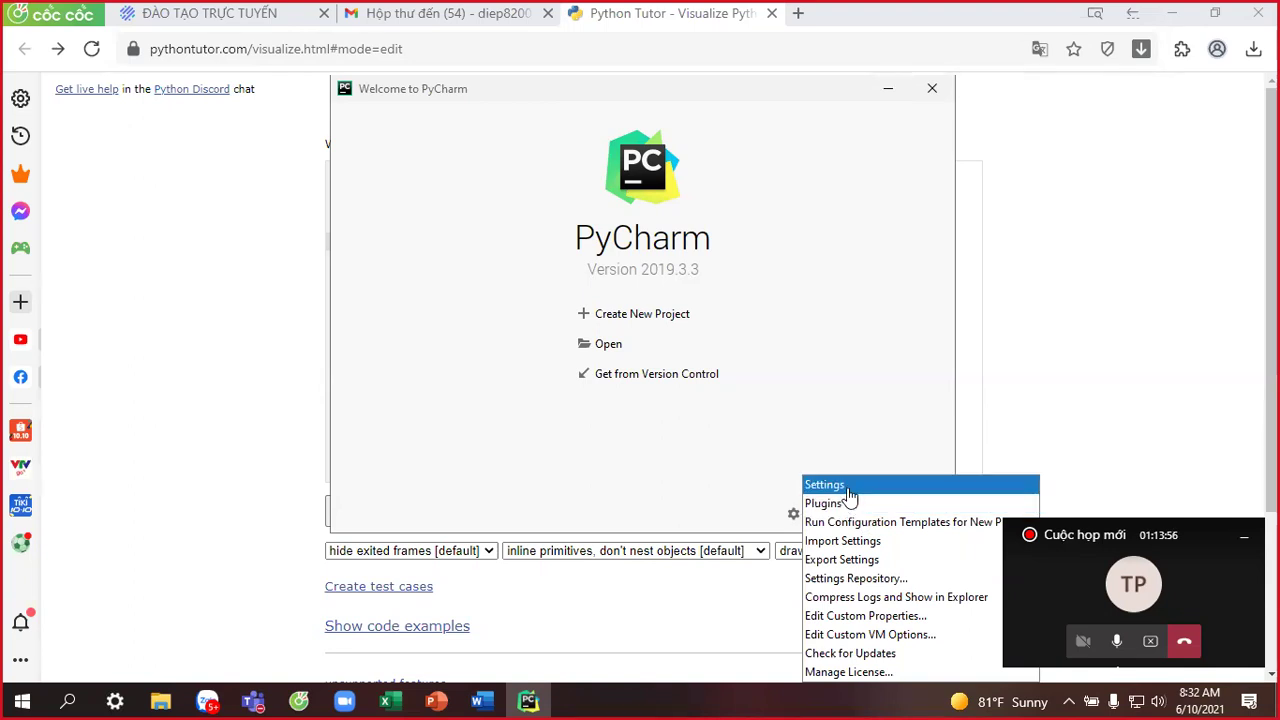
pyautogui.click(849, 495)
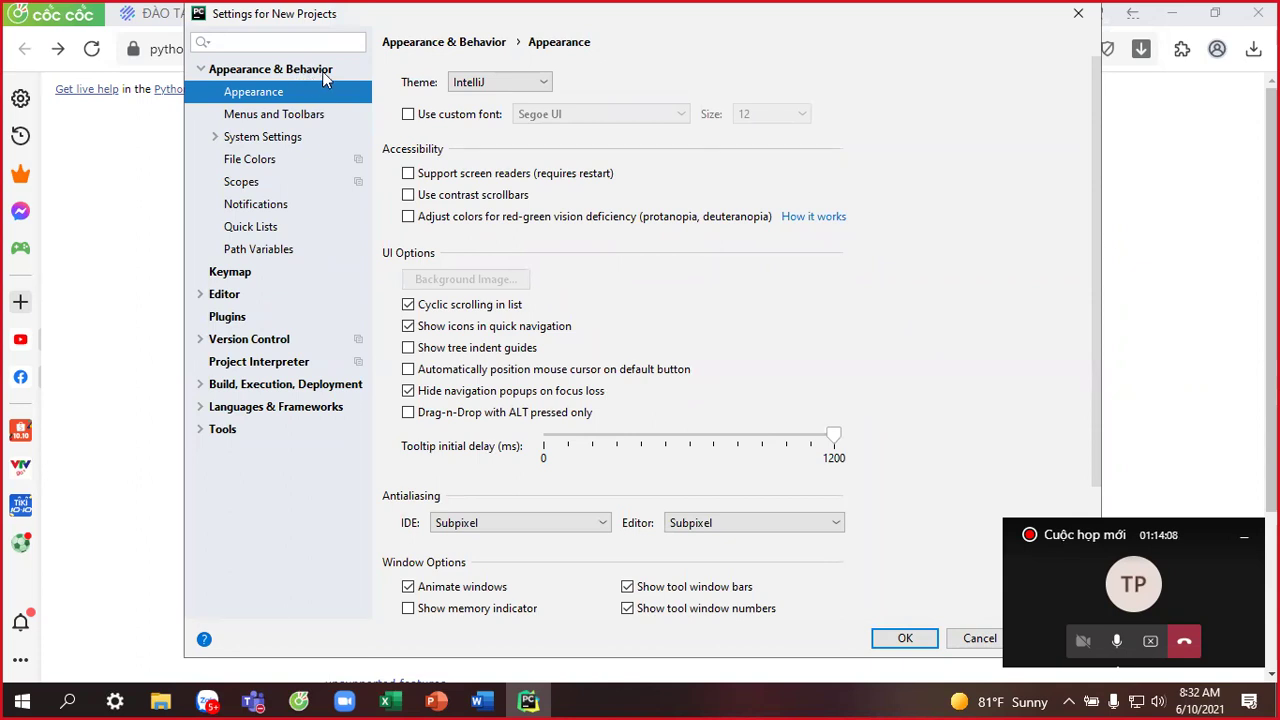
# Keep IntelliJ as the interface theme and expand the Editor settings section.
pyautogui.click(544, 83)
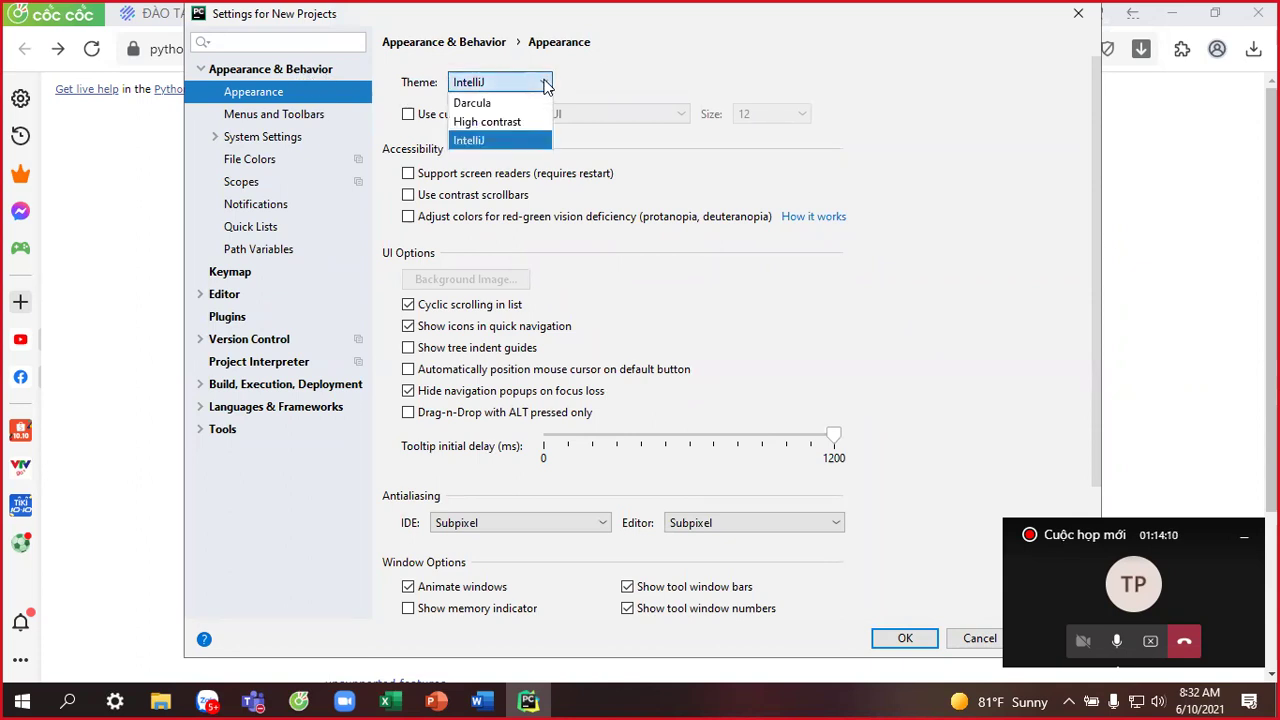
pyautogui.click(466, 142)
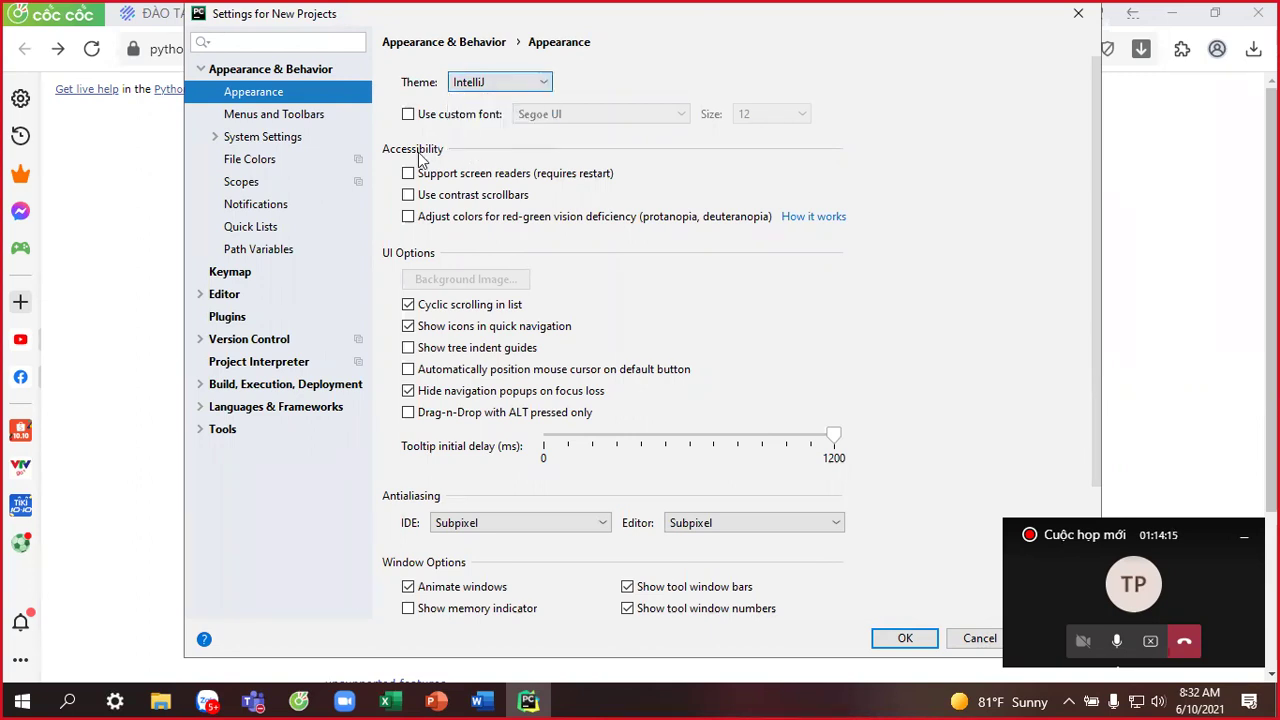
pyautogui.click(199, 295)
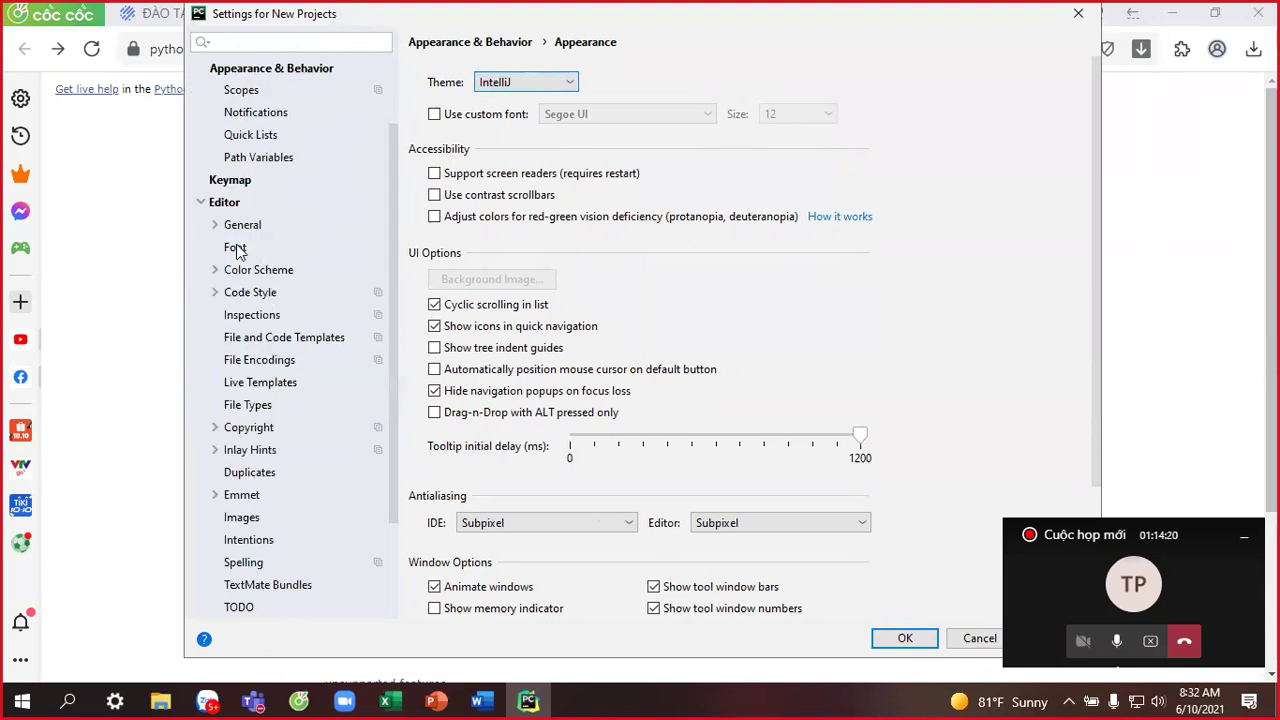
# On the Editor Font page, enter font size 16 and select the 1.2 line spacing.
pyautogui.click(237, 251)
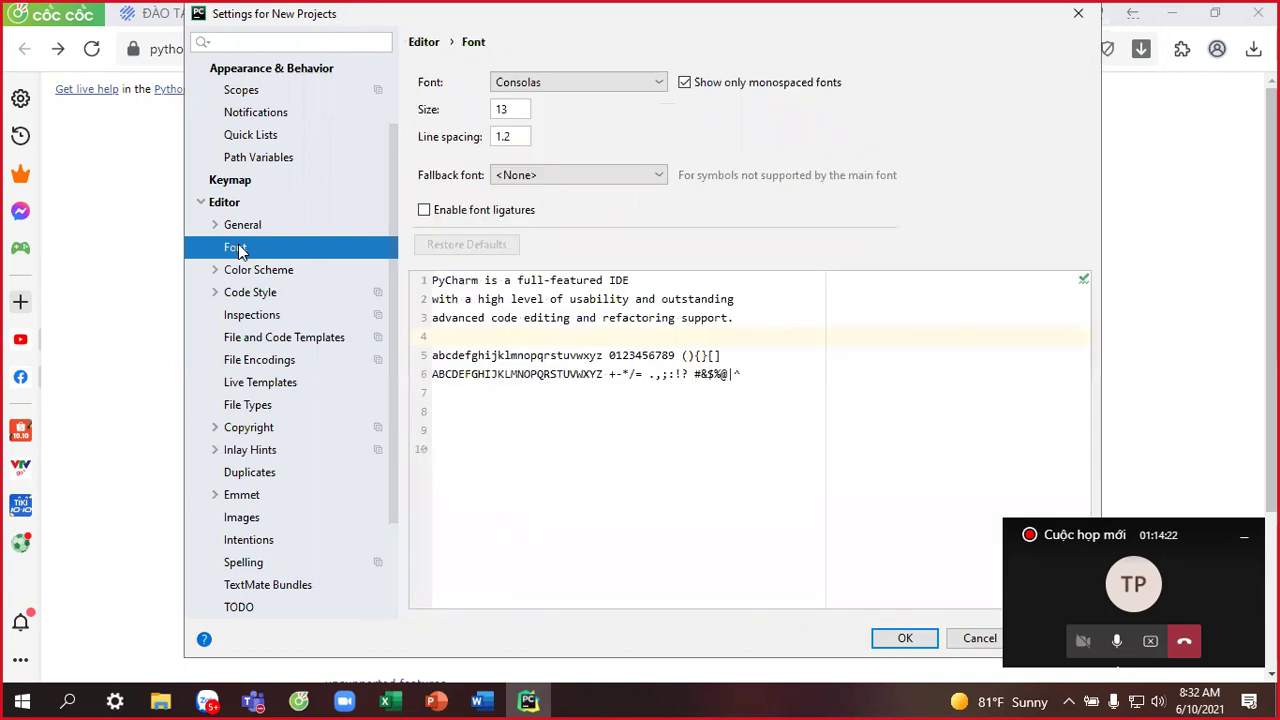
pyautogui.doubleClick(502, 108)
pyautogui.write('16')
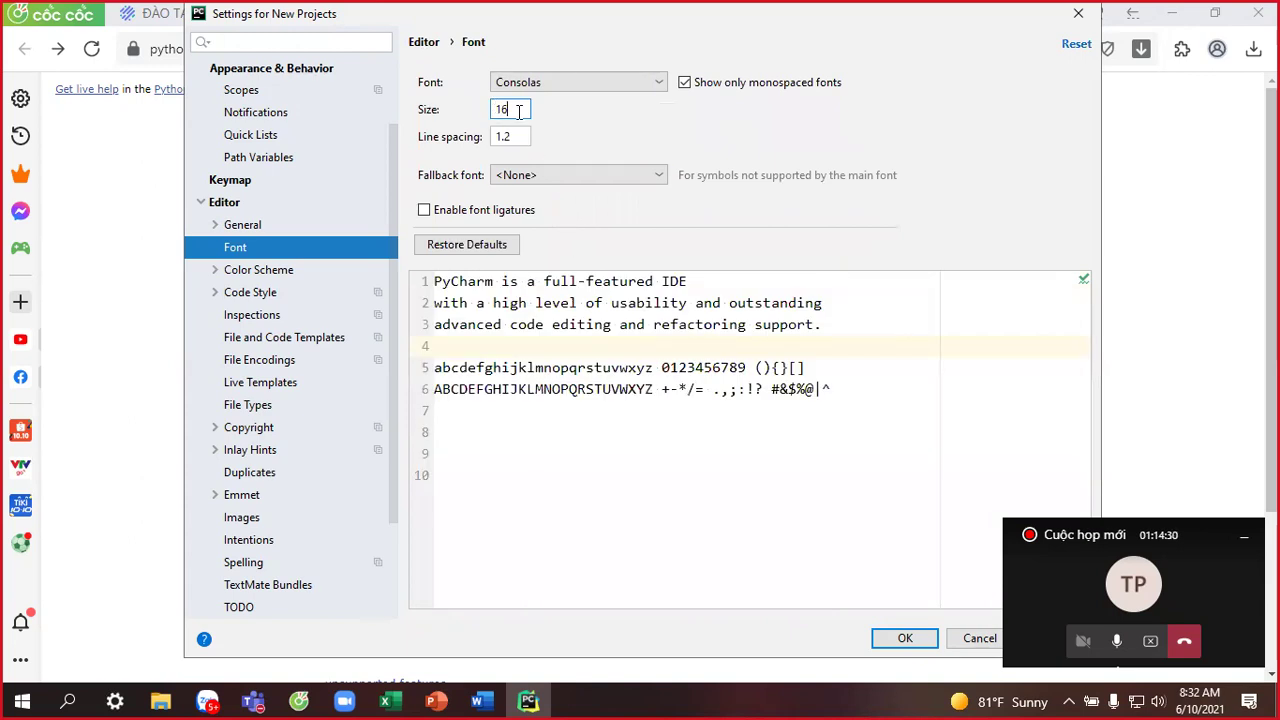
pyautogui.moveTo(517, 136); pyautogui.dragTo(491, 137)
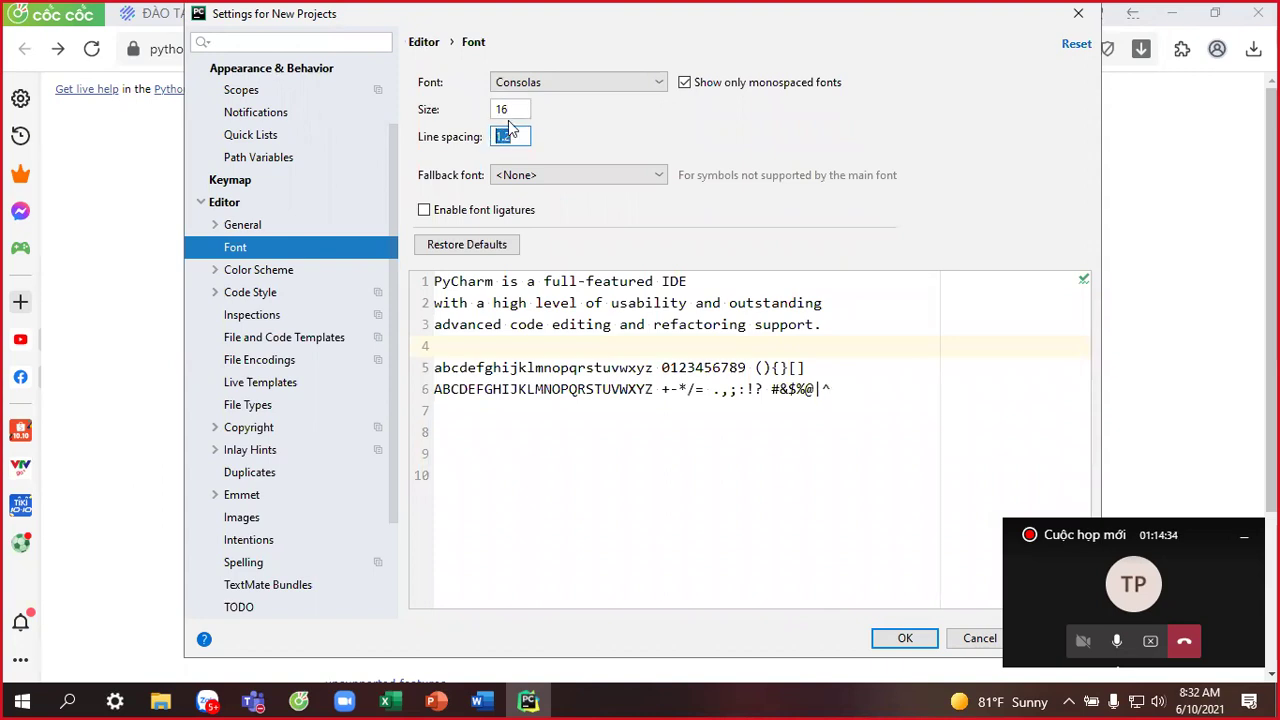
# Try Courier New, revert to Consolas, and change the font size from 16 to 18.
pyautogui.click(557, 85)
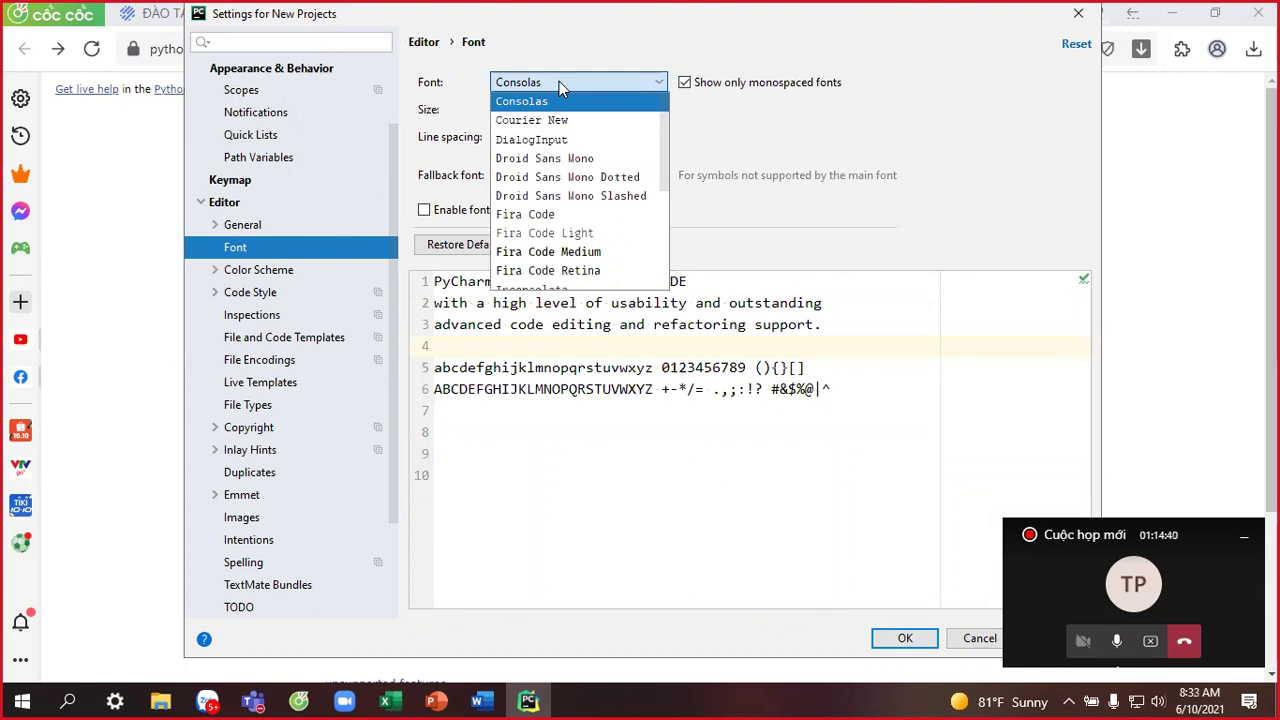
pyautogui.click(554, 120)
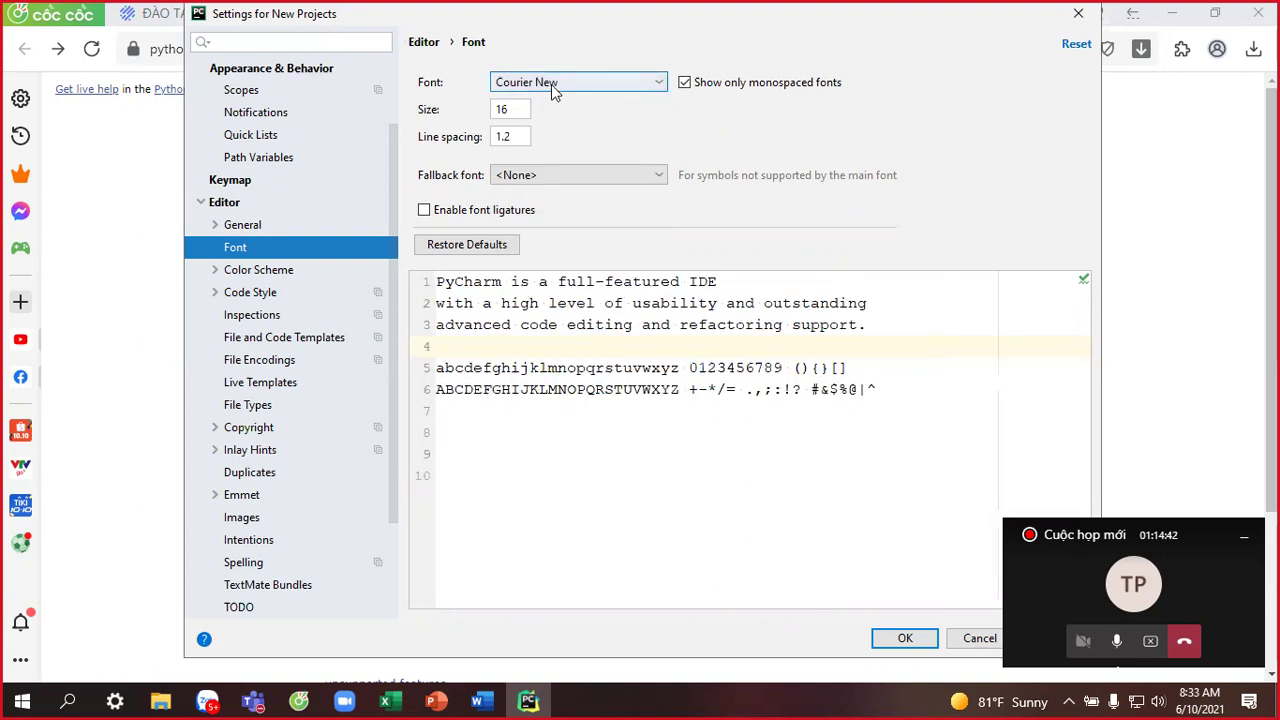
pyautogui.click(551, 84)
pyautogui.click(554, 104)
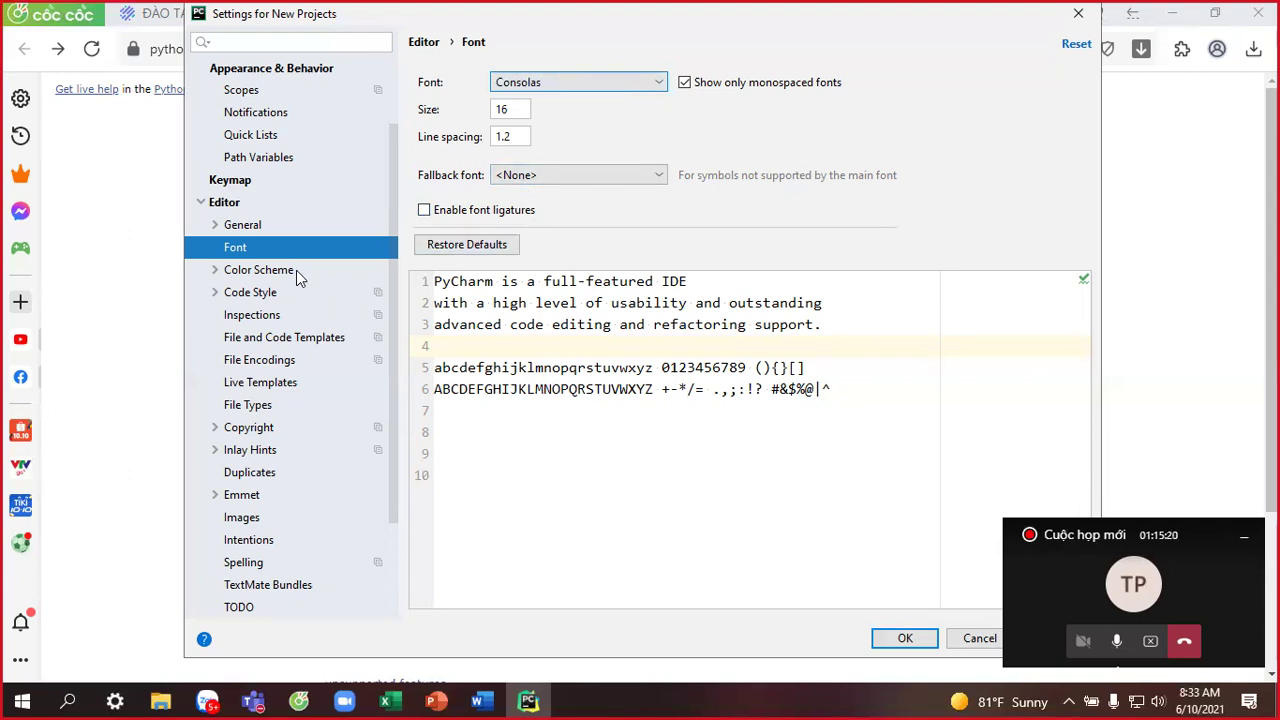
pyautogui.moveTo(506, 109); pyautogui.dragTo(484, 113)
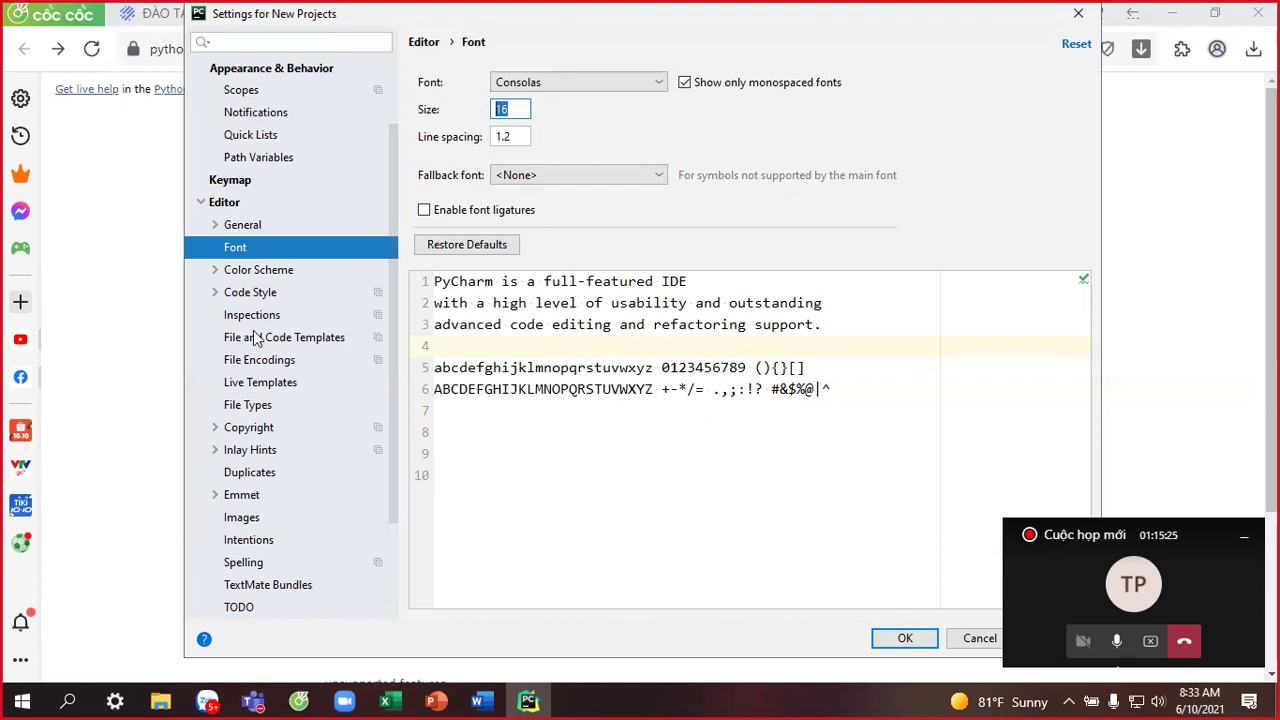
pyautogui.click(515, 109)
pyautogui.press('BackSpace')
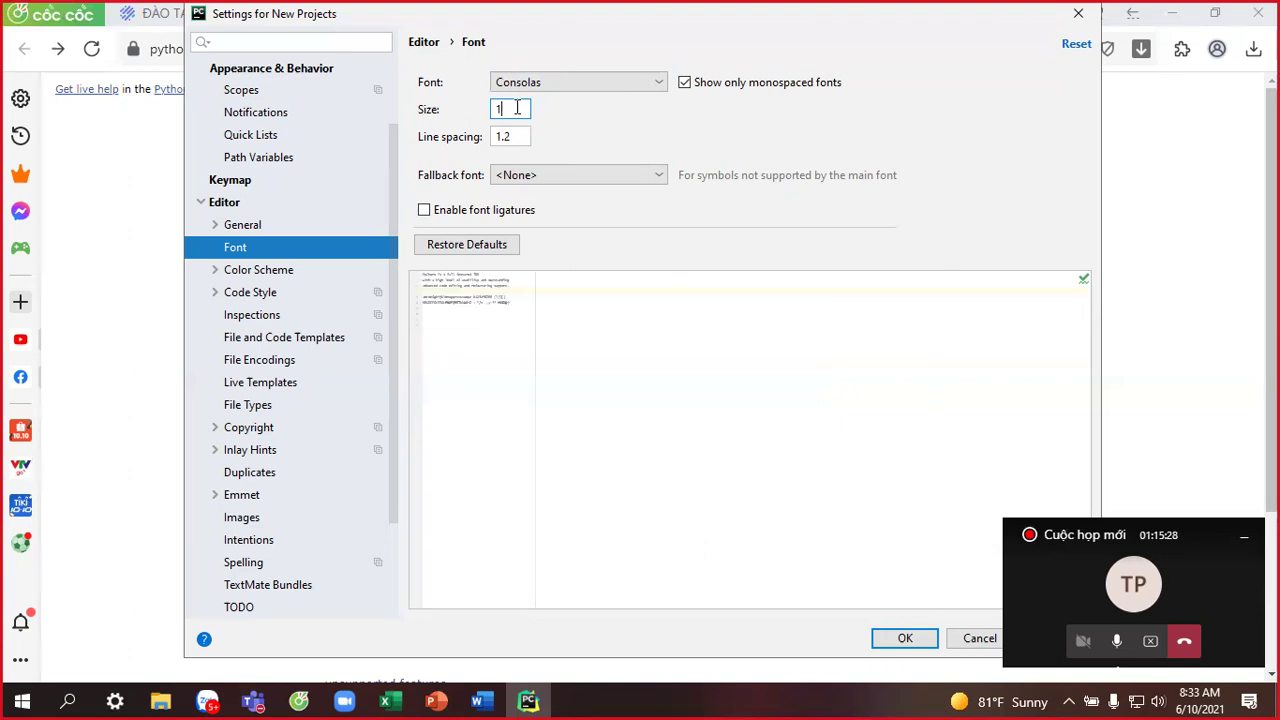
pyautogui.write('8')
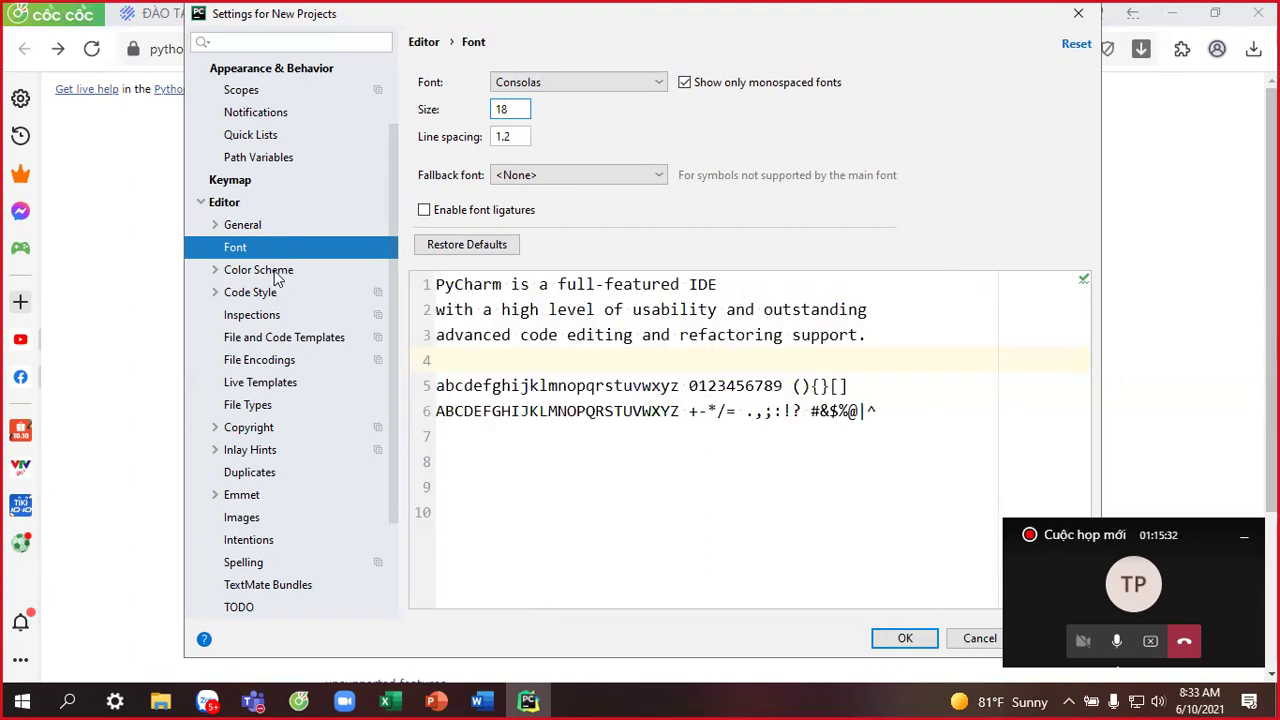
# Browse File and Code Templates, Code Style and Build settings, ending on the empty Project Interpreter page.
pyautogui.click(277, 343)
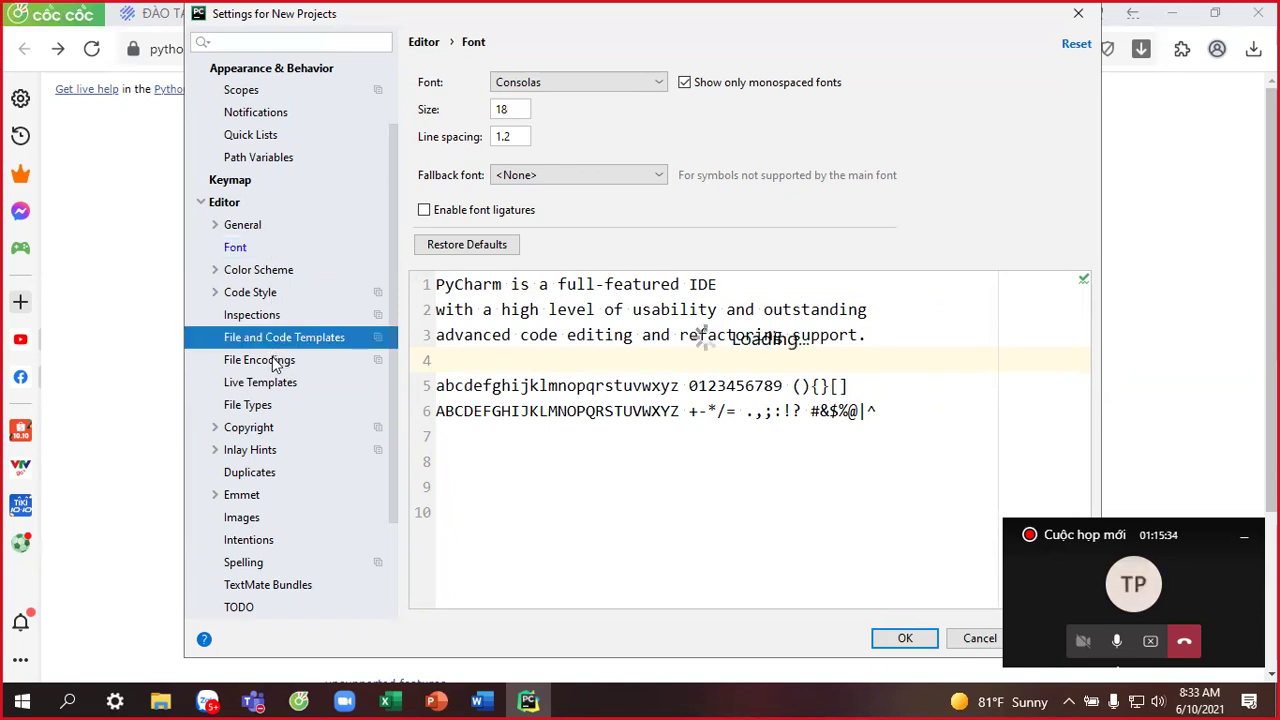
pyautogui.click(262, 293)
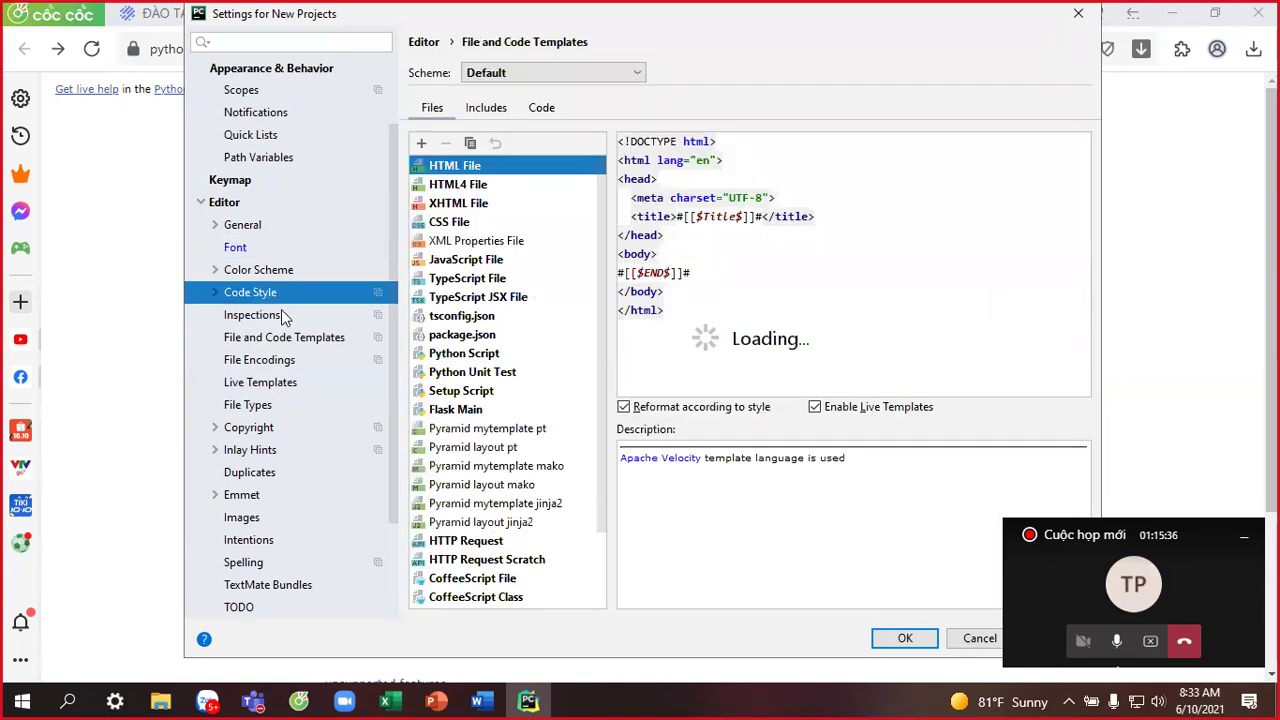
pyautogui.scroll(-3, 281, 312)
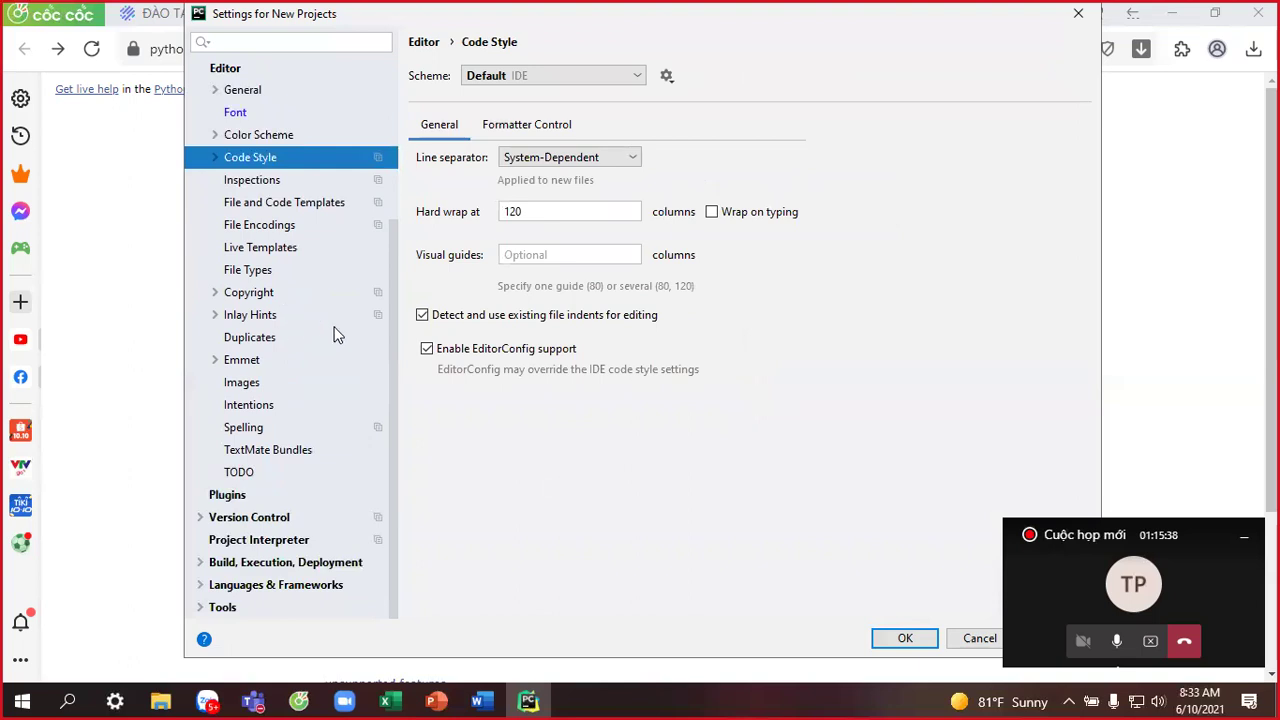
pyautogui.click(246, 545)
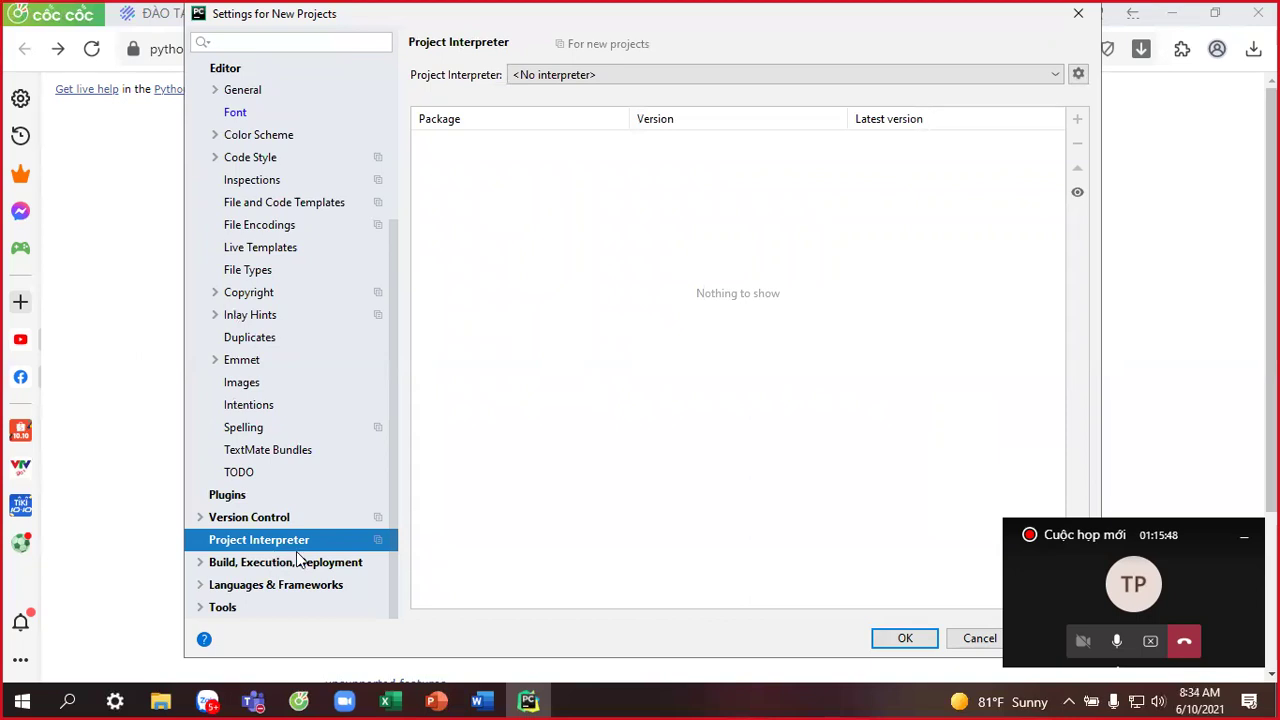
pyautogui.click(279, 567)
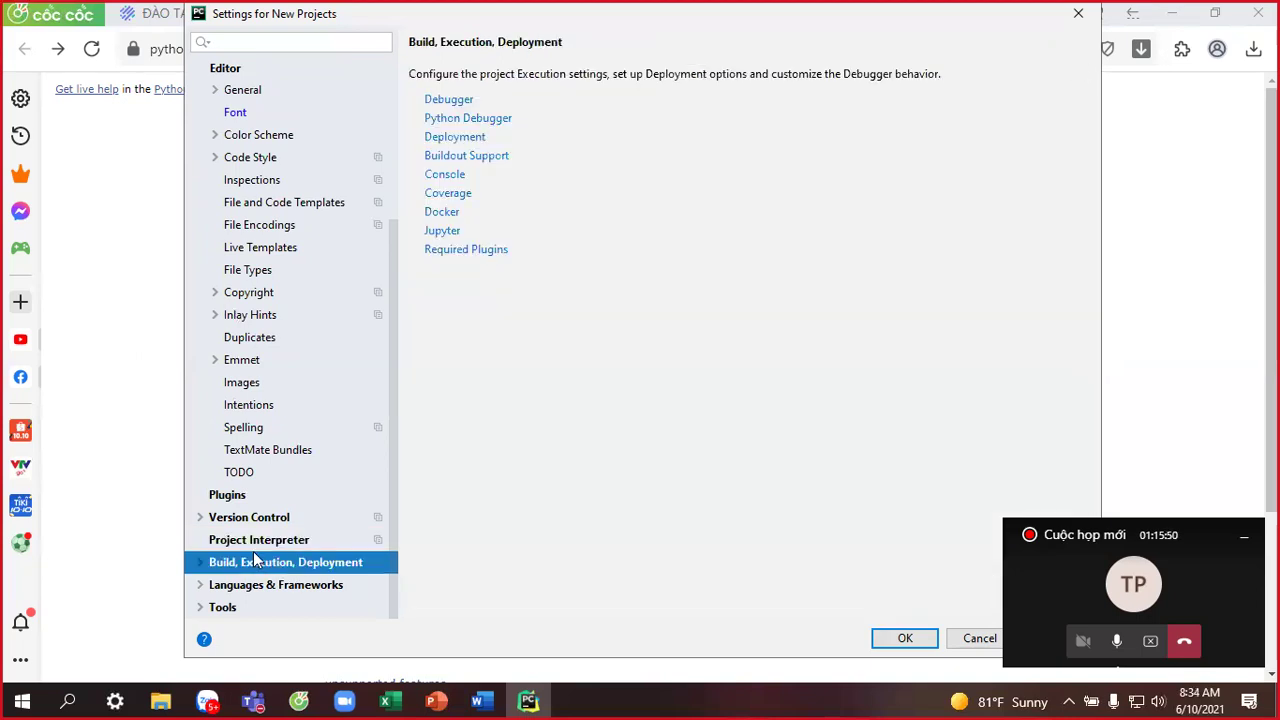
pyautogui.click(199, 562)
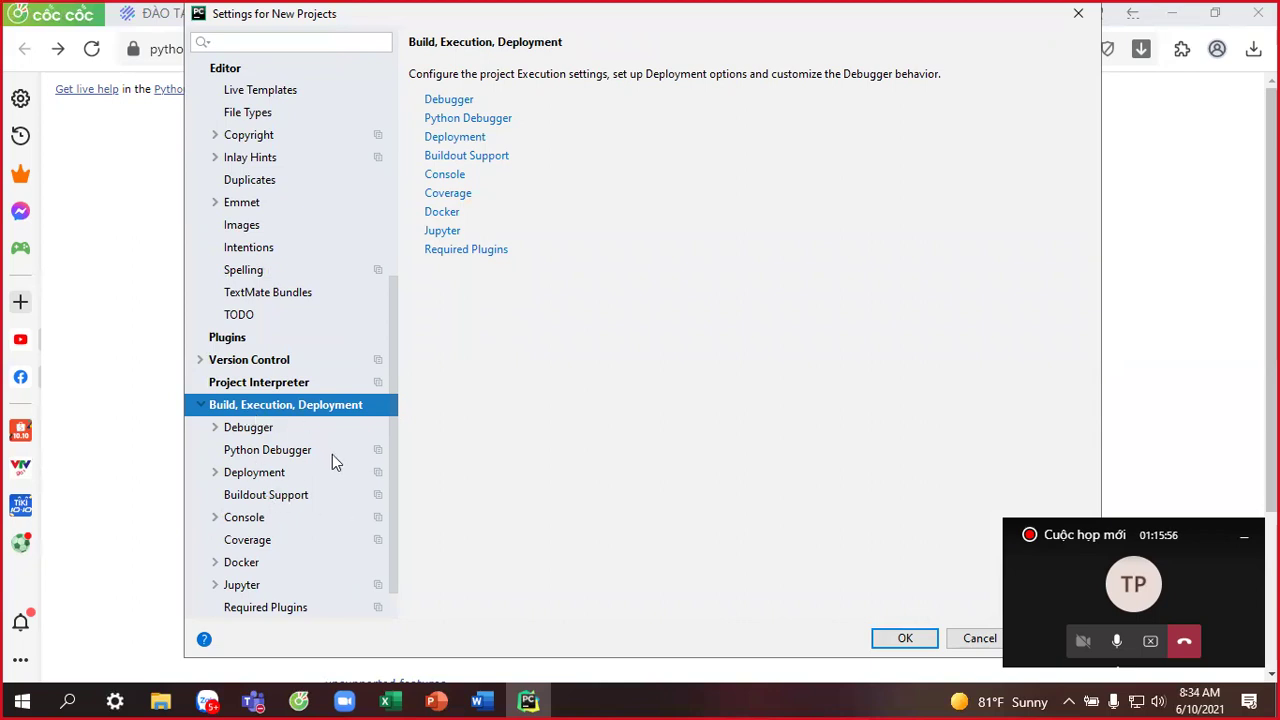
pyautogui.click(236, 388)
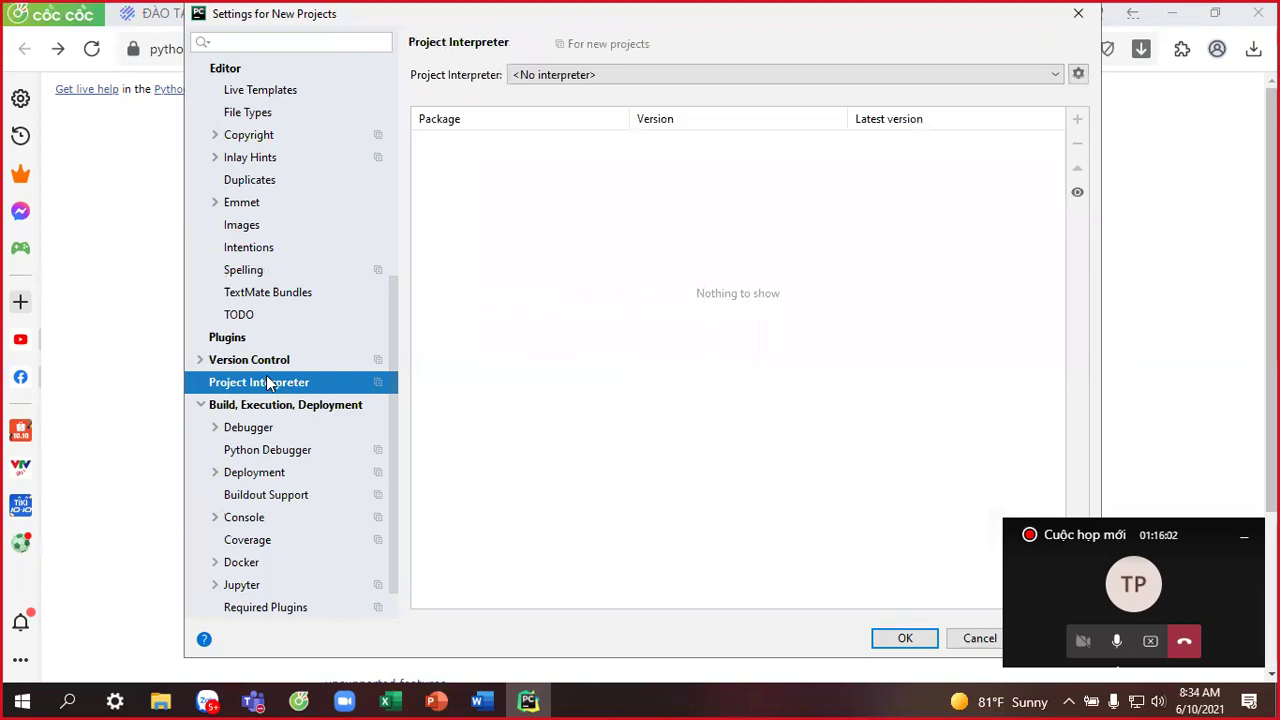
# Check the project interpreter list via Show All, find none configured, and close it.
pyautogui.click(1056, 76)
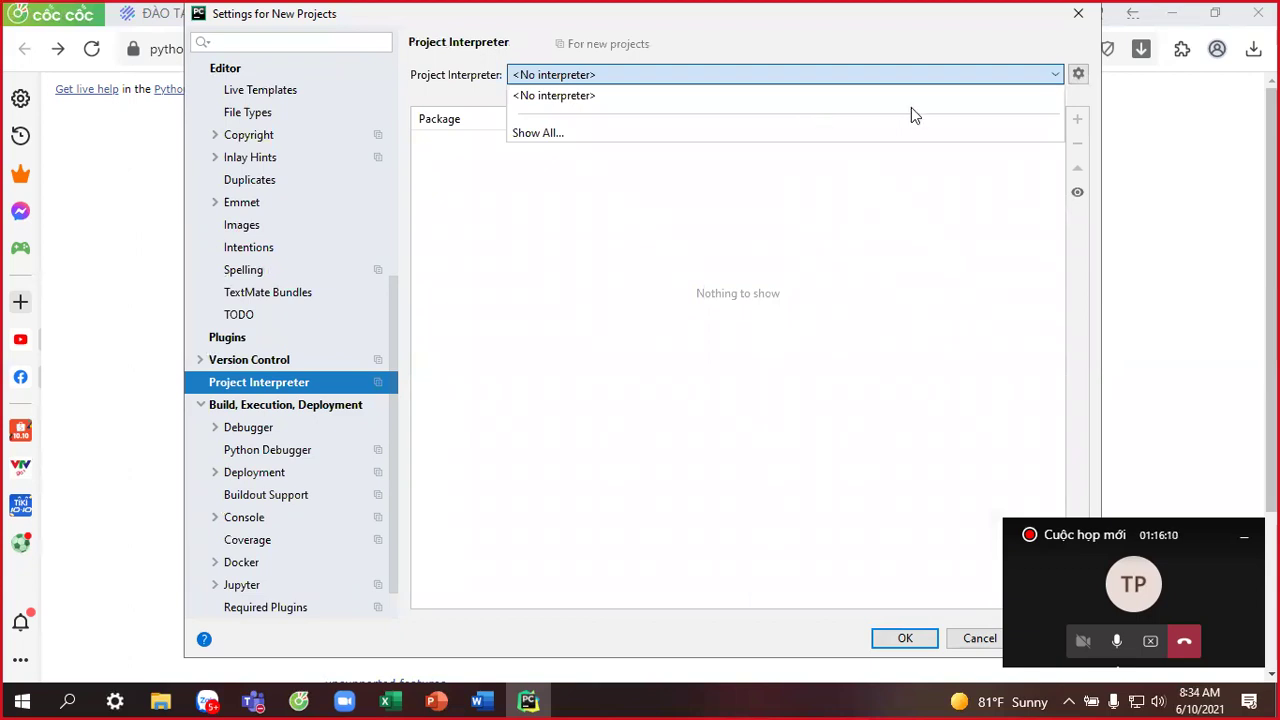
pyautogui.click(548, 138)
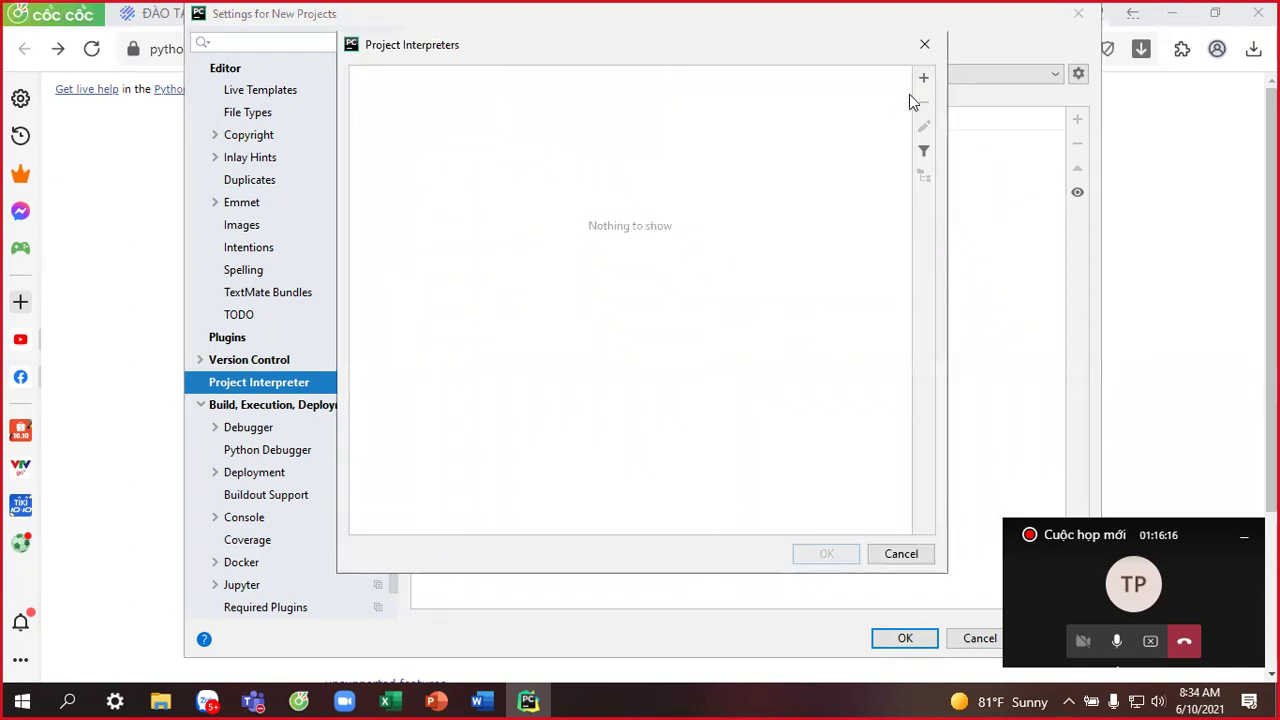
pyautogui.click(926, 46)
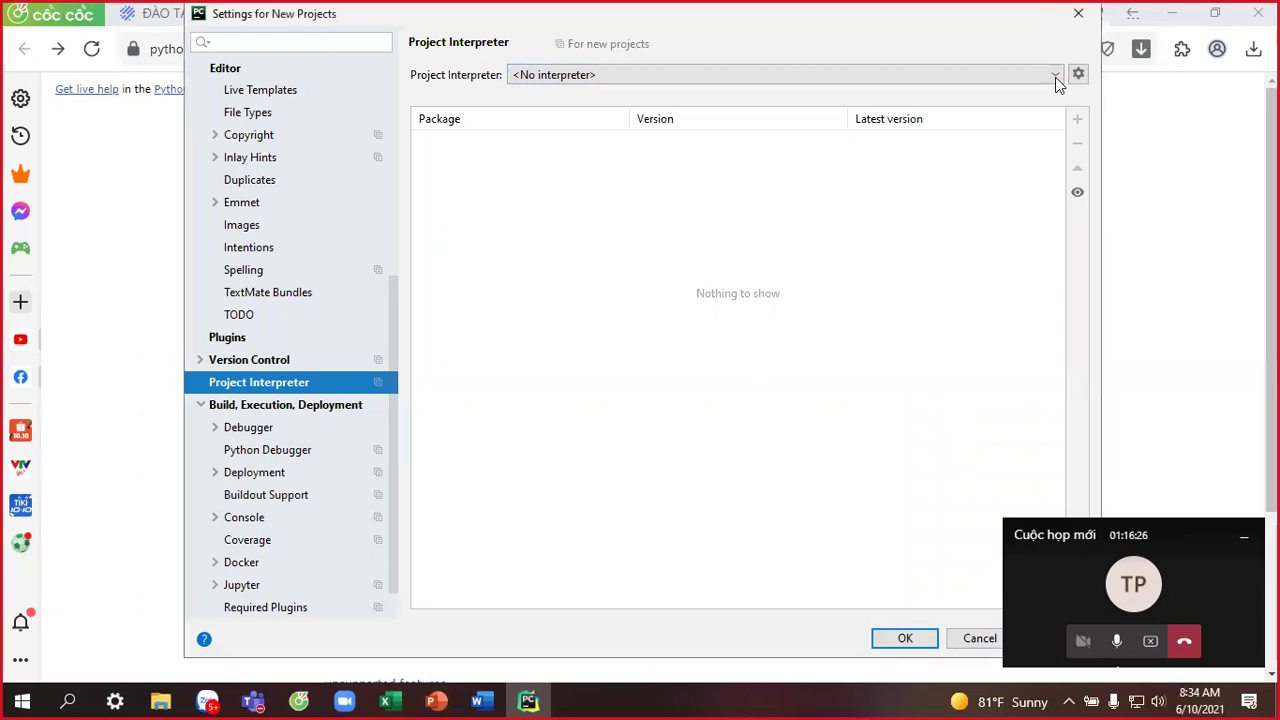
# Open the Data (F:) drive in File Explorer, then bring the Teams meeting window forward.
pyautogui.press('Escape')
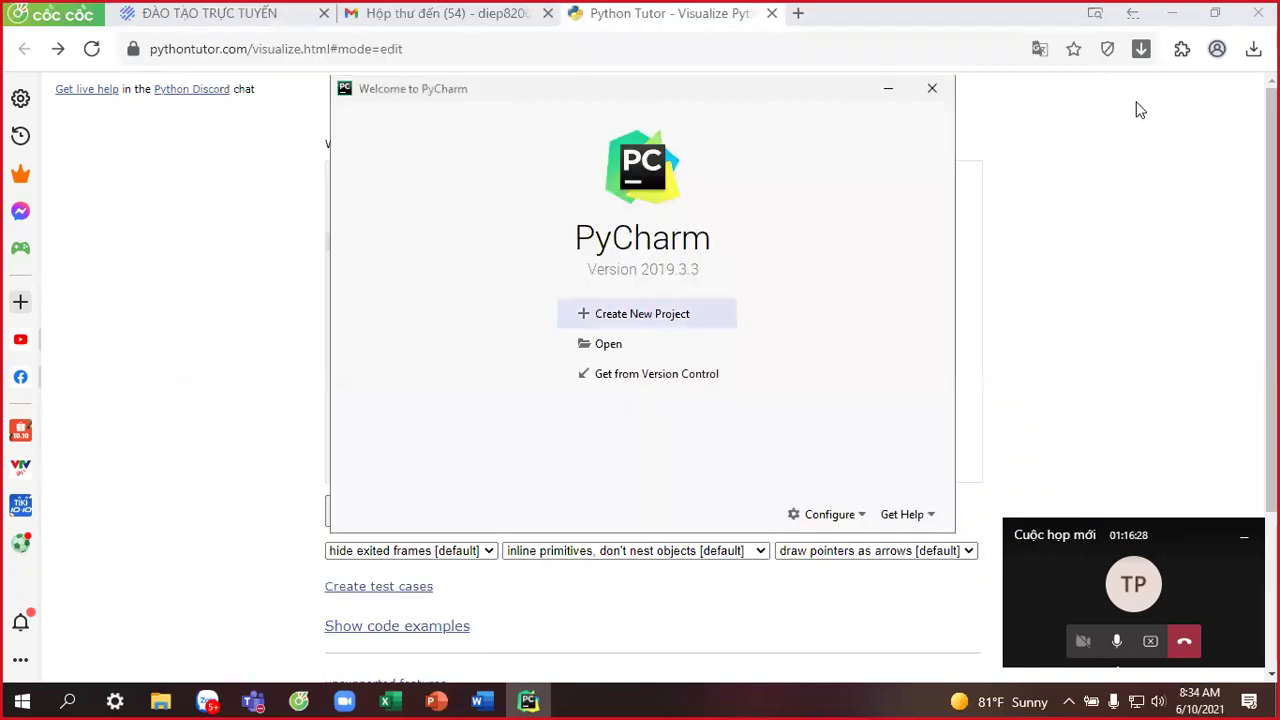
pyautogui.click(1172, 14)
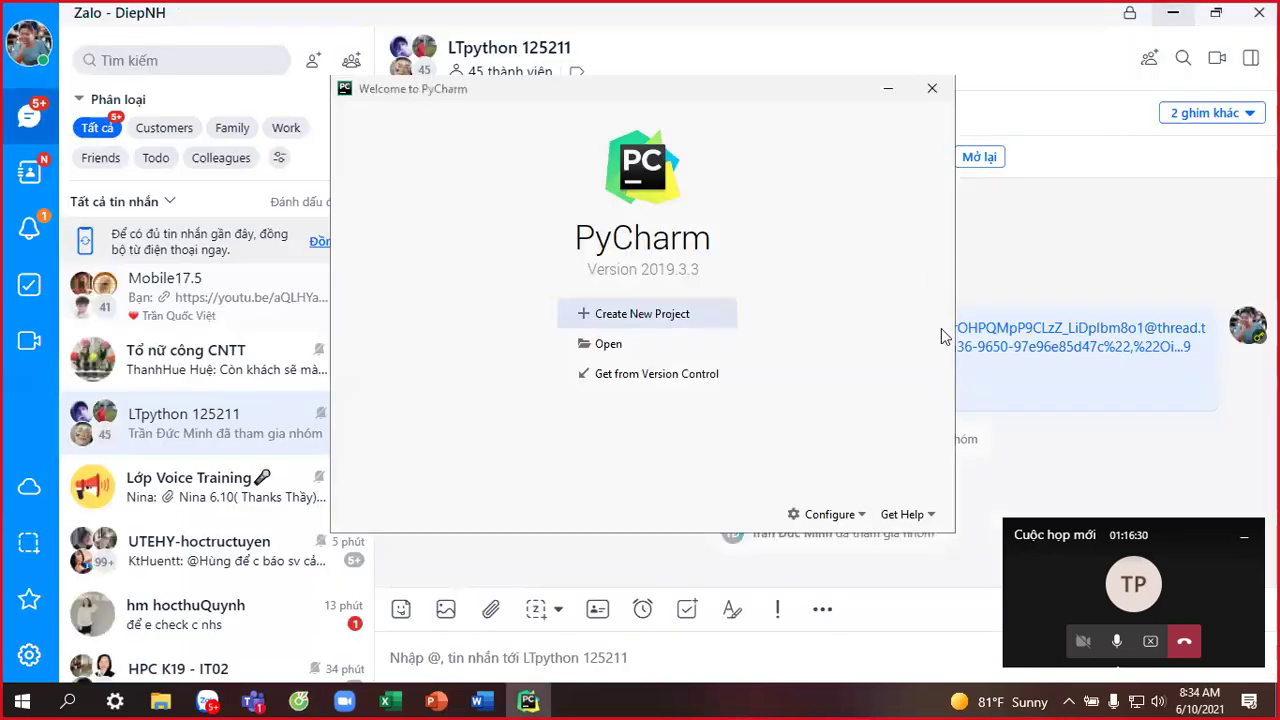
pyautogui.press('super+e')
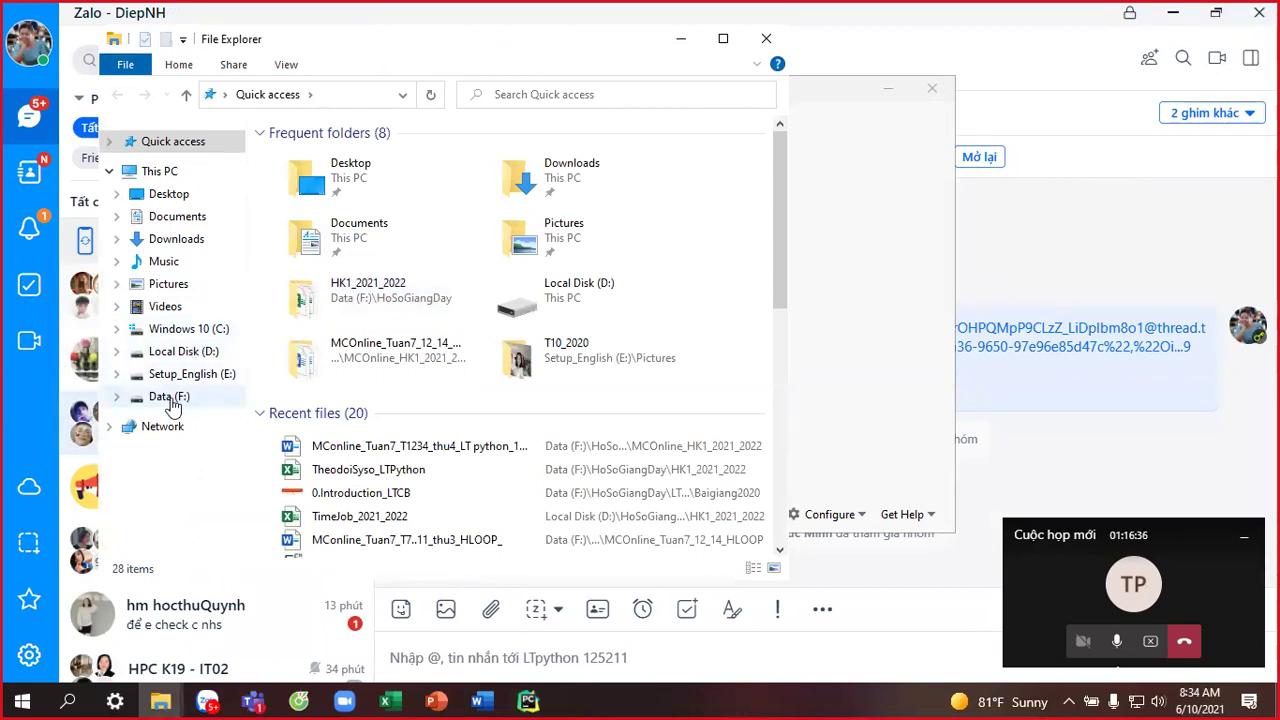
pyautogui.click(169, 397)
pyautogui.click(262, 700)
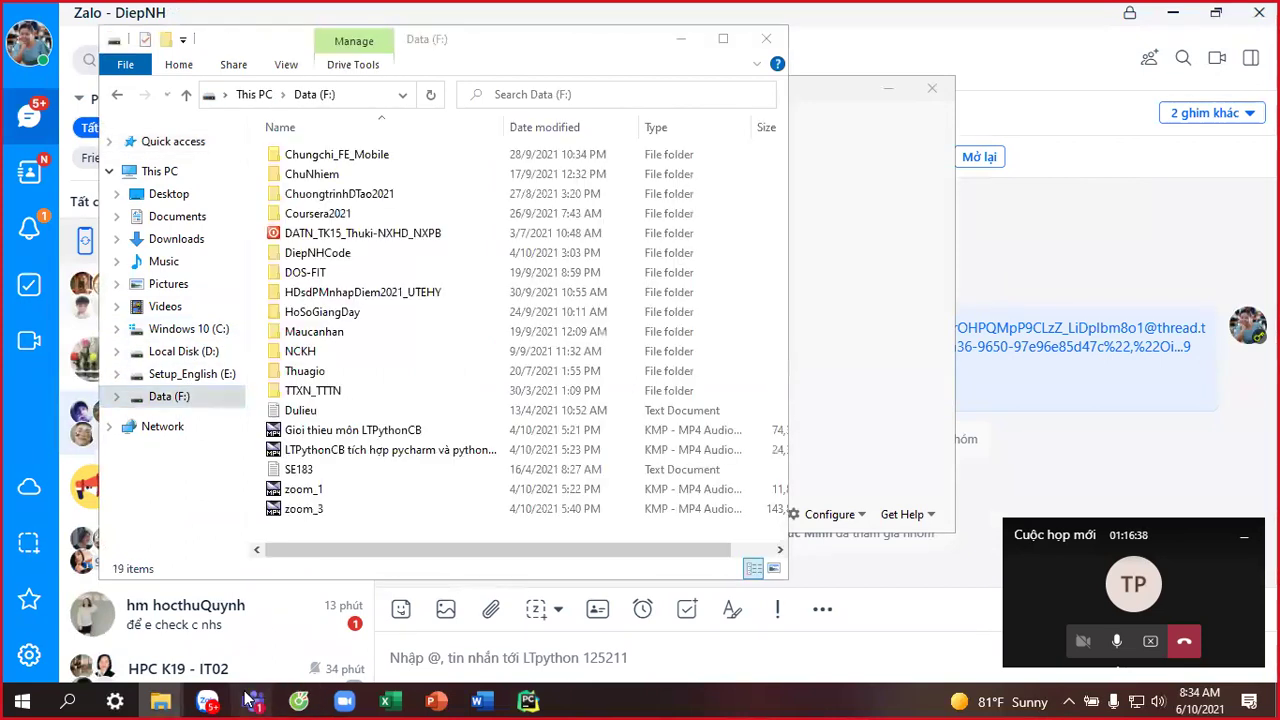
pyautogui.click(324, 611)
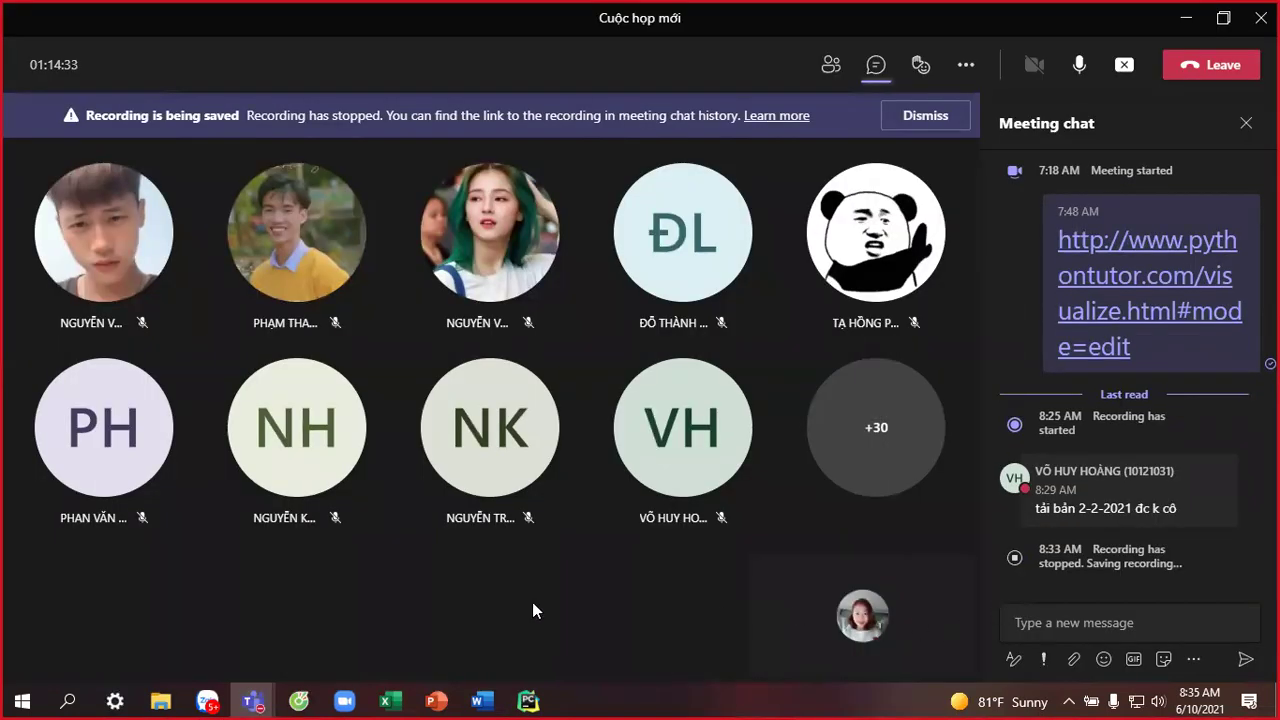
# Switch Gmail to the second Google account's inbox, then open the Teams class channel.
pyautogui.click(299, 700)
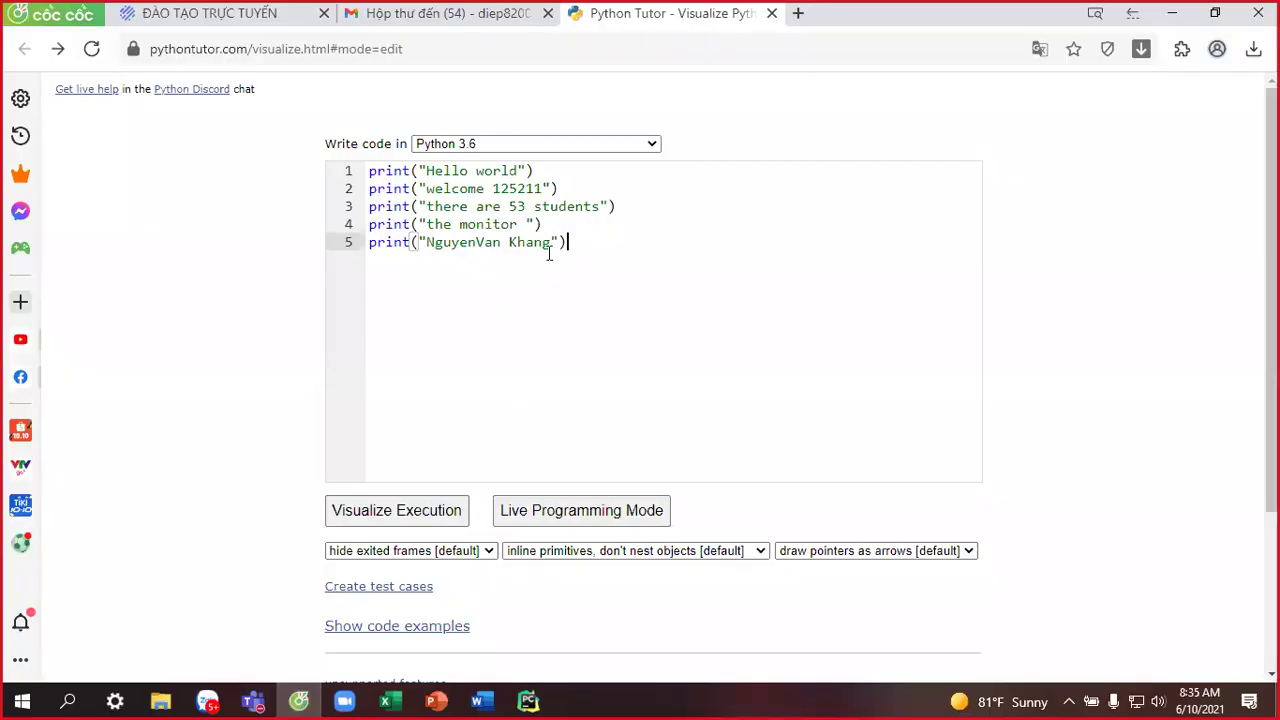
pyautogui.click(424, 22)
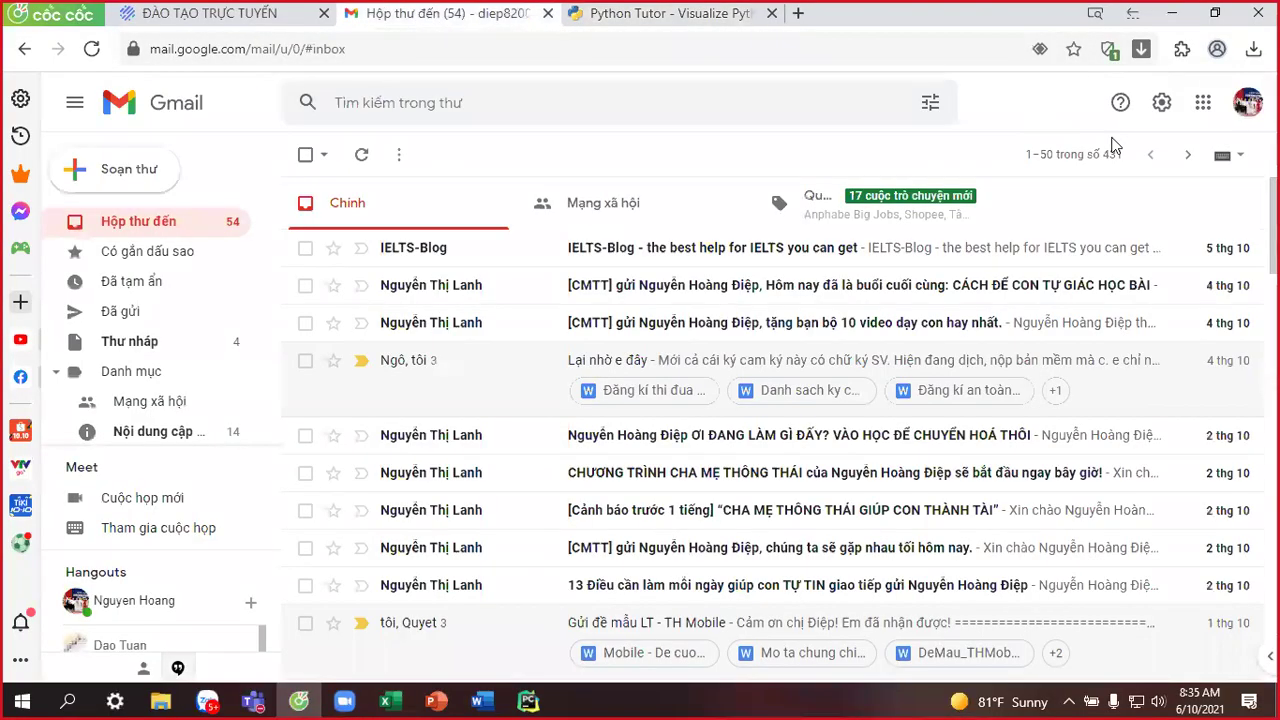
pyautogui.click(1247, 102)
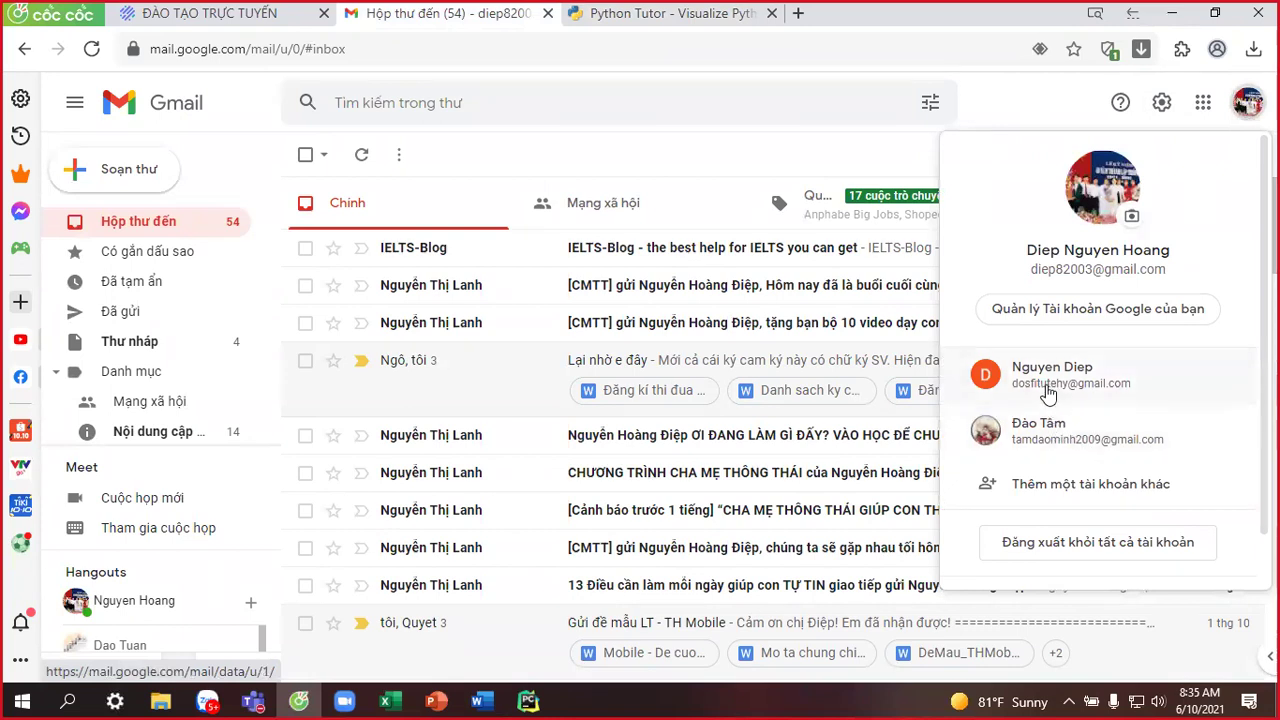
pyautogui.click(1052, 390)
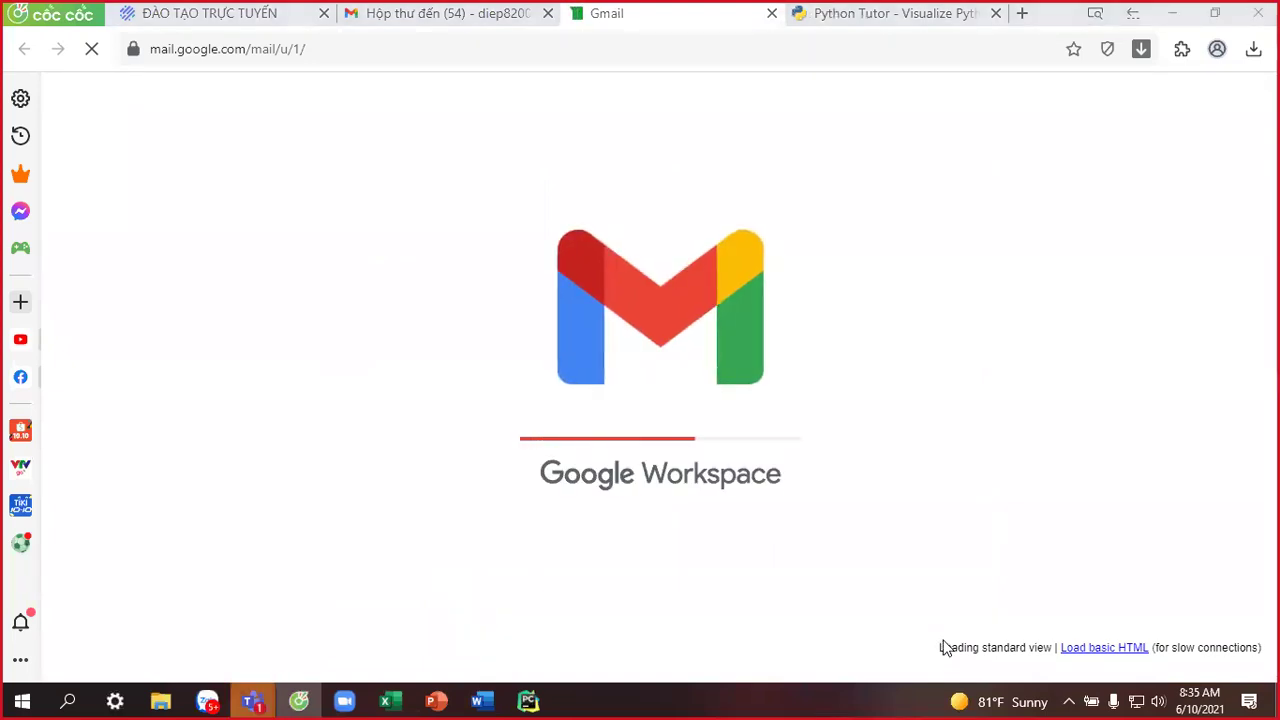
pyautogui.moveTo(252, 701)
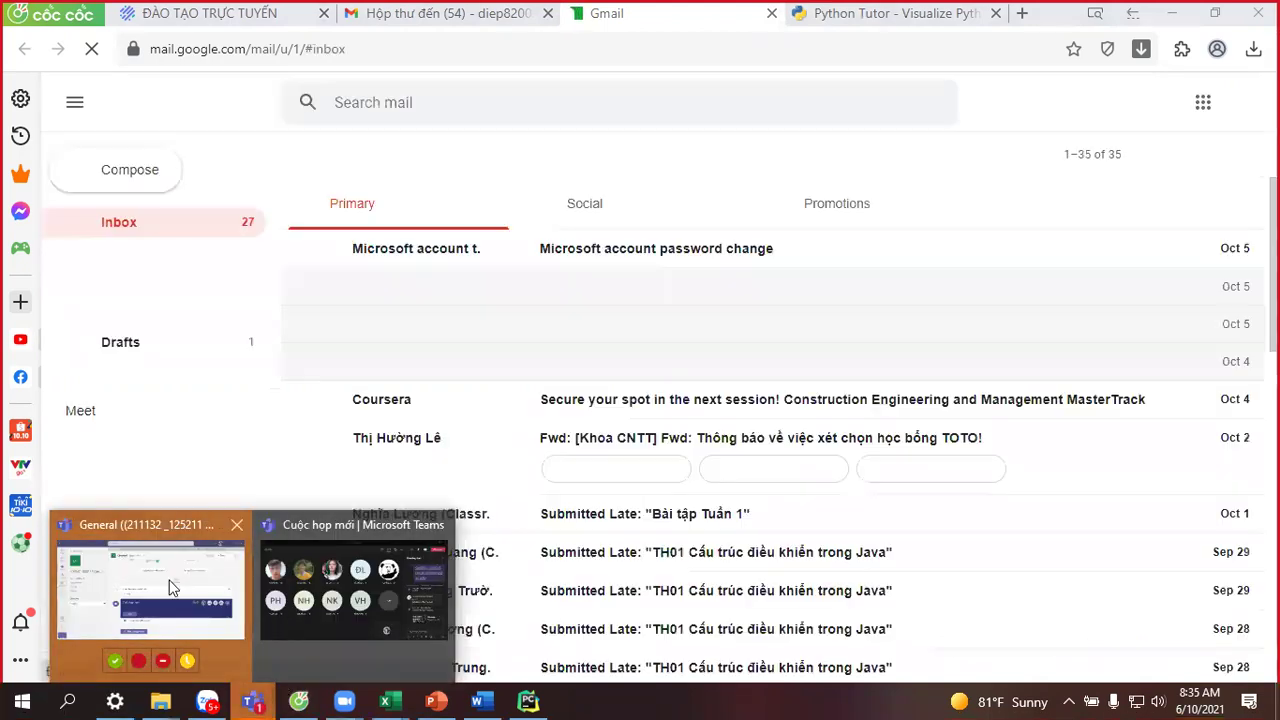
pyautogui.click(171, 586)
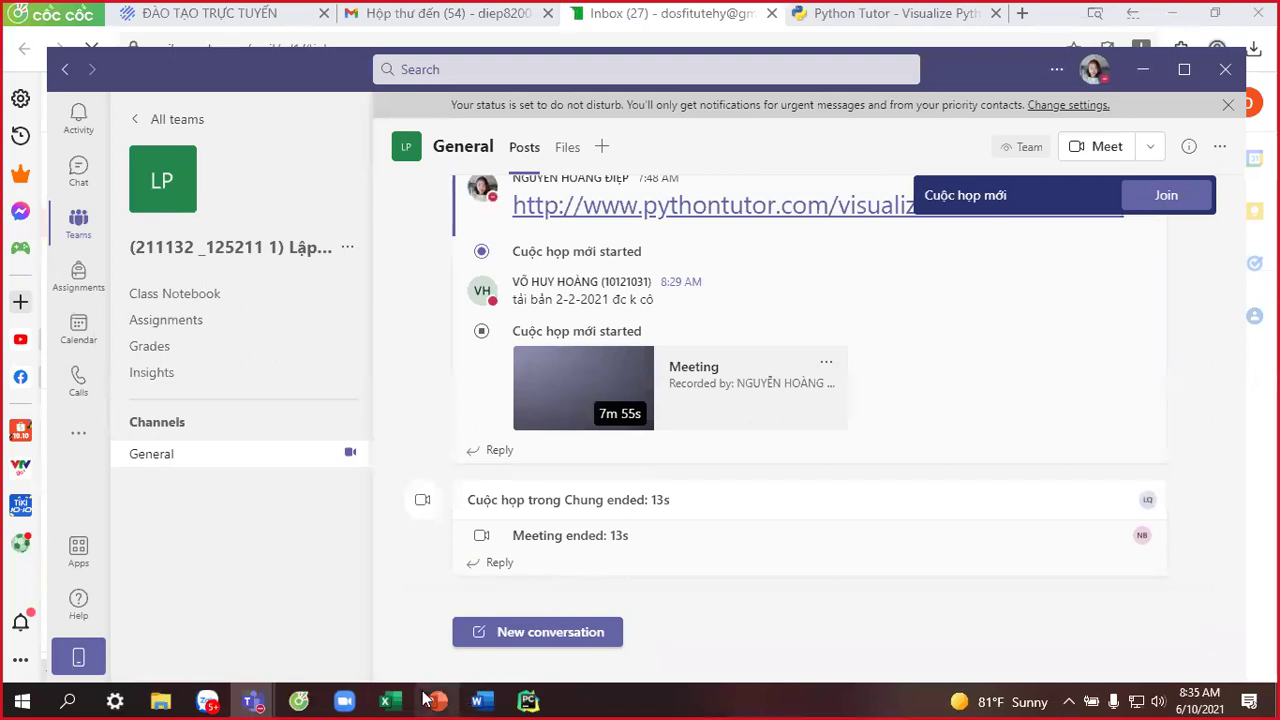
# Bring up the Teams meeting, then Alt+Tab back to the second account's Gmail inbox.
pyautogui.moveTo(257, 700)
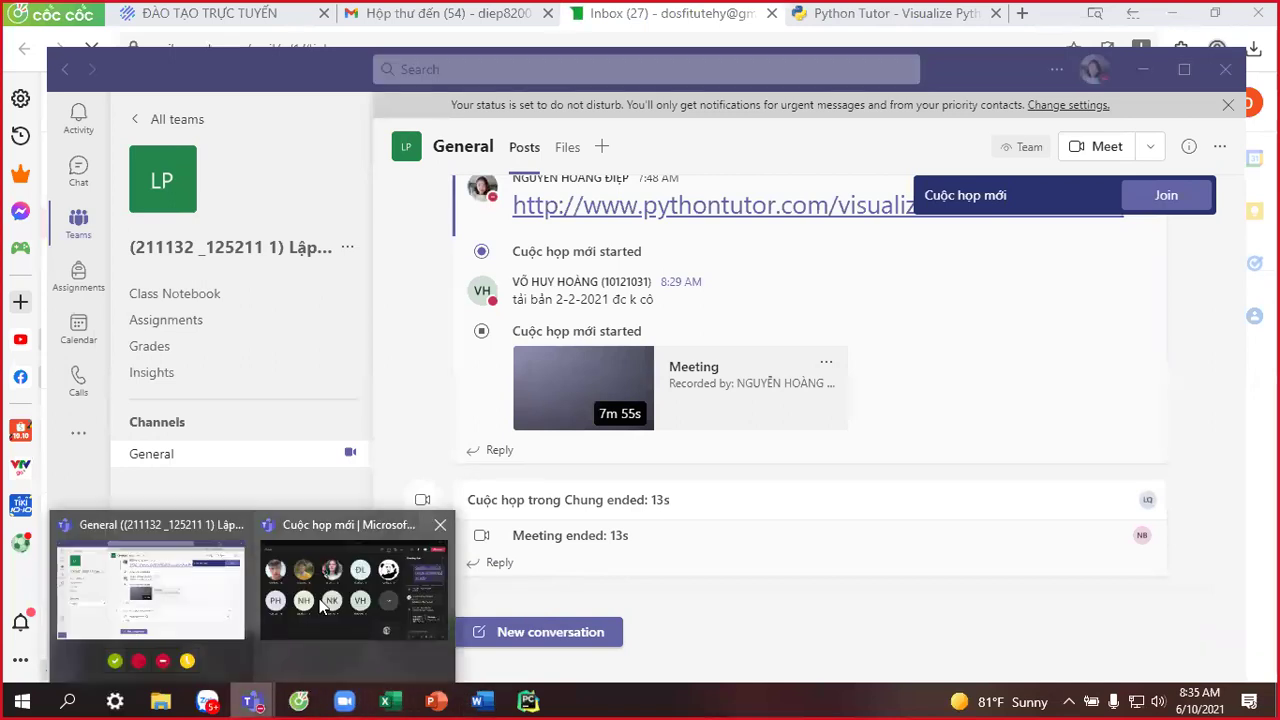
pyautogui.click(355, 595)
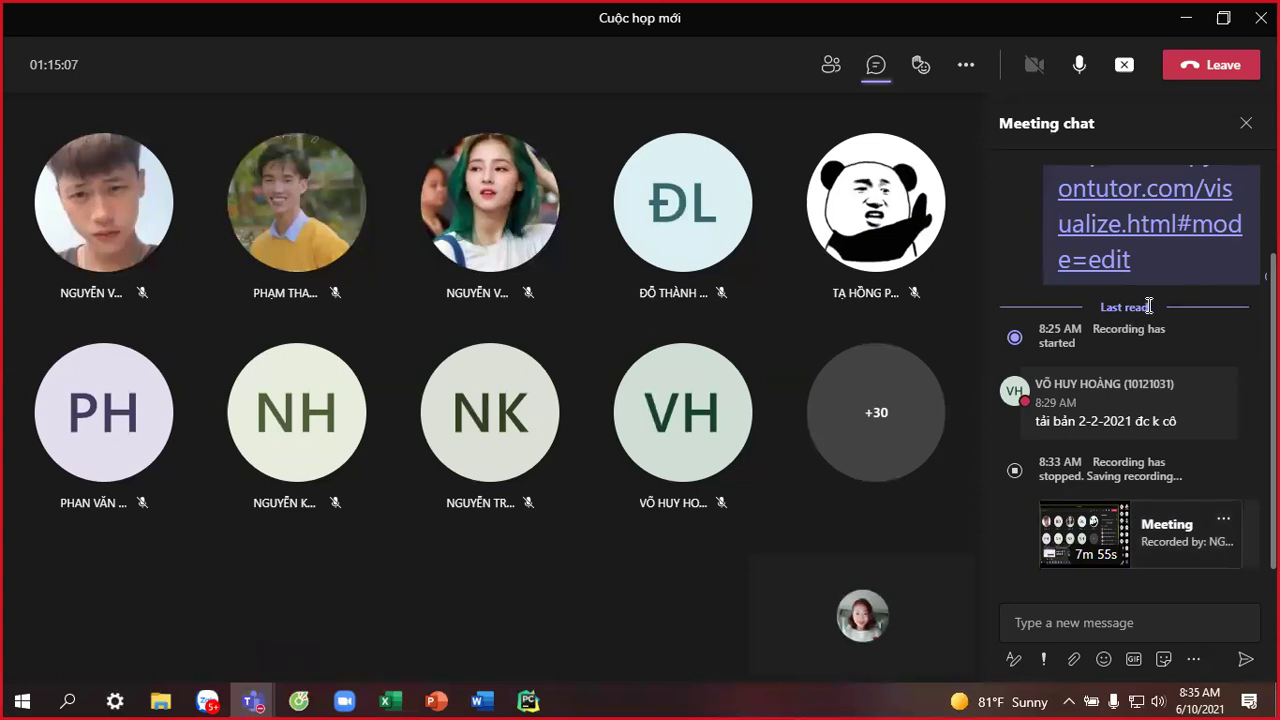
pyautogui.hotkey('alt', 'Tab')
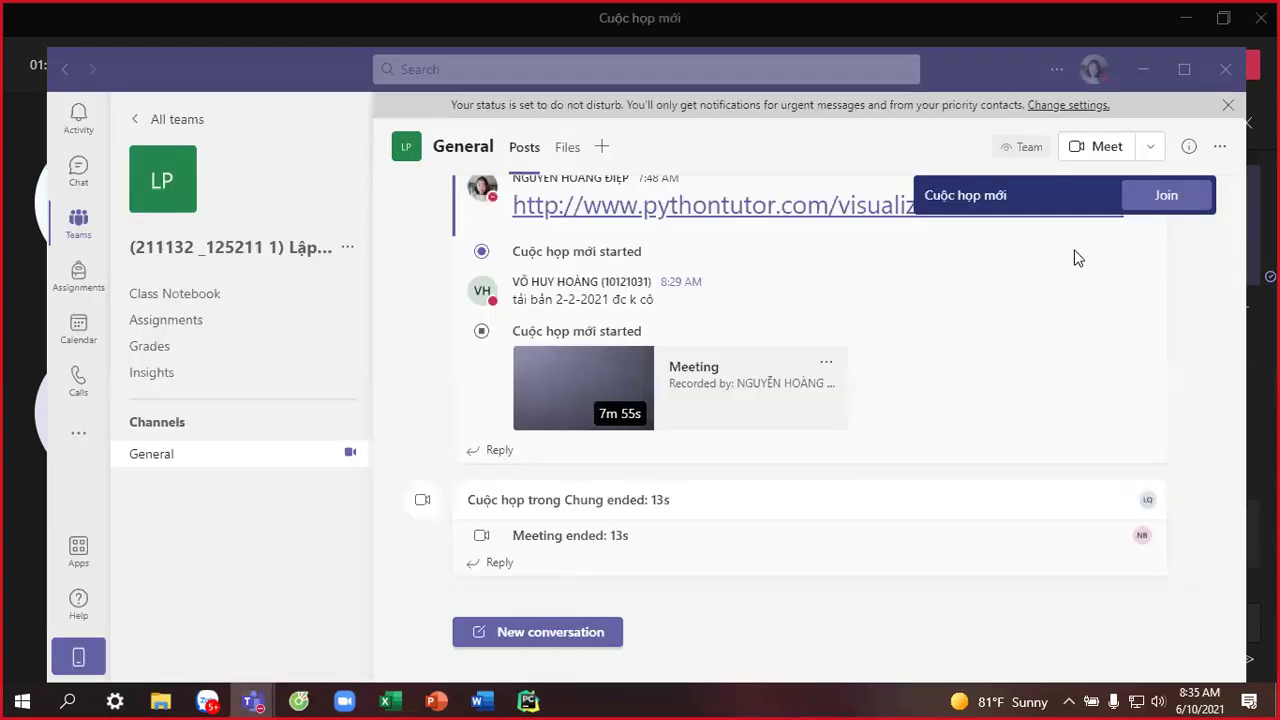
pyautogui.hotkey('alt', 'Tab')
pyautogui.hotkey('alt', 'Tab')
pyautogui.hotkey('alt', 'Tab')
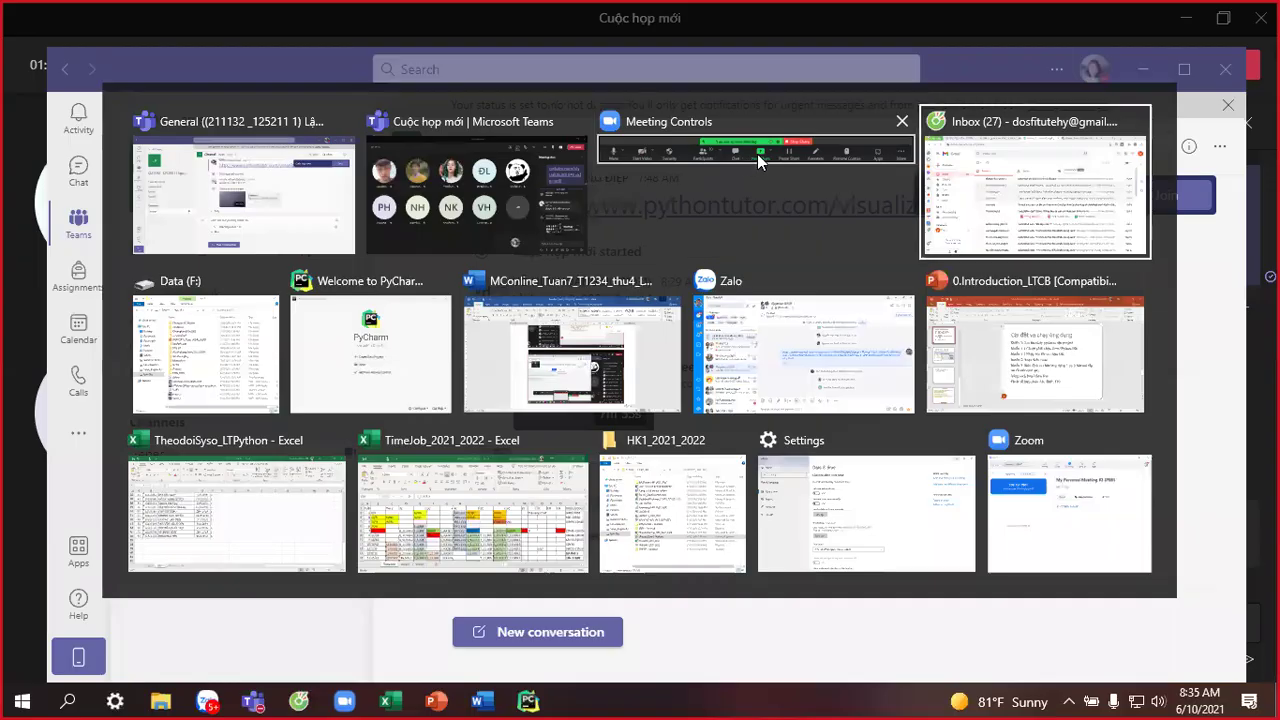
pyautogui.click(1207, 106)
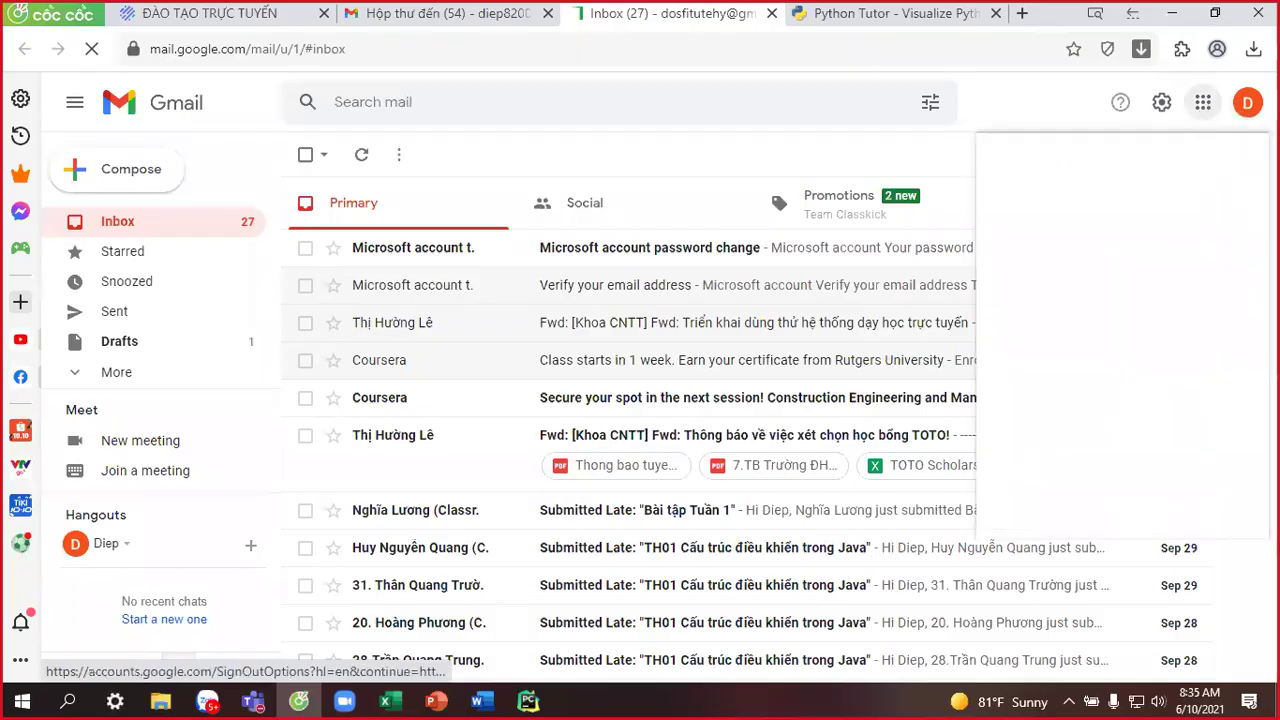
# Open Google Classroom from the Google apps grid and minimize the Teams meeting.
pyautogui.click(1234, 107)
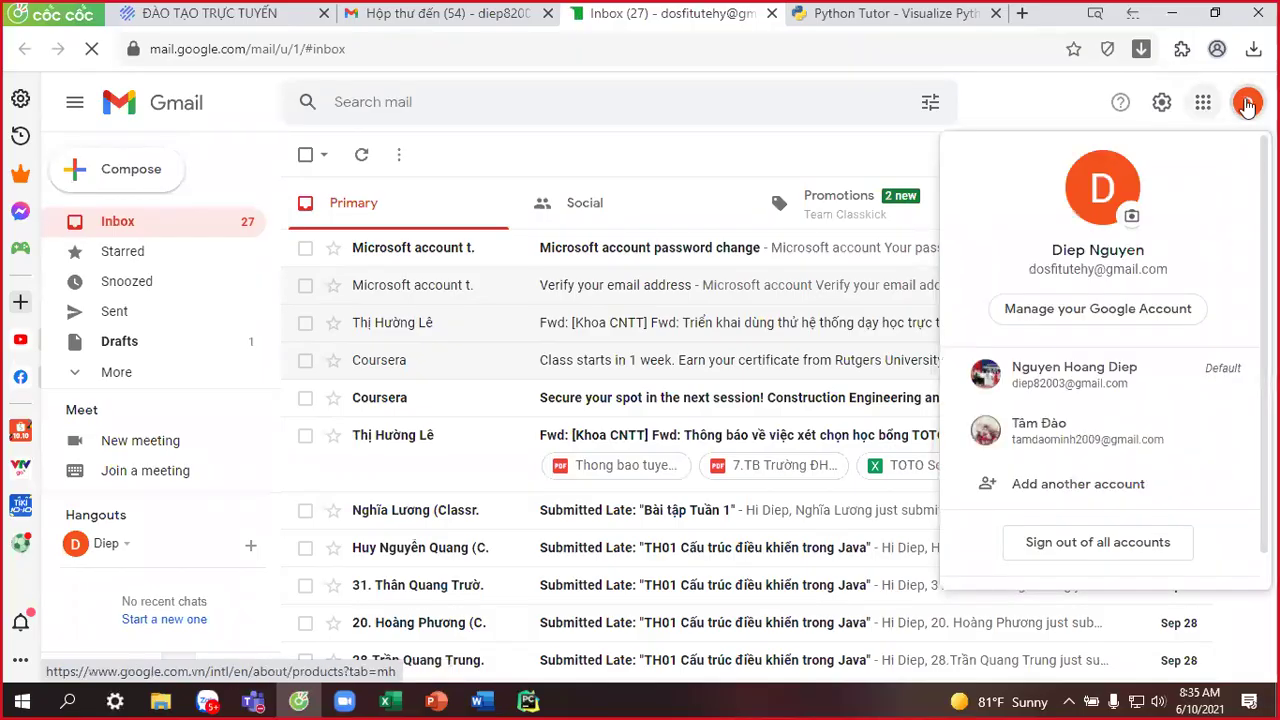
pyautogui.click(1205, 106)
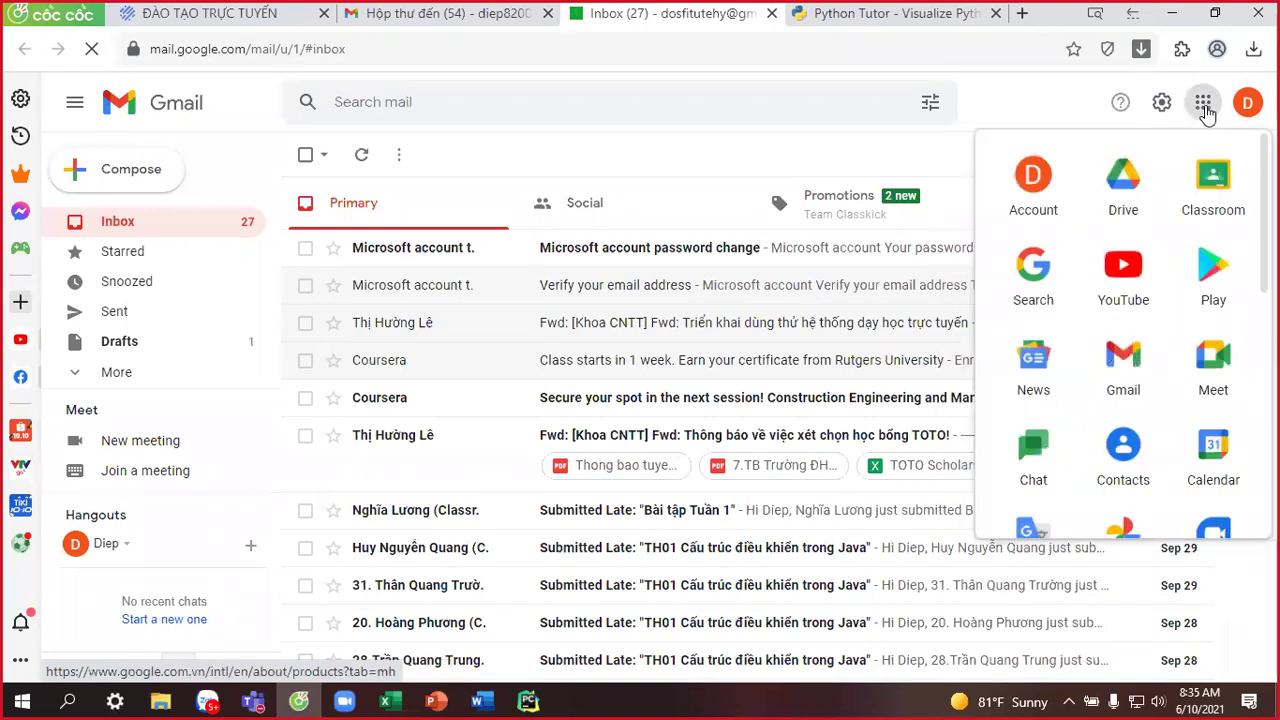
pyautogui.click(1210, 180)
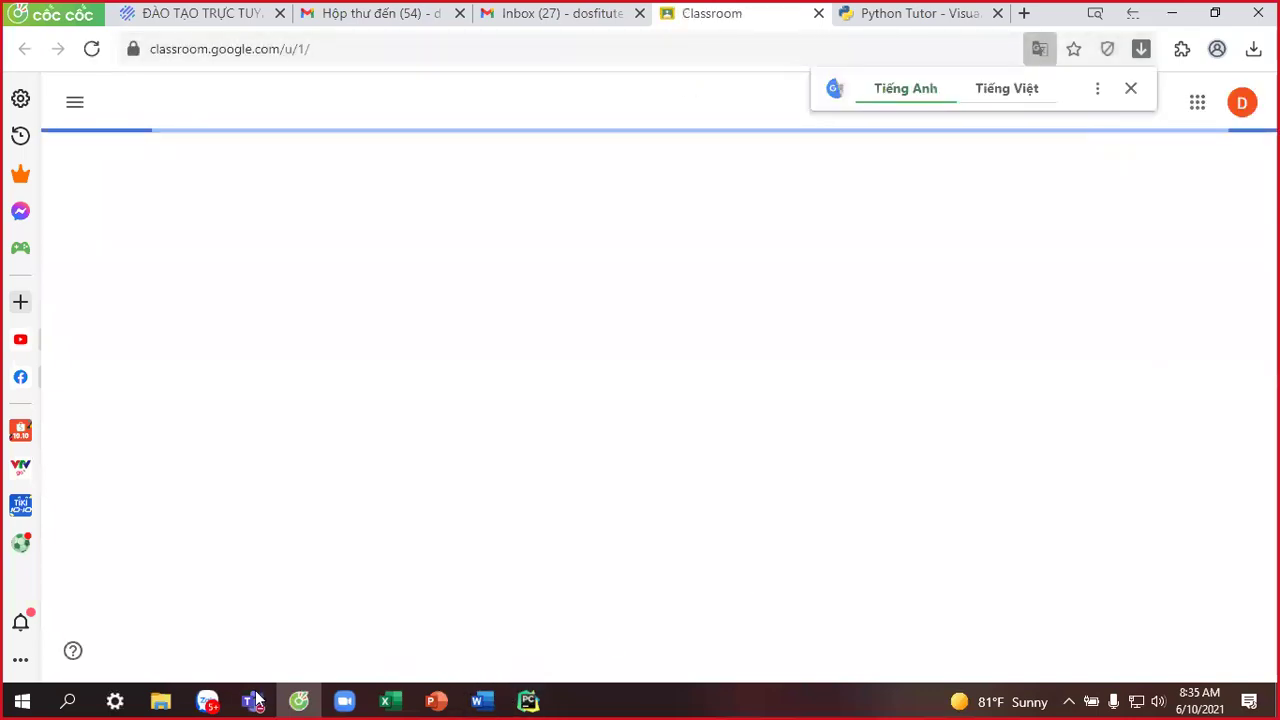
pyautogui.moveTo(255, 700)
pyautogui.click(335, 603)
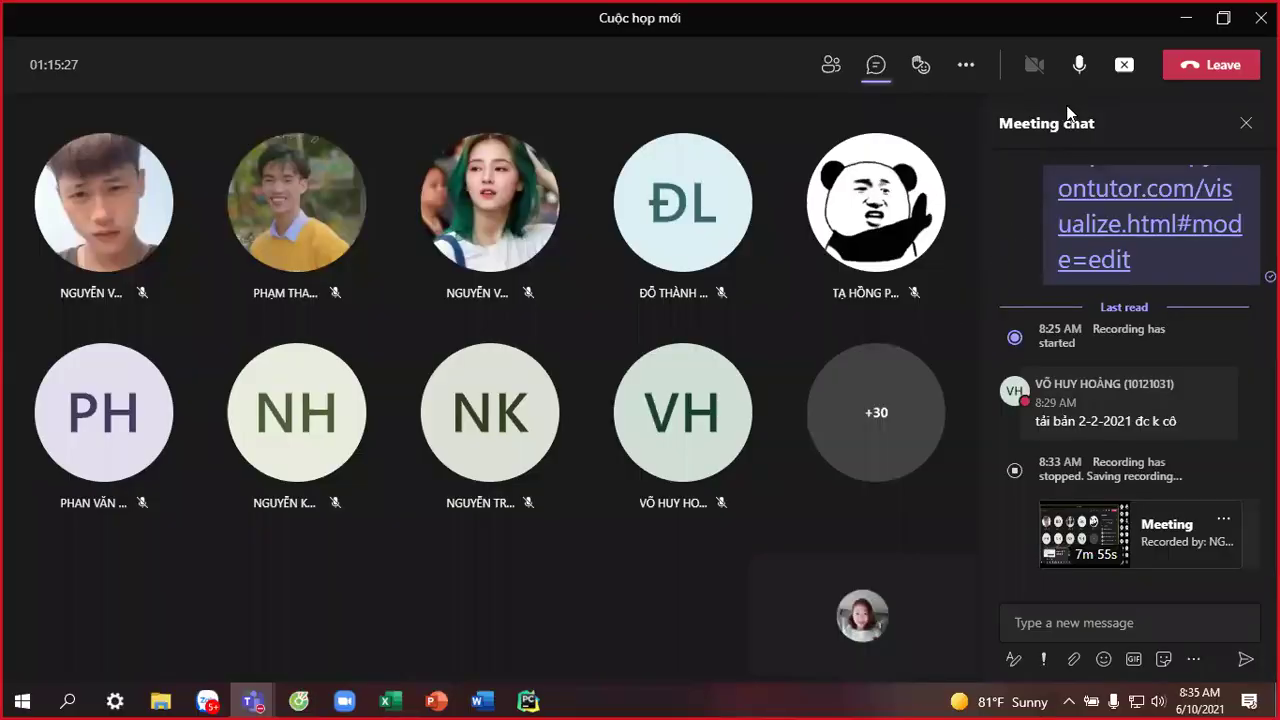
pyautogui.click(1185, 18)
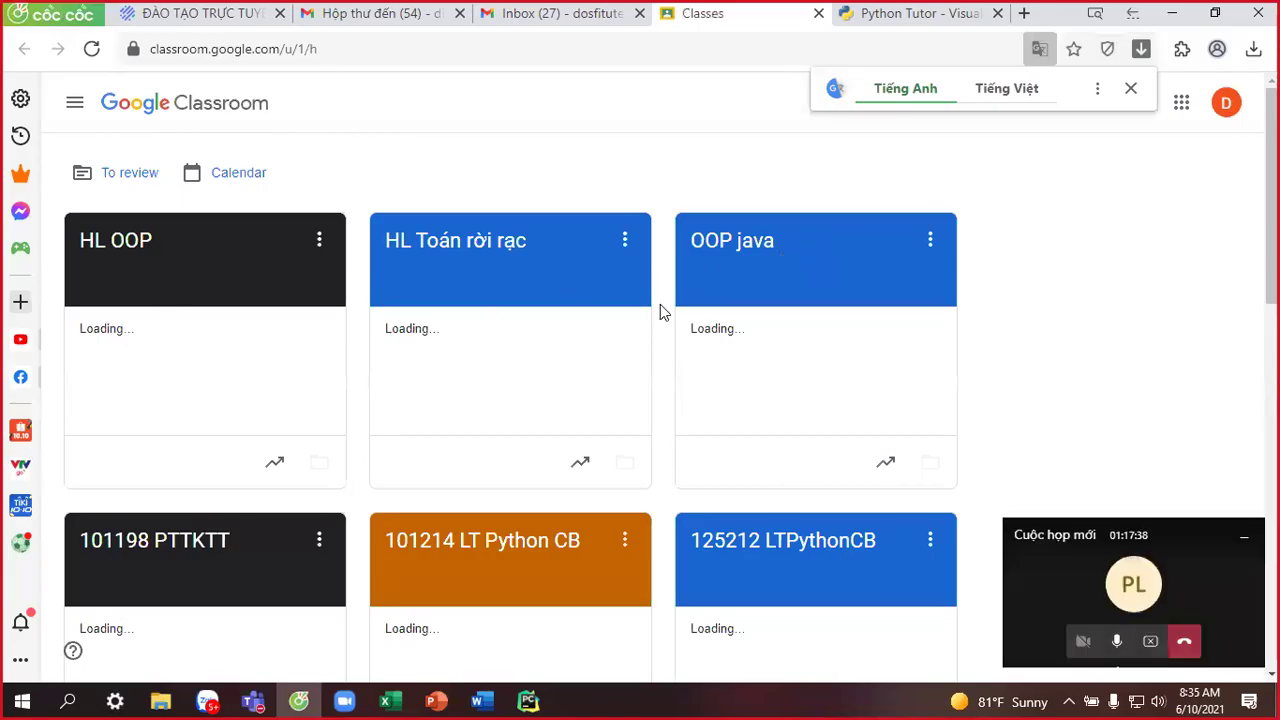
# Open the 125211 LT PythonCB class and go to its Classwork page.
pyautogui.scroll(-1, 588, 372)
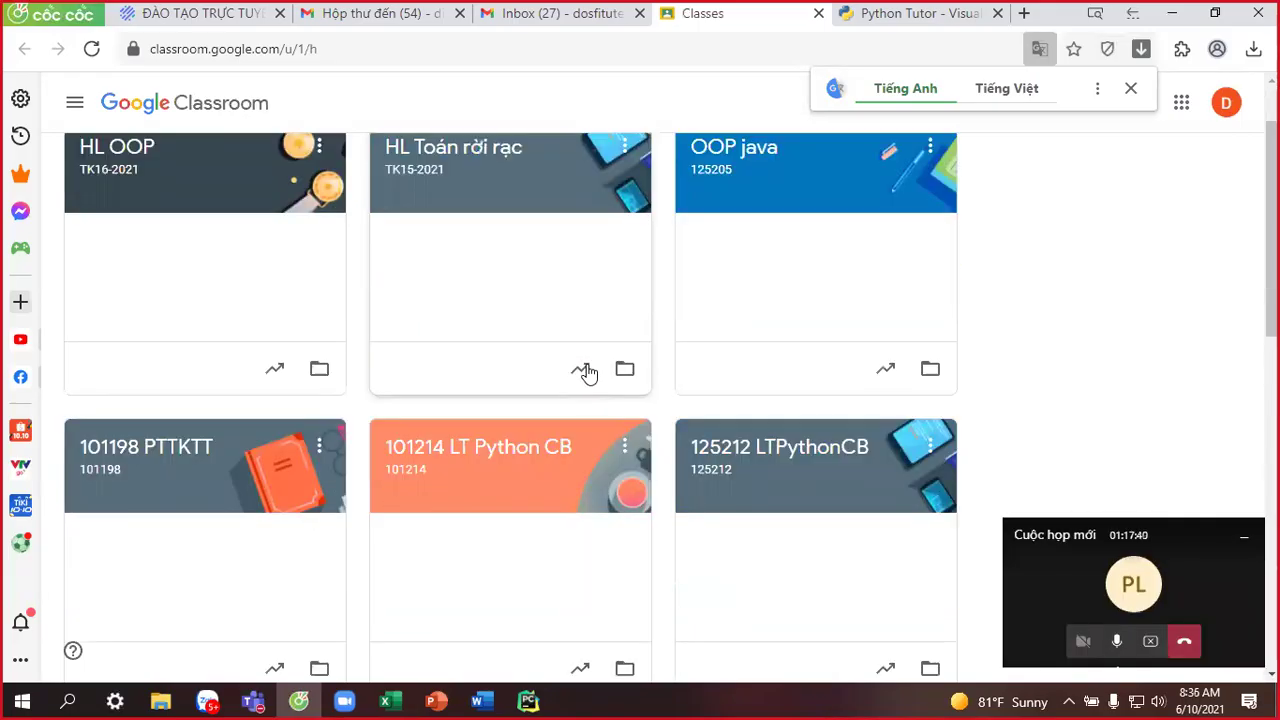
pyautogui.scroll(-1, 588, 372)
pyautogui.scroll(-2, 588, 372)
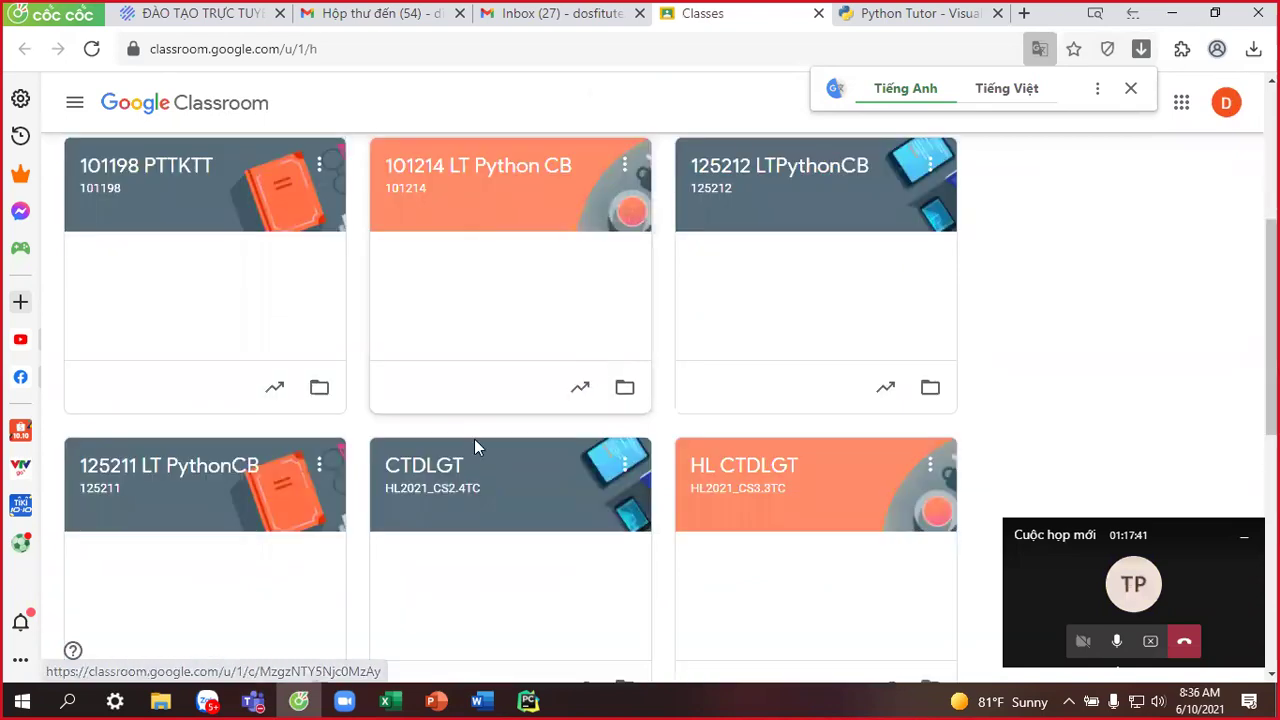
pyautogui.click(150, 470)
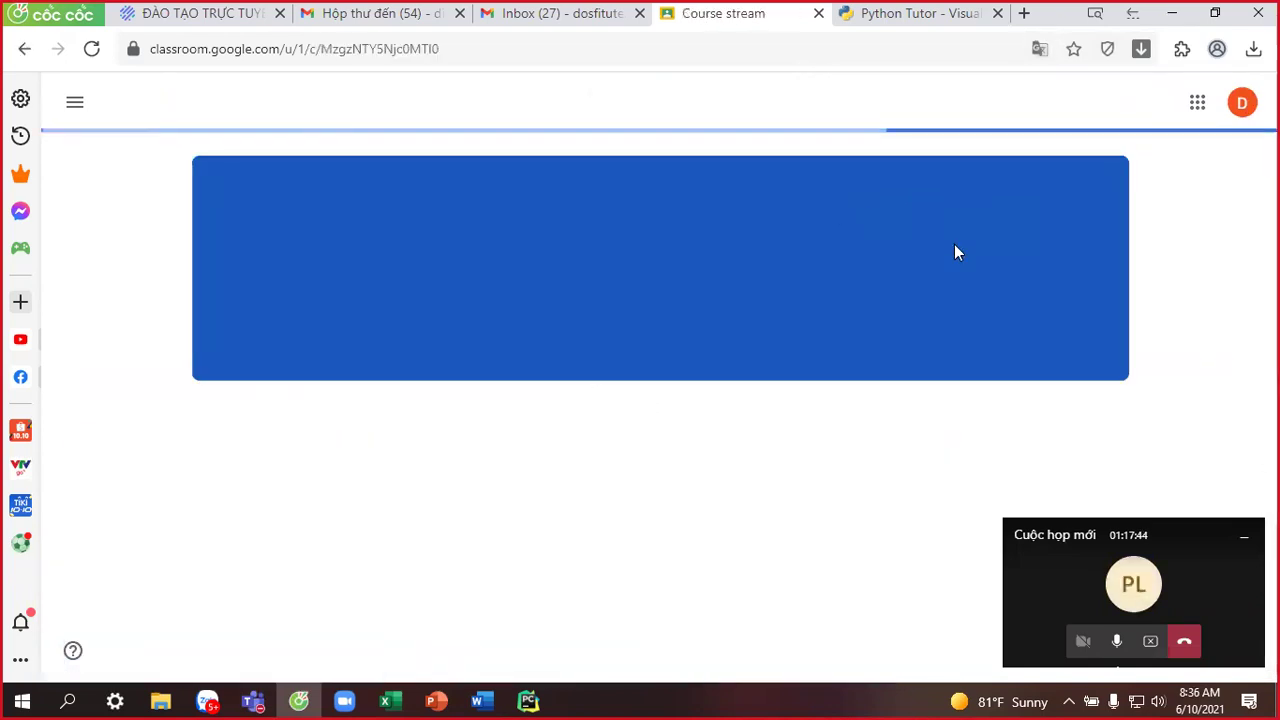
pyautogui.click(614, 110)
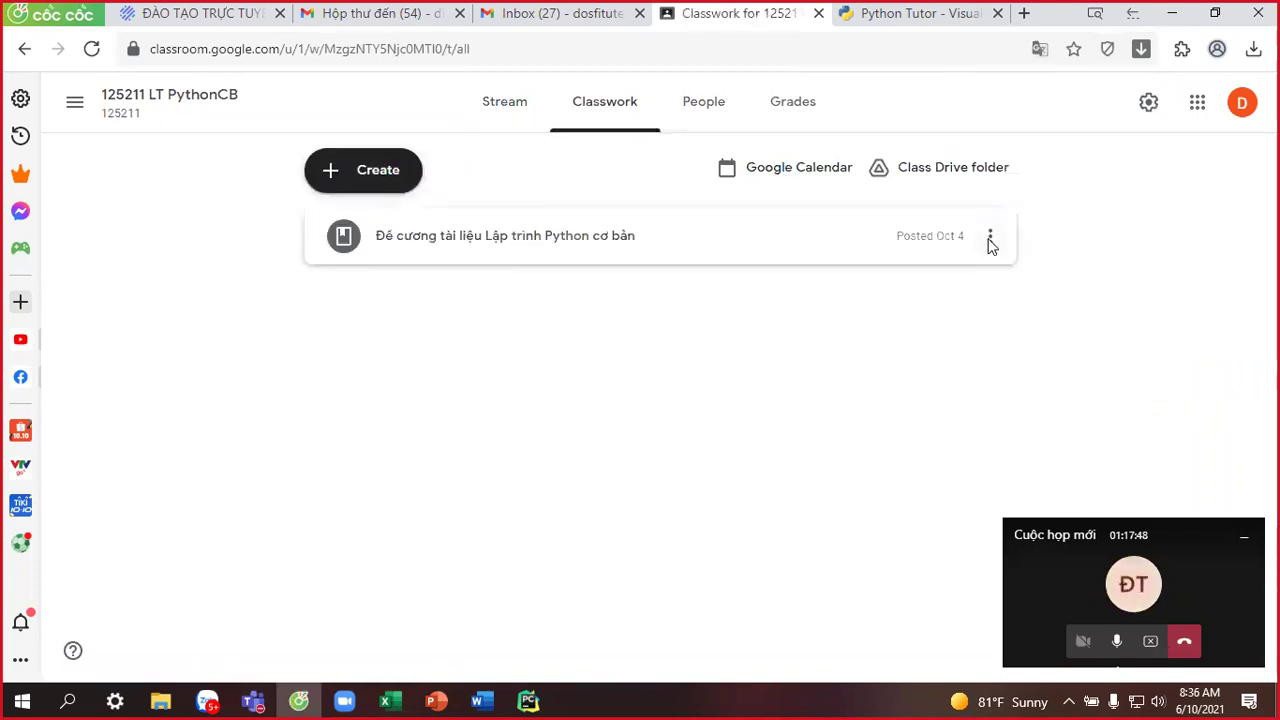
# Edit the course outline material and load its PyCharm installer link in a new tab.
pyautogui.click(945, 285)
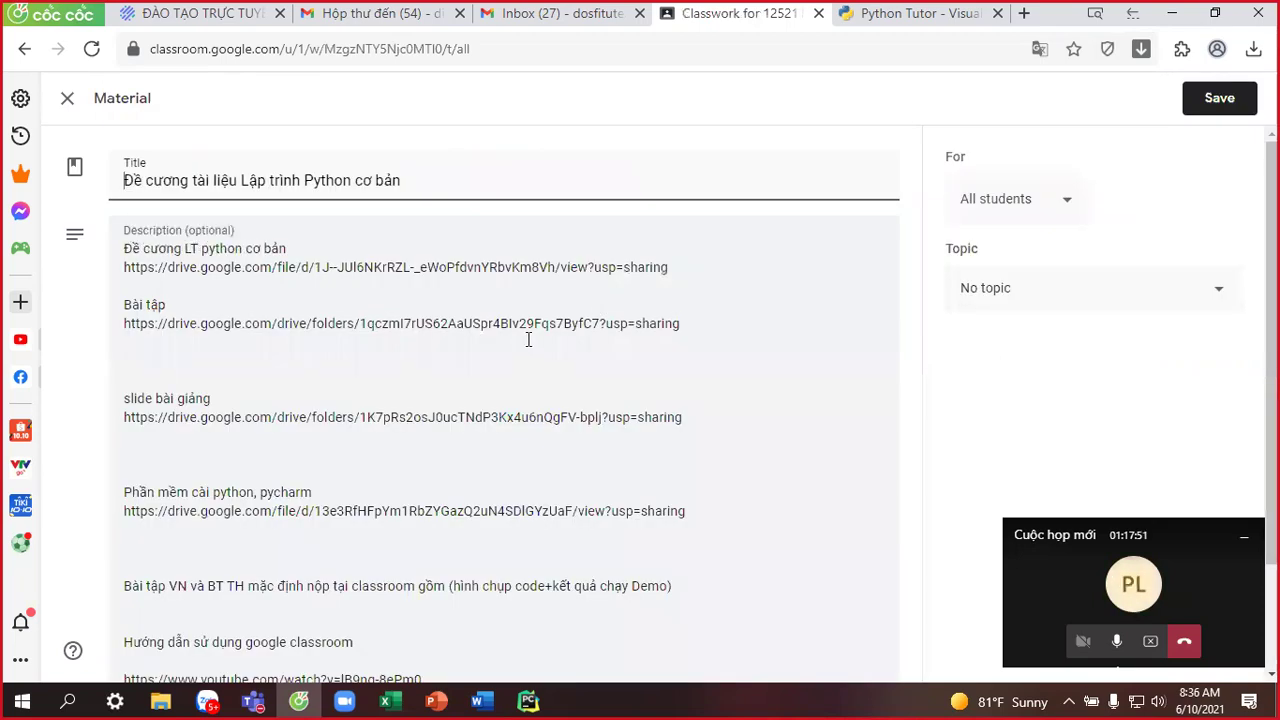
pyautogui.scroll(-1, 528, 340)
pyautogui.click(494, 281)
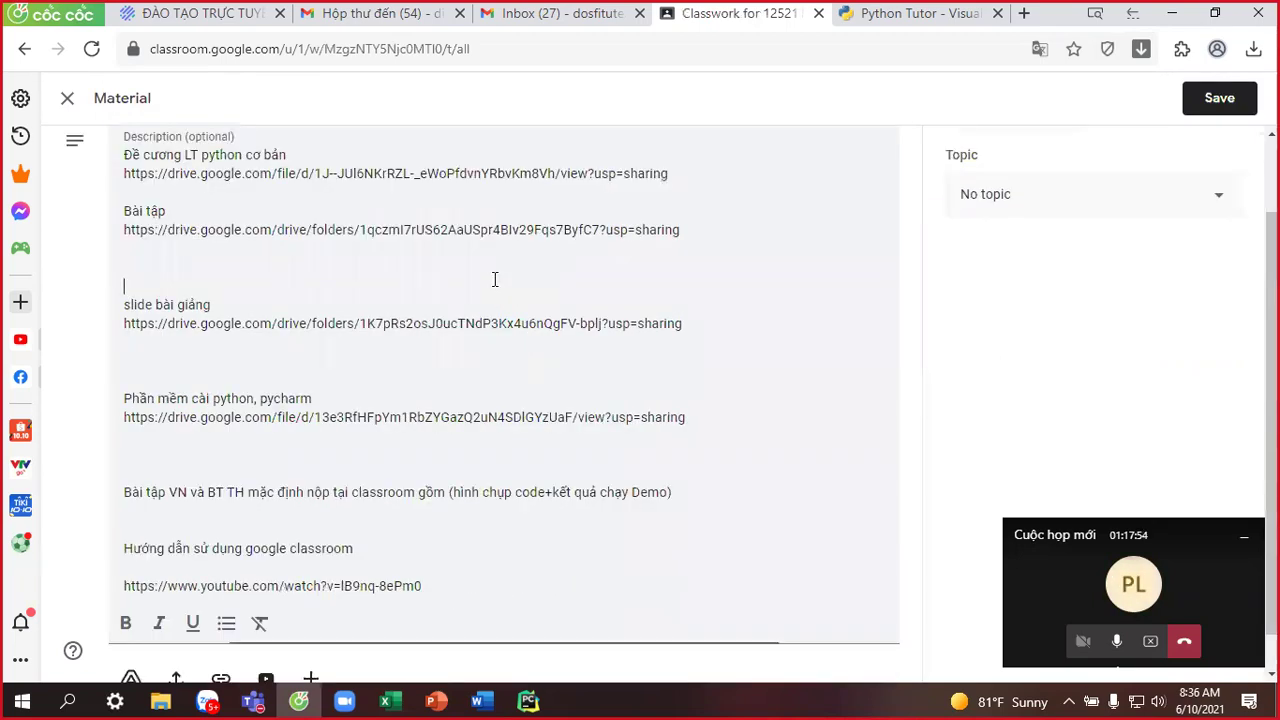
pyautogui.scroll(1, 494, 281)
pyautogui.scroll(-2, 494, 281)
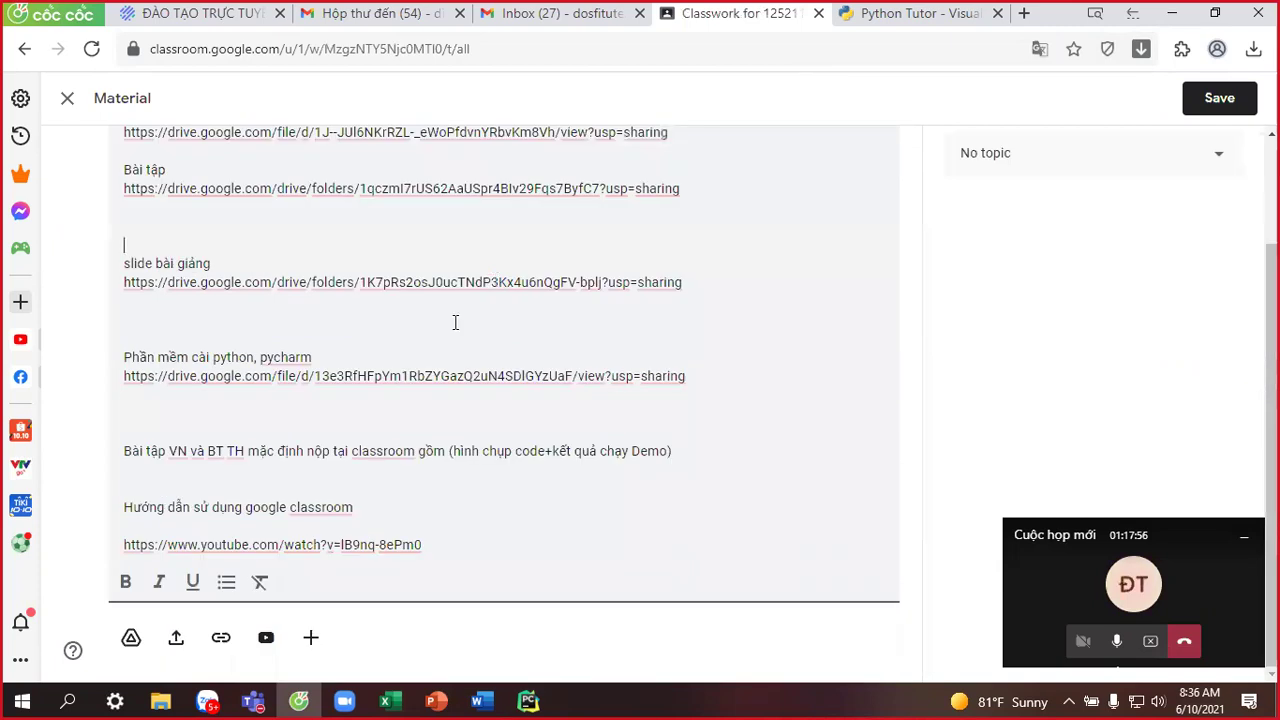
pyautogui.tripleClick(704, 376)
pyautogui.hotkey('ctrl', 'c')
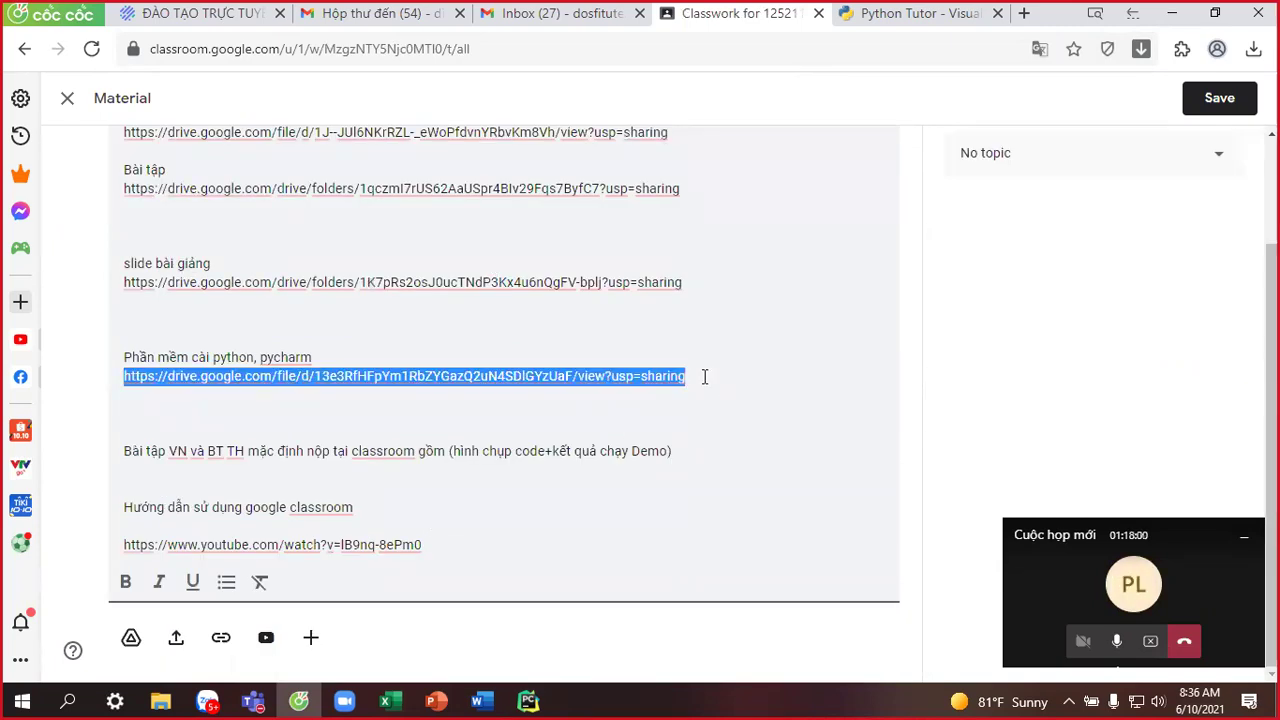
pyautogui.click(1024, 14)
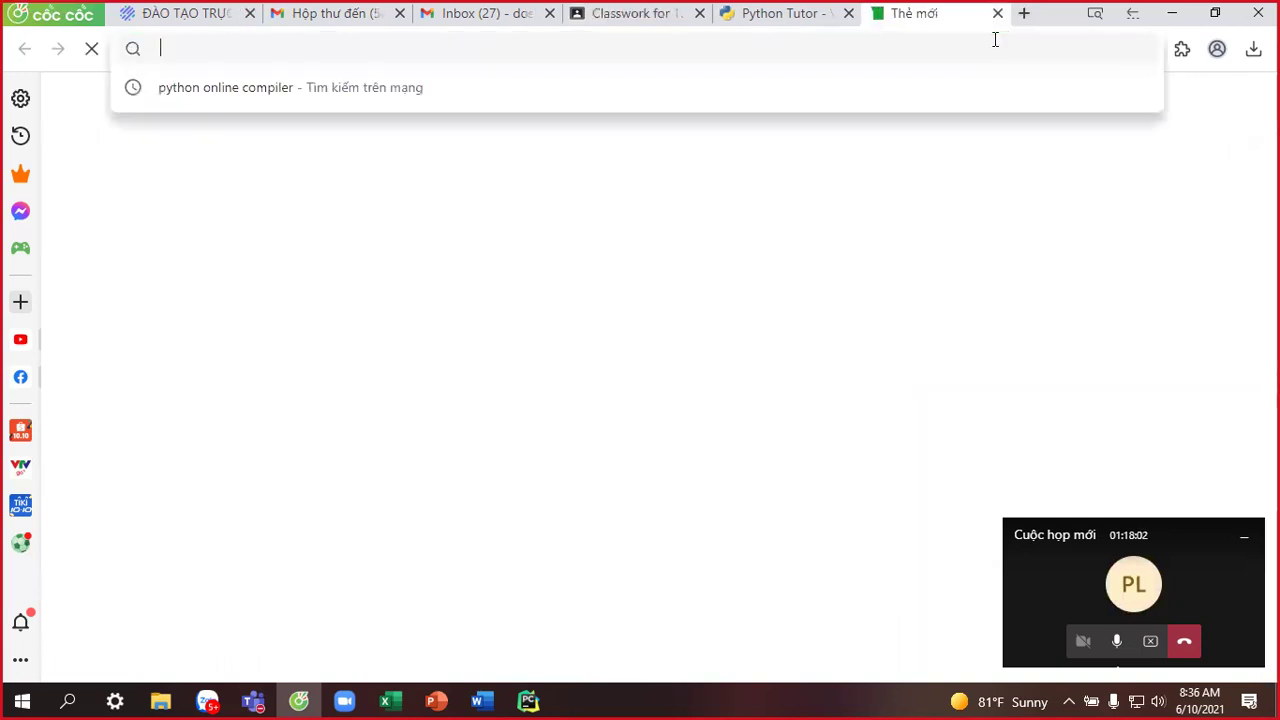
pyautogui.hotkey('ctrl', 'v')
pyautogui.press('Return')
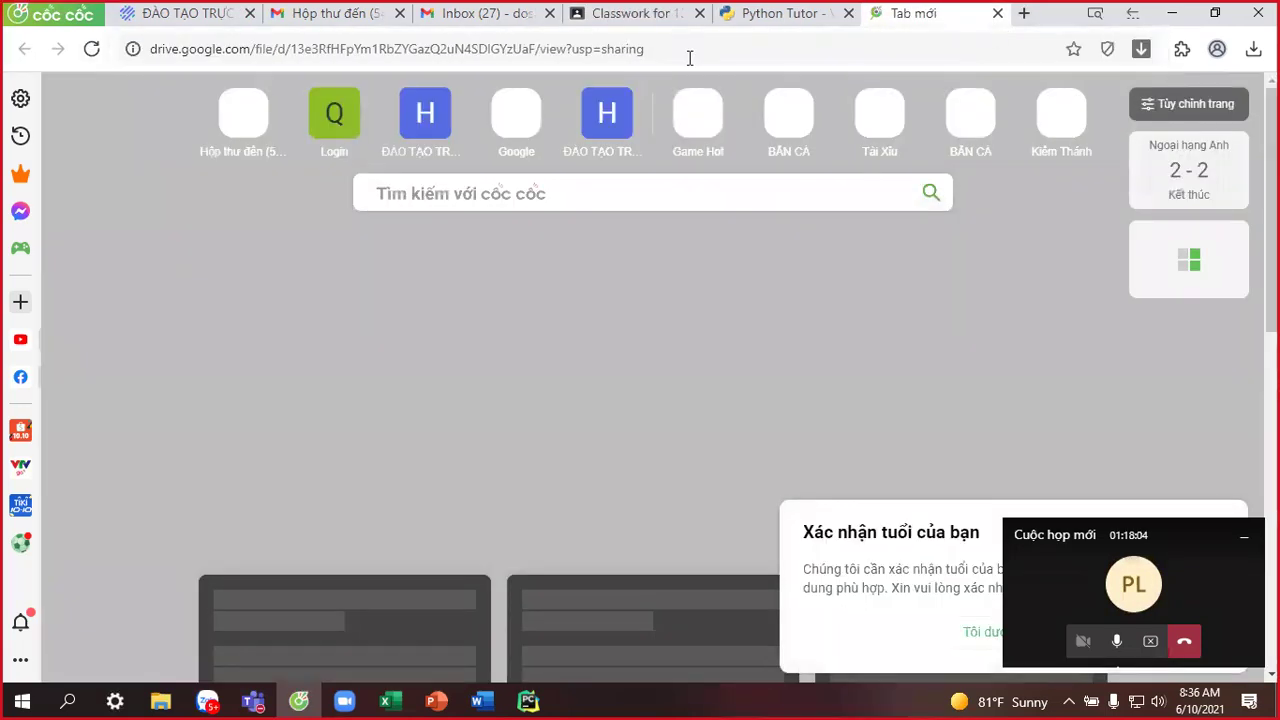
# Copy the course outline Drive link from the material into another new tab.
pyautogui.click(640, 13)
pyautogui.click(541, 147)
pyautogui.scroll(2, 690, 231)
pyautogui.moveTo(689, 268); pyautogui.dragTo(69, 277)
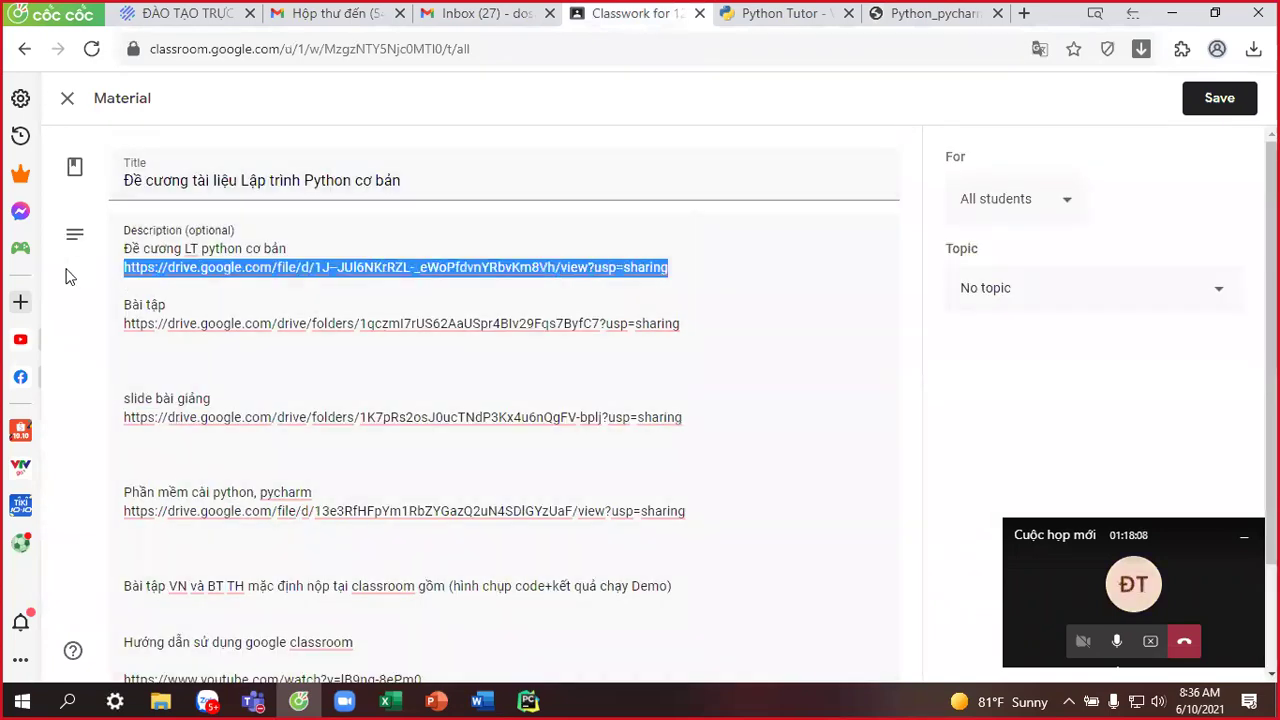
pyautogui.click(1025, 13)
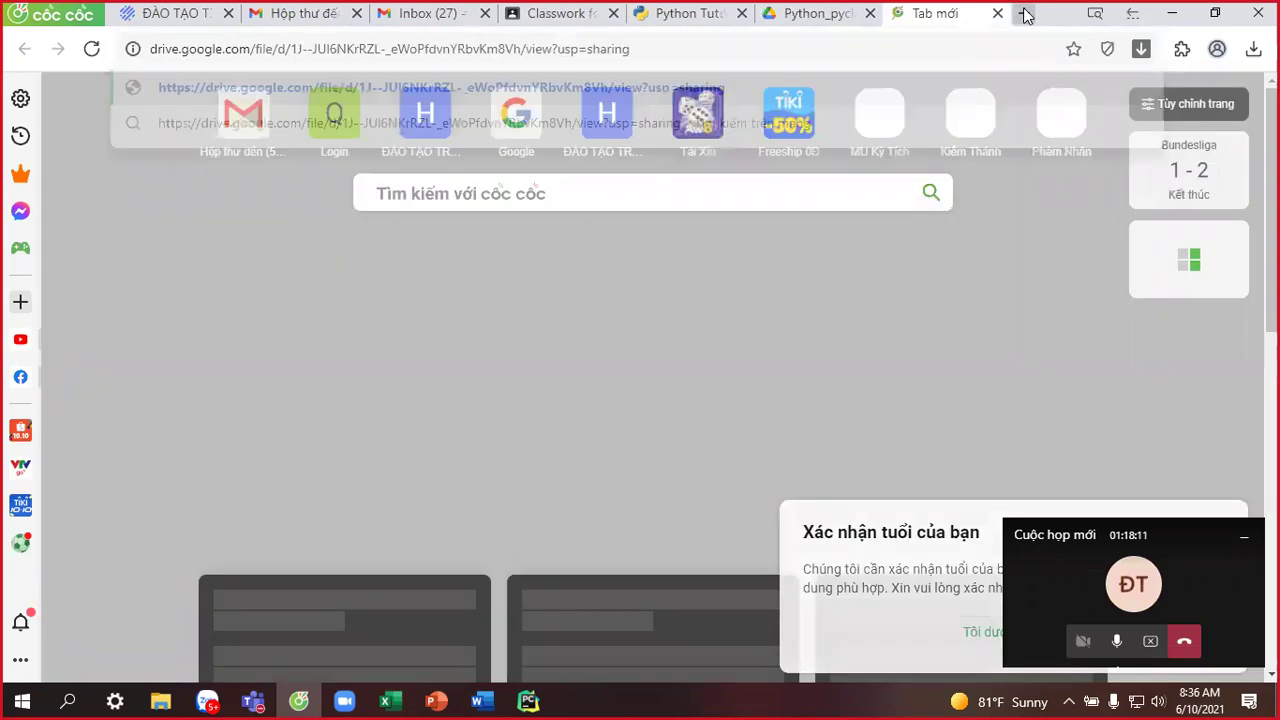
# Load the course outline link and download Python_pycharm.rar despite the virus-scan warning.
pyautogui.press('Return')
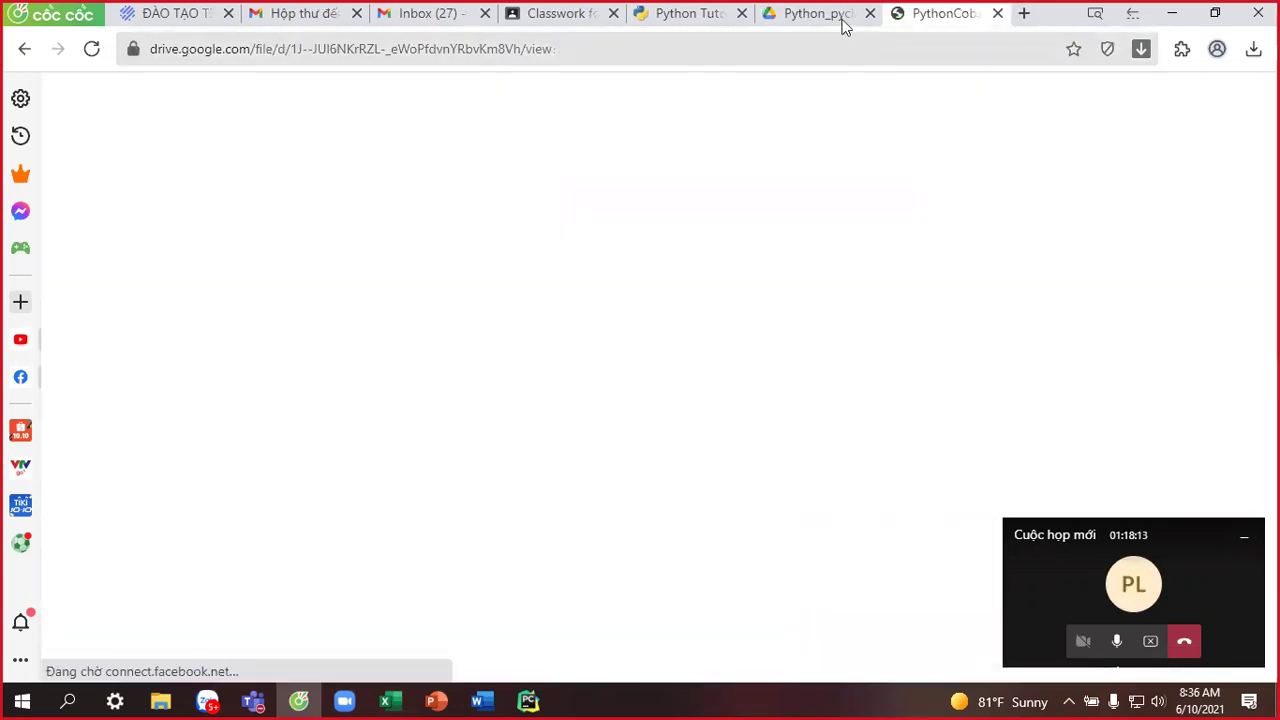
pyautogui.click(840, 15)
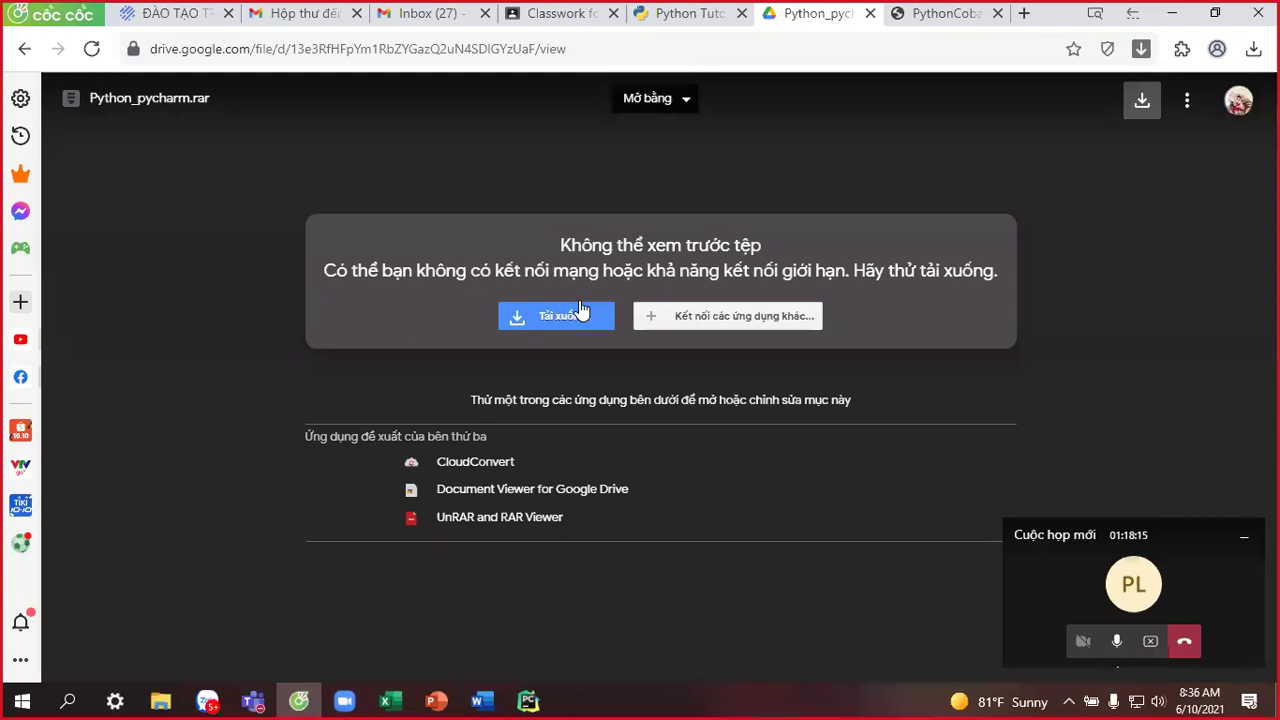
pyautogui.click(578, 314)
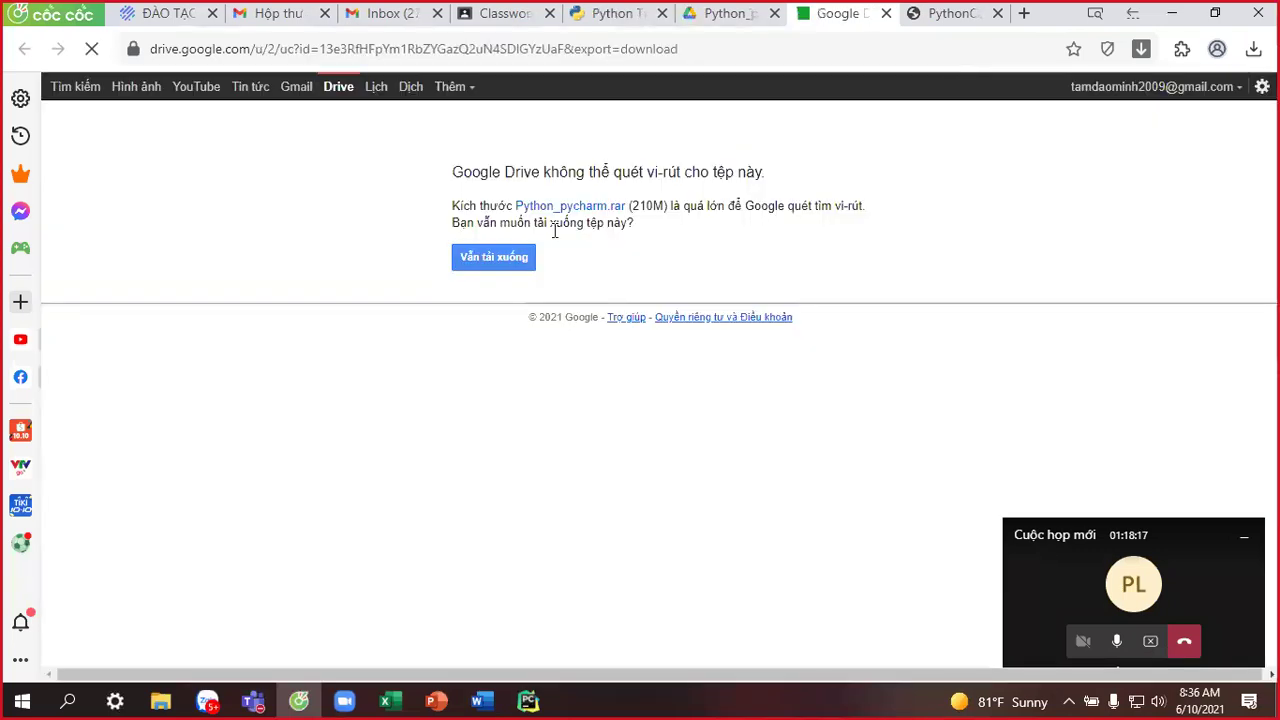
pyautogui.click(493, 257)
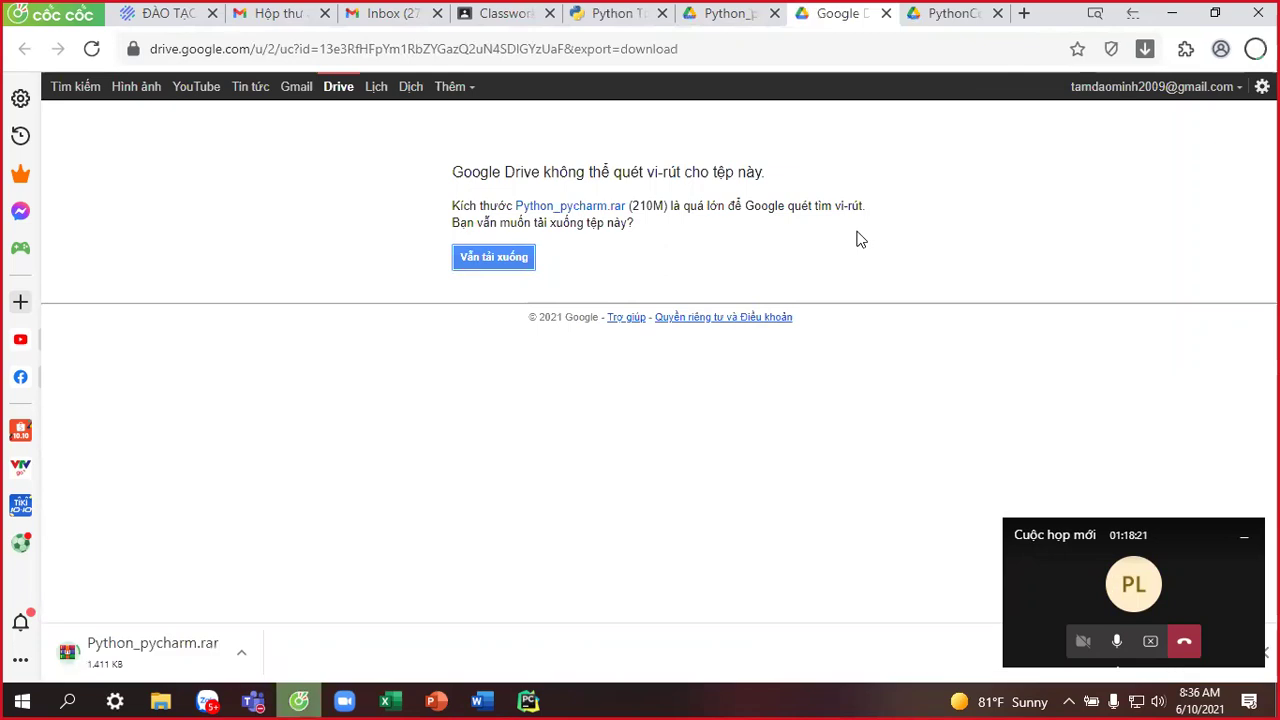
# Close the Python_pycharm preview tab and view the course outline PDF tab.
pyautogui.click(958, 14)
pyautogui.click(620, 12)
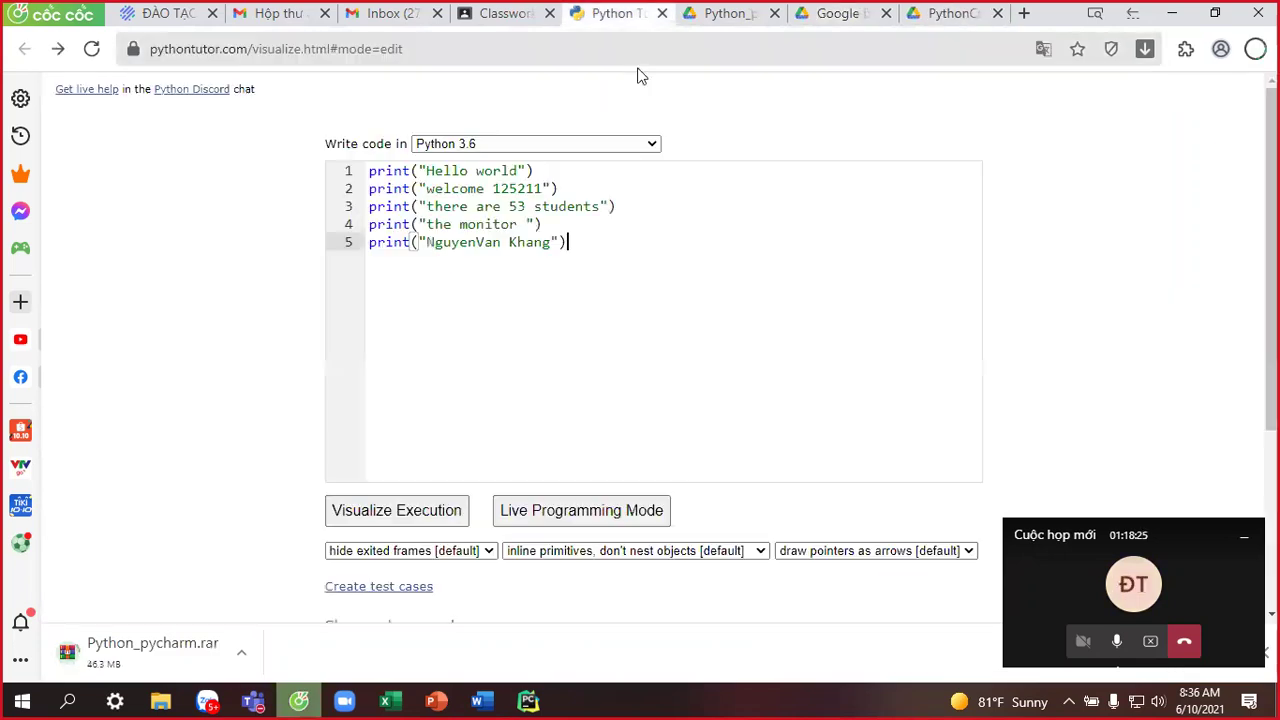
pyautogui.click(722, 13)
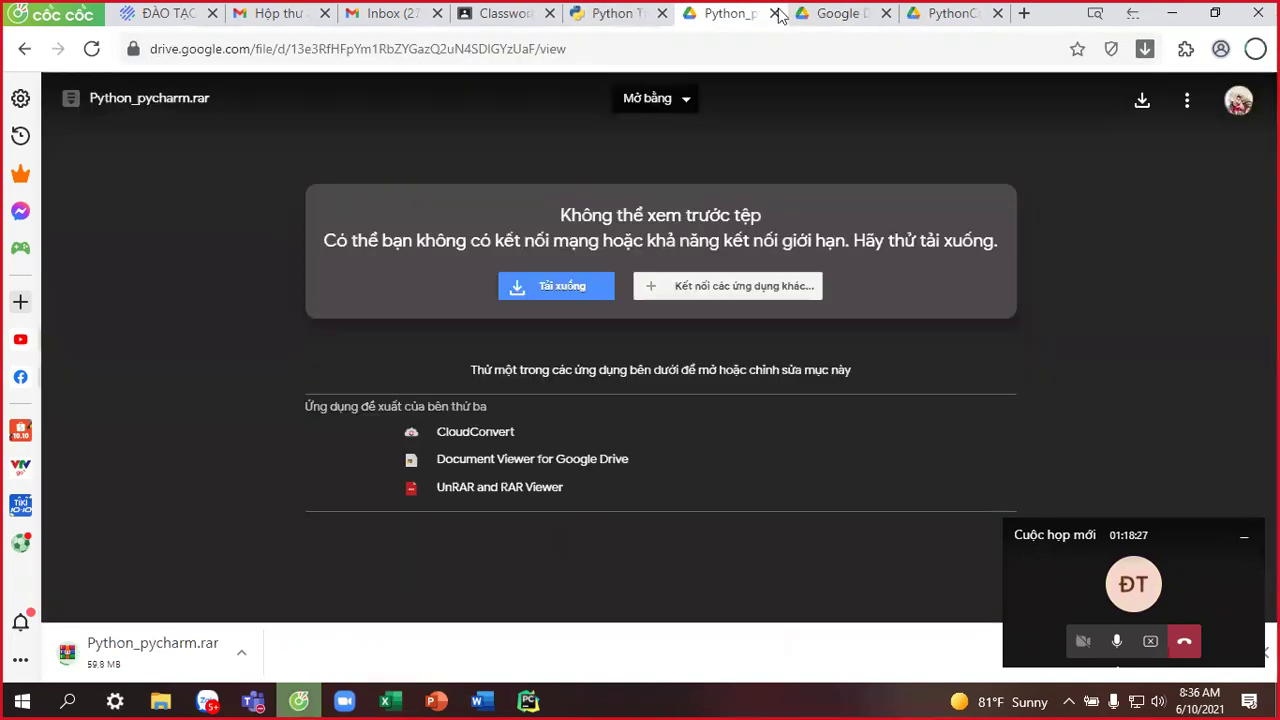
pyautogui.hotkey('ctrl', 'w')
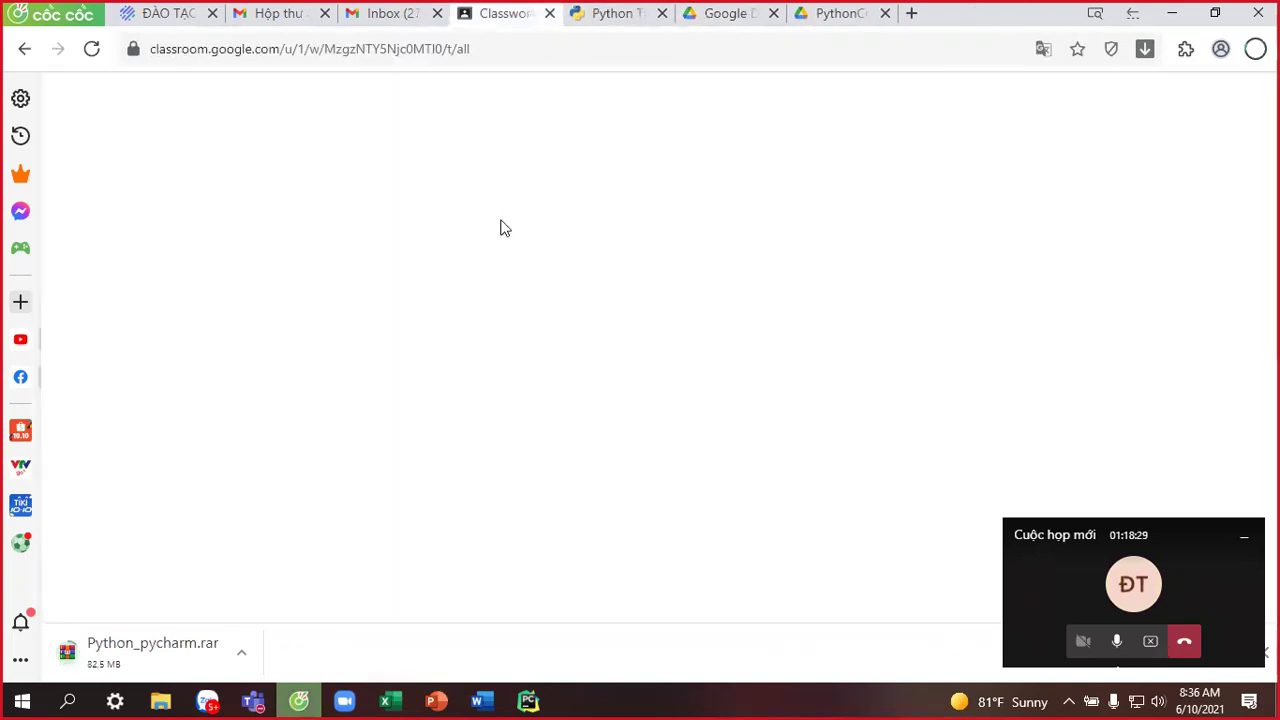
pyautogui.press('Right')
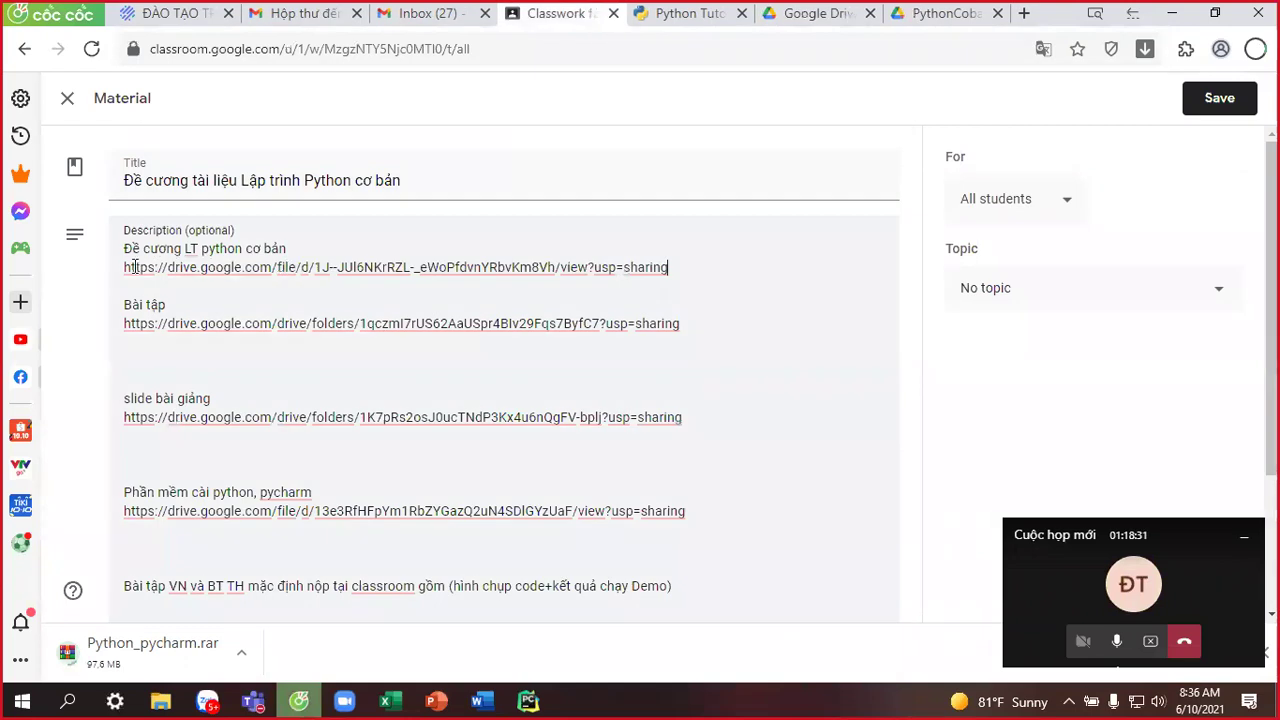
pyautogui.keyDown('shift'); pyautogui.click(129, 267); pyautogui.keyUp('shift')
pyautogui.moveTo(135, 267); pyautogui.dragTo(1024, 13)
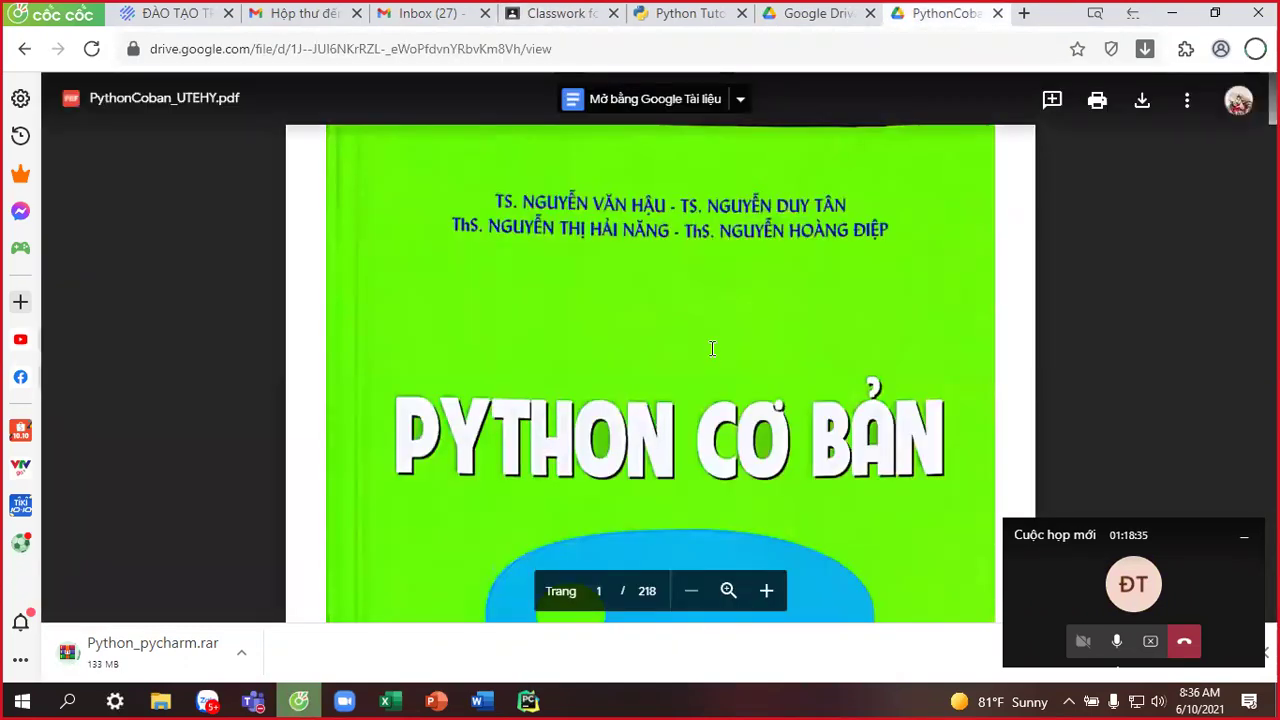
# Scroll PythonCoban_UTEHY.pdf through its contents, Hello World and PyCharm chapters to page 27.
pyautogui.scroll(-10, 712, 348)
pyautogui.scroll(-10, 710, 347)
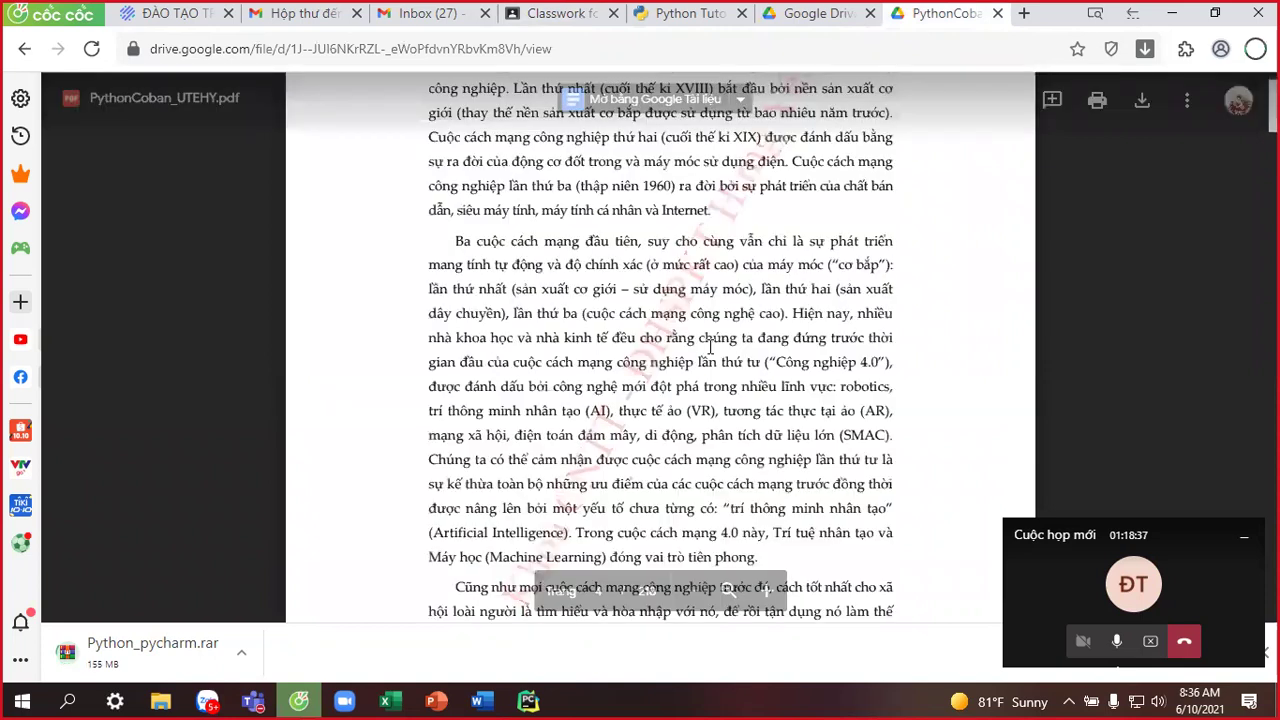
pyautogui.scroll(-10, 710, 347)
pyautogui.scroll(-5, 710, 345)
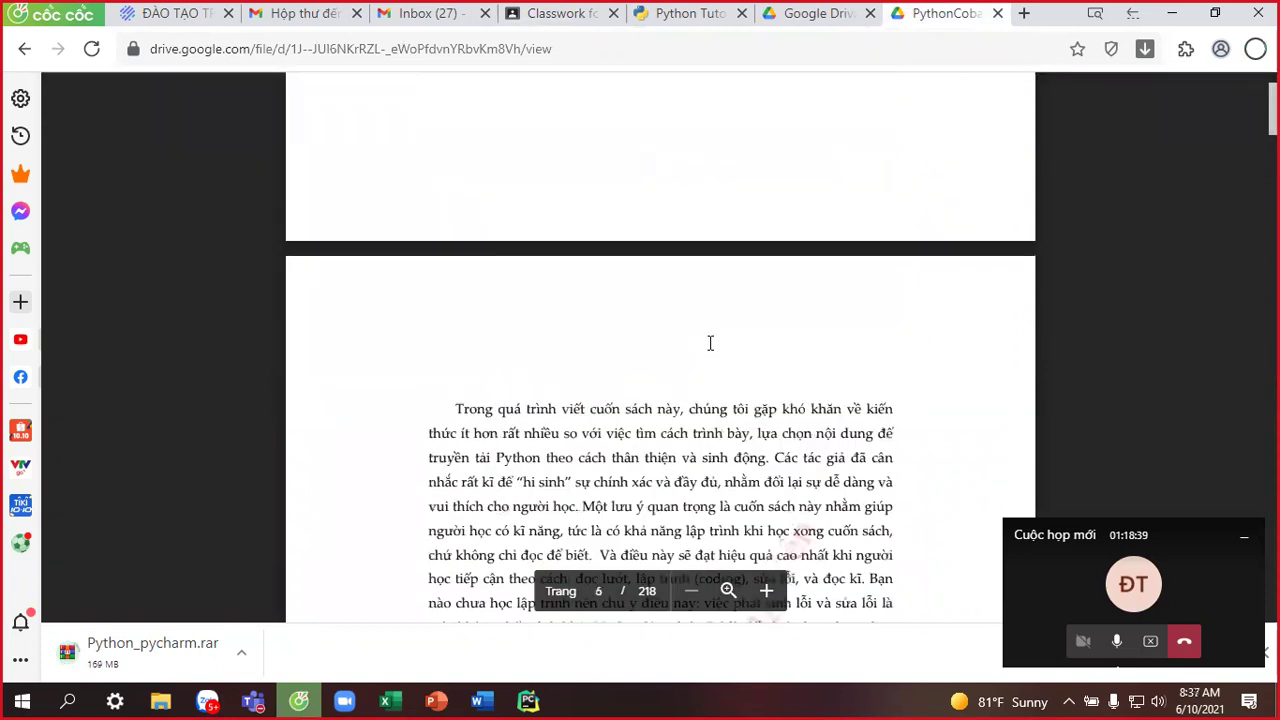
pyautogui.scroll(-10, 710, 343)
pyautogui.scroll(-5, 710, 343)
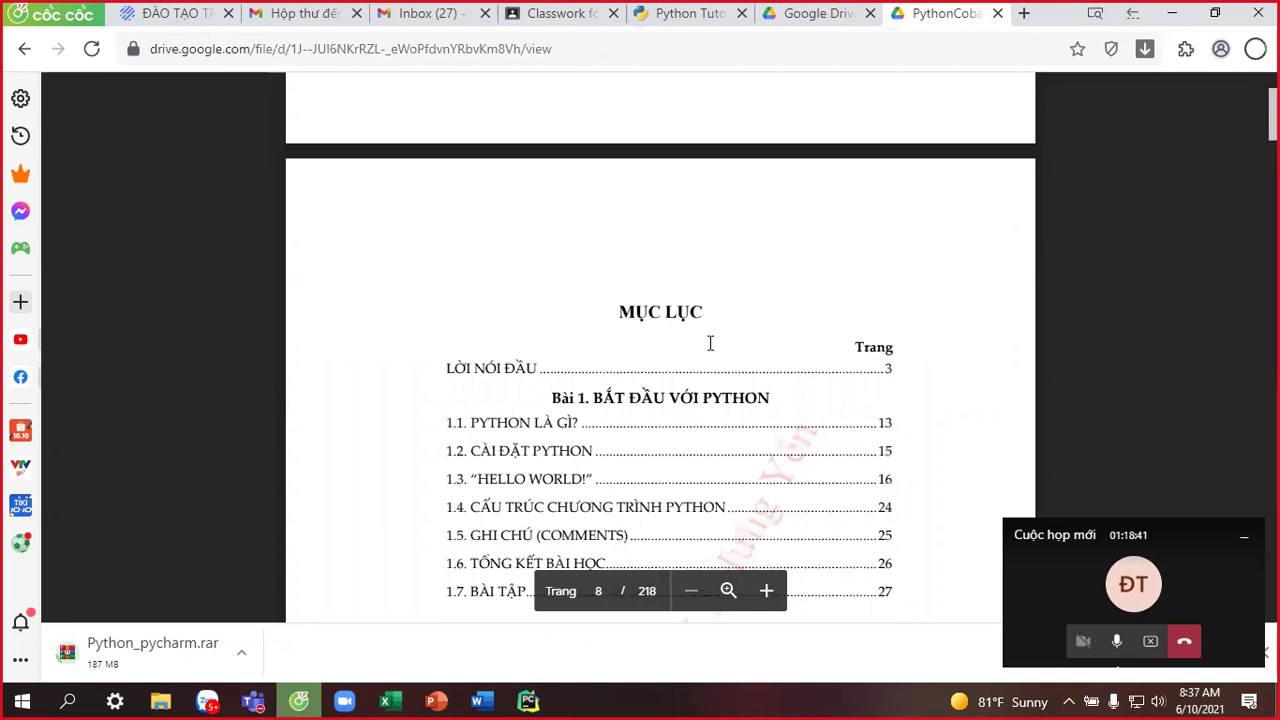
pyautogui.scroll(-3, 710, 343)
pyautogui.scroll(-1, 710, 343)
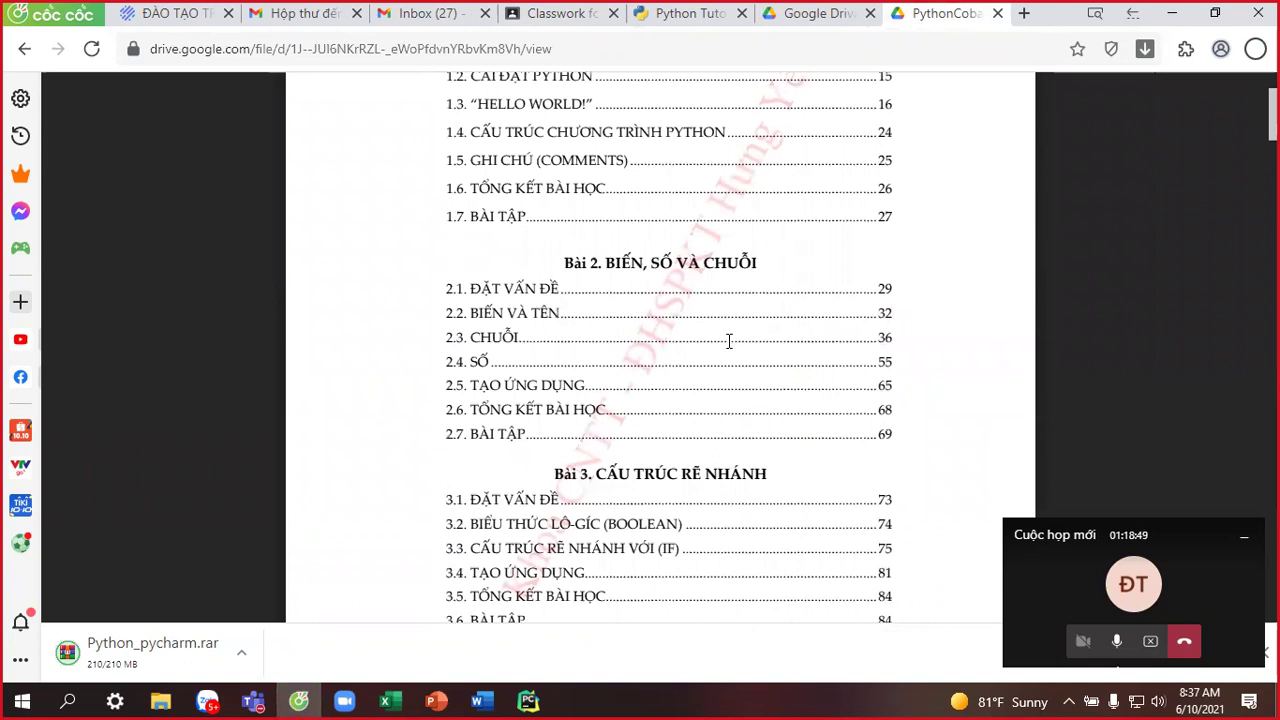
pyautogui.scroll(-4, 731, 324)
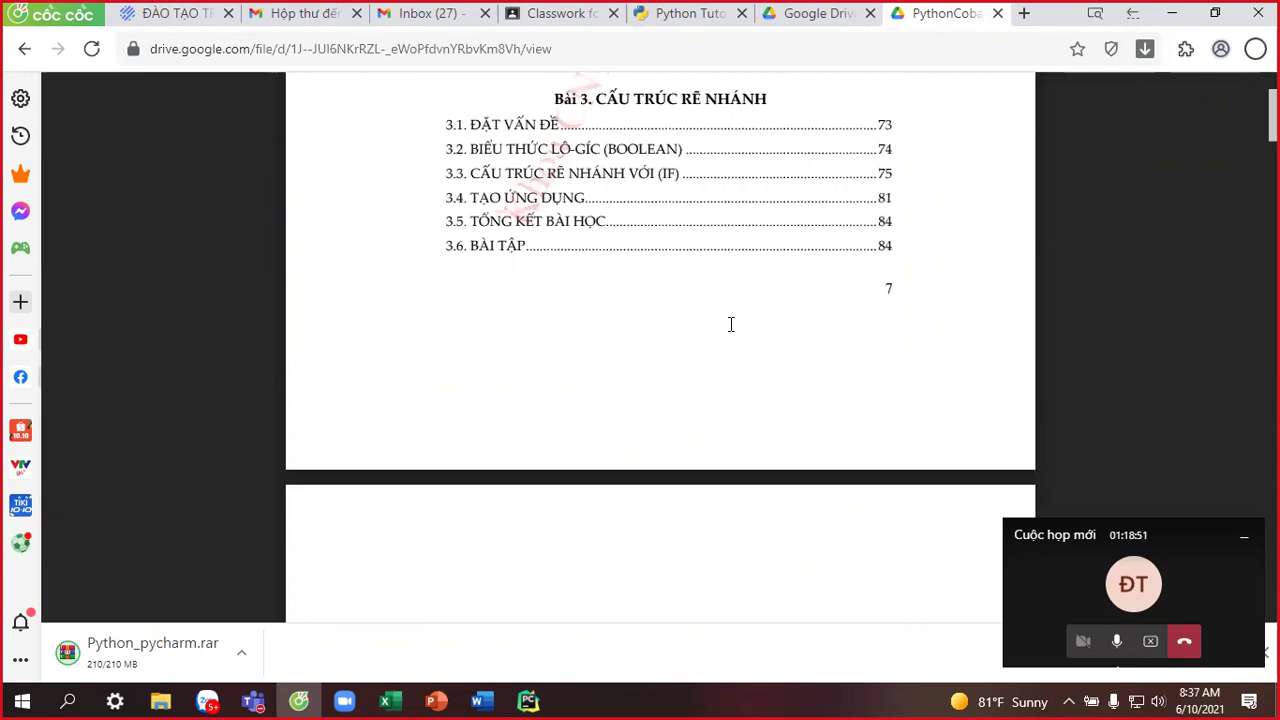
pyautogui.scroll(5, 731, 324)
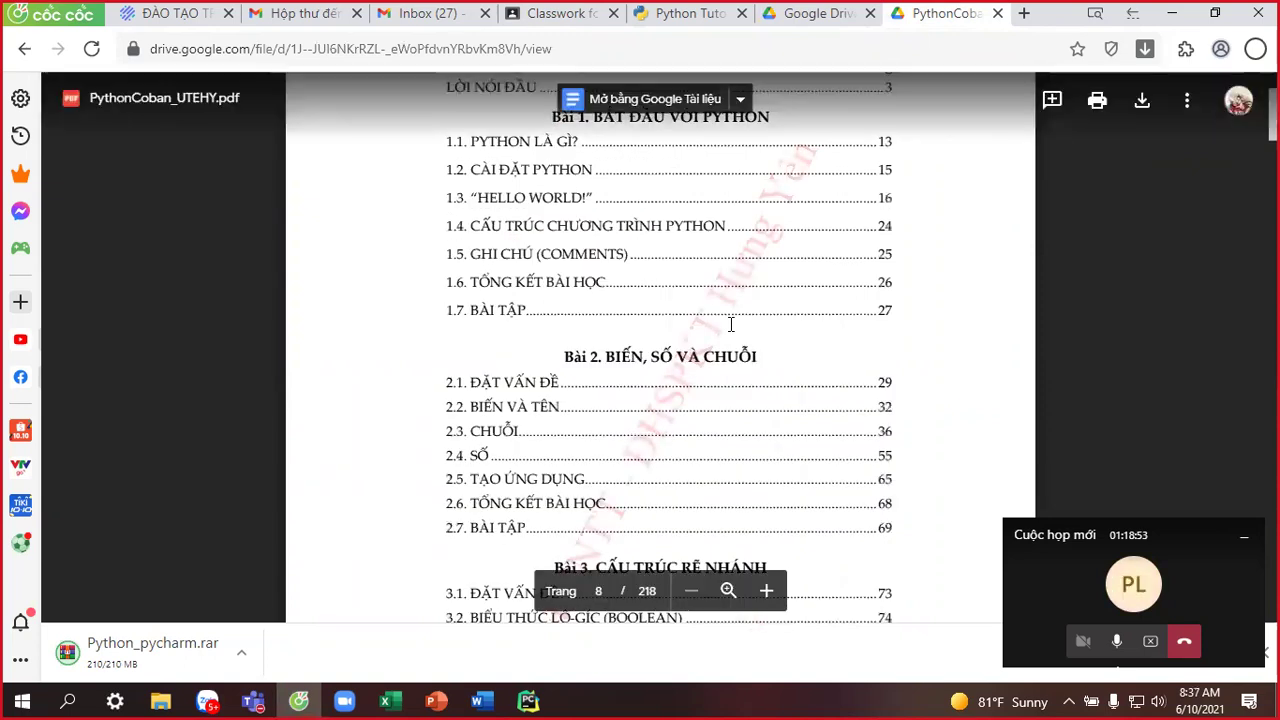
pyautogui.scroll(-10, 739, 352)
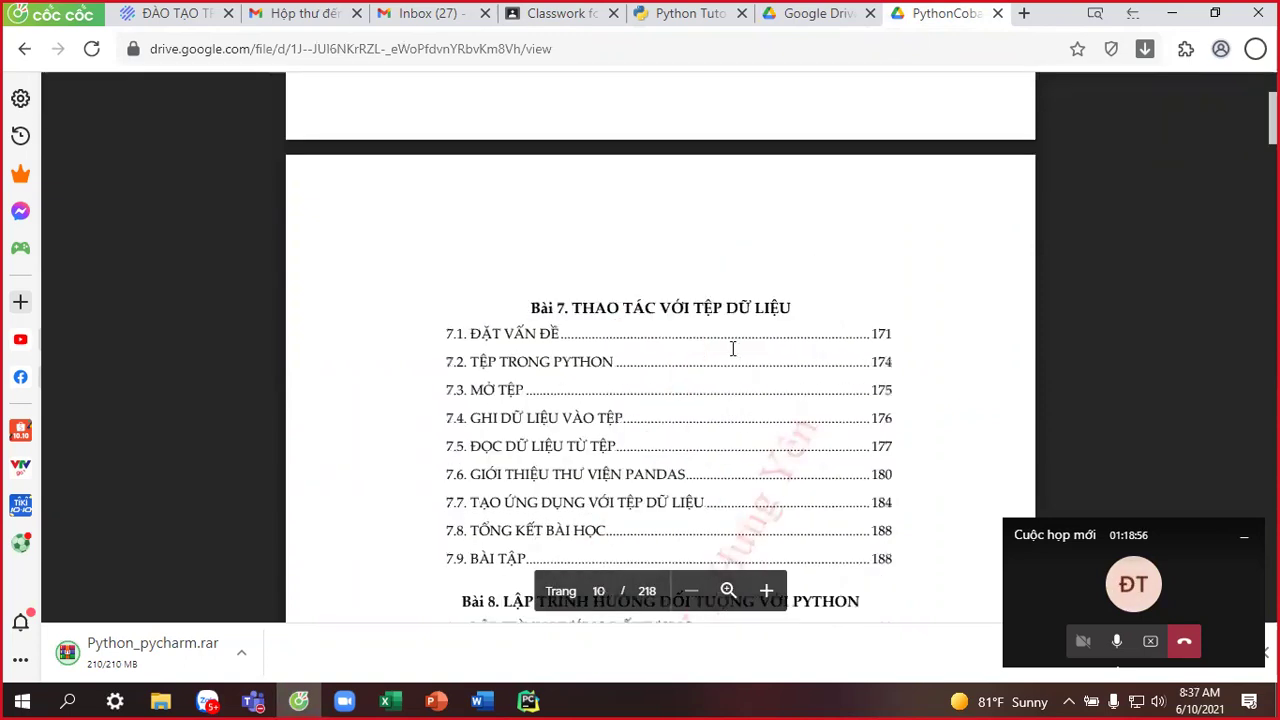
pyautogui.scroll(-5, 732, 348)
pyautogui.scroll(-10, 732, 348)
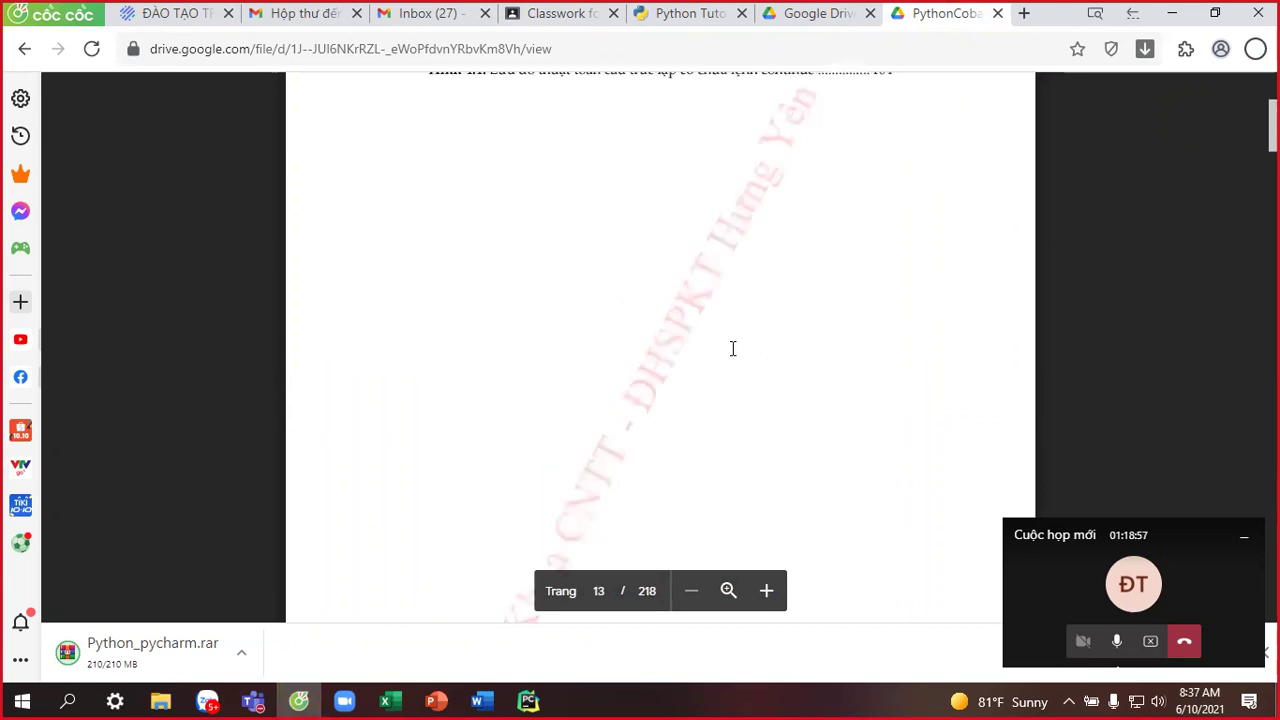
pyautogui.scroll(-10, 732, 348)
pyautogui.scroll(-10, 733, 348)
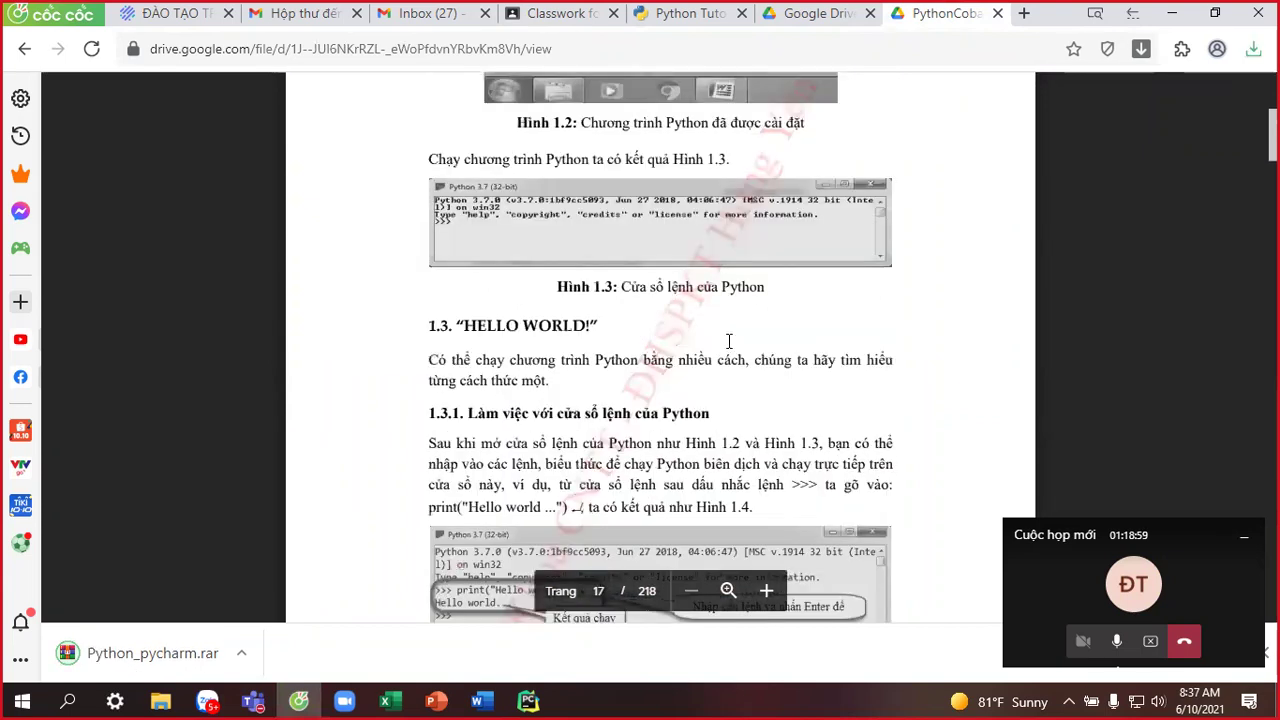
pyautogui.scroll(-5, 729, 342)
pyautogui.scroll(5, 729, 342)
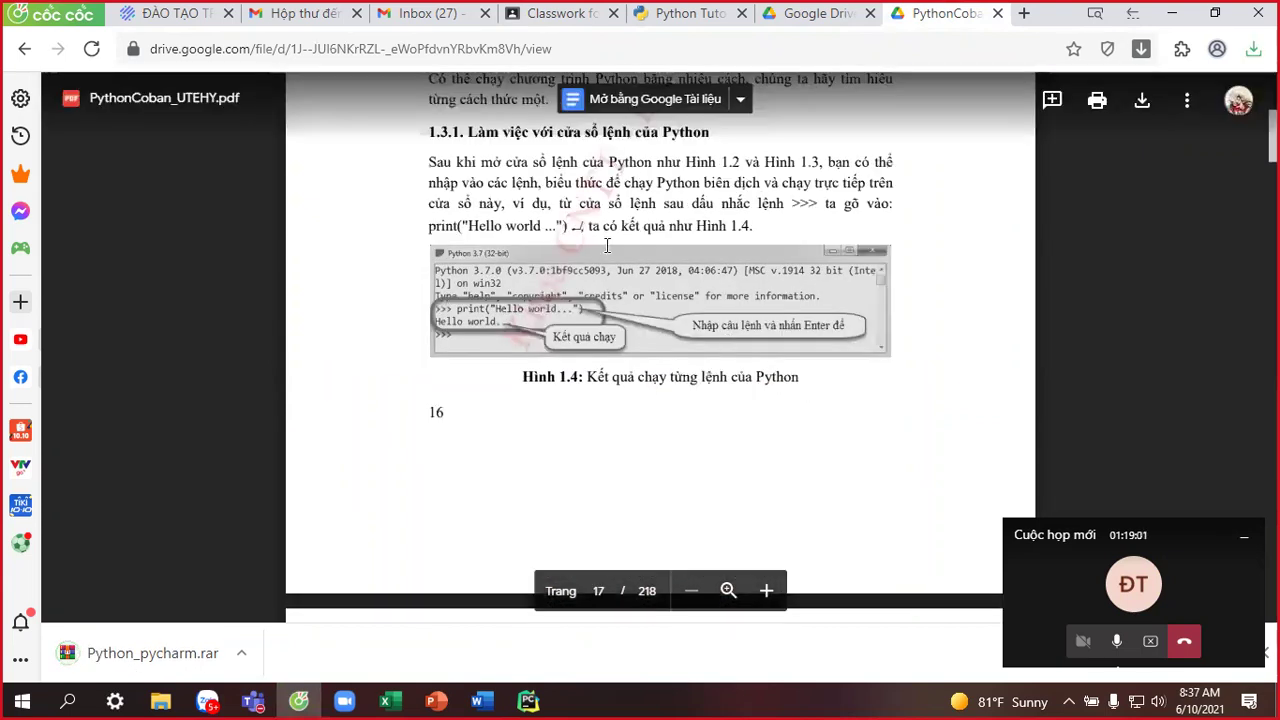
pyautogui.scroll(-4, 721, 288)
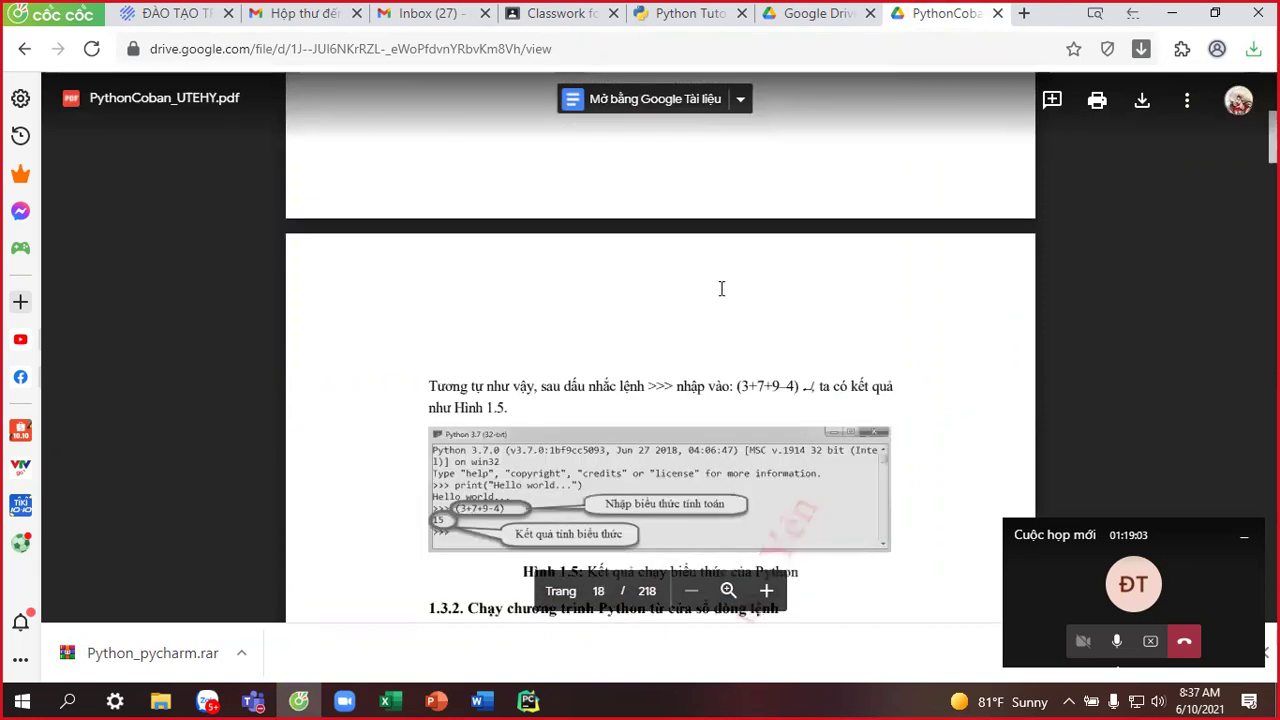
pyautogui.scroll(-2, 721, 288)
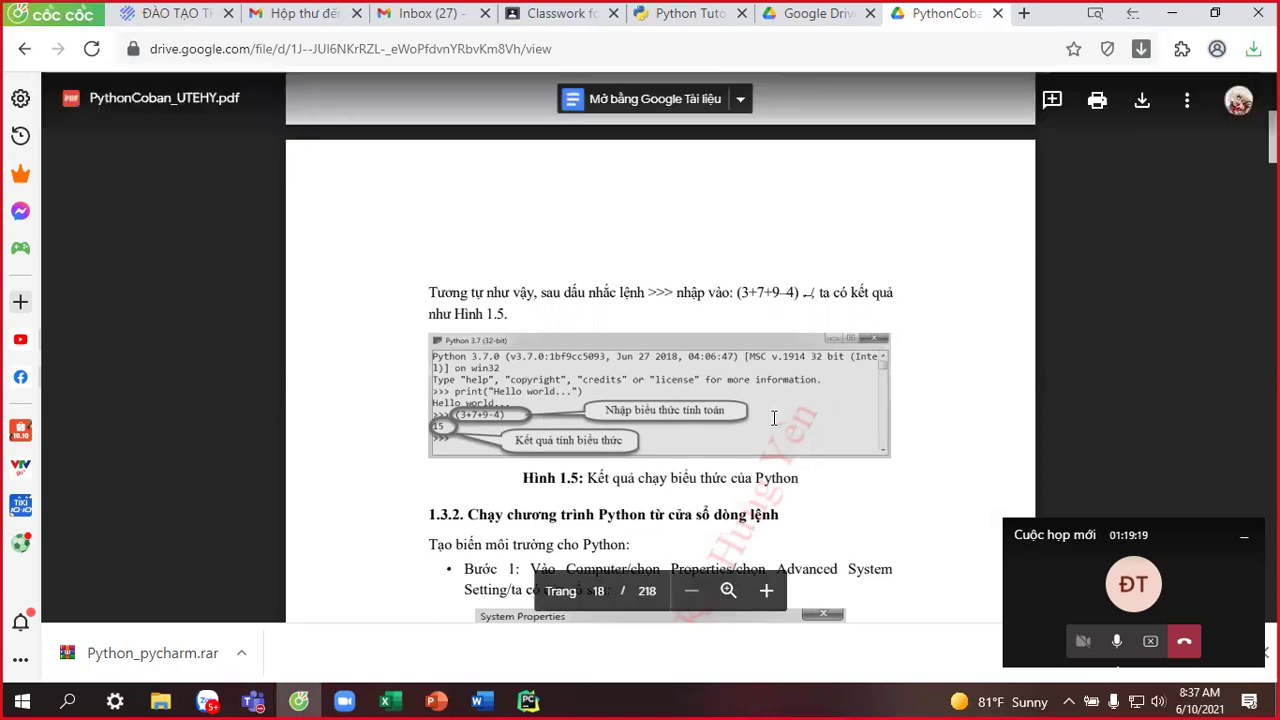
pyautogui.scroll(4, 815, 300)
pyautogui.scroll(-6, 749, 341)
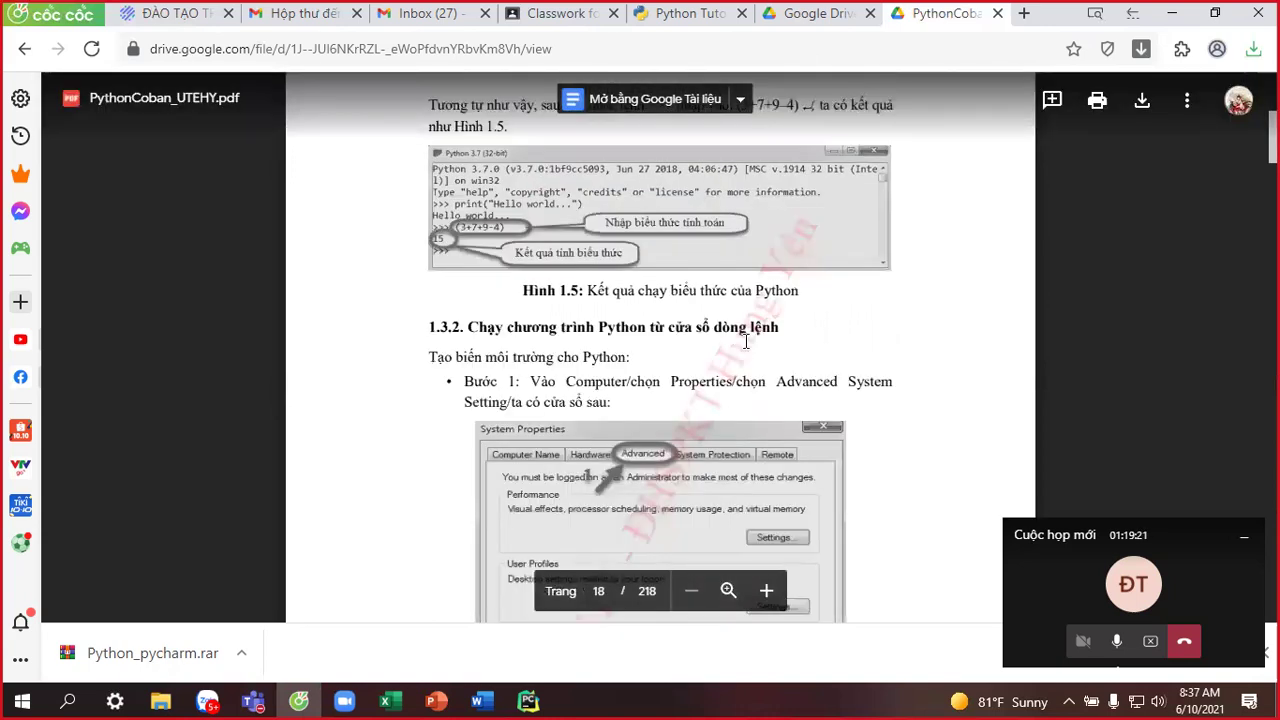
pyautogui.scroll(-10, 745, 342)
pyautogui.scroll(-1, 738, 324)
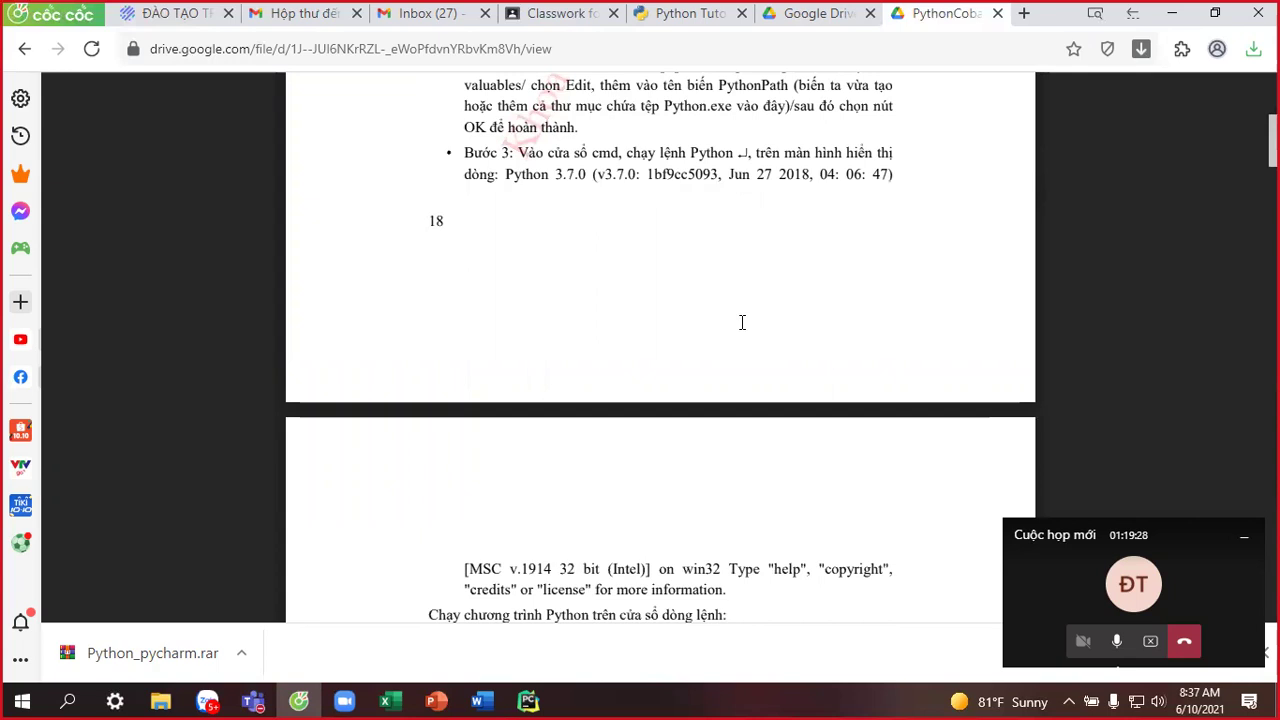
pyautogui.scroll(-10, 744, 320)
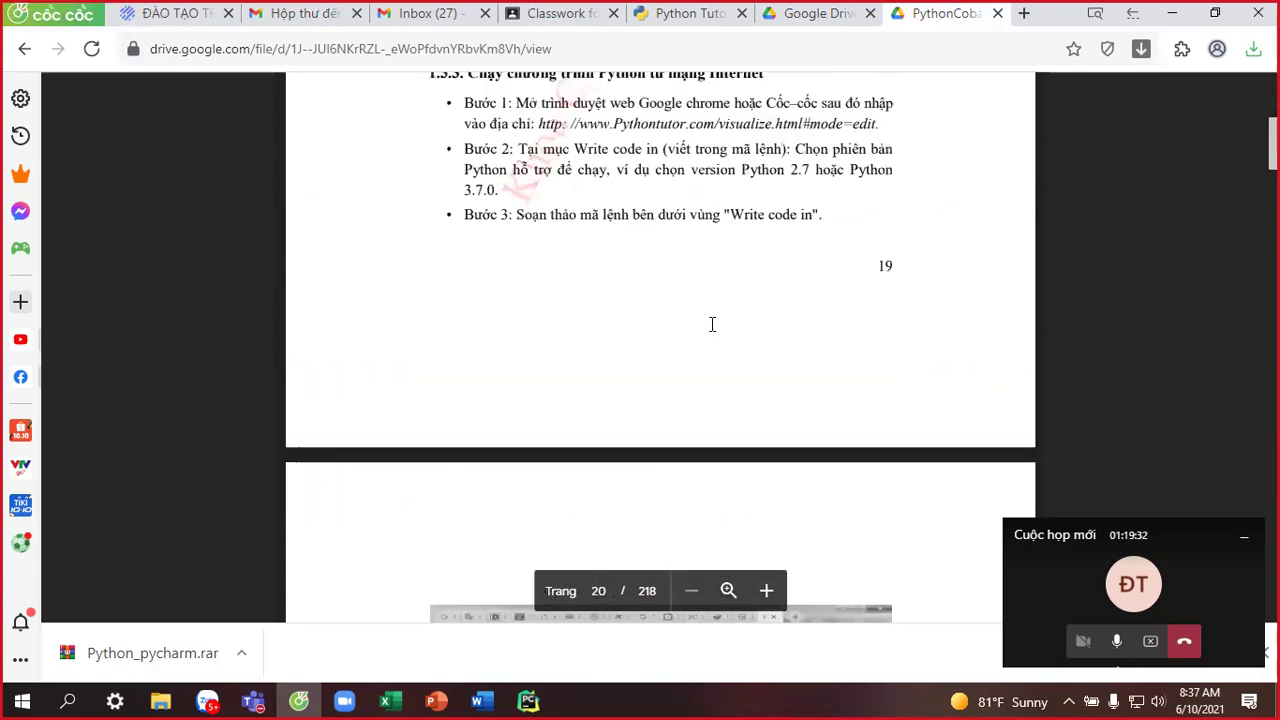
pyautogui.scroll(-8, 713, 322)
pyautogui.scroll(-5, 710, 357)
pyautogui.scroll(-7, 710, 357)
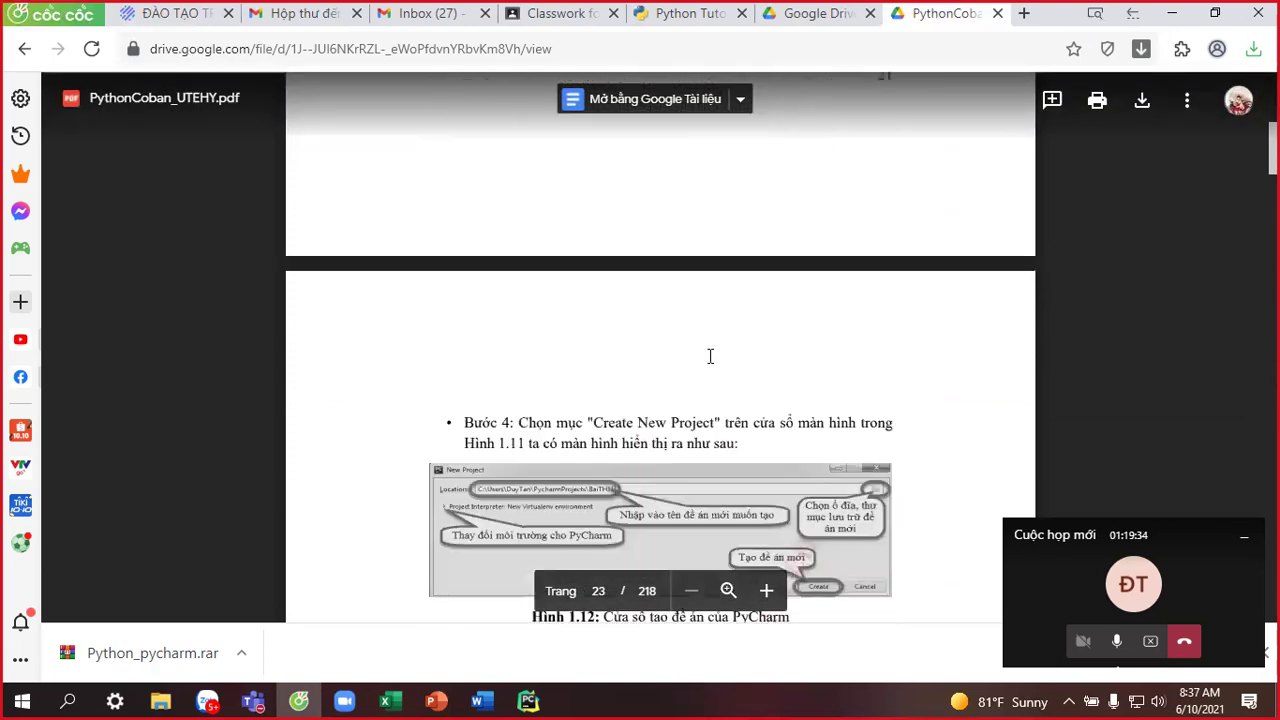
pyautogui.scroll(10, 709, 353)
pyautogui.scroll(-6, 708, 351)
pyautogui.scroll(-20, 706, 350)
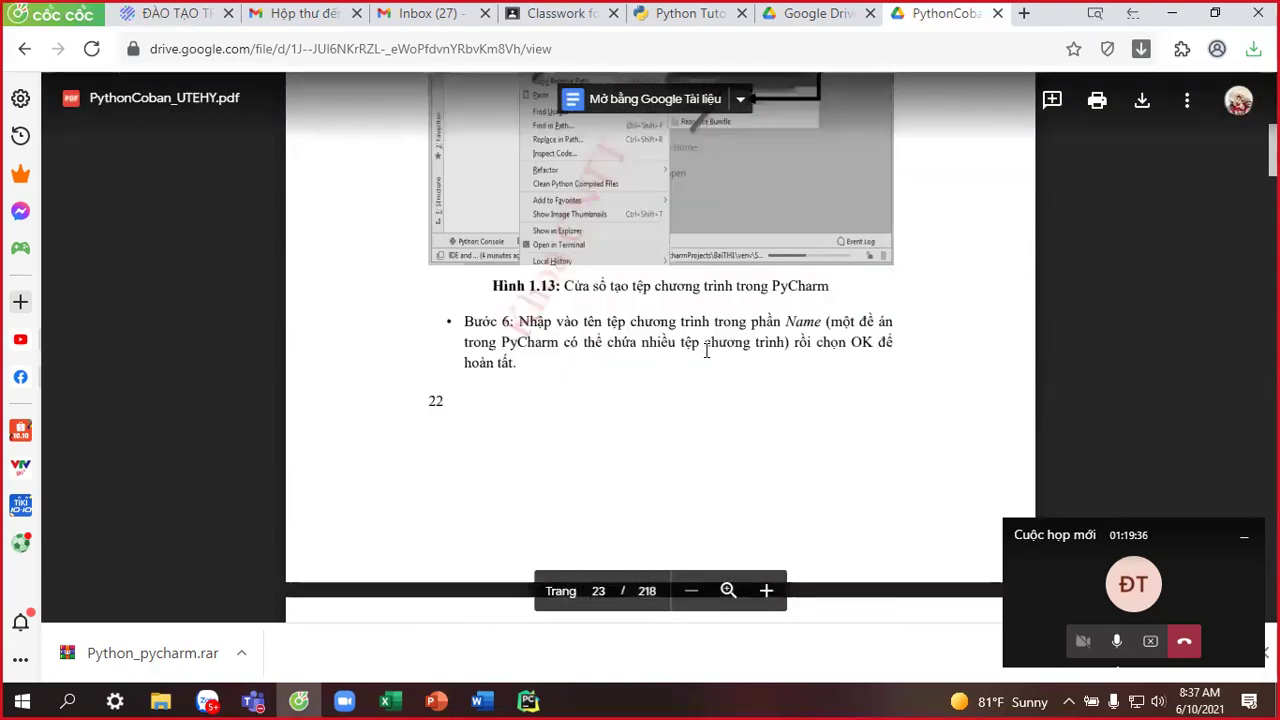
pyautogui.scroll(-10, 706, 357)
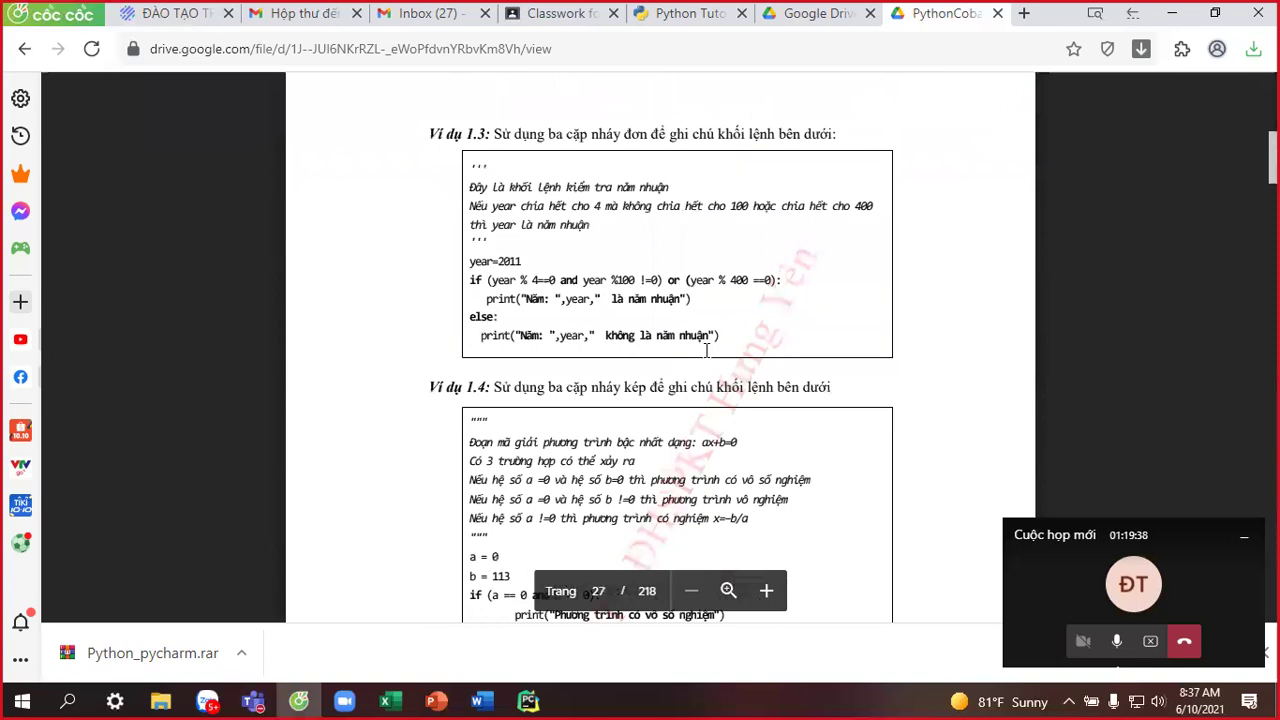
# Go back to the Classroom material and select the Bài tập folder link.
pyautogui.click(800, 22)
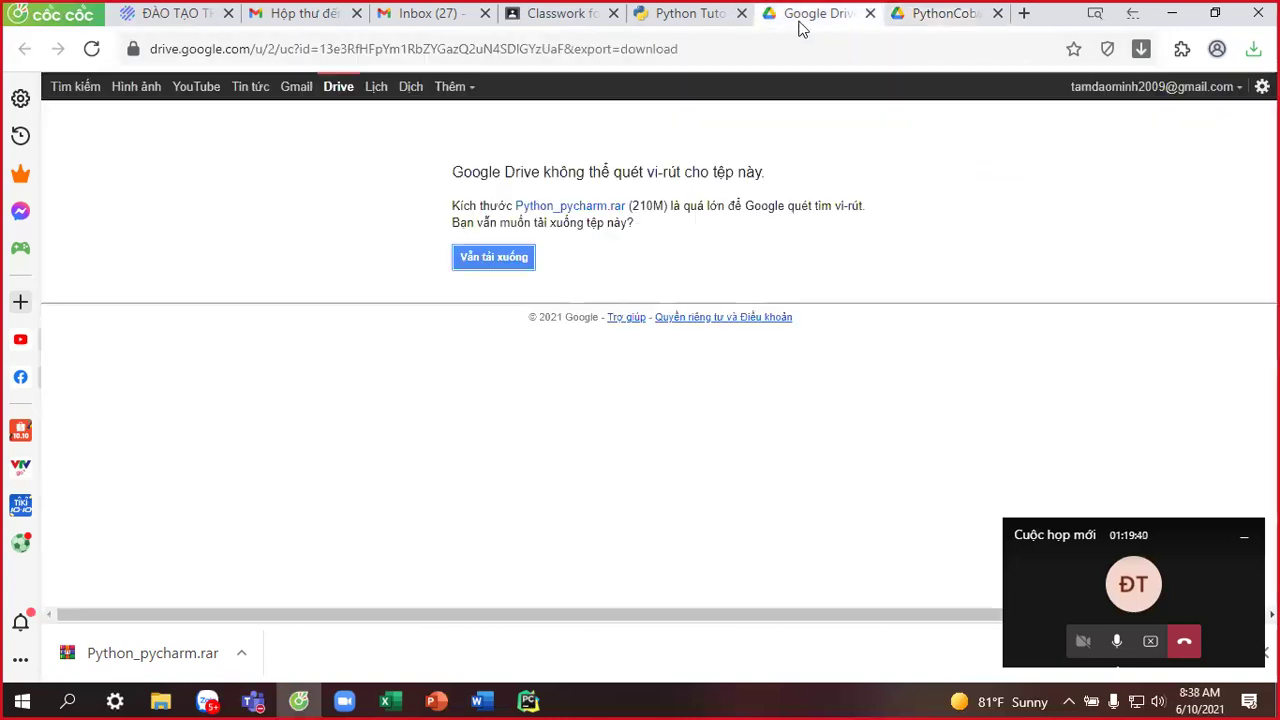
pyautogui.click(708, 16)
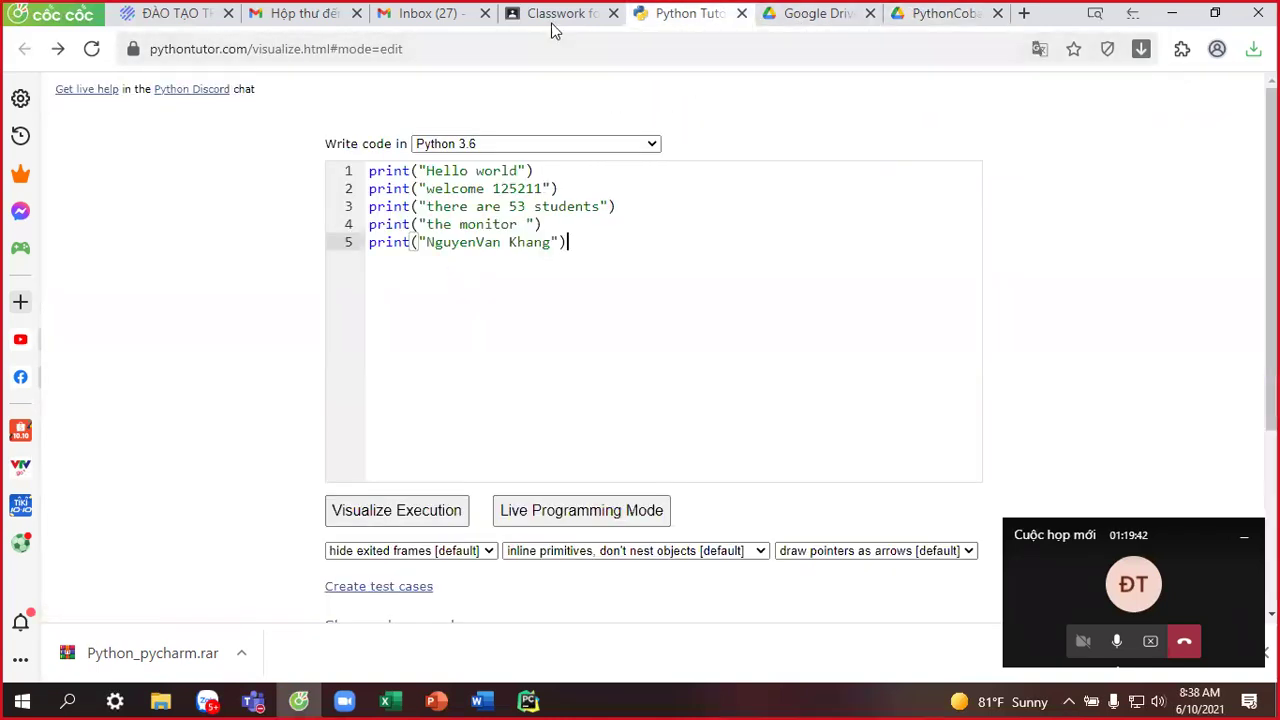
pyautogui.click(555, 14)
pyautogui.click(437, 340)
pyautogui.moveTo(680, 323); pyautogui.dragTo(118, 332)
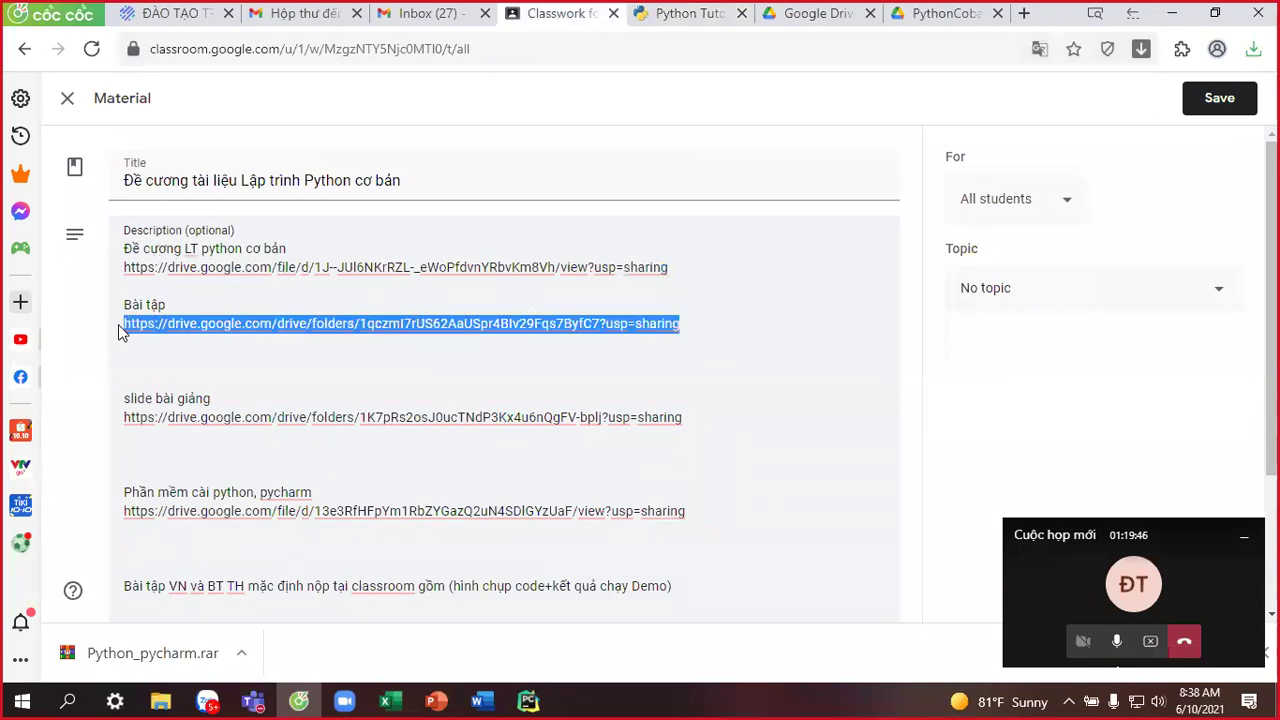
pyautogui.click(225, 341)
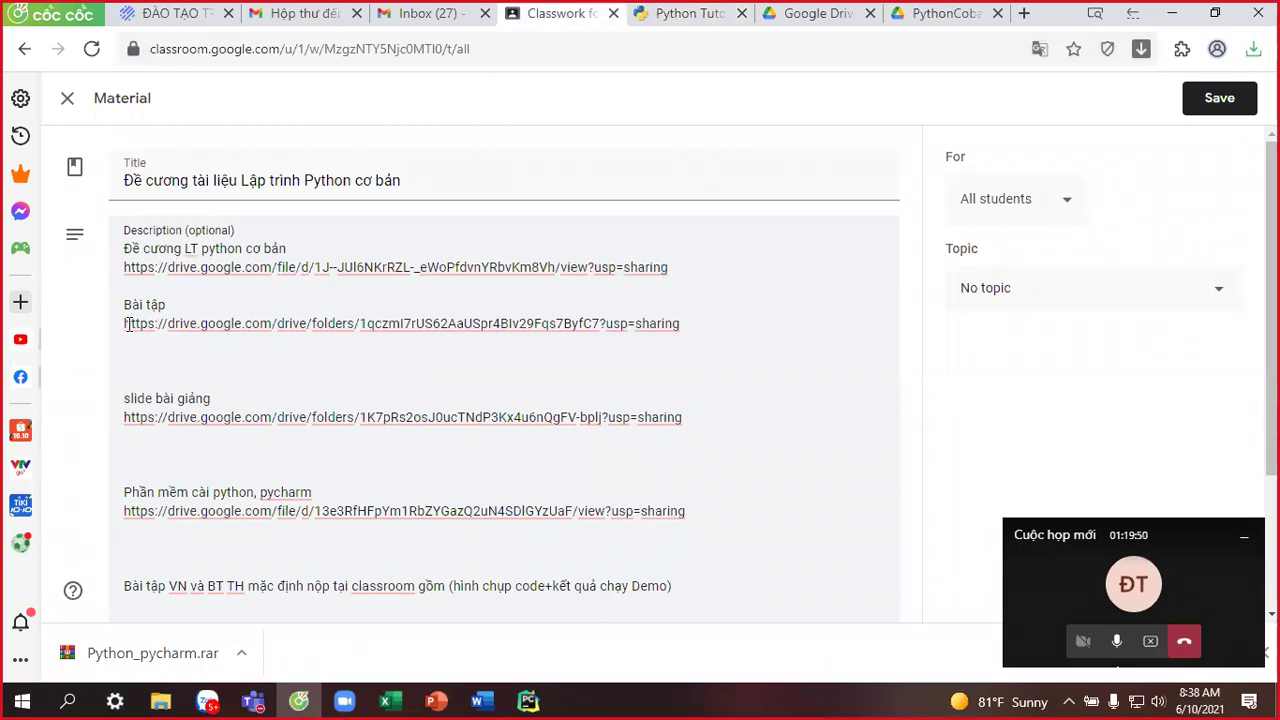
# Copy the full Bài tập link and open that Drive folder in a new tab.
pyautogui.click(128, 323)
pyautogui.moveTo(128, 323); pyautogui.dragTo(463, 341)
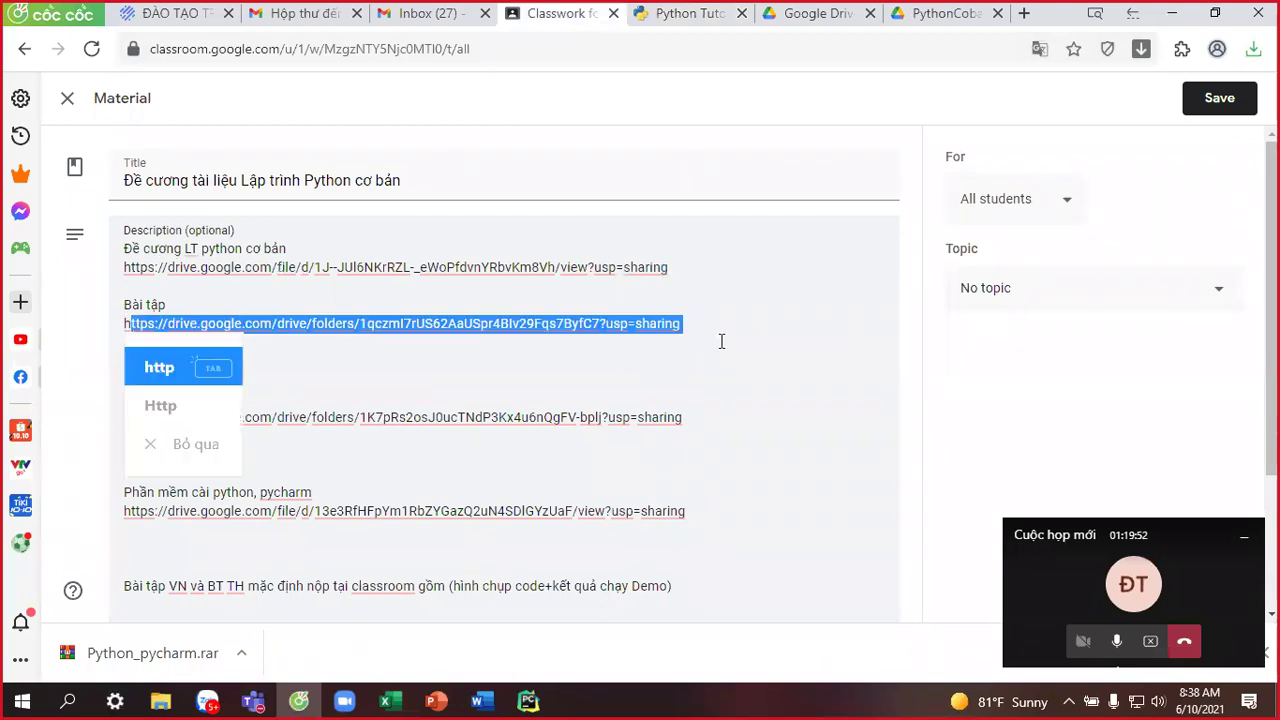
pyautogui.click(673, 316)
pyautogui.moveTo(692, 324); pyautogui.dragTo(112, 330)
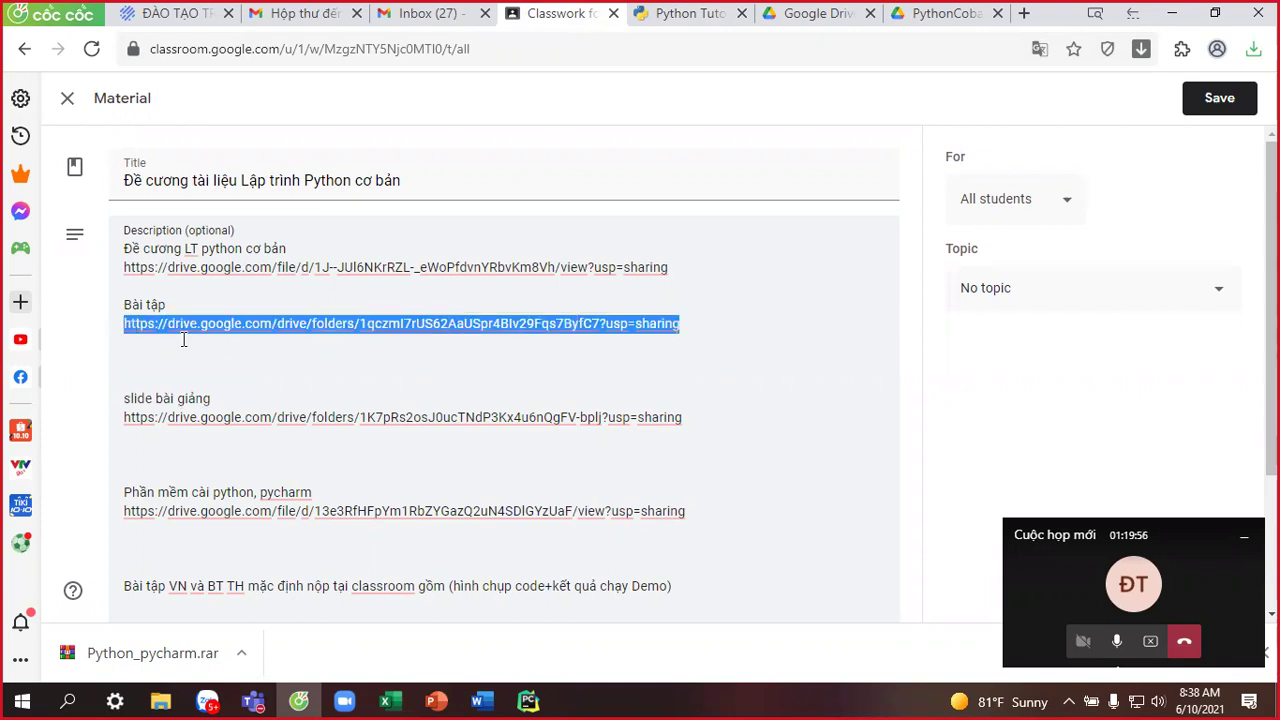
pyautogui.click(1024, 13)
pyautogui.hotkey('ctrl', 'v')
pyautogui.press('Return')
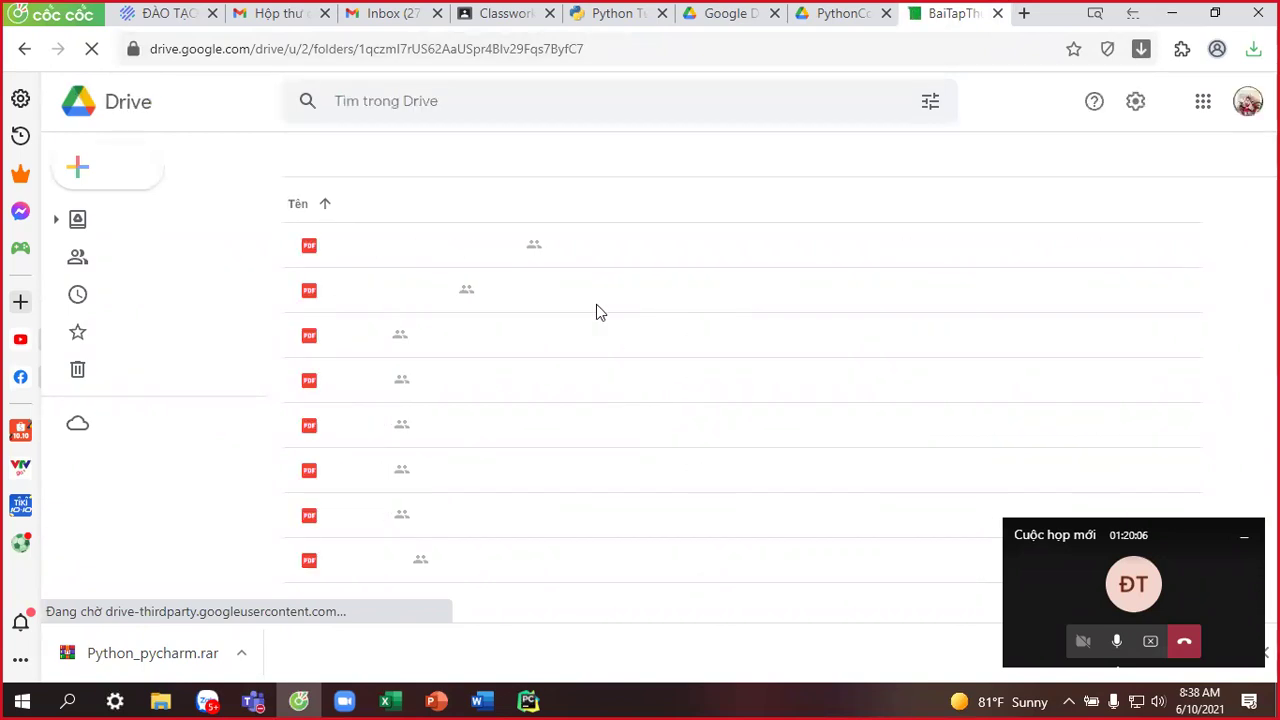
# Return to the Classroom material and select the slide bài giảng folder link.
pyautogui.click(720, 18)
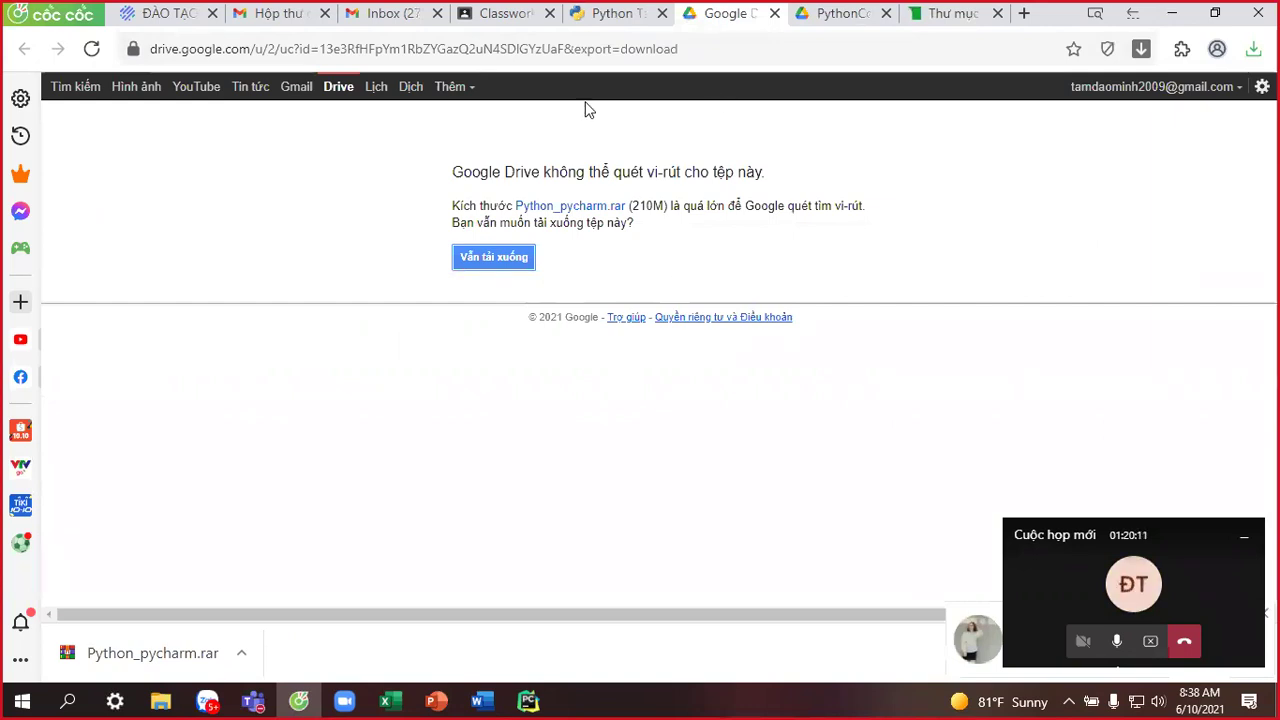
pyautogui.click(620, 15)
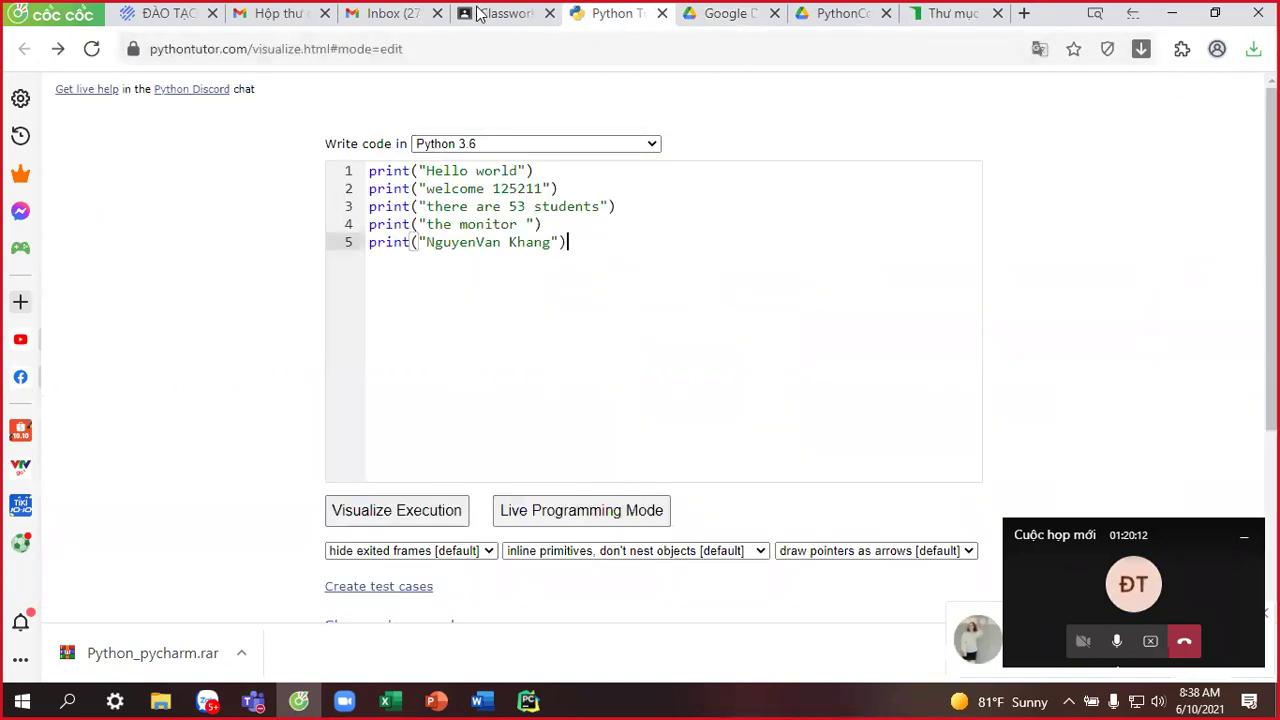
pyautogui.click(488, 18)
pyautogui.click(663, 414)
pyautogui.moveTo(688, 417); pyautogui.dragTo(105, 420)
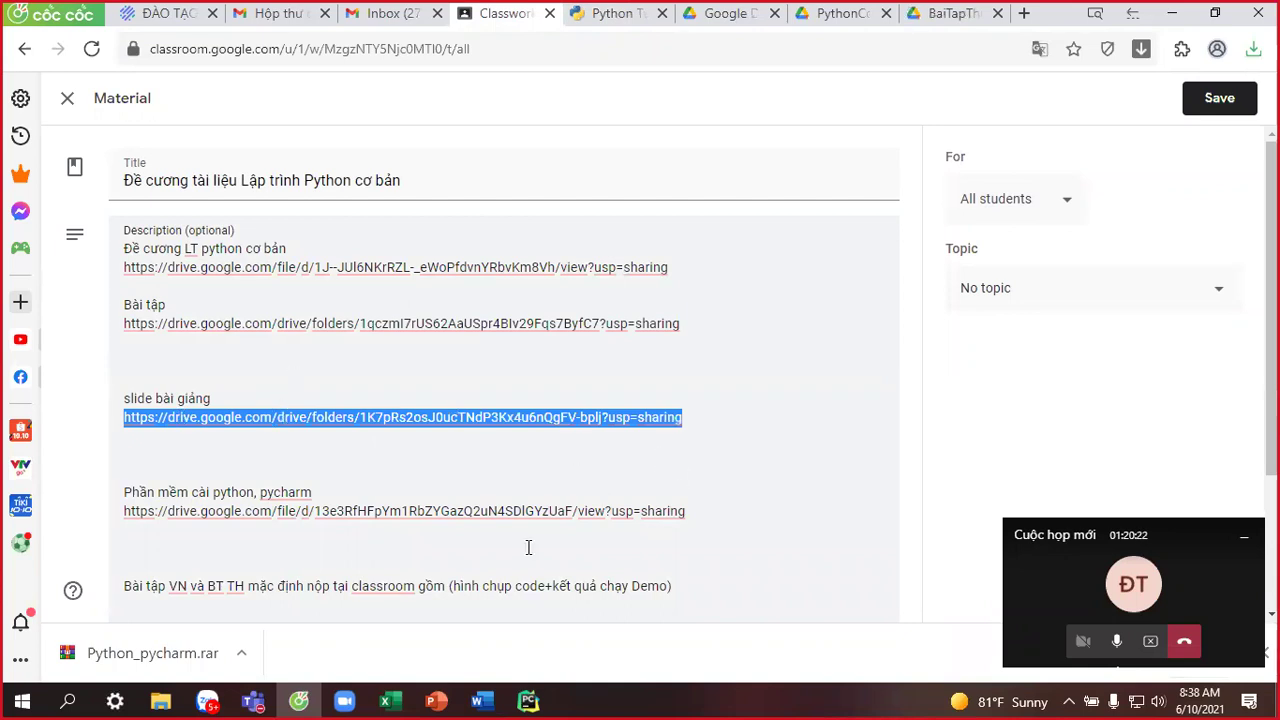
pyautogui.scroll(-2, 540, 472)
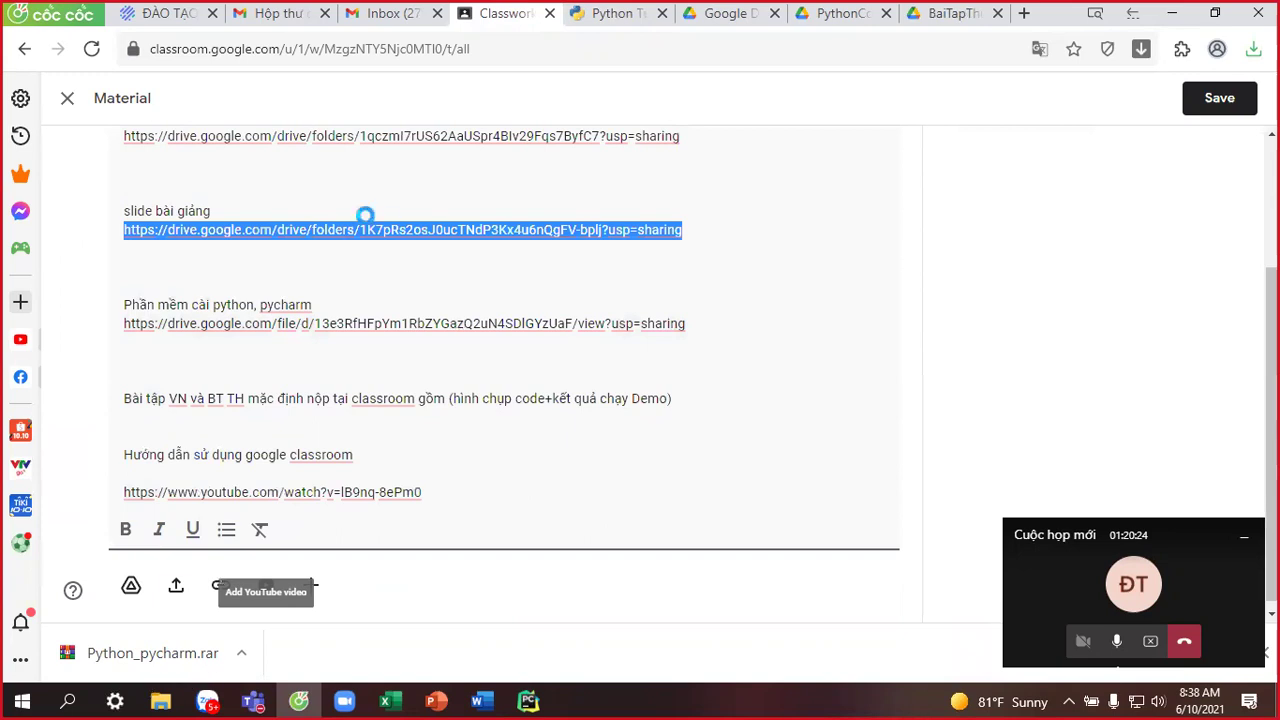
pyautogui.press('super+e')
# Extract the Python_pycharm.rar archive in the Downloads folder.
pyautogui.click(203, 241)
pyautogui.click(200, 263)
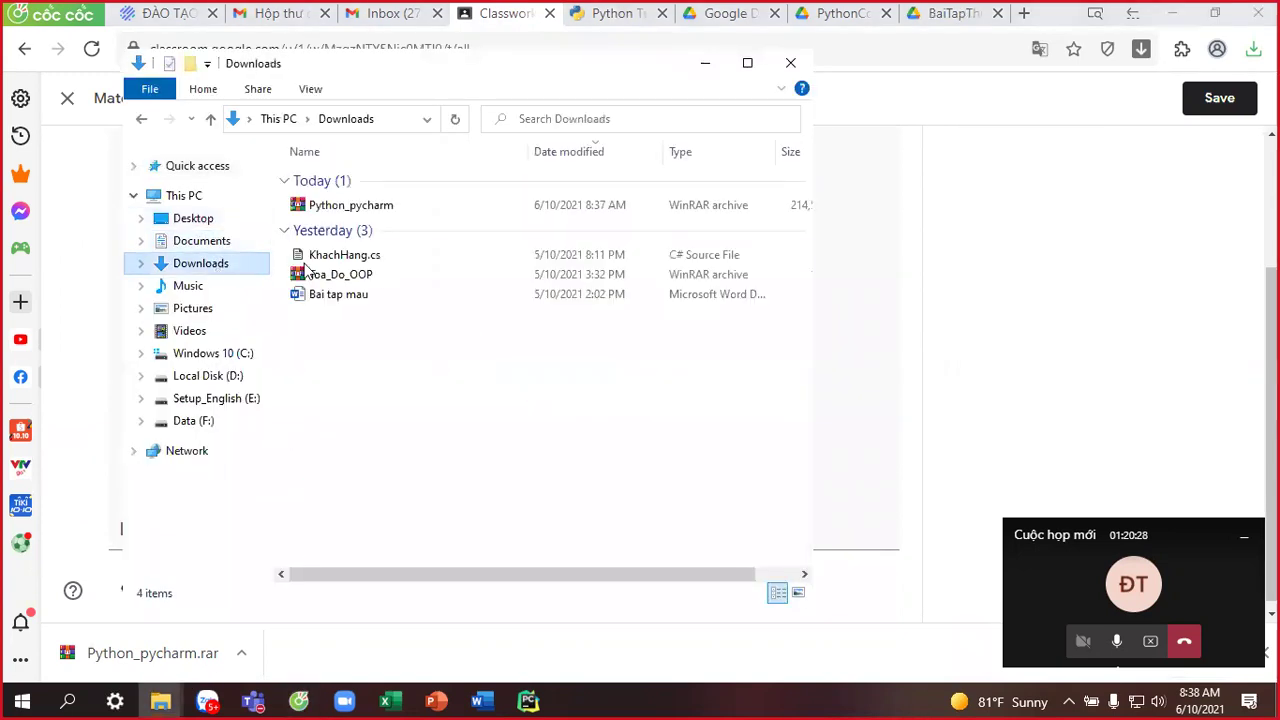
pyautogui.rightClick(386, 210)
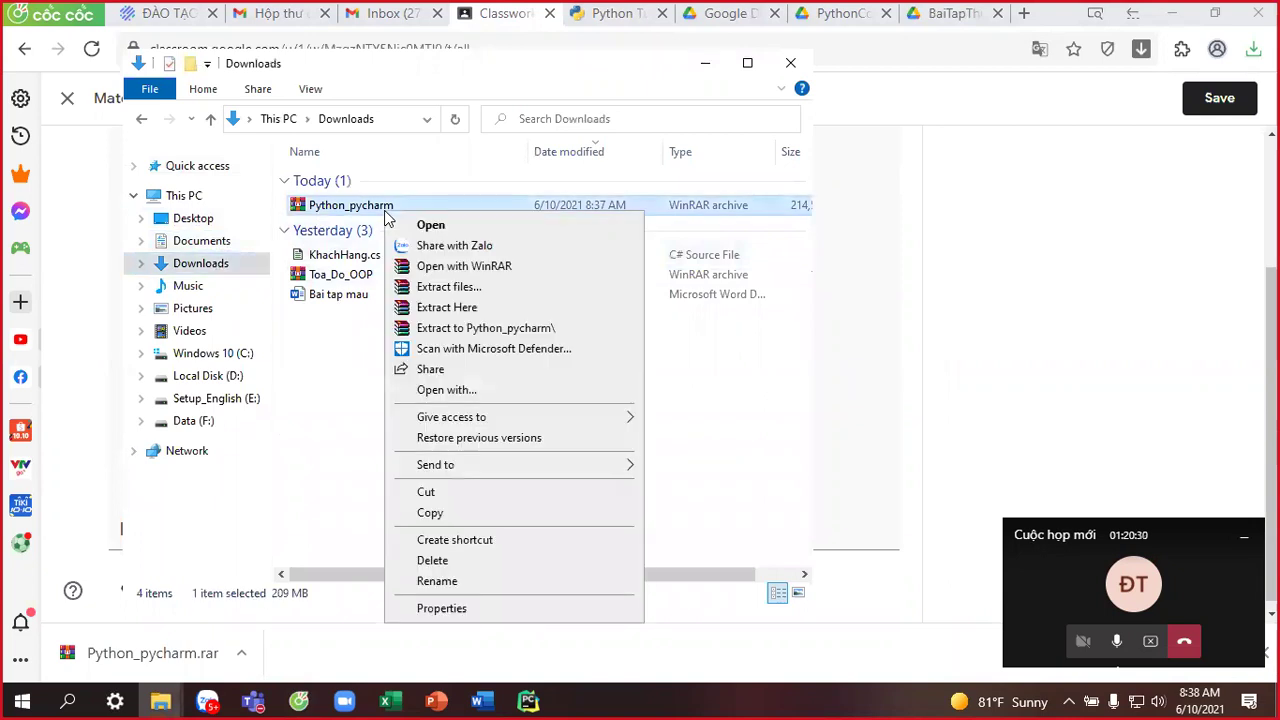
pyautogui.click(466, 320)
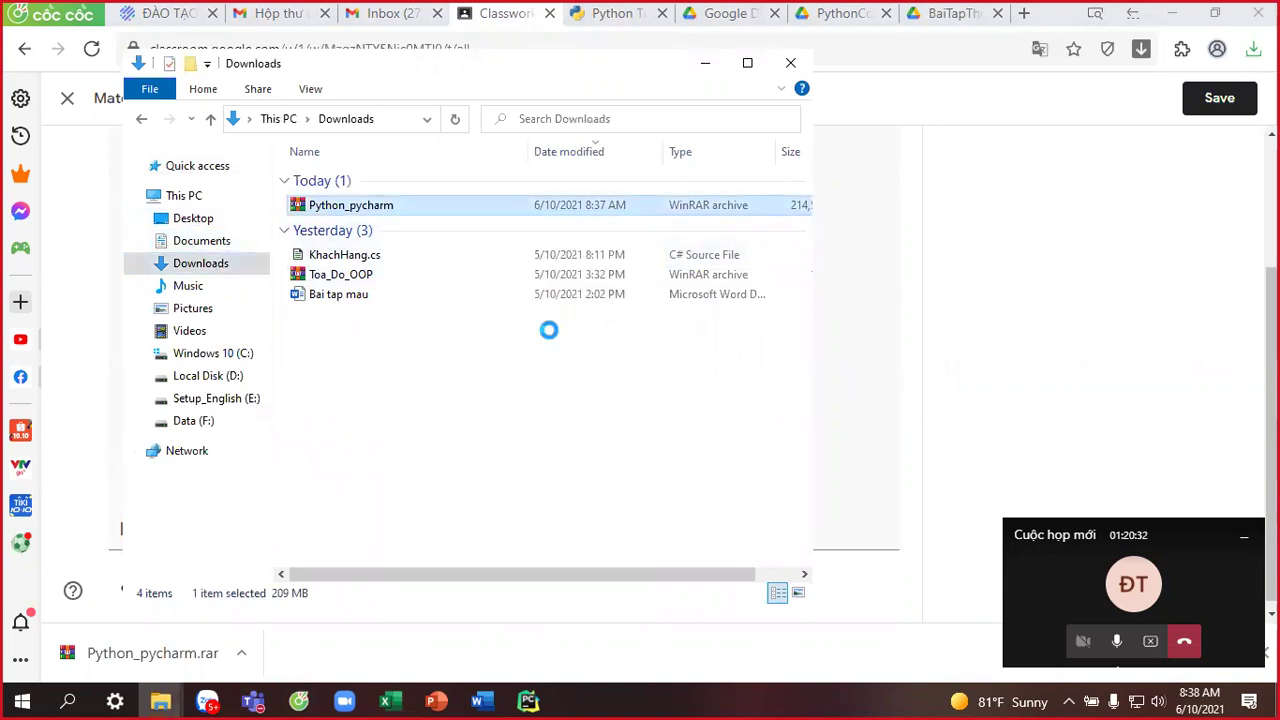
# Open the extracted Python_pycharm folder and launch the Python-3.7.2-(64-bit) installer.
pyautogui.click(350, 229)
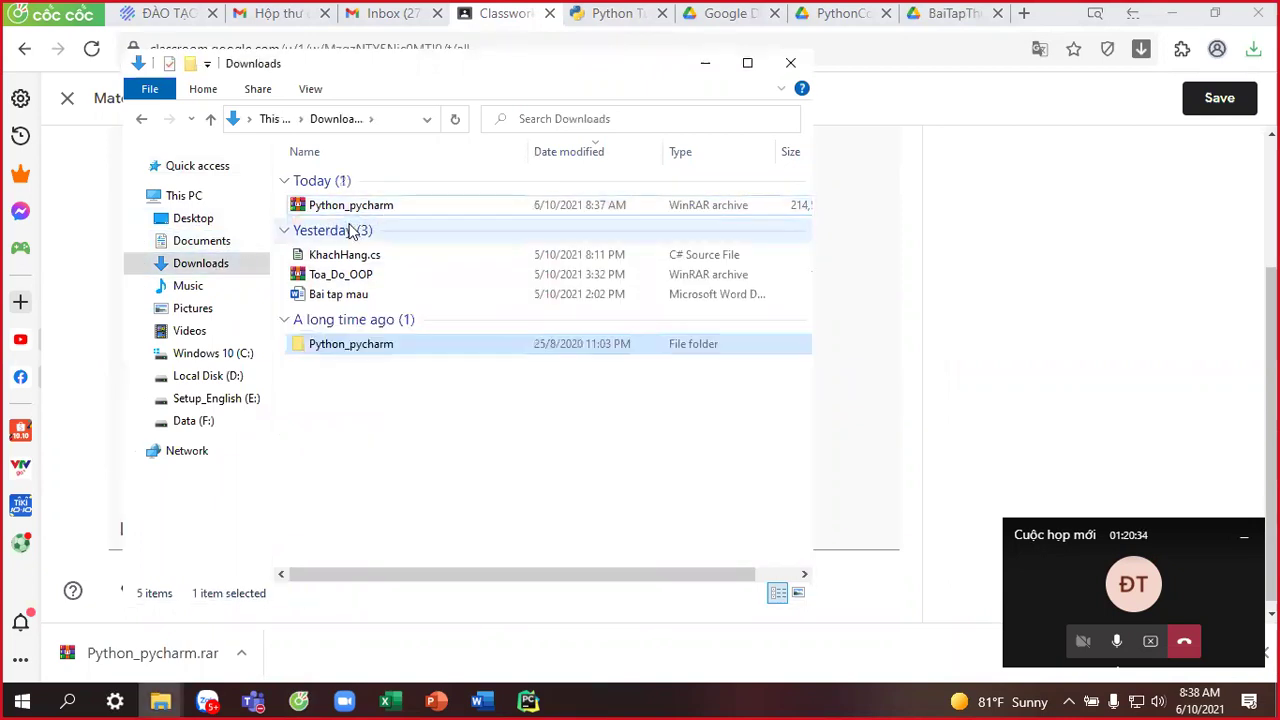
pyautogui.moveTo(366, 254); pyautogui.dragTo(346, 331)
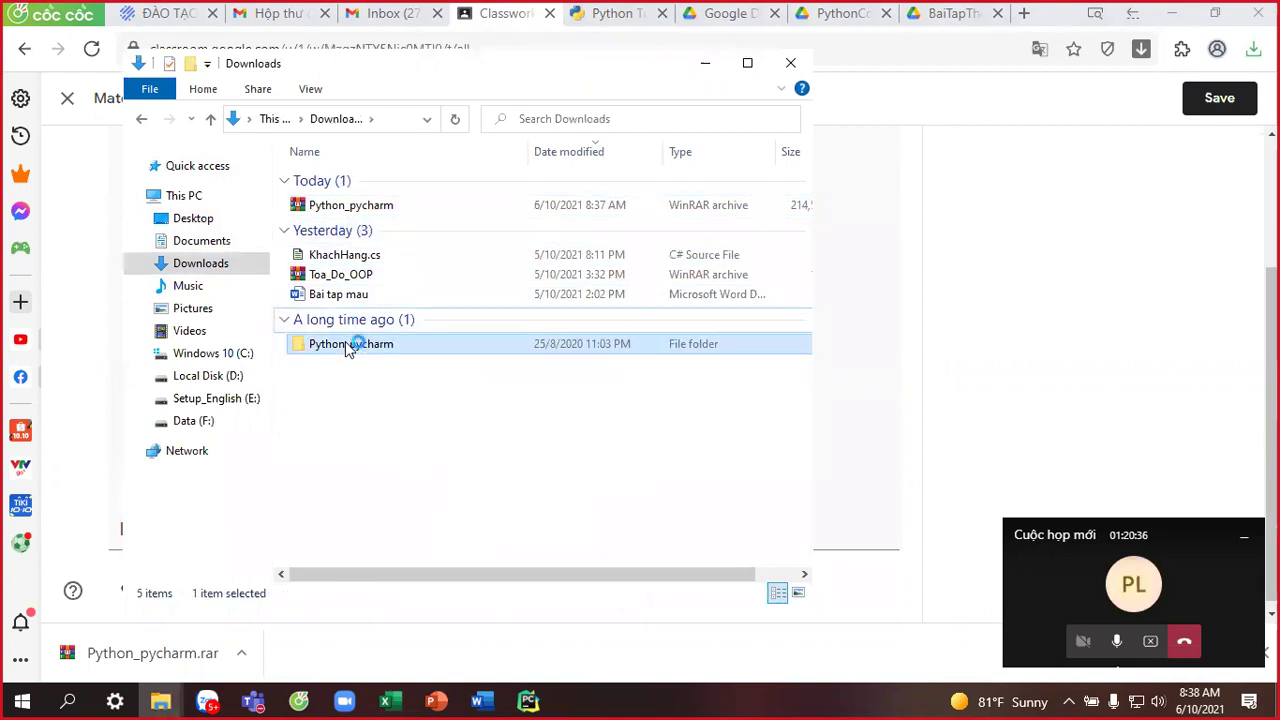
pyautogui.doubleClick(349, 345)
pyautogui.doubleClick(376, 206)
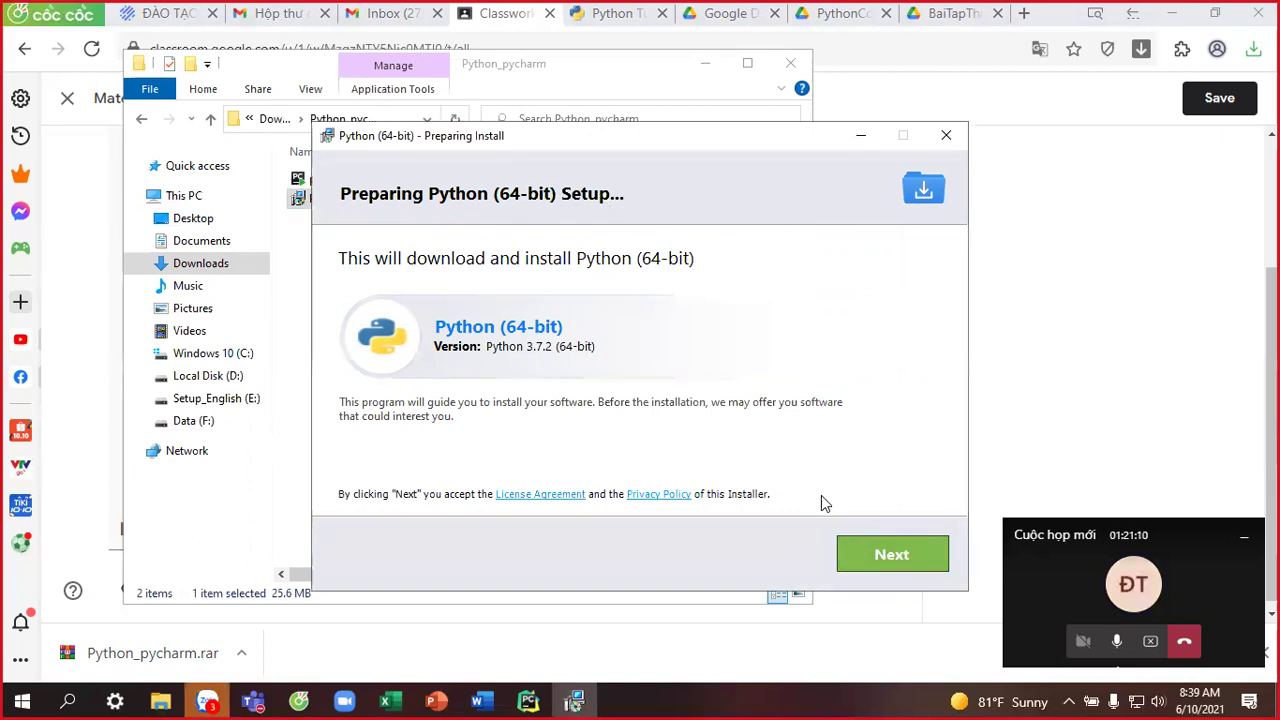
# Skip the preparation page and the McAfee WebAdvisor offer to reach the Python 3.7.2 setup screen.
pyautogui.click(890, 555)
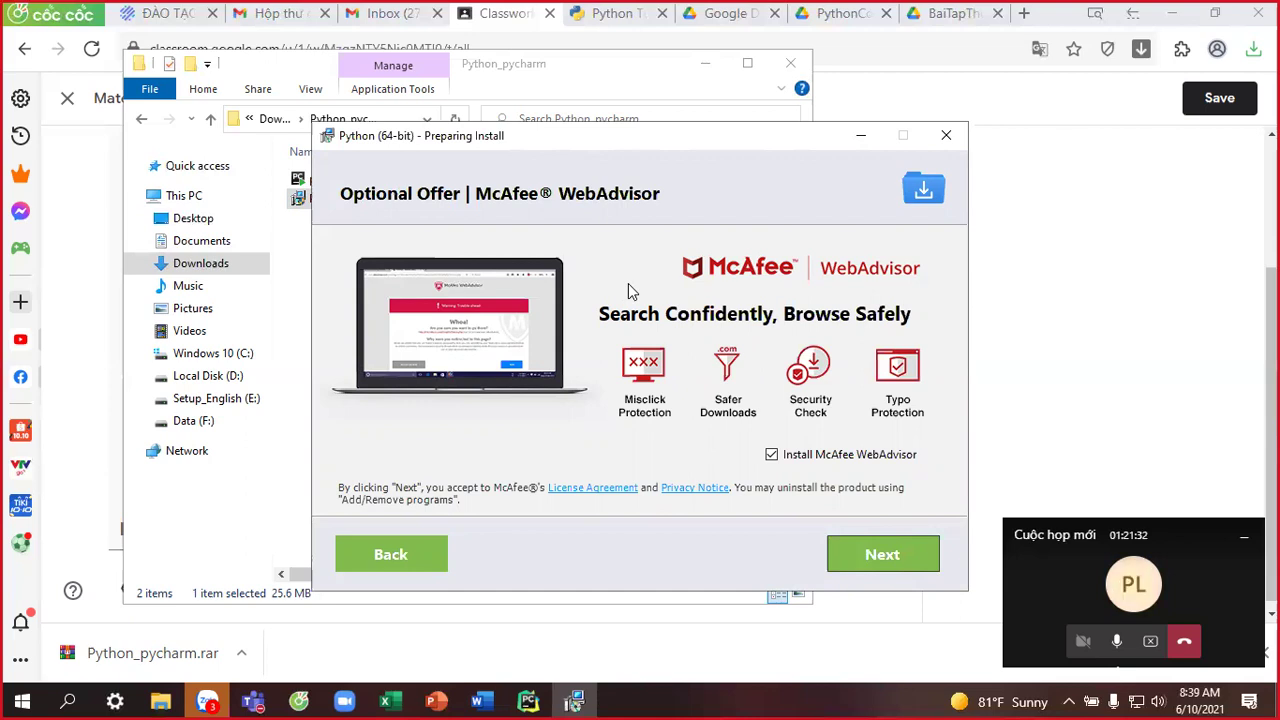
pyautogui.click(864, 561)
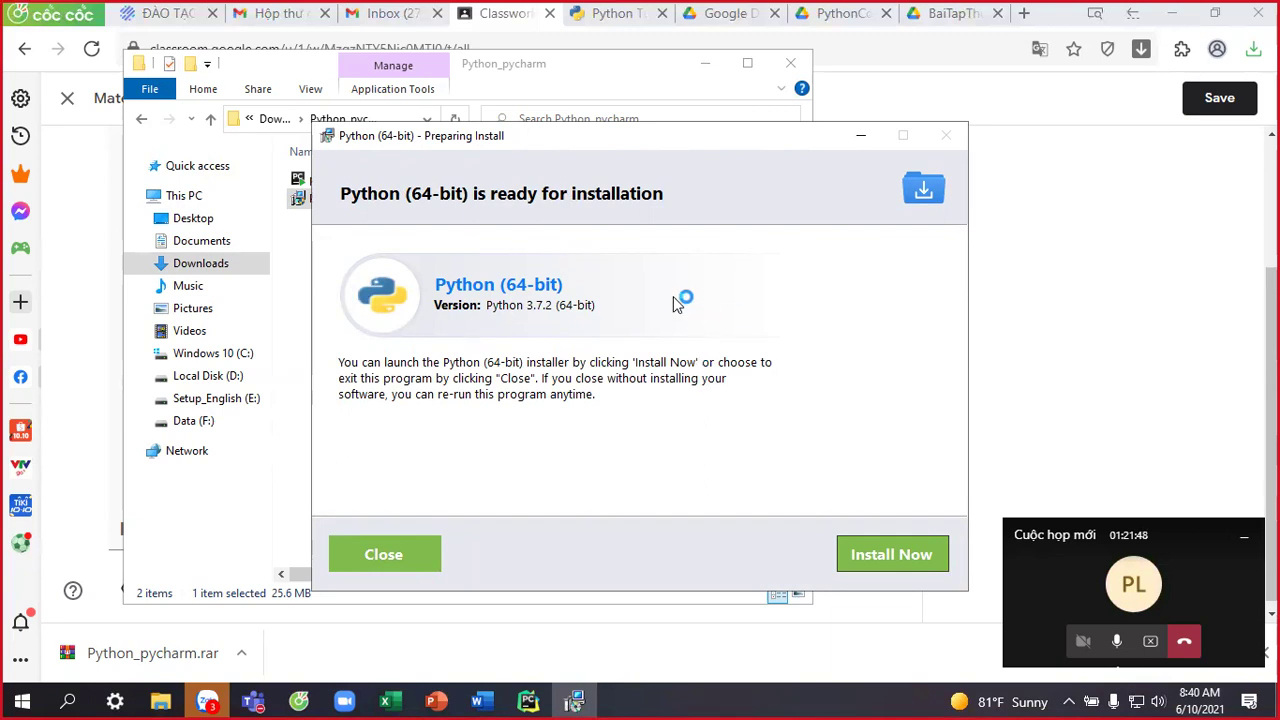
pyautogui.click(879, 559)
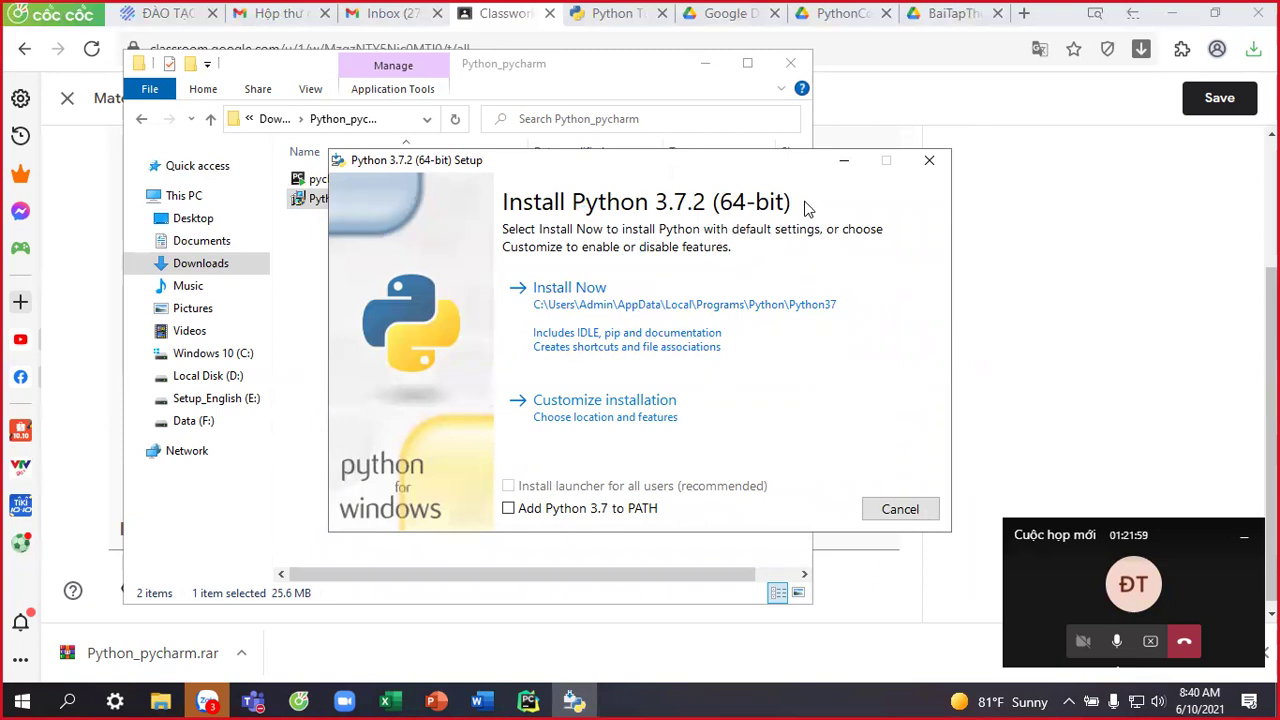
# Choose a customized install with all optional features, installed for all users.
pyautogui.click(581, 328)
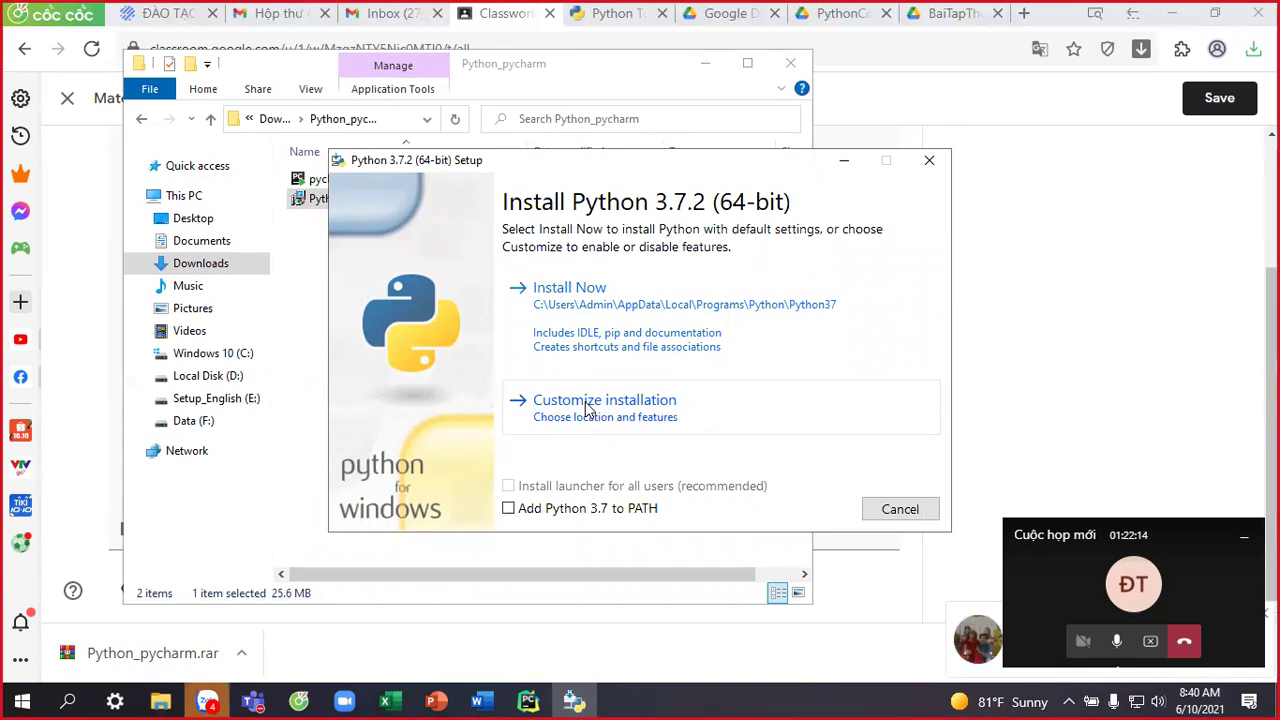
pyautogui.click(588, 410)
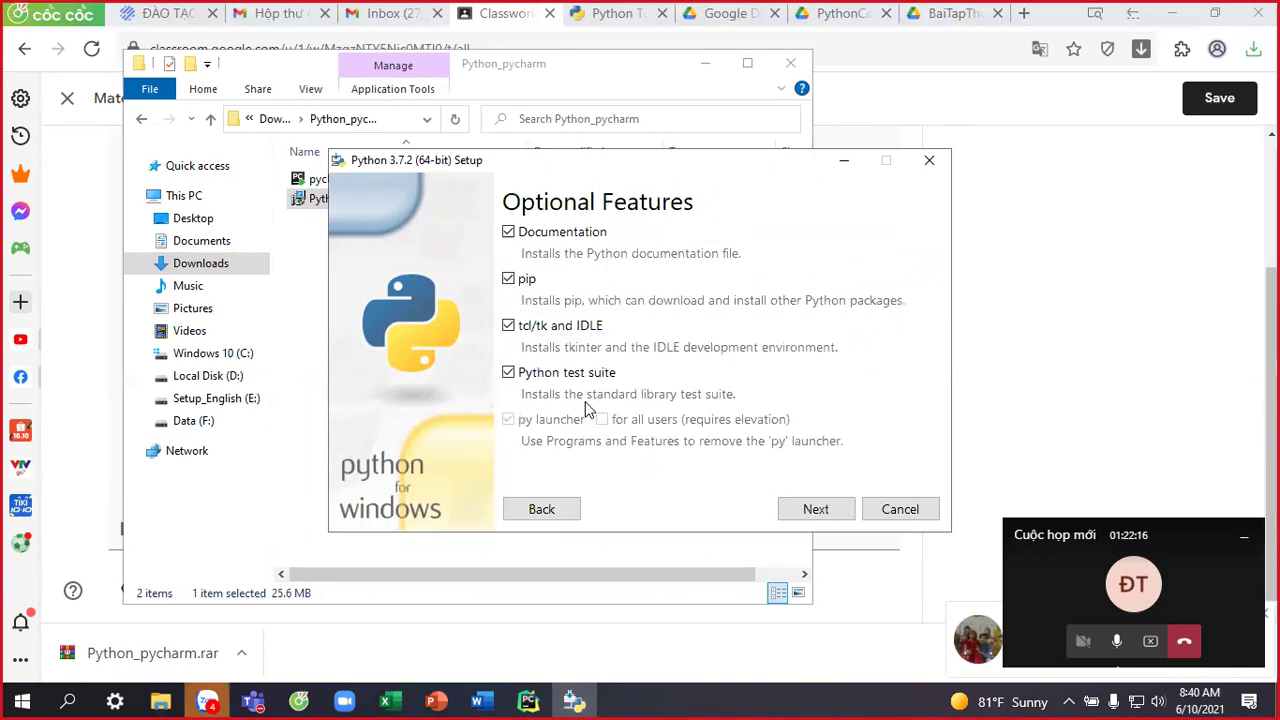
pyautogui.click(816, 510)
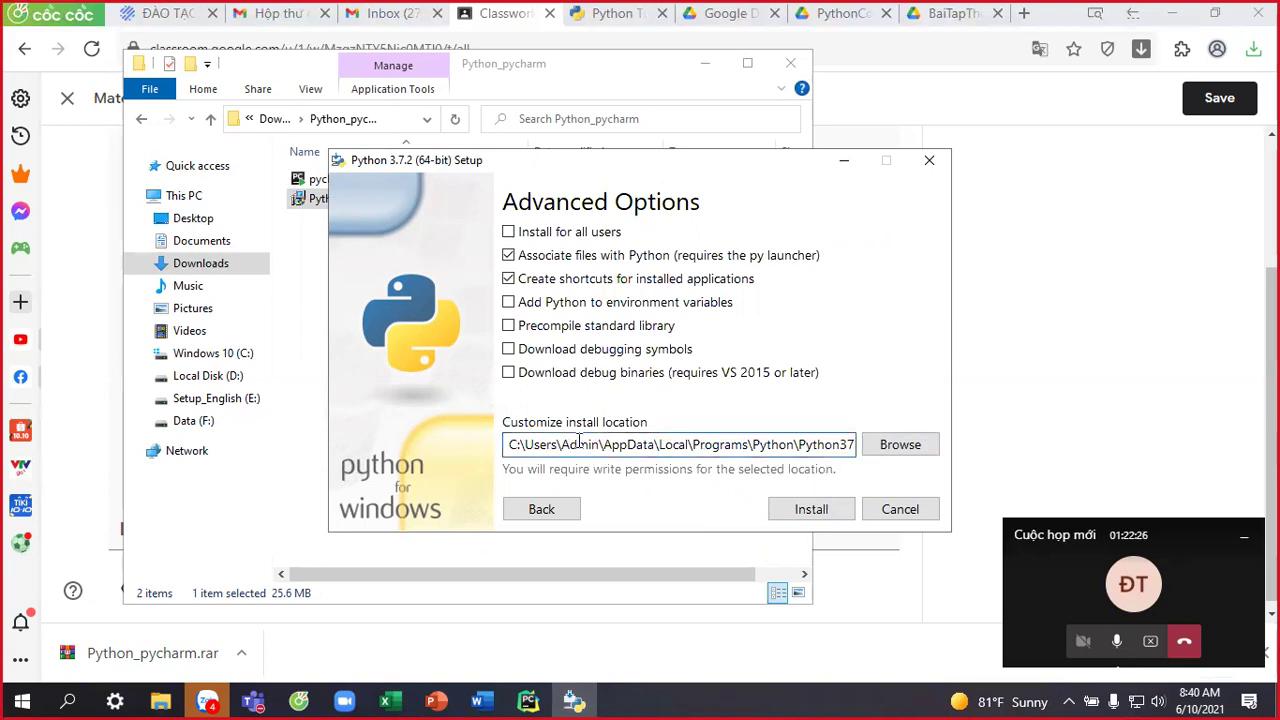
pyautogui.click(640, 445)
pyautogui.click(680, 445)
pyautogui.moveTo(855, 445); pyautogui.dragTo(488, 427)
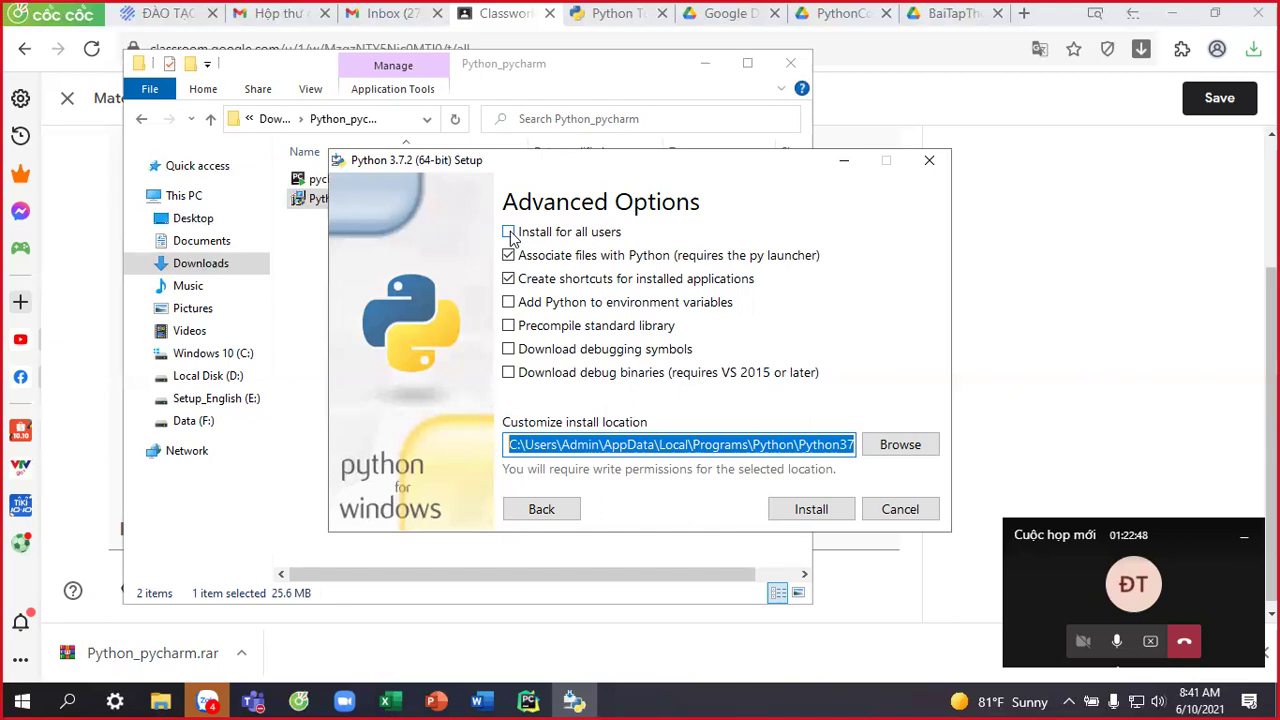
pyautogui.click(509, 233)
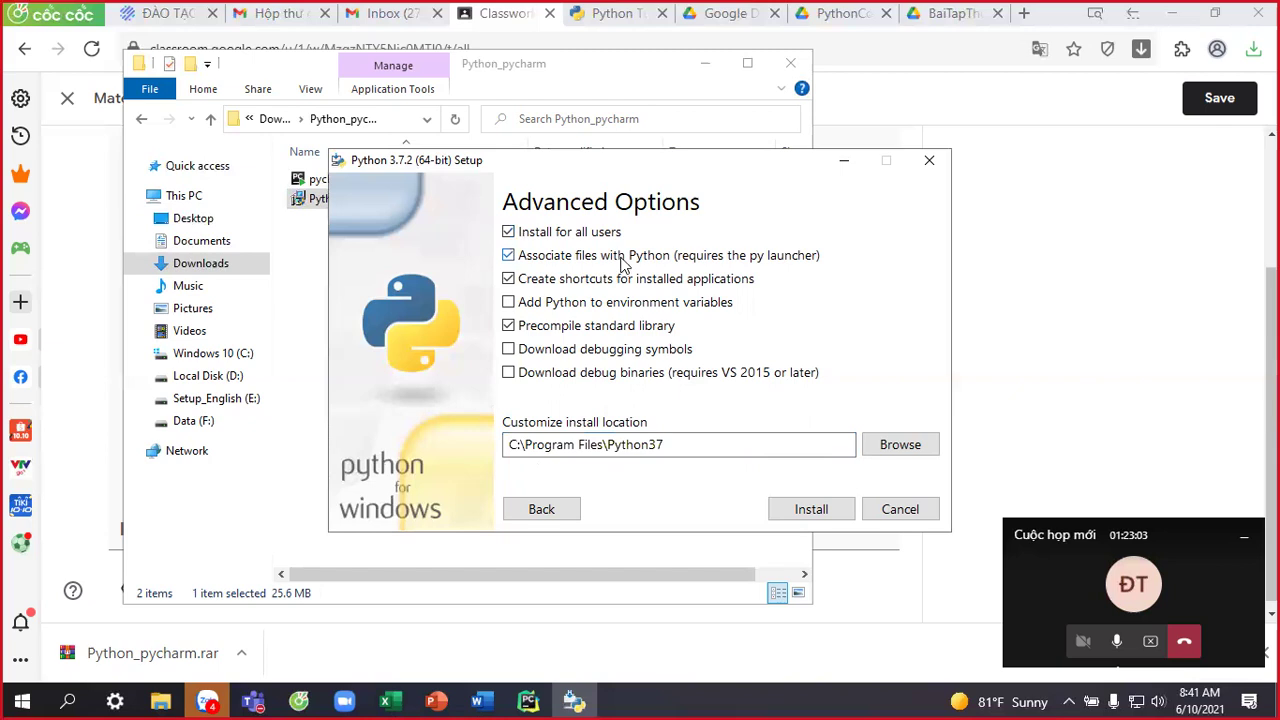
# Edit the install location down to C:\Python37 by removing Program Files\.
pyautogui.click(712, 443)
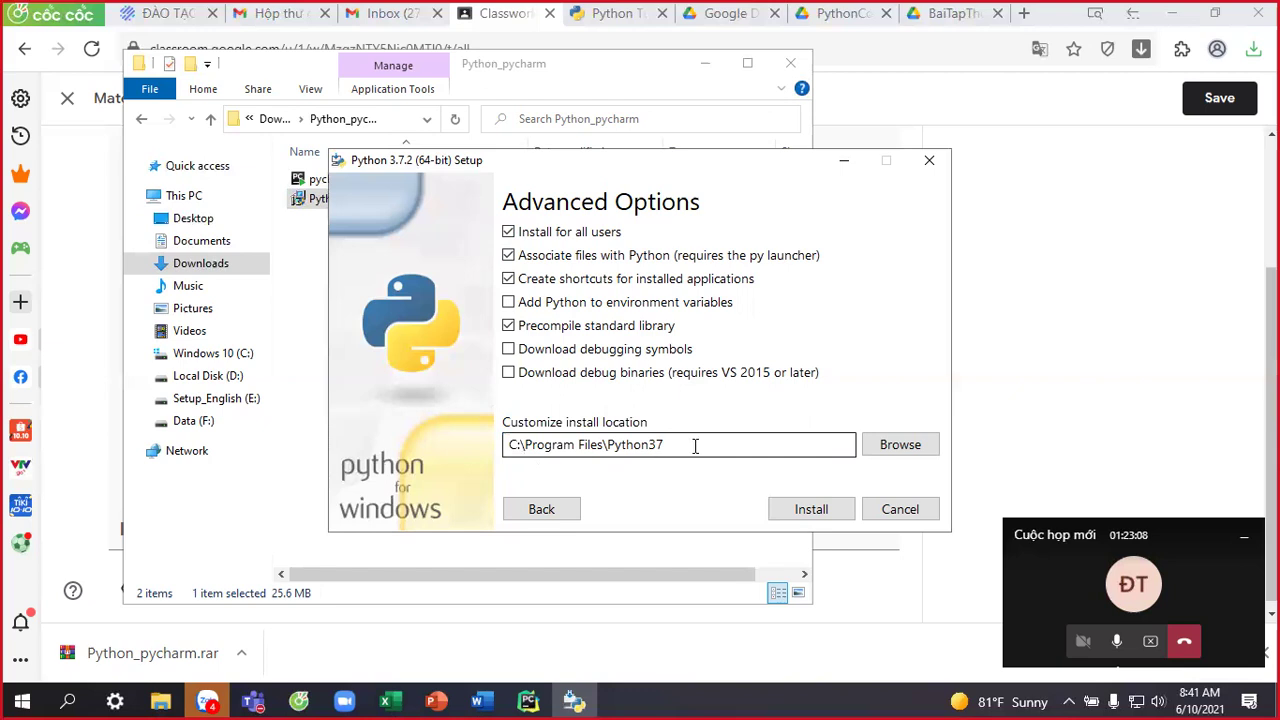
pyautogui.moveTo(662, 446); pyautogui.dragTo(504, 444)
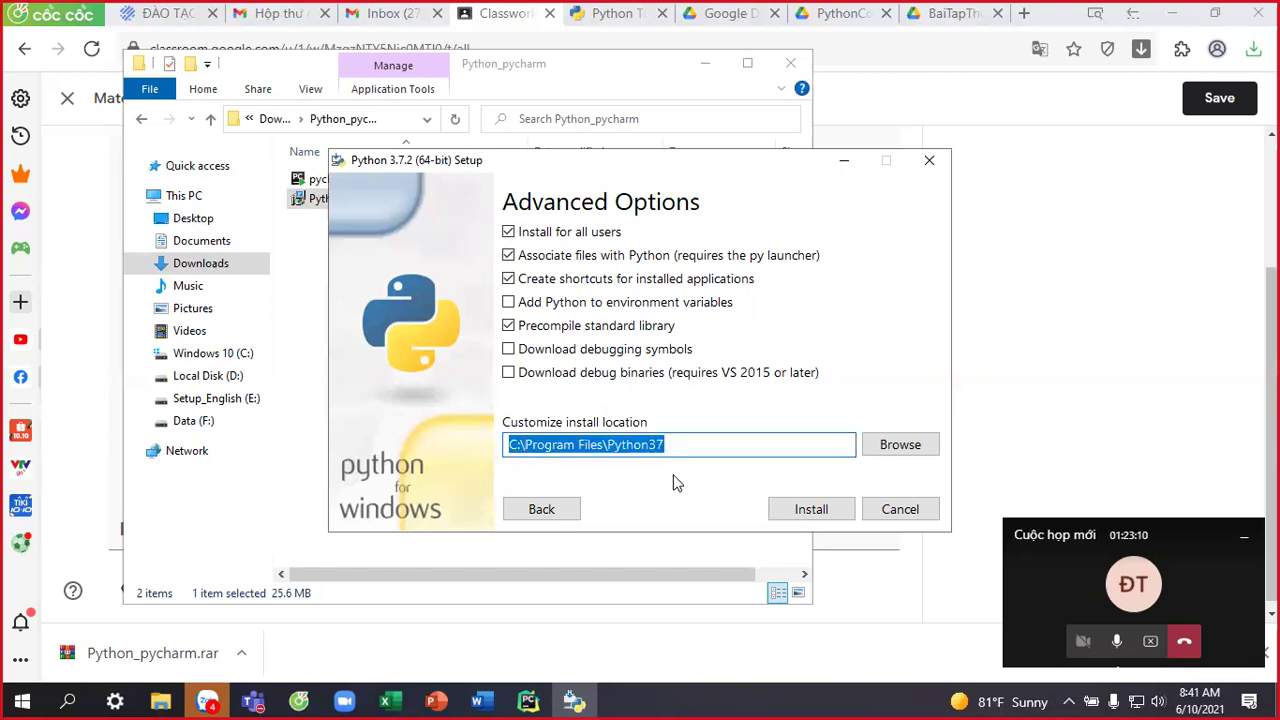
pyautogui.click(552, 444)
pyautogui.click(670, 447)
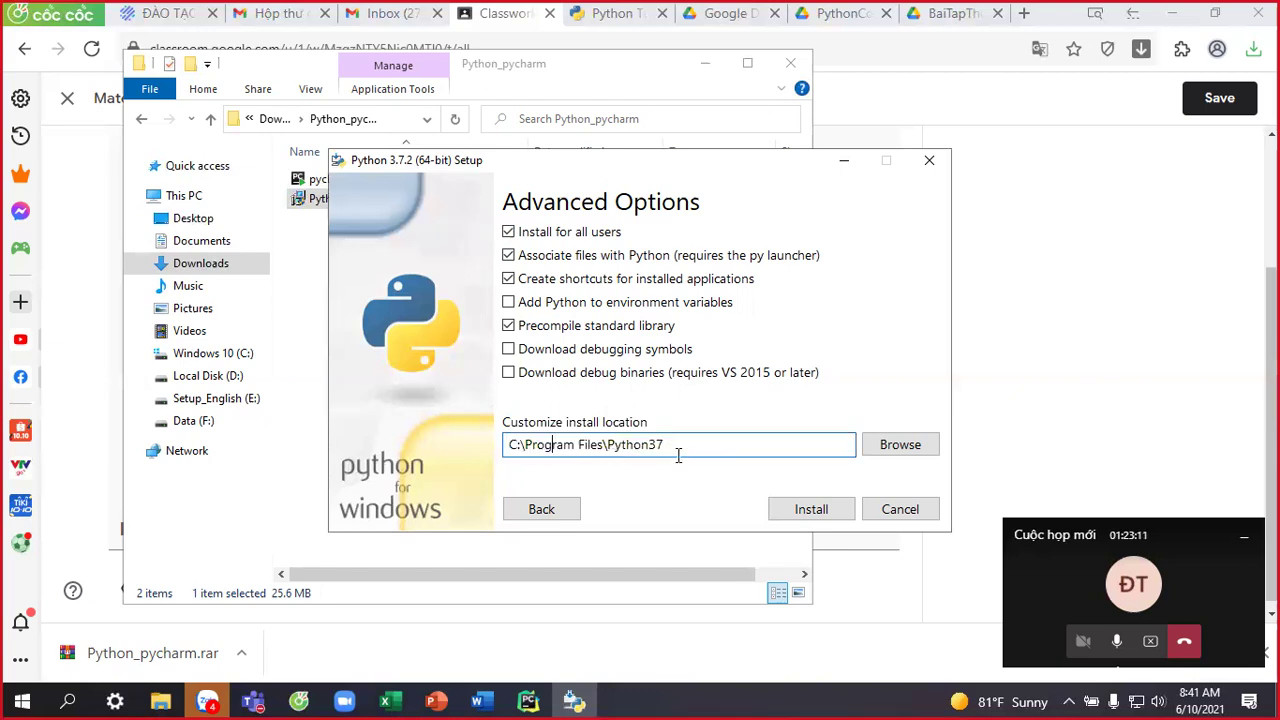
pyautogui.moveTo(607, 445); pyautogui.dragTo(527, 445)
pyautogui.press('BackSpace')
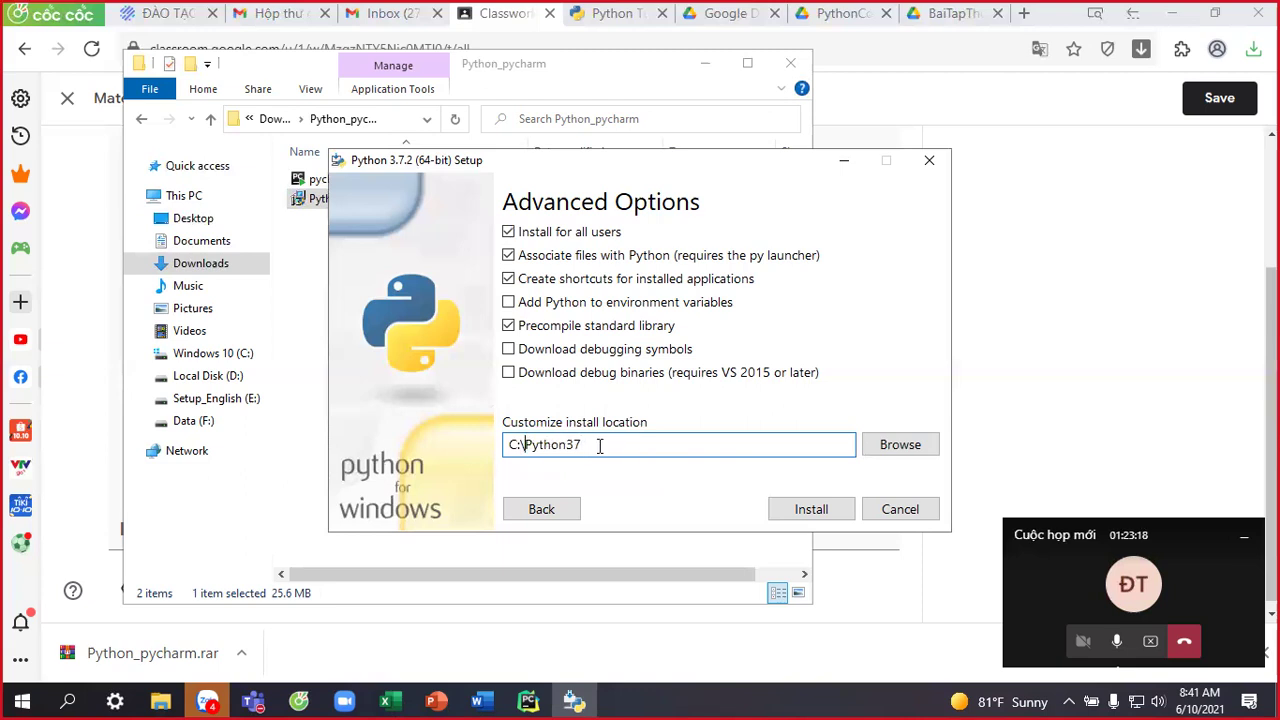
# Try the install, check the setup log and dismiss the 0x80070666 Setup failed error.
pyautogui.click(814, 511)
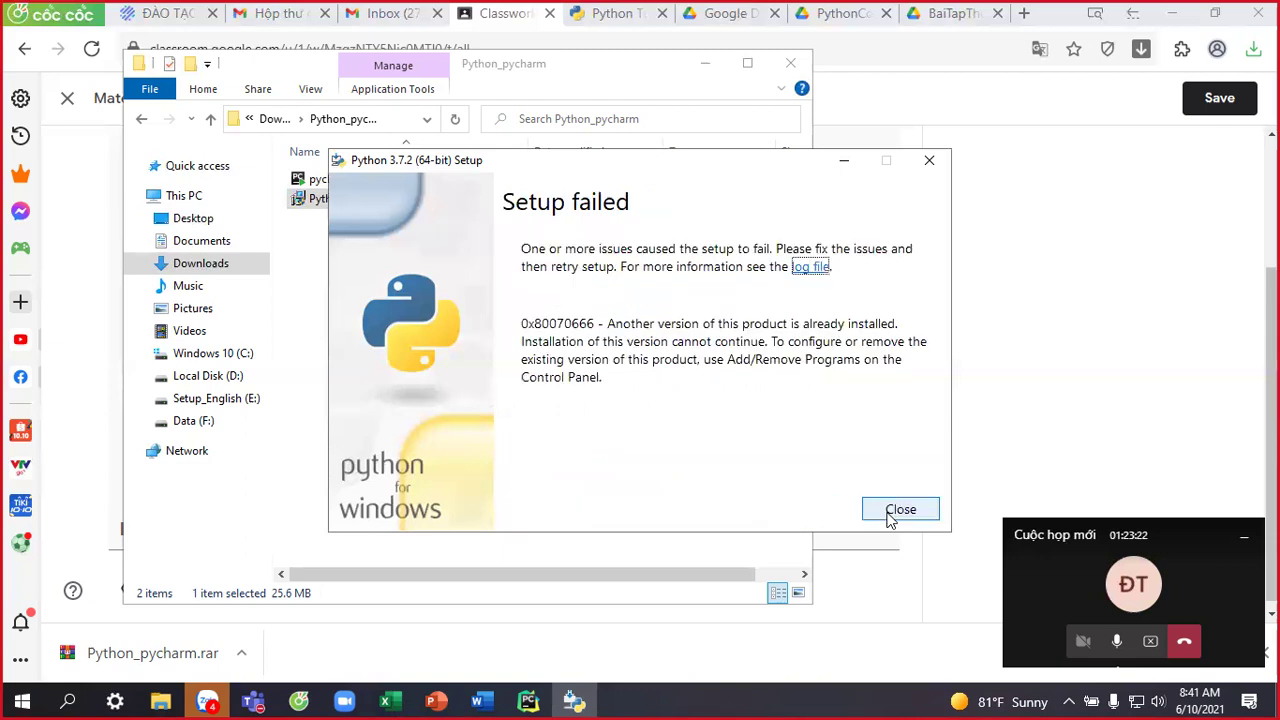
pyautogui.click(808, 268)
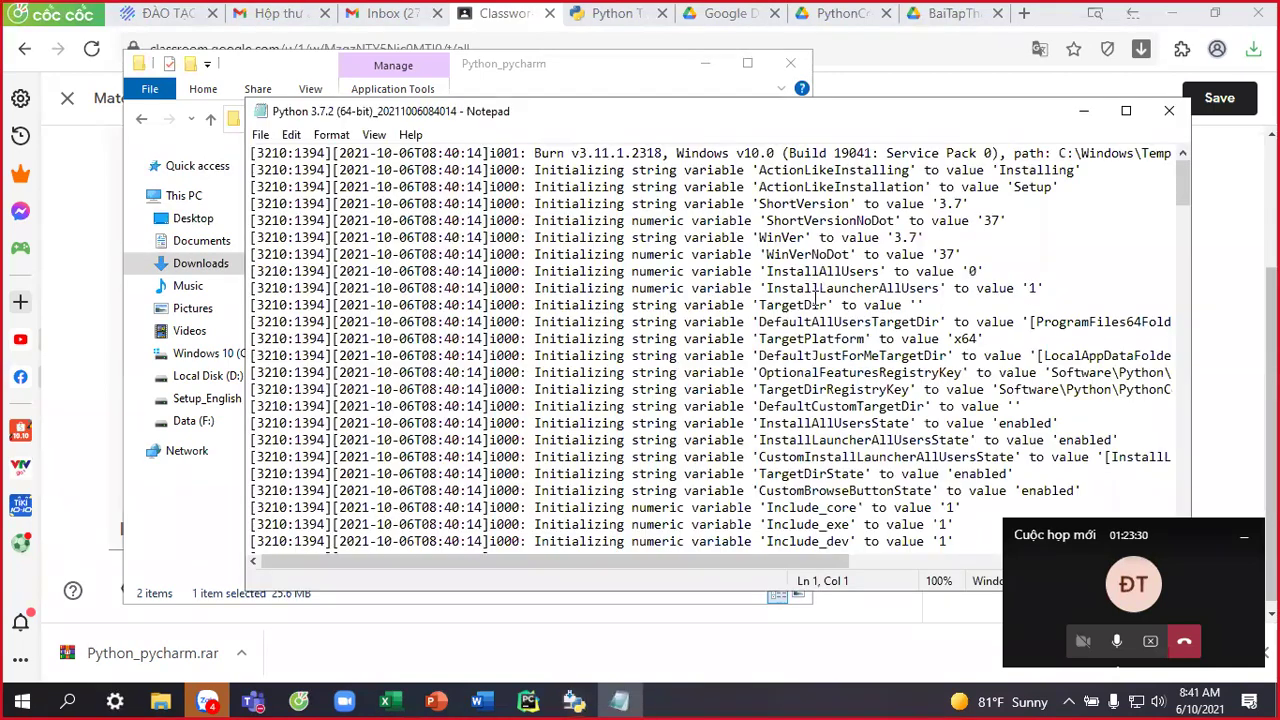
pyautogui.click(1169, 112)
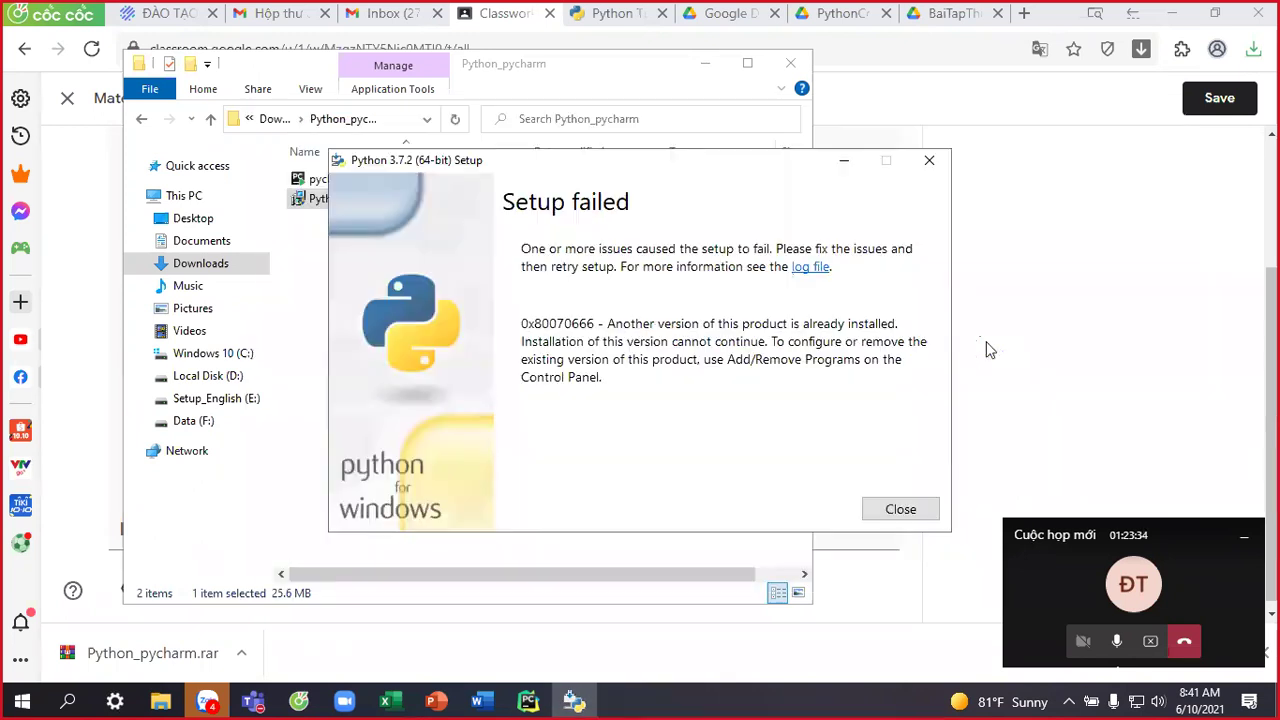
pyautogui.press('Return')
pyautogui.press('Return')
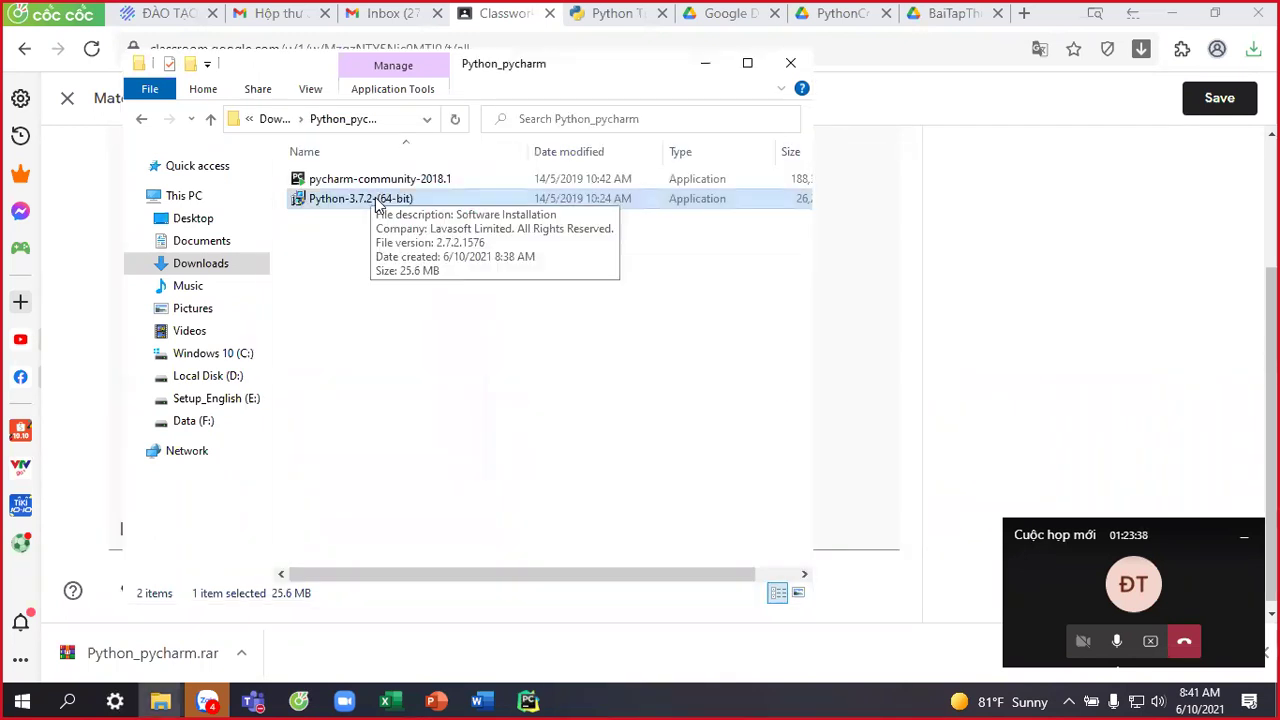
# Relaunch the Python installer past the preparation page and Adaware offer, and open drive C:.
pyautogui.doubleClick(430, 200)
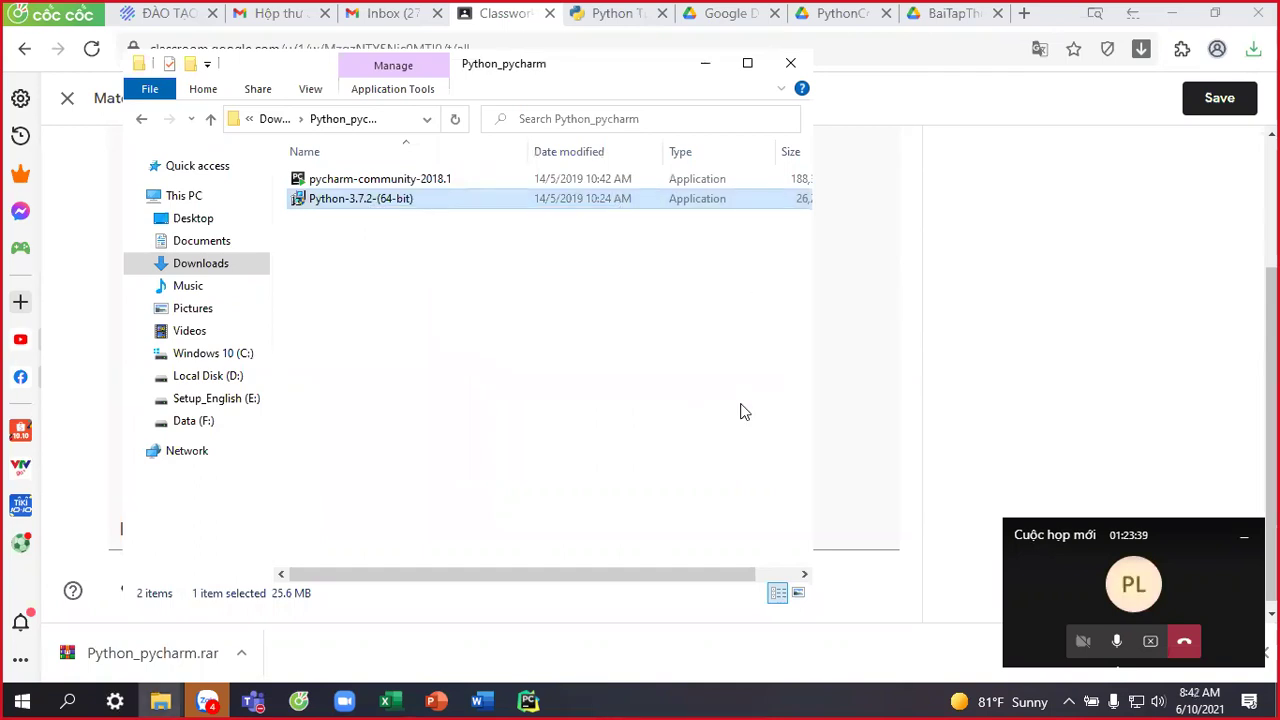
pyautogui.click(240, 355)
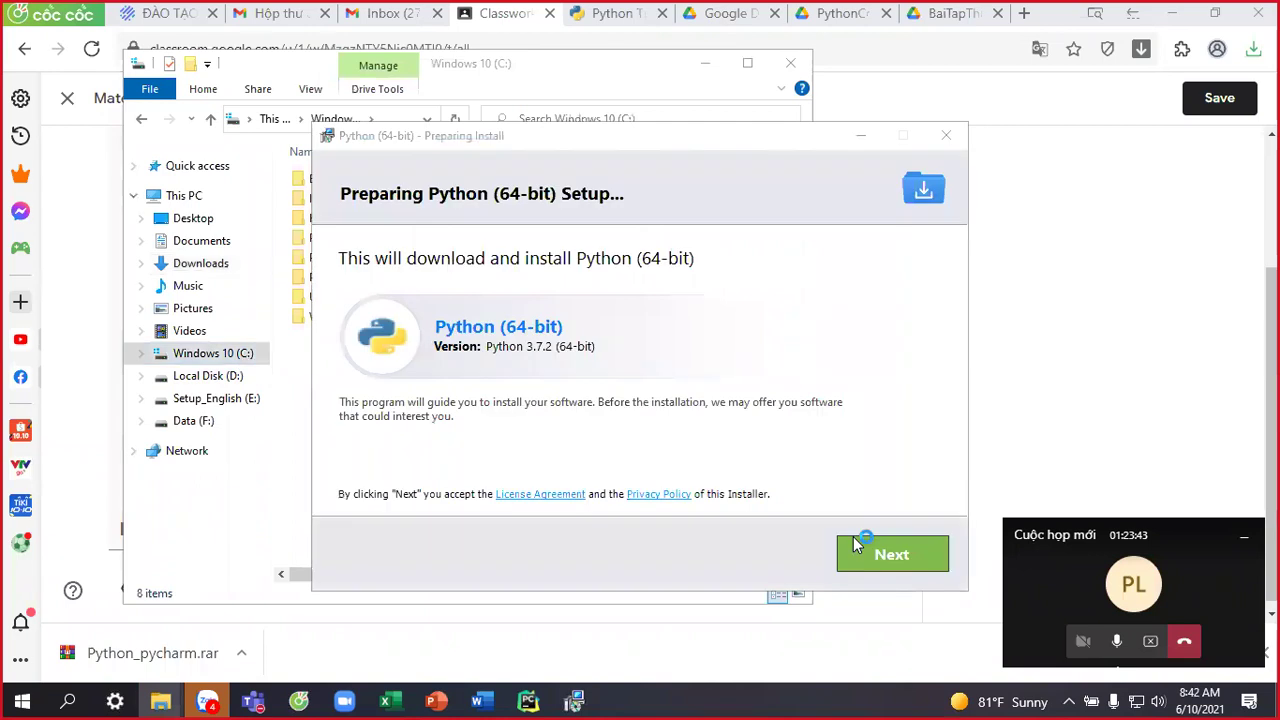
pyautogui.click(868, 558)
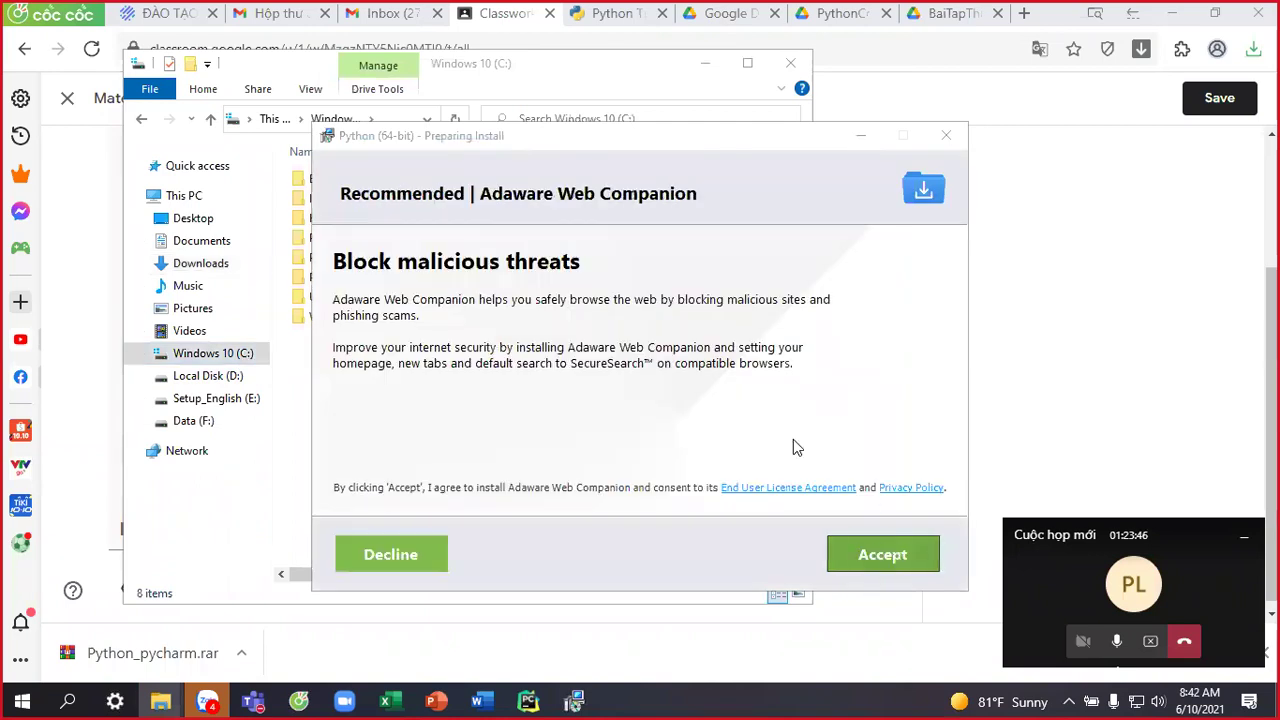
pyautogui.click(864, 559)
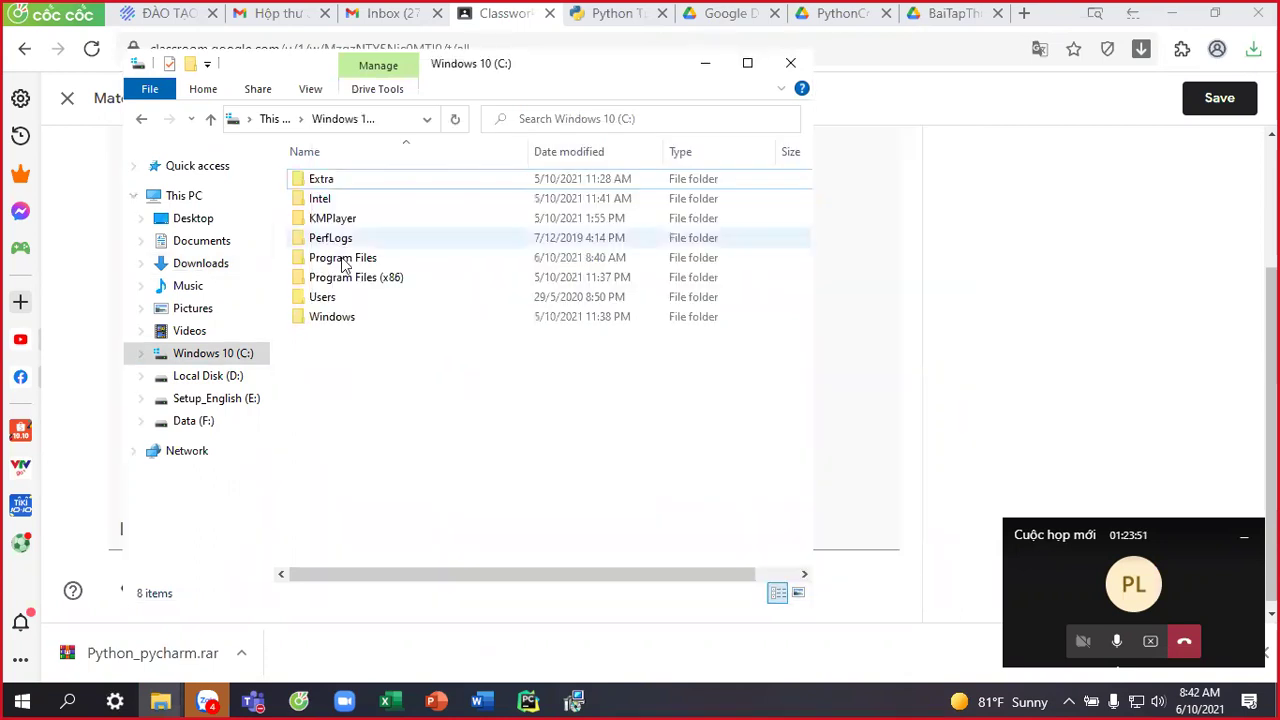
# Search drive C: for 'python' in File Explorer.
pyautogui.click(675, 122)
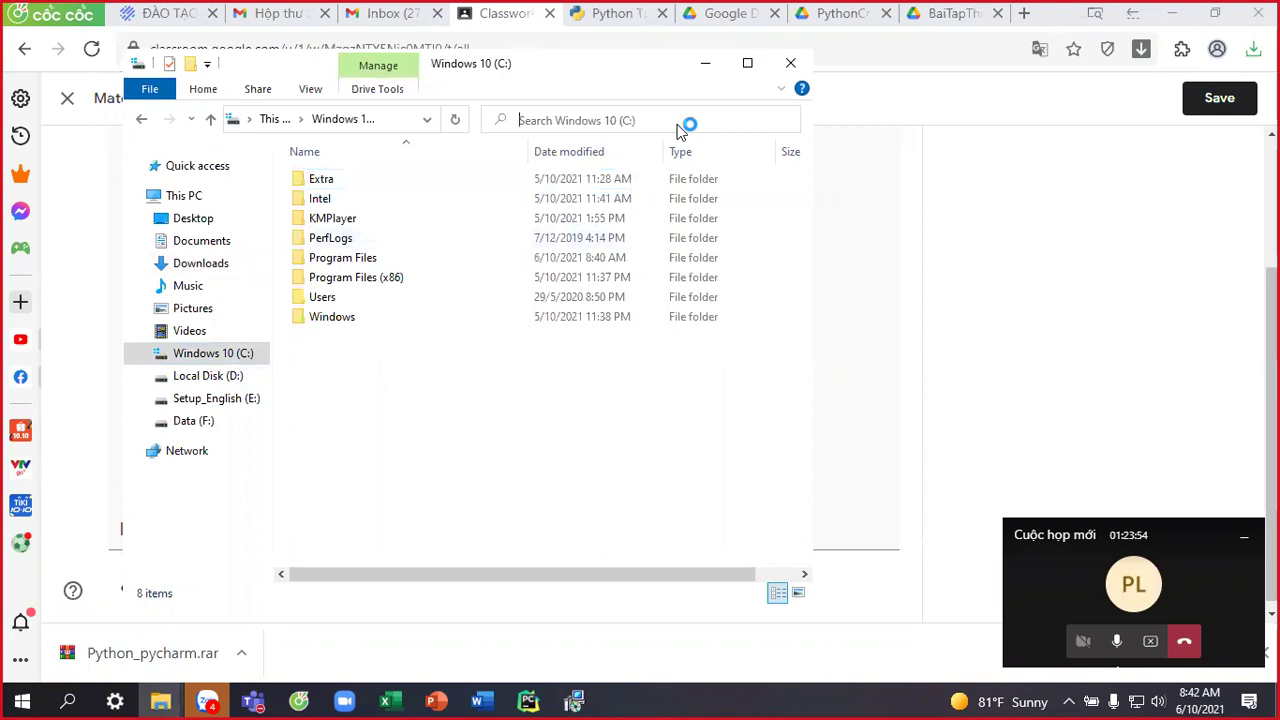
pyautogui.write('p')
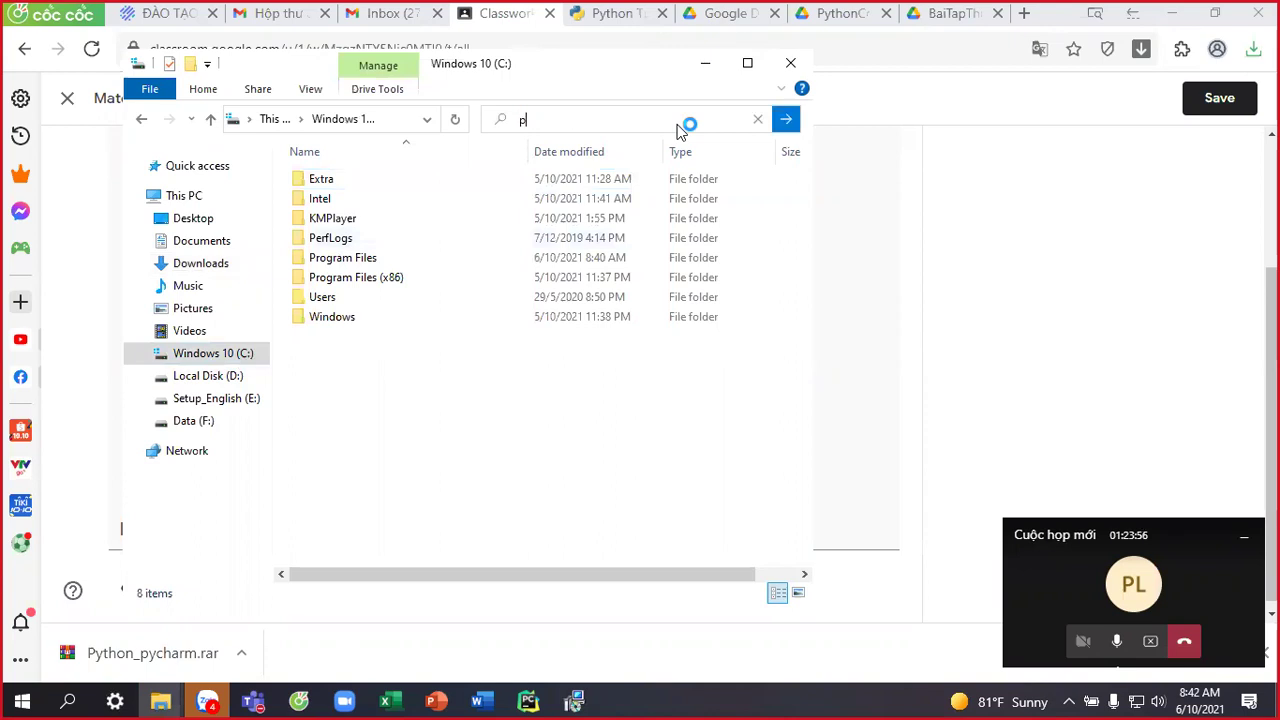
pyautogui.write('ython')
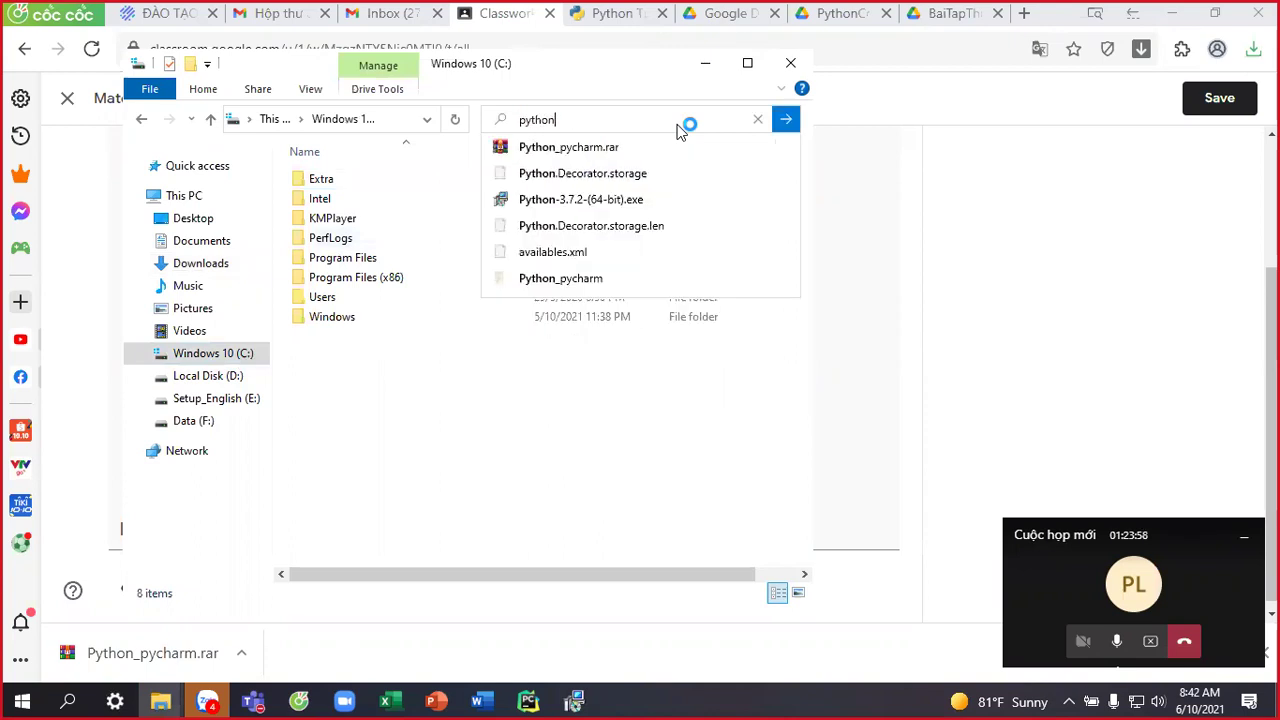
pyautogui.press('Return')
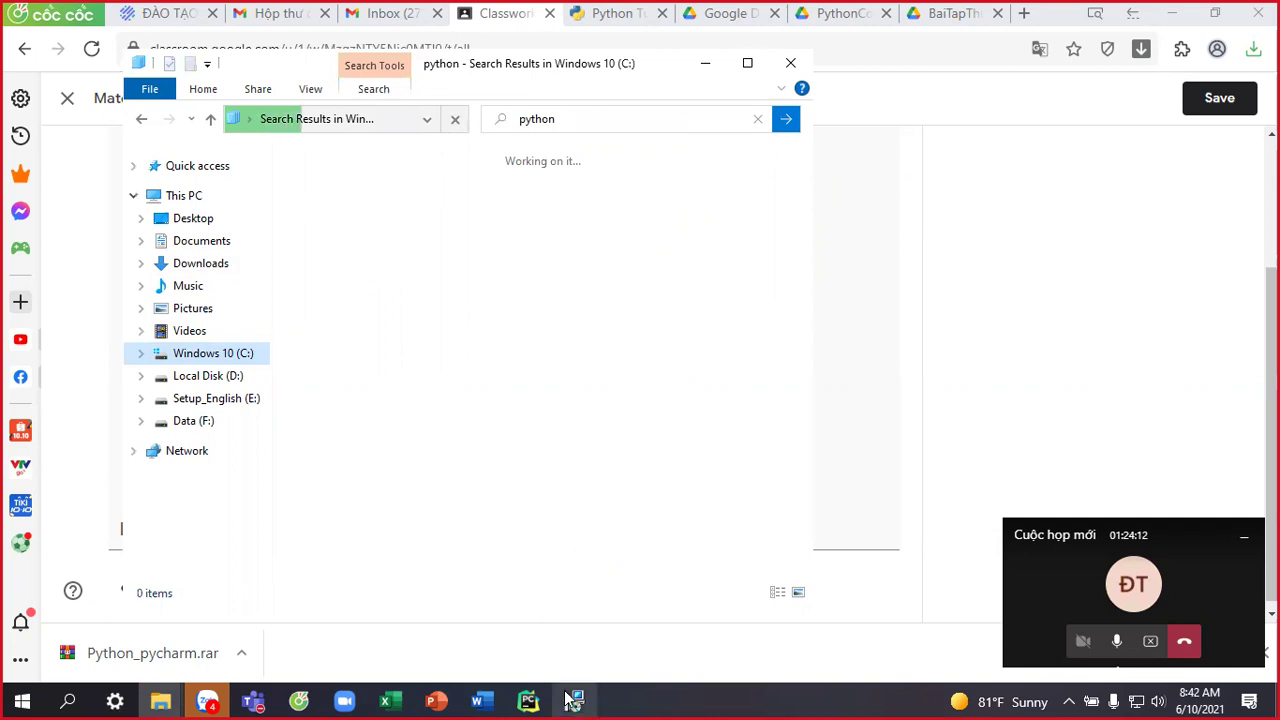
pyautogui.moveTo(572, 699)
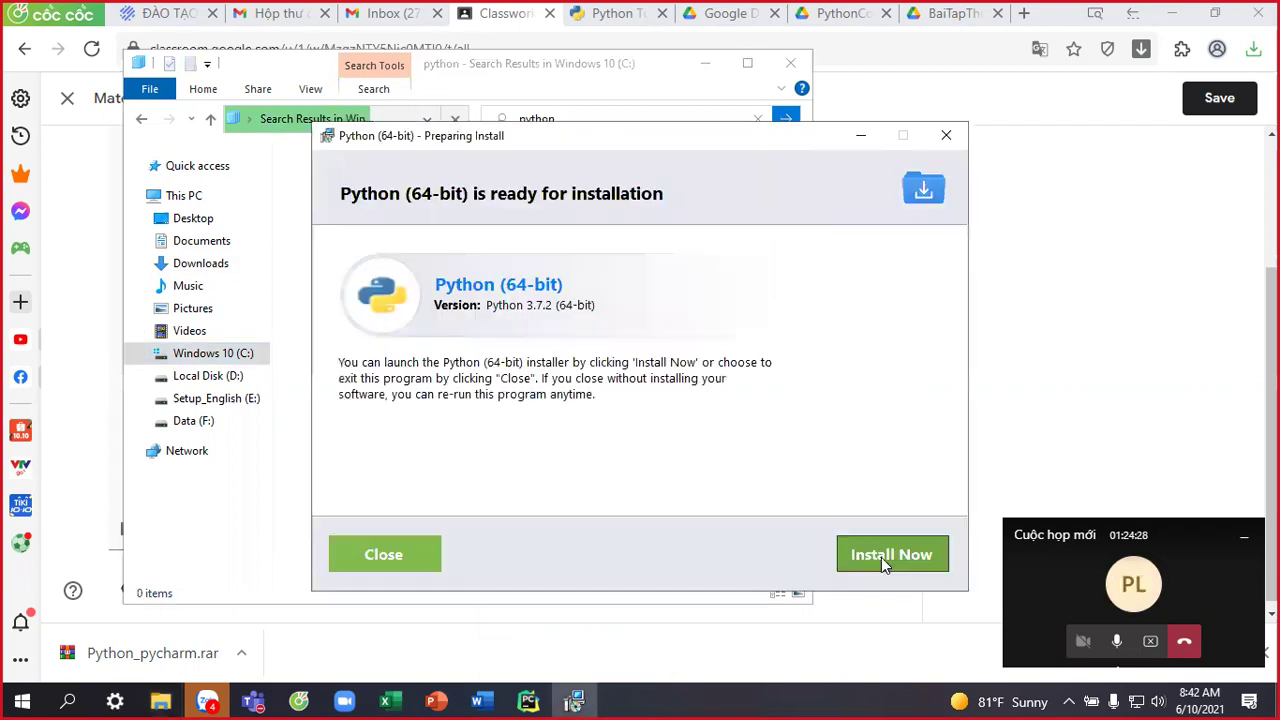
# Close the failed Python setup and dismiss its cancellation notice.
pyautogui.click(881, 557)
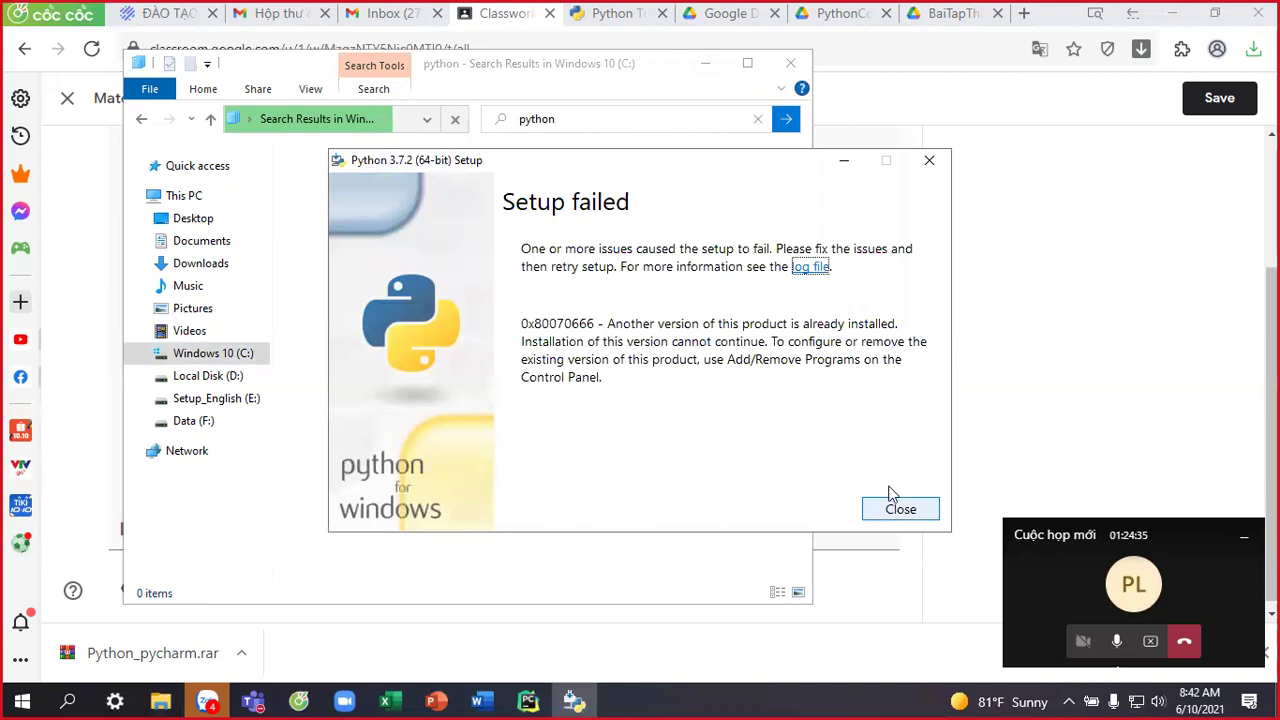
pyautogui.click(929, 163)
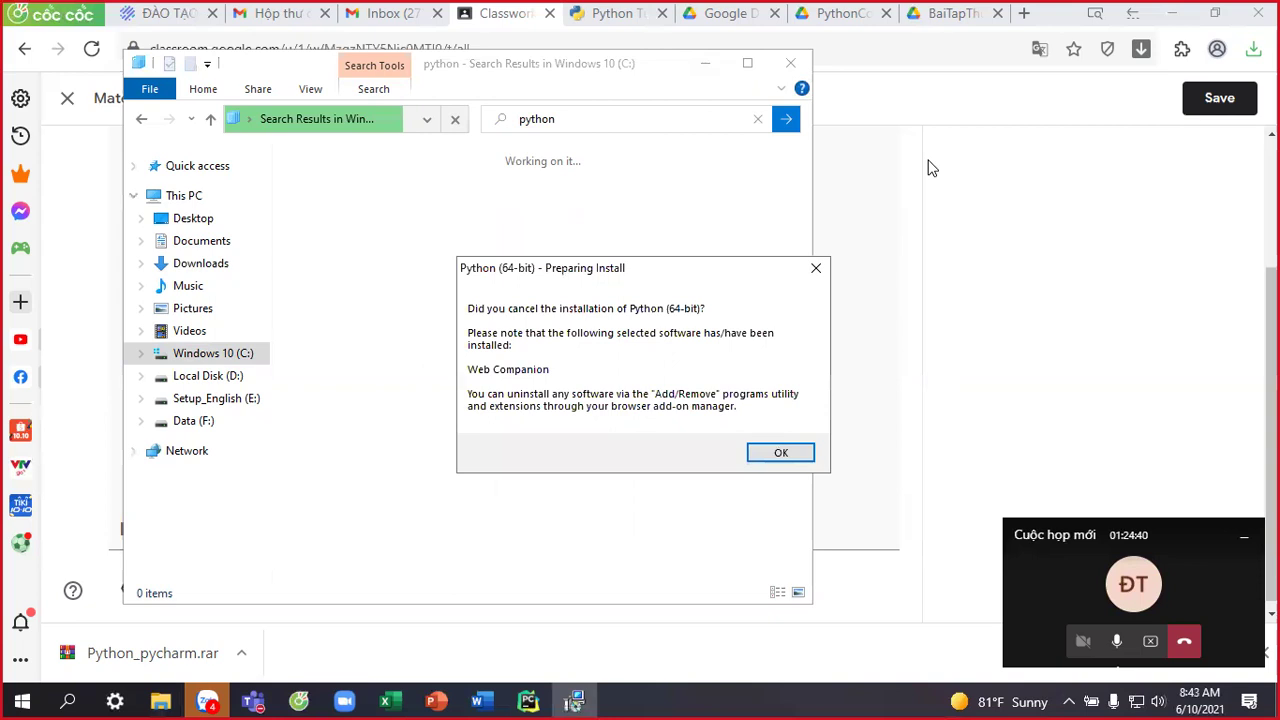
pyautogui.click(762, 452)
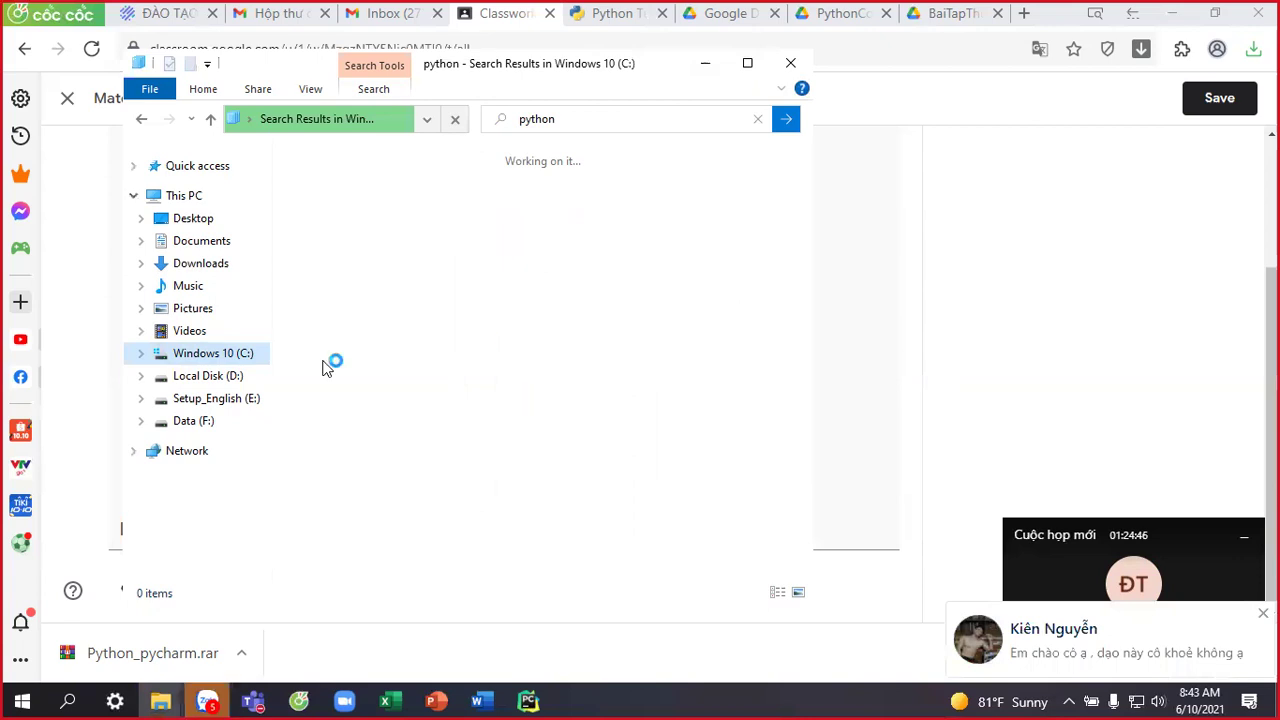
# Browse drives D:, E:, F: and then Windows 10 (C:) in File Explorer.
pyautogui.click(230, 376)
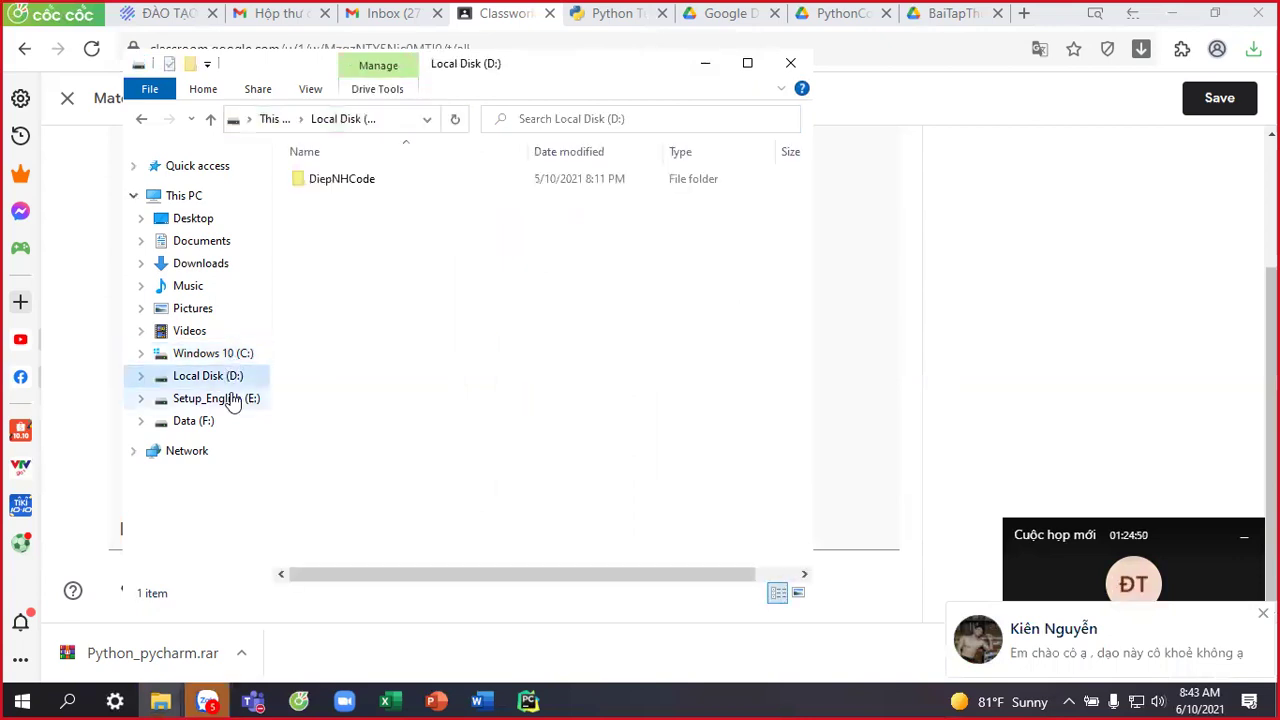
pyautogui.press('Down')
pyautogui.press('Down')
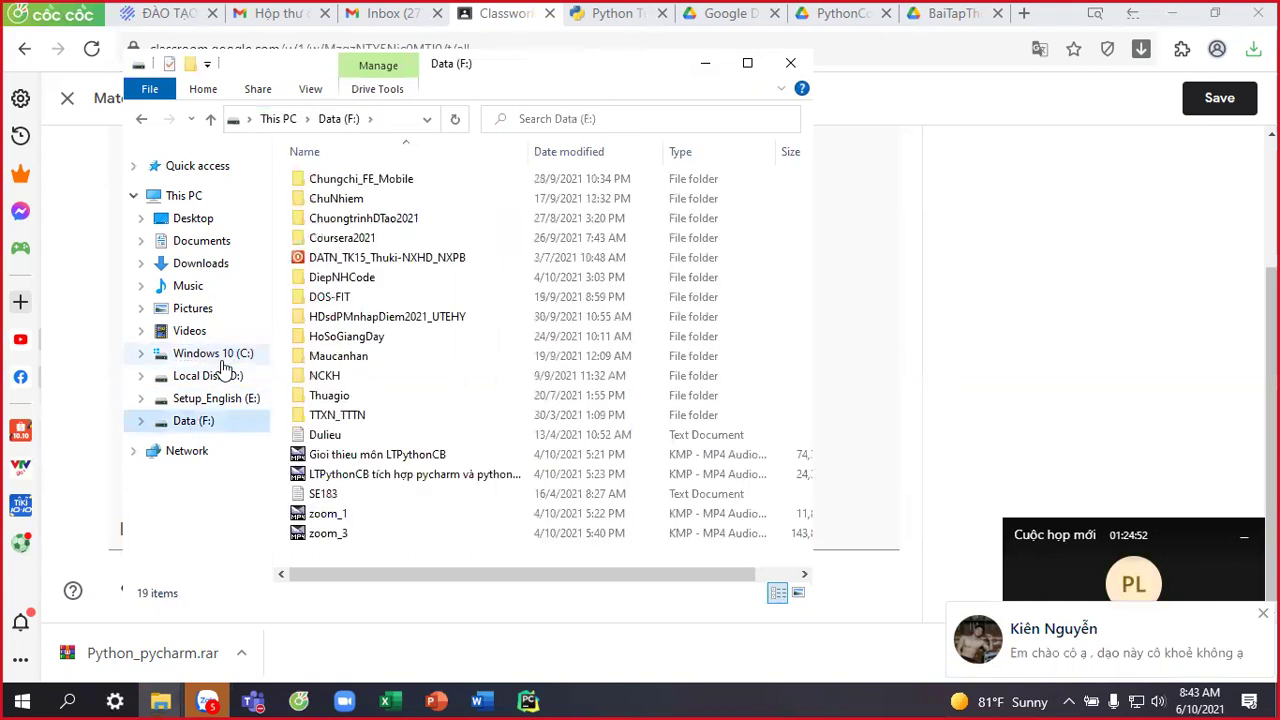
pyautogui.click(222, 363)
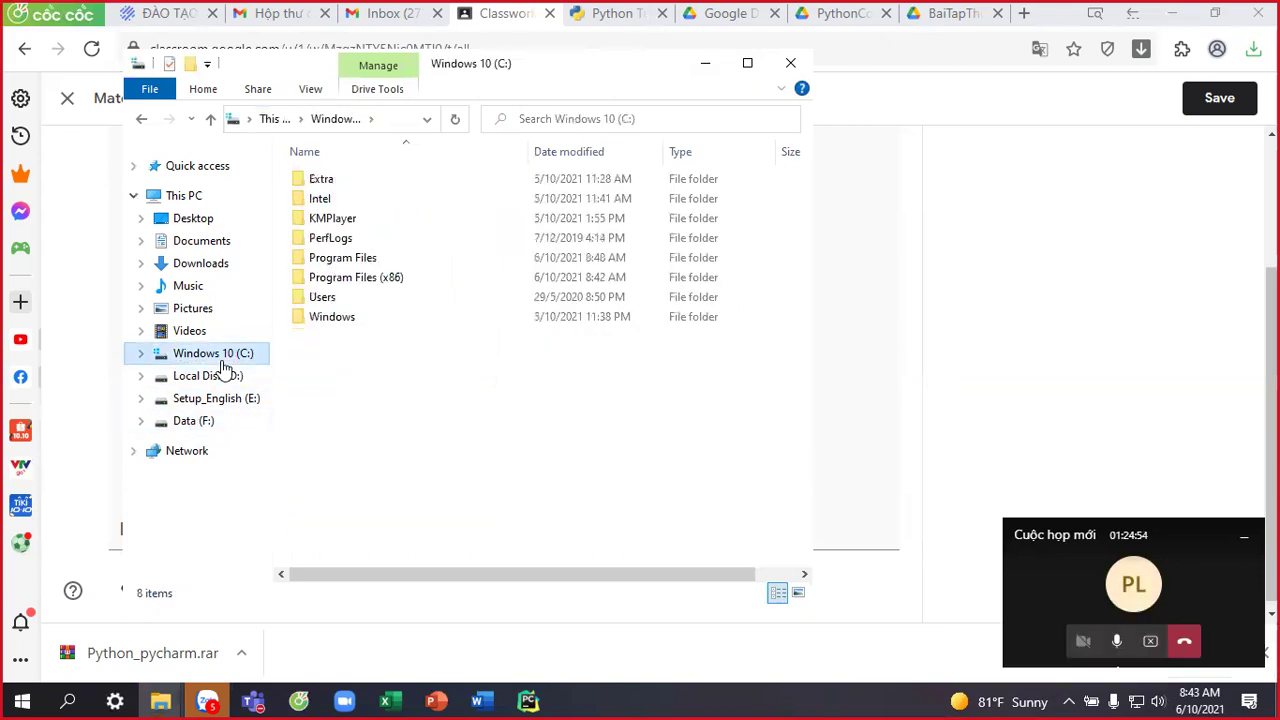
# Show all project interpreters for new projects in PyCharm's Settings; the list is empty.
pyautogui.click(531, 700)
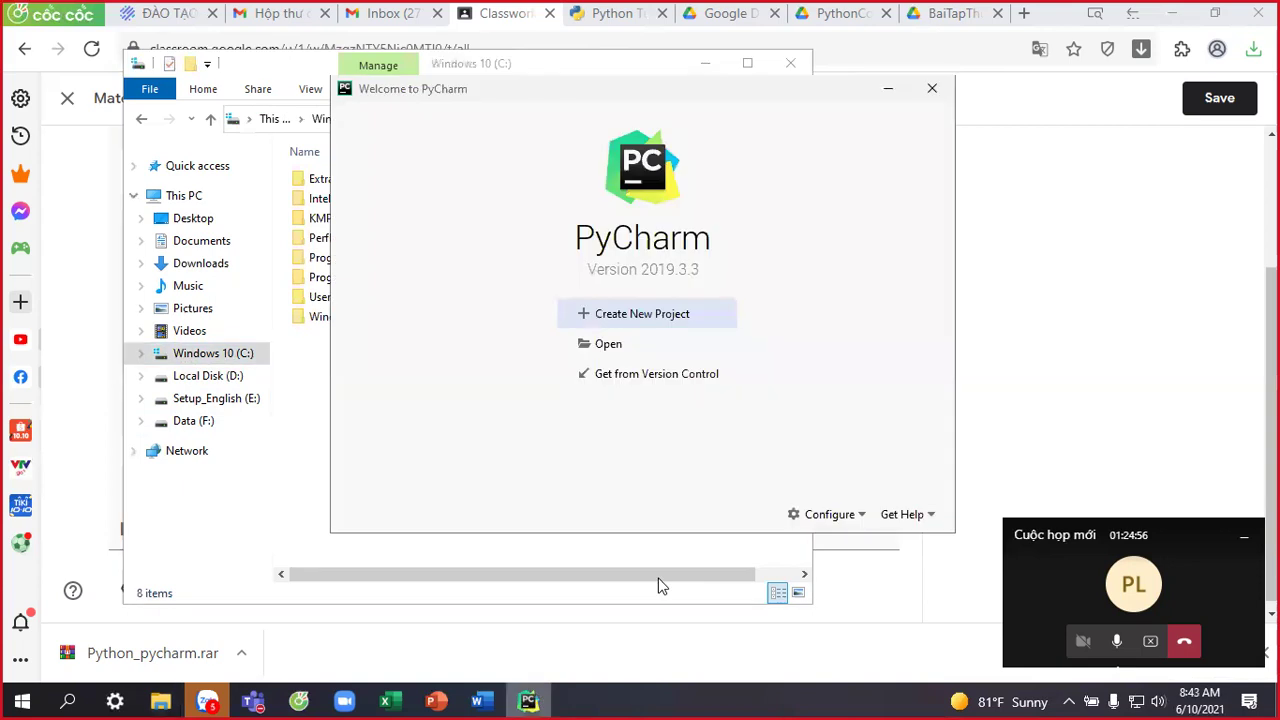
pyautogui.click(823, 518)
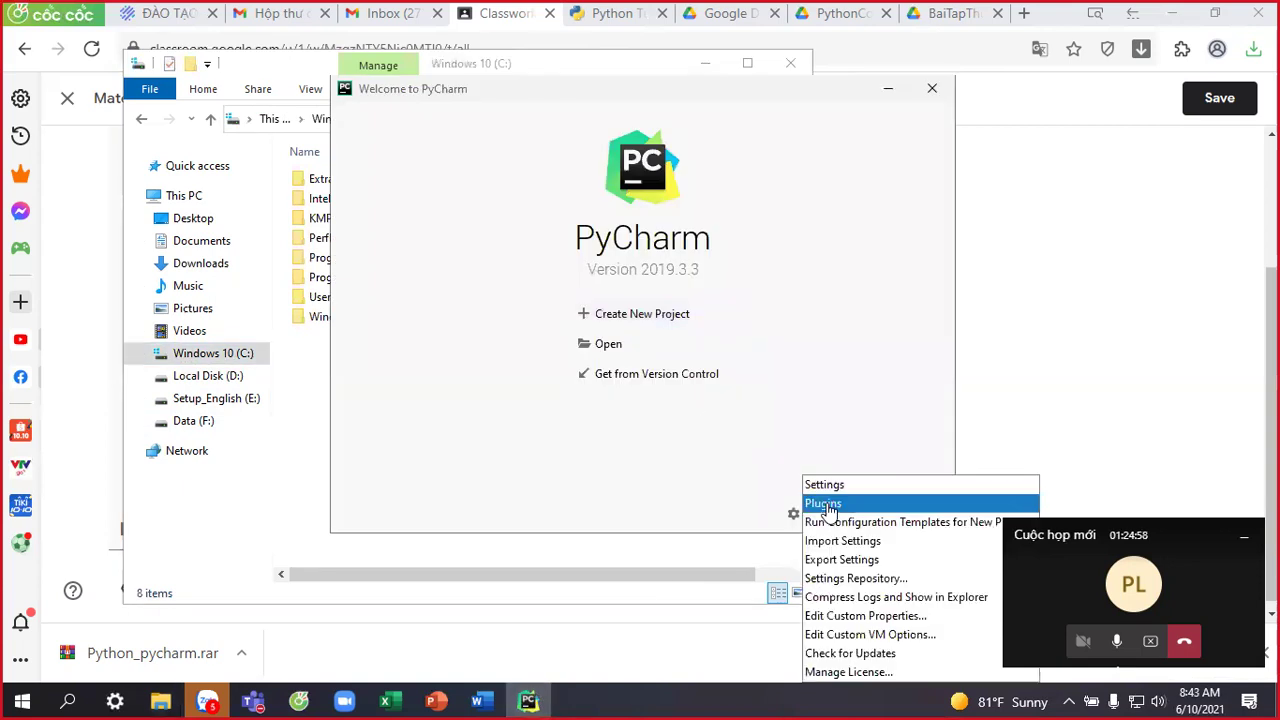
pyautogui.click(824, 484)
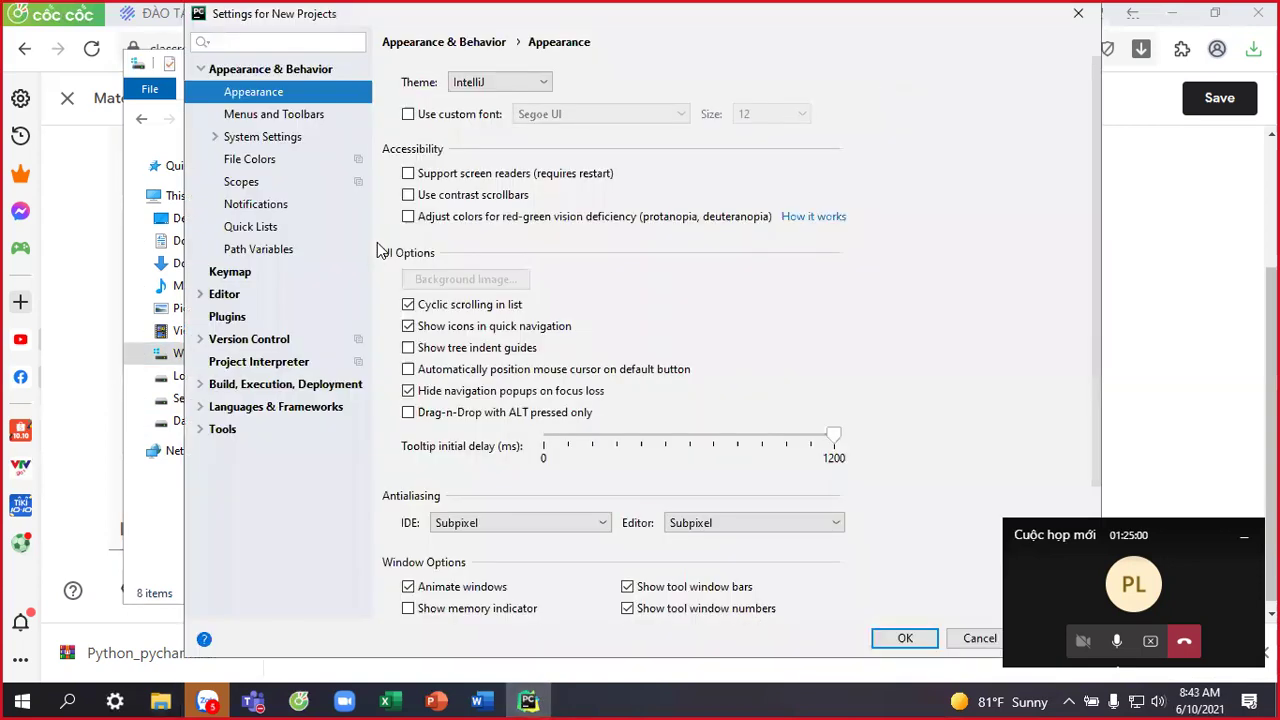
pyautogui.click(252, 363)
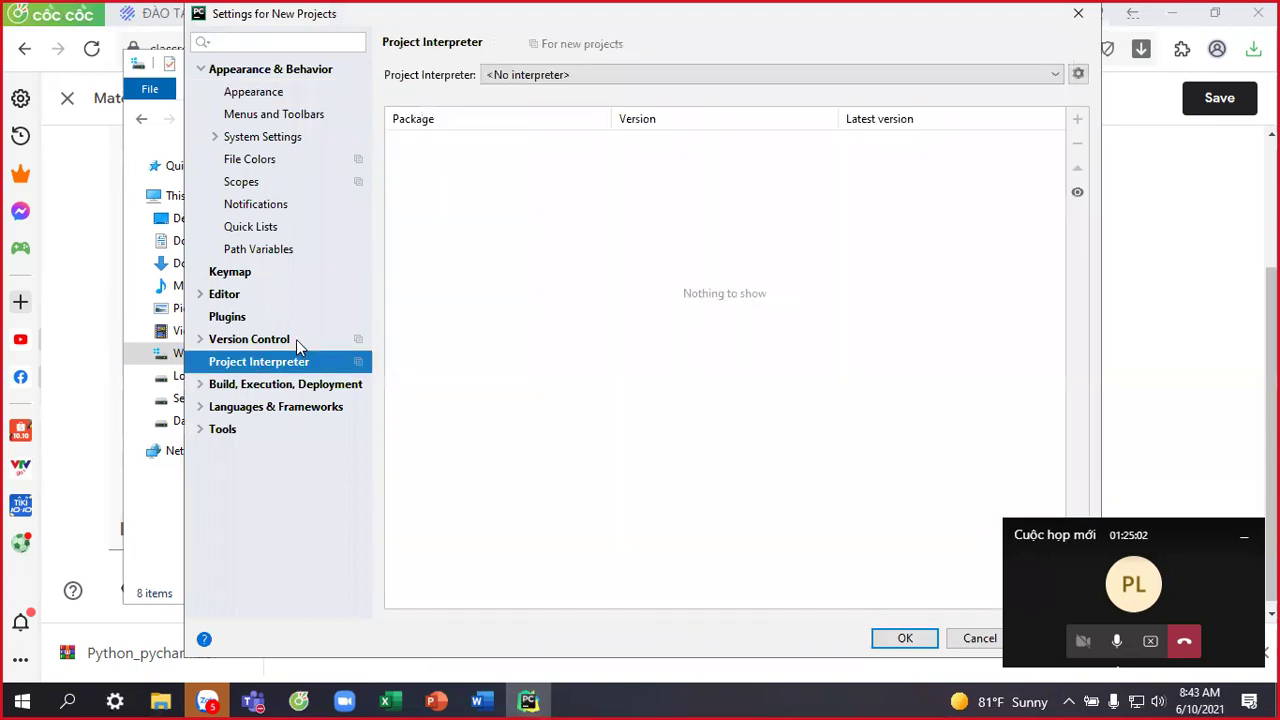
pyautogui.click(1056, 74)
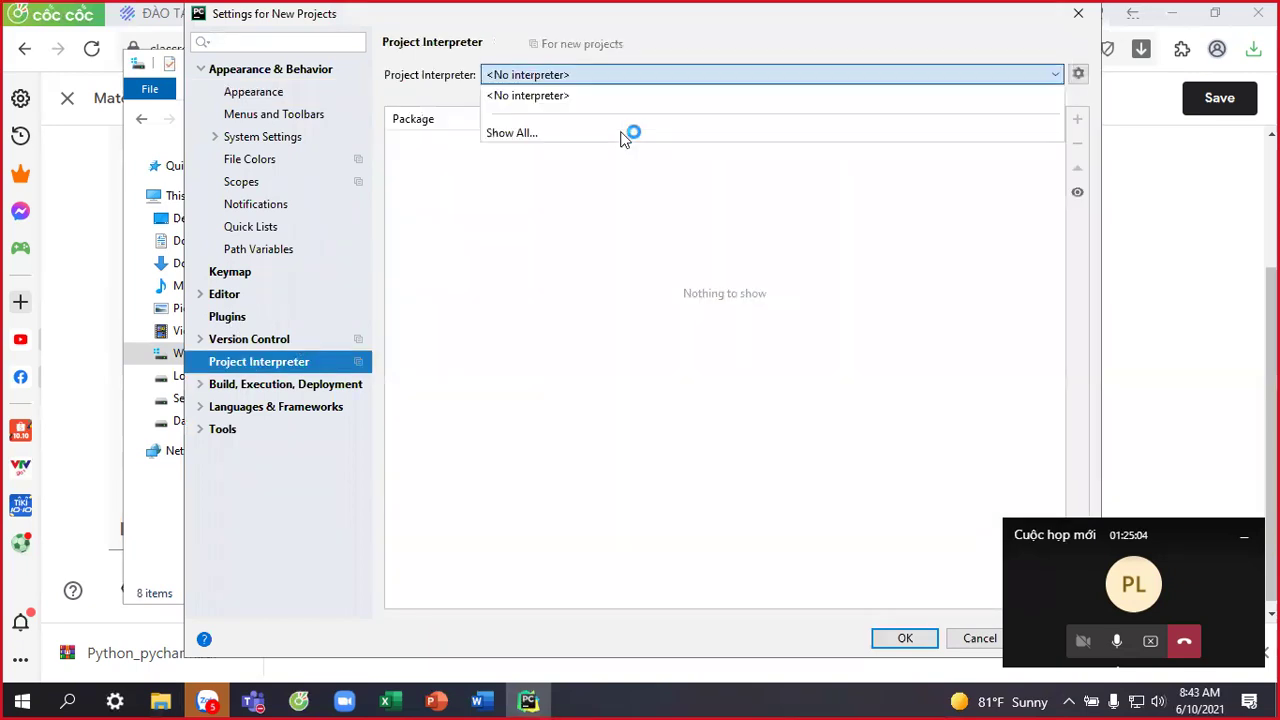
pyautogui.click(540, 133)
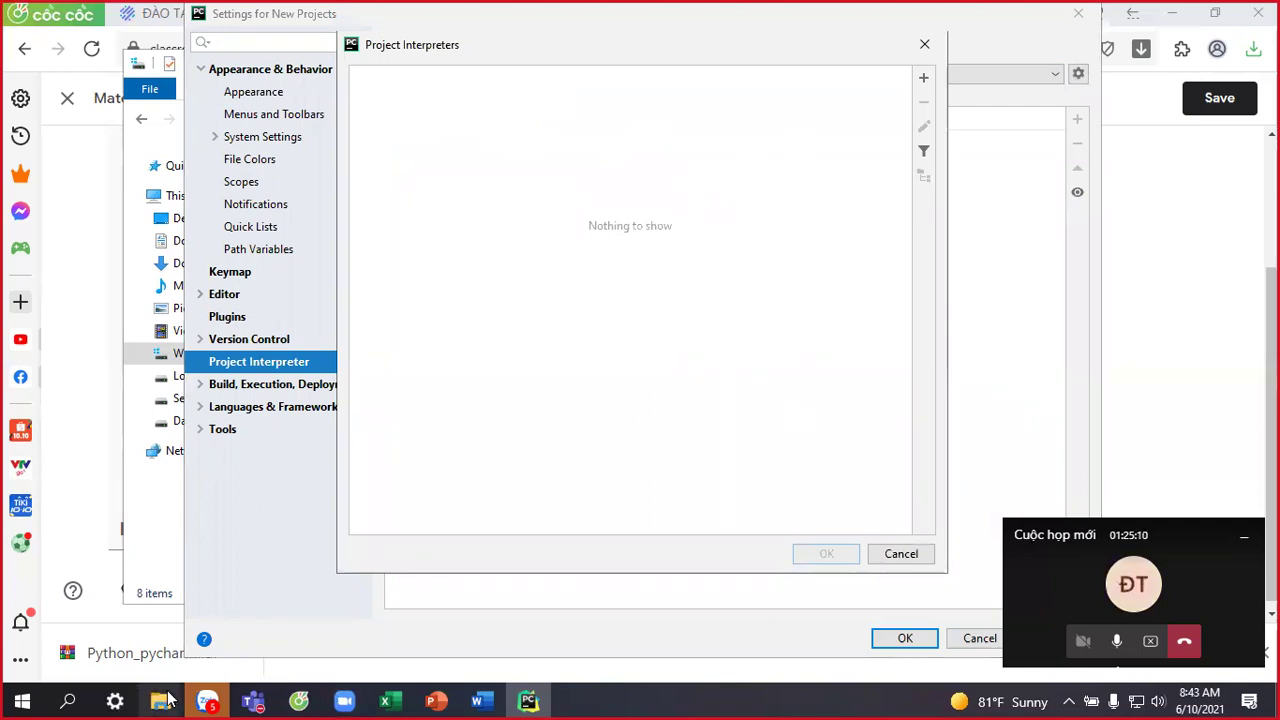
pyautogui.press('super+r')
# Run 'python -version' in cmd, which reports python is not recognized, then close the console.
pyautogui.moveTo(167, 698)
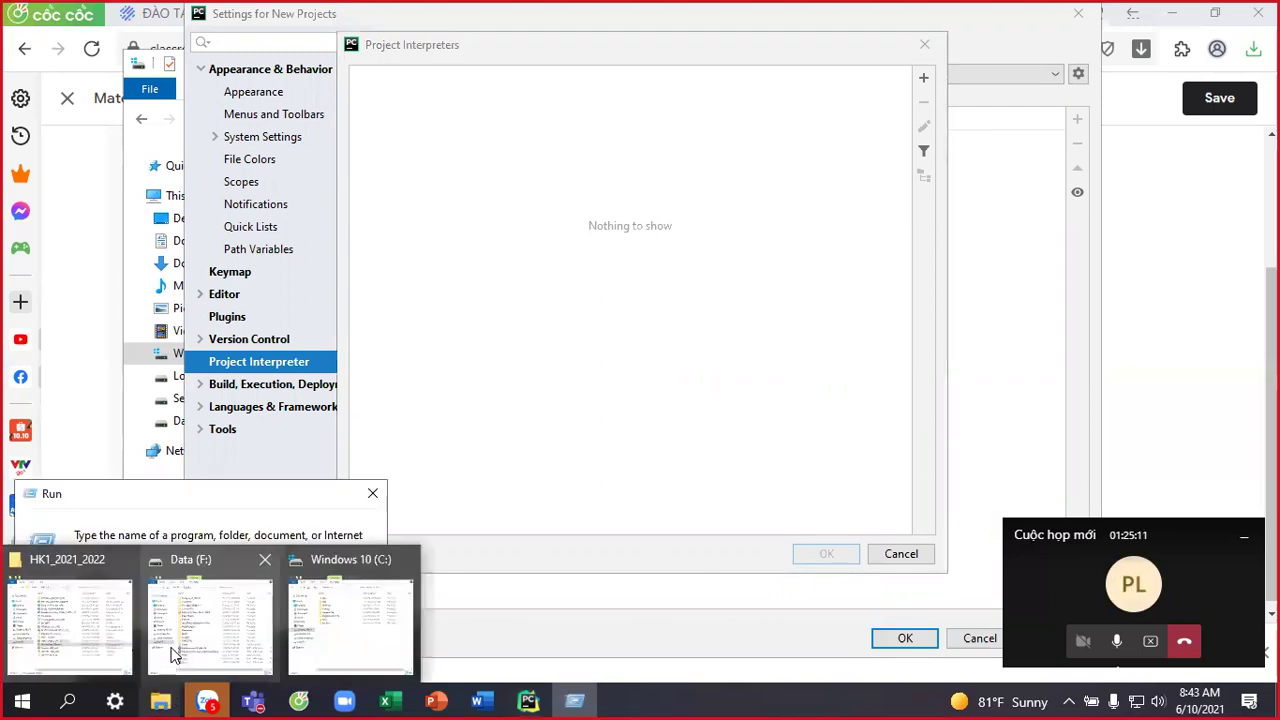
pyautogui.press('Return')
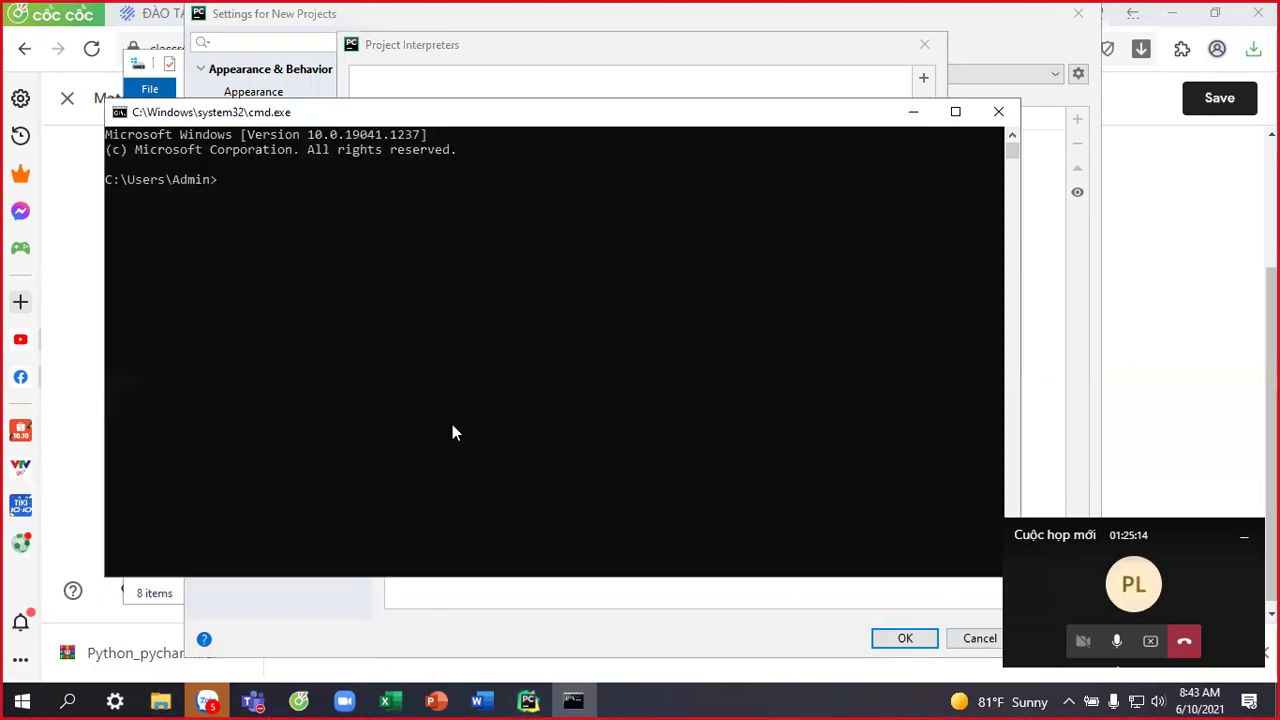
pyautogui.write('pyt')
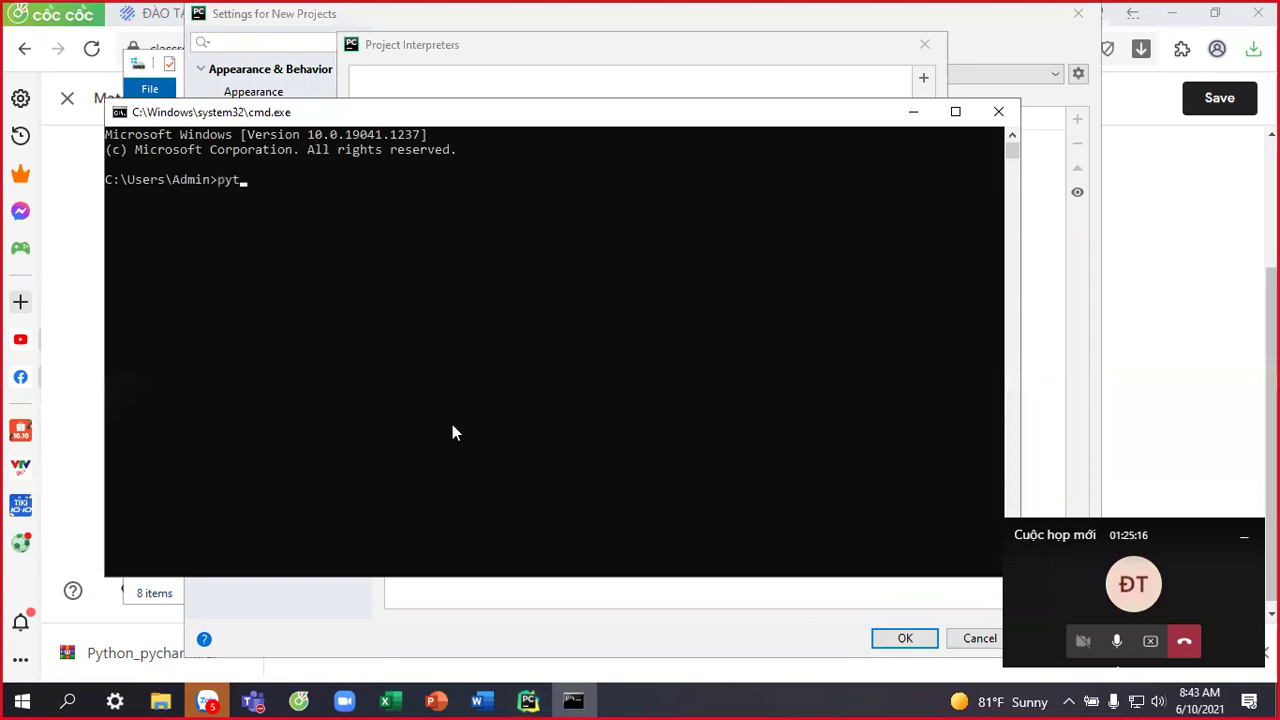
pyautogui.write('hon -vẻ')
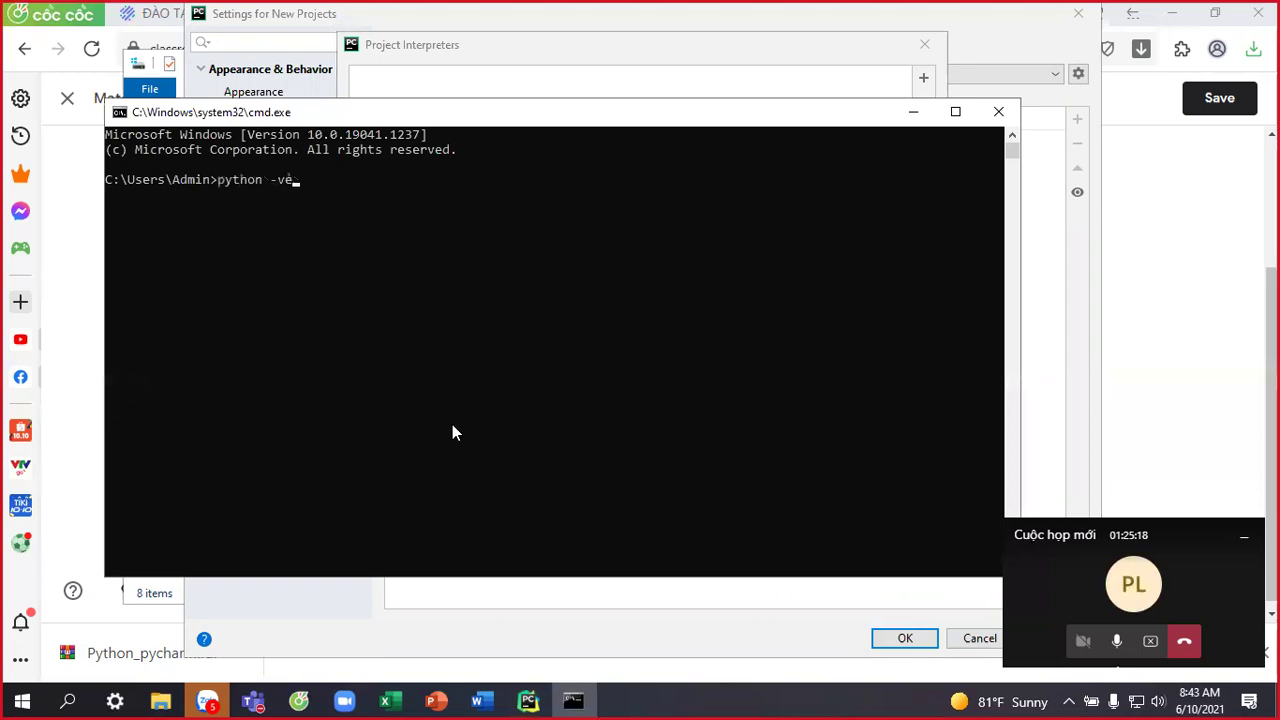
pyautogui.write('sion')
pyautogui.press('Return')
pyautogui.click(995, 112)
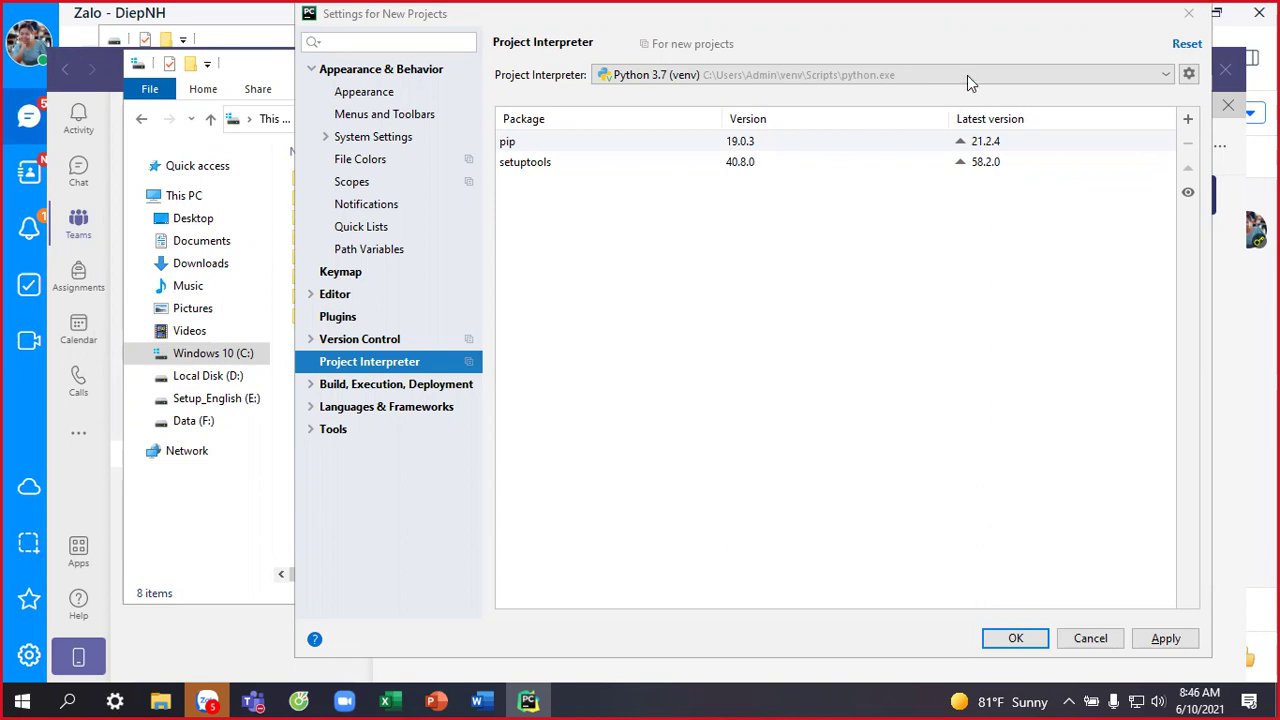
# Keep Python 3.7 (venv) as the new-project interpreter and apply the setting.
pyautogui.click(1166, 77)
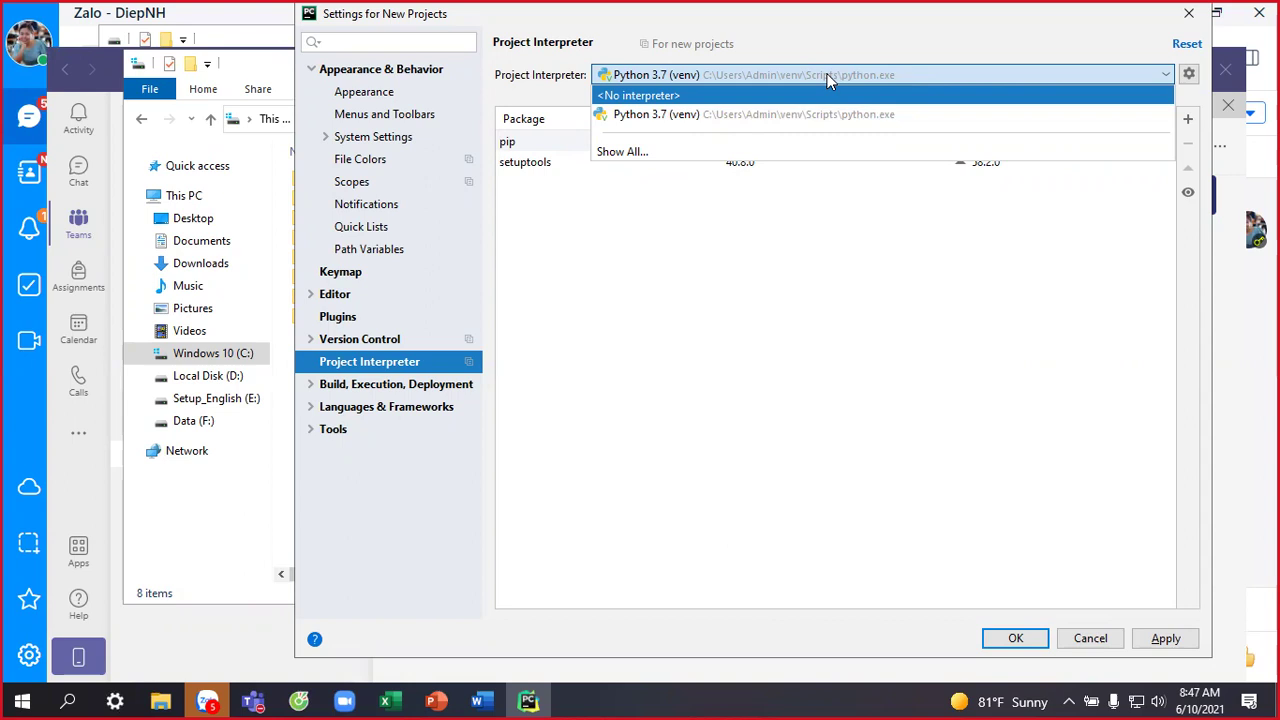
pyautogui.click(758, 246)
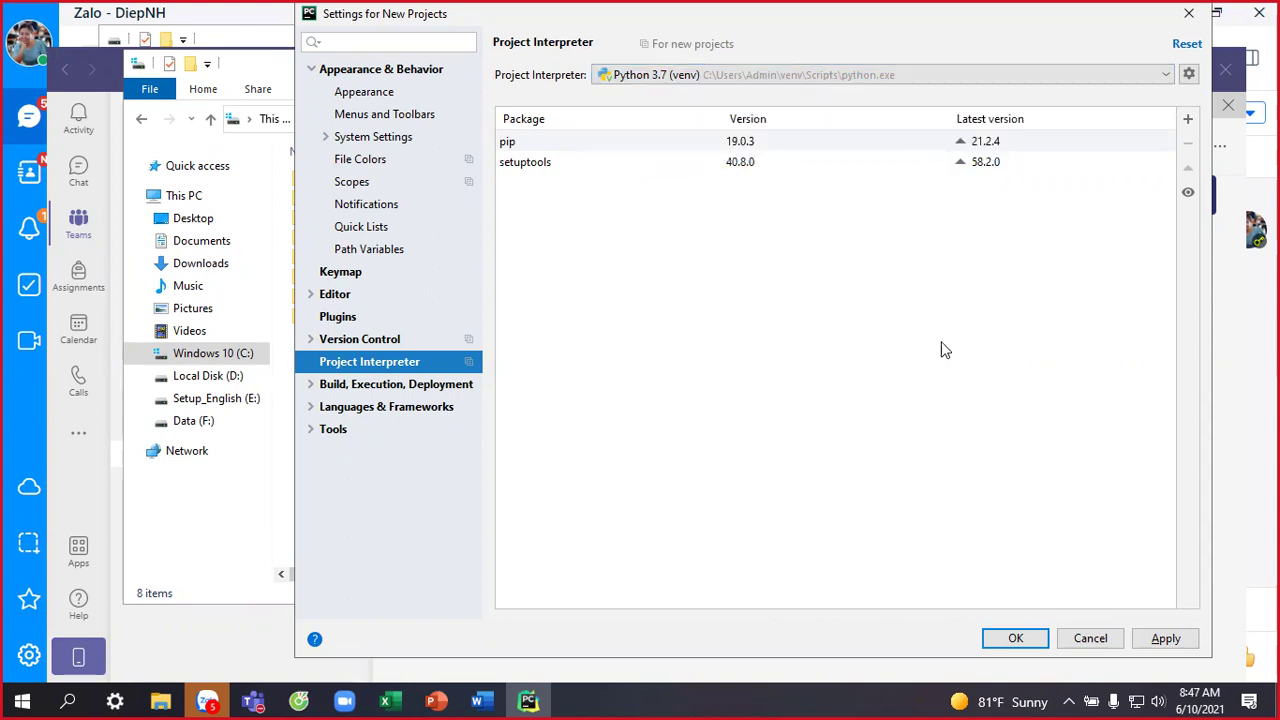
pyautogui.click(1183, 647)
# Close Settings, start a new Pure Python project and browse for its base location folder.
pyautogui.click(1030, 644)
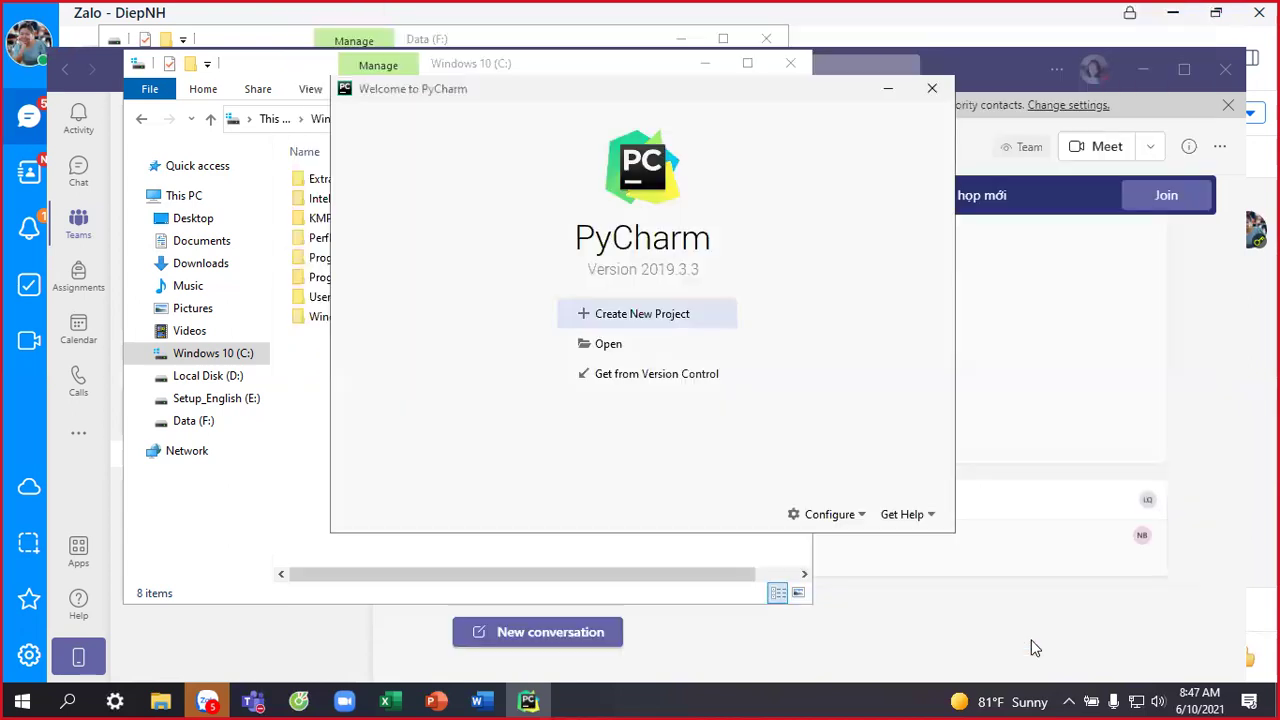
pyautogui.click(650, 313)
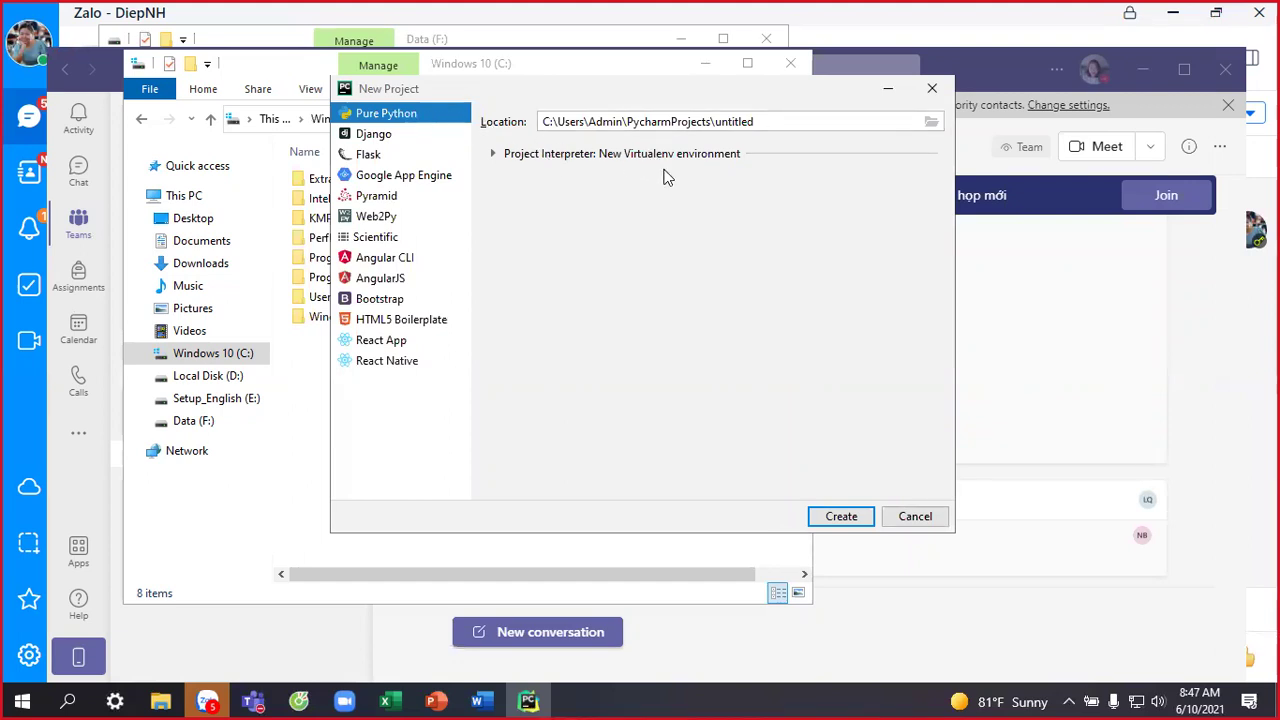
pyautogui.moveTo(786, 121); pyautogui.dragTo(538, 119)
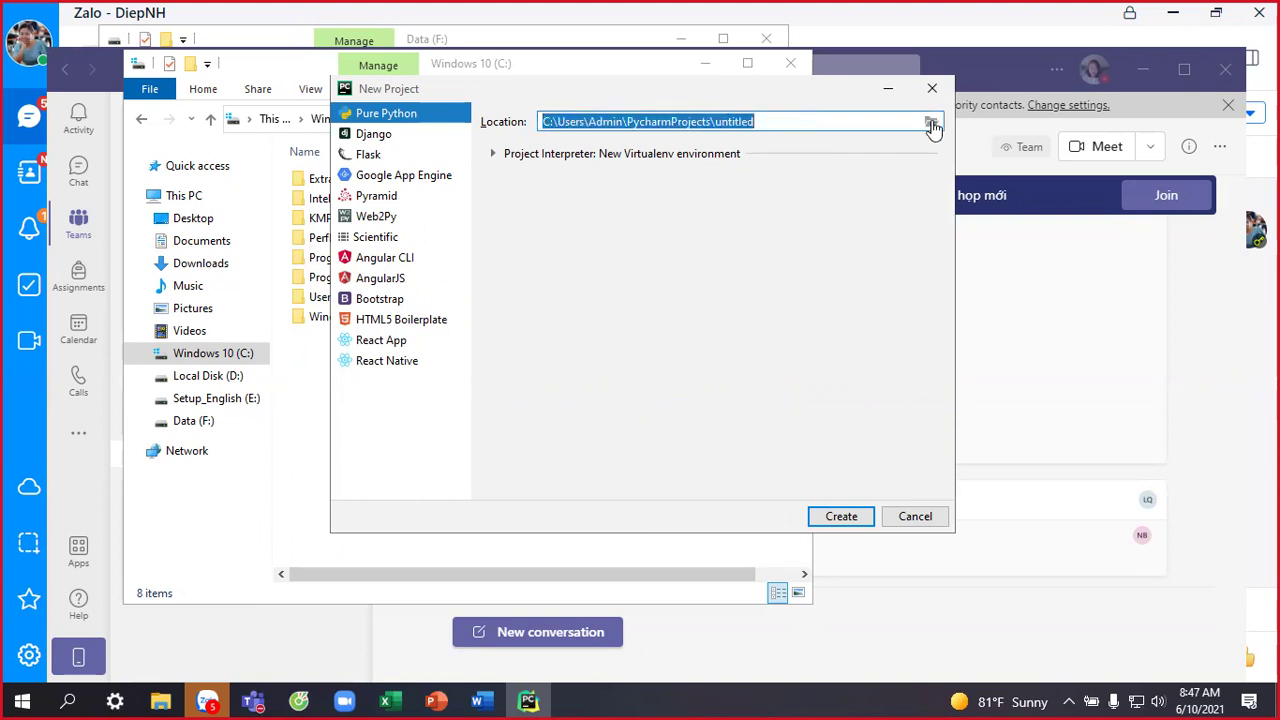
pyautogui.click(931, 122)
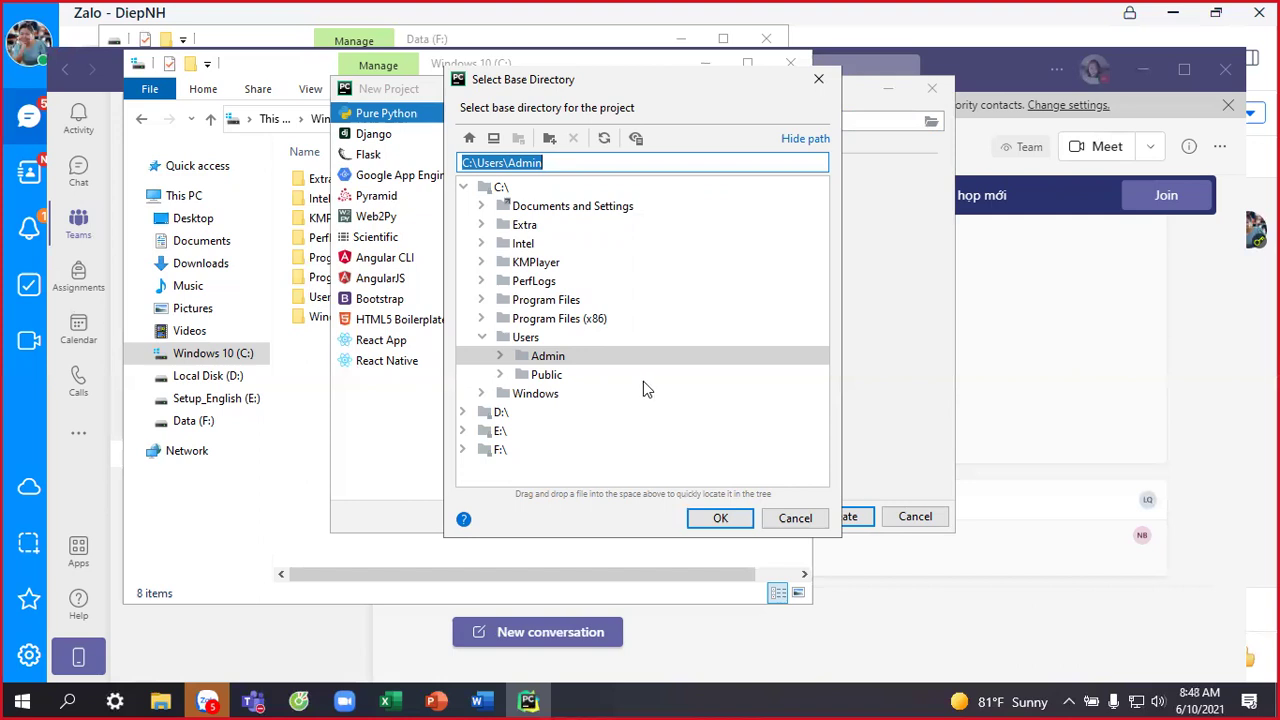
# Create the new project at D:\DiepNHCode\PythonCode, choosing D:\DiepNHCode as the base folder.
pyautogui.click(463, 450)
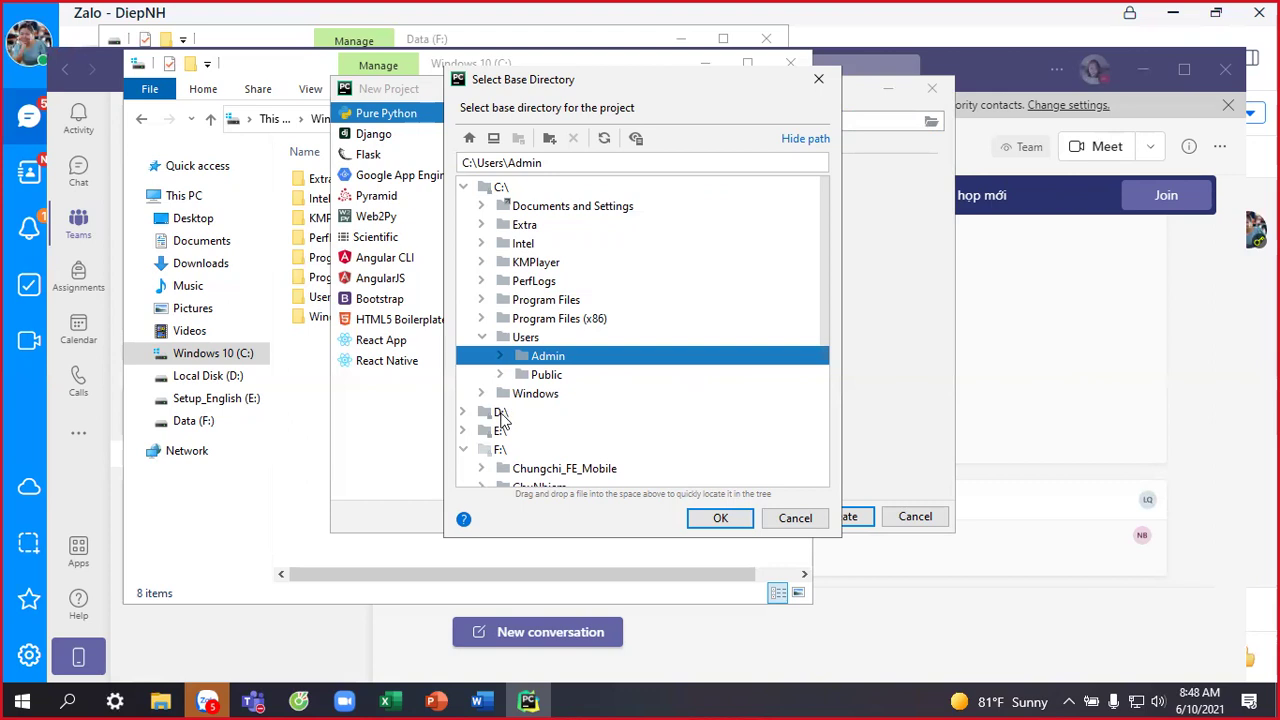
pyautogui.click(501, 414)
pyautogui.click(465, 413)
pyautogui.click(545, 434)
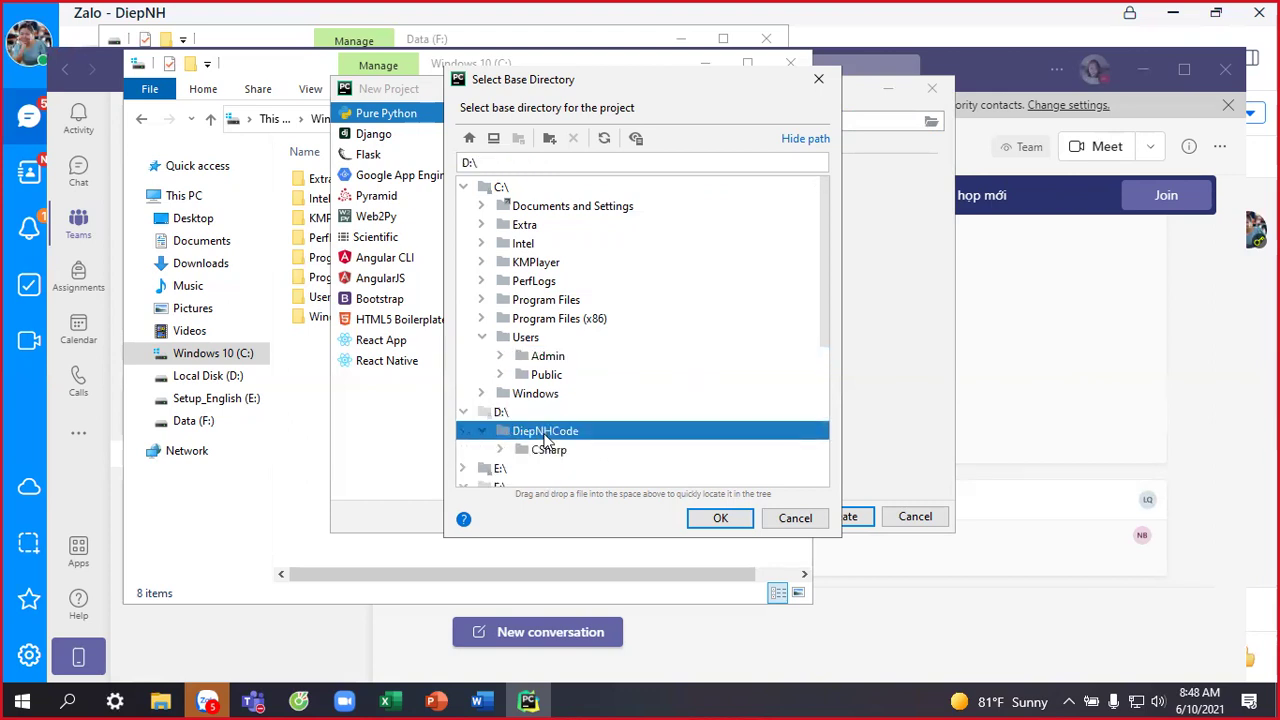
pyautogui.doubleClick(545, 438)
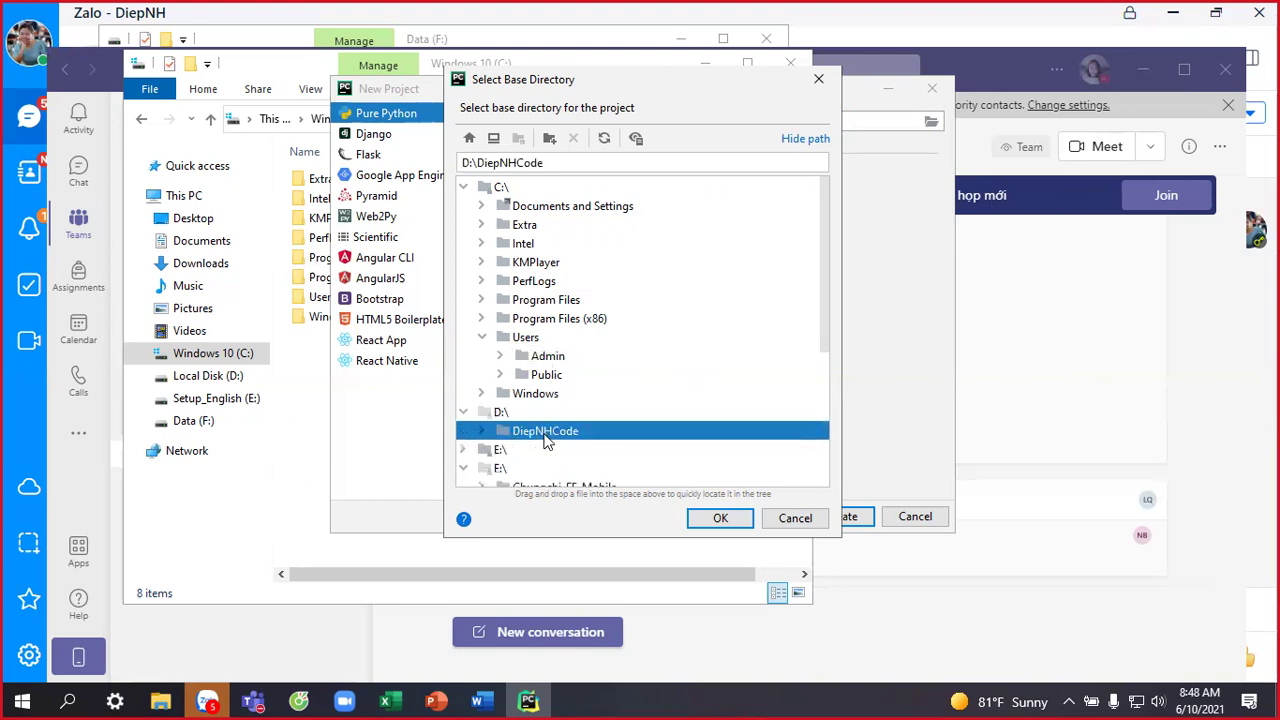
pyautogui.click(720, 517)
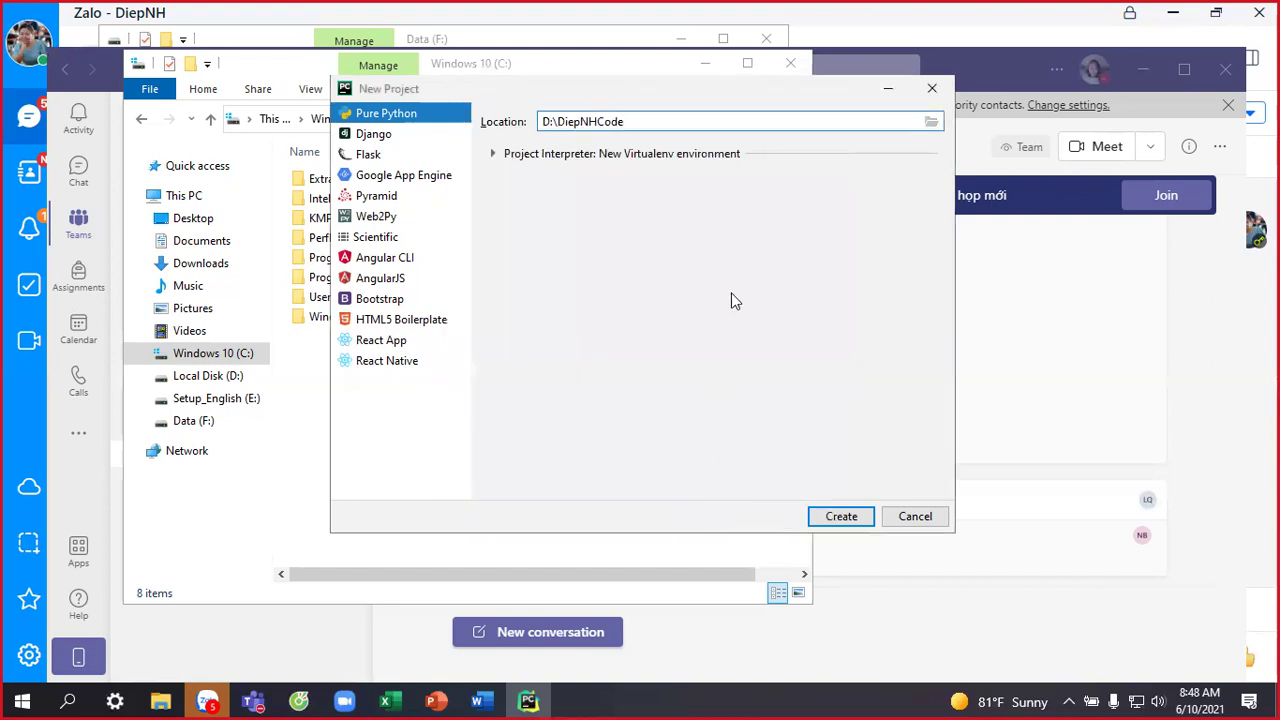
pyautogui.write('\\PythonCode')
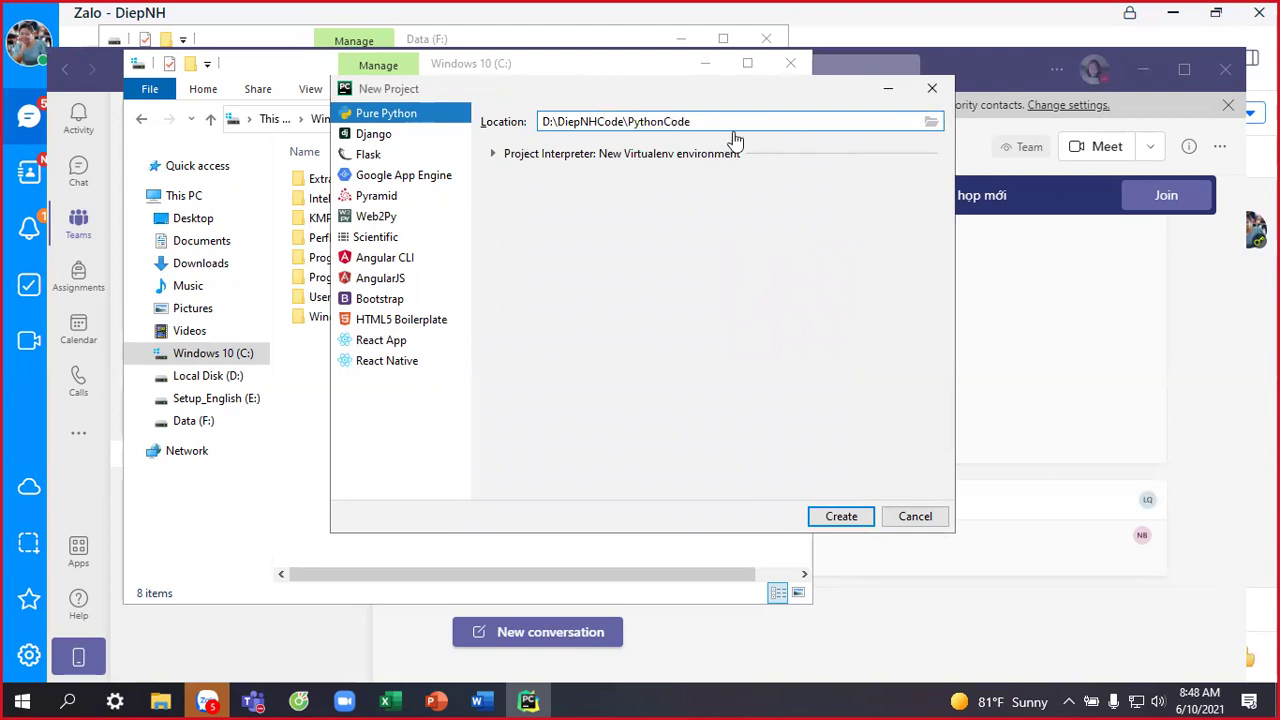
pyautogui.click(843, 520)
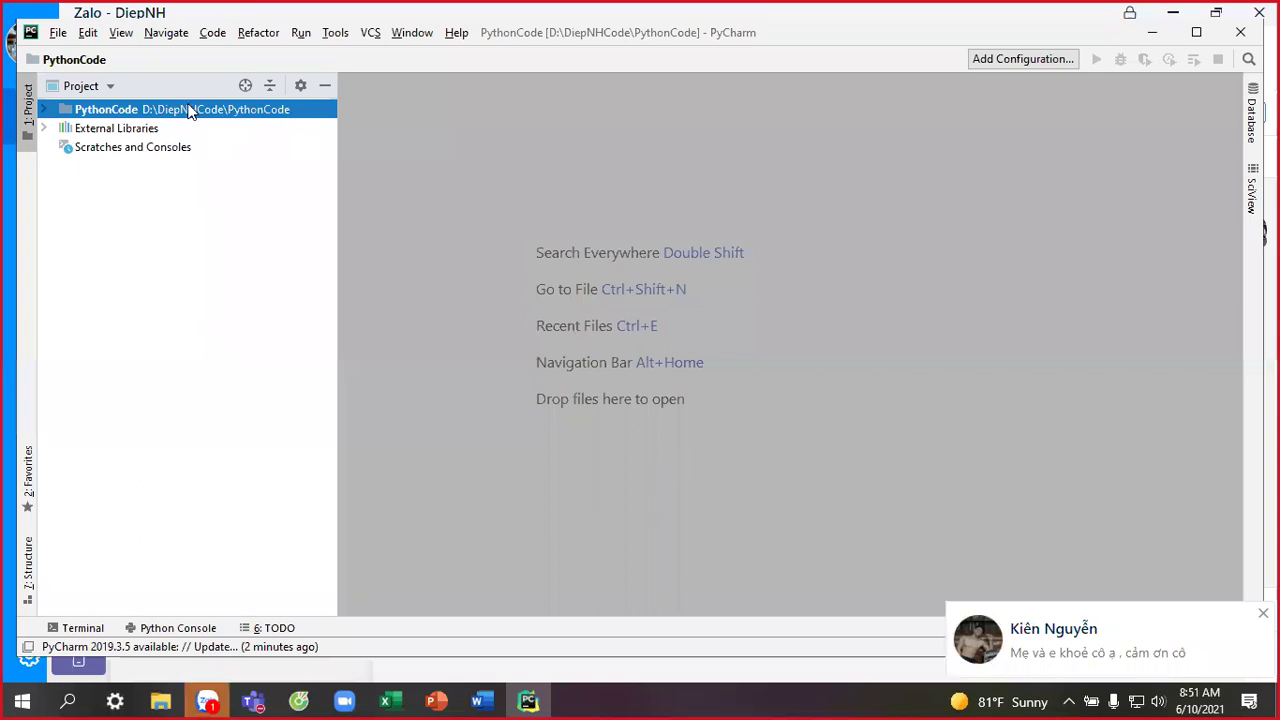
# Add a thu.py file to PythonCode and write print("Hello") on its first line.
pyautogui.rightClick(145, 110)
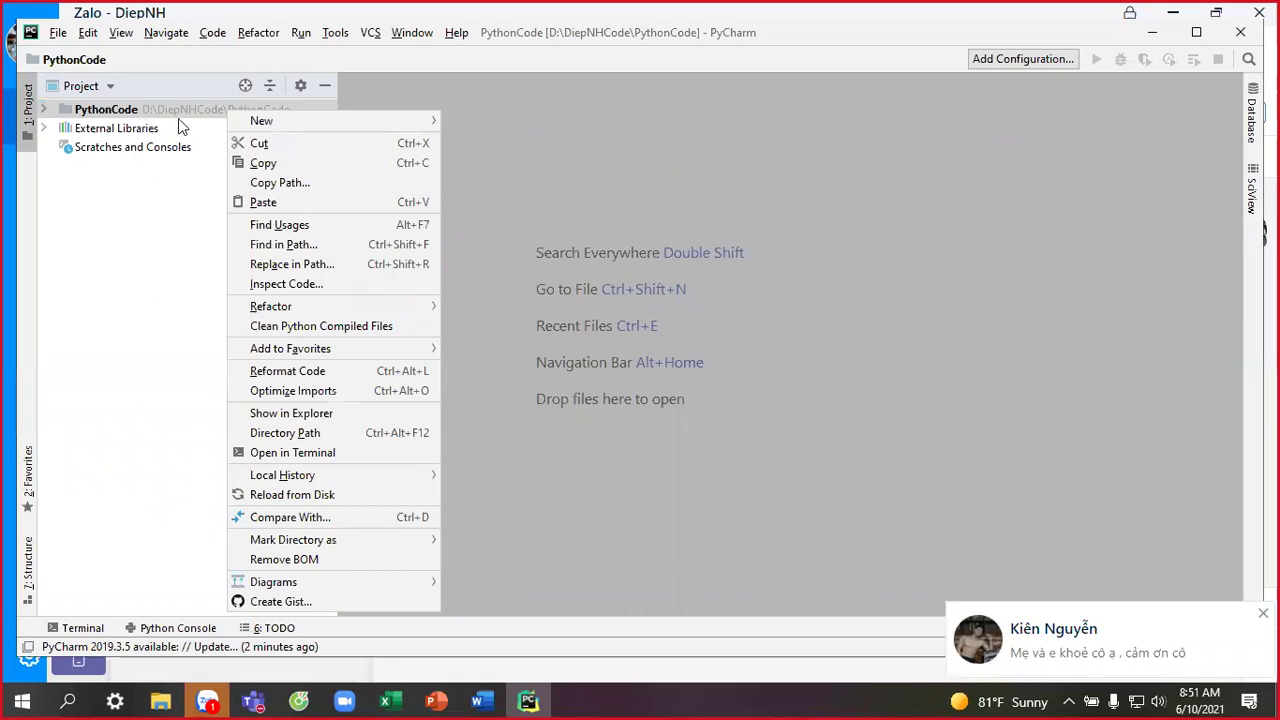
pyautogui.moveTo(281, 116)
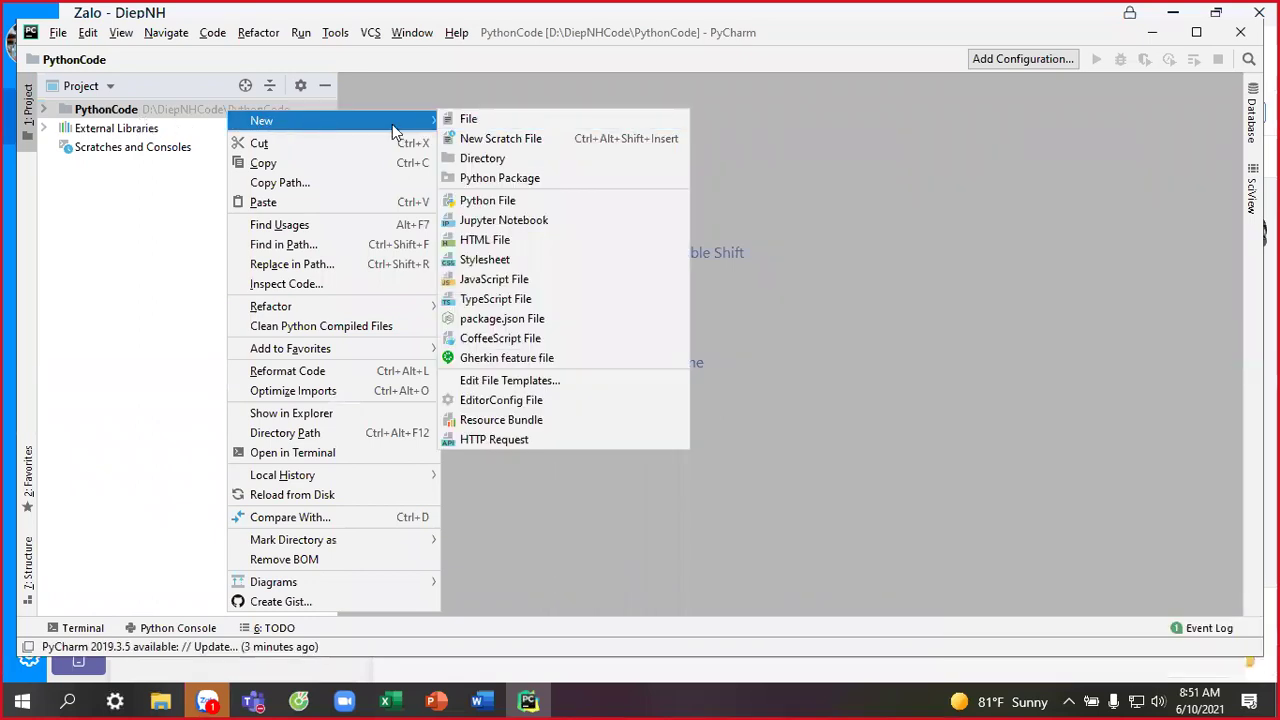
pyautogui.press('Escape')
pyautogui.press('Escape')
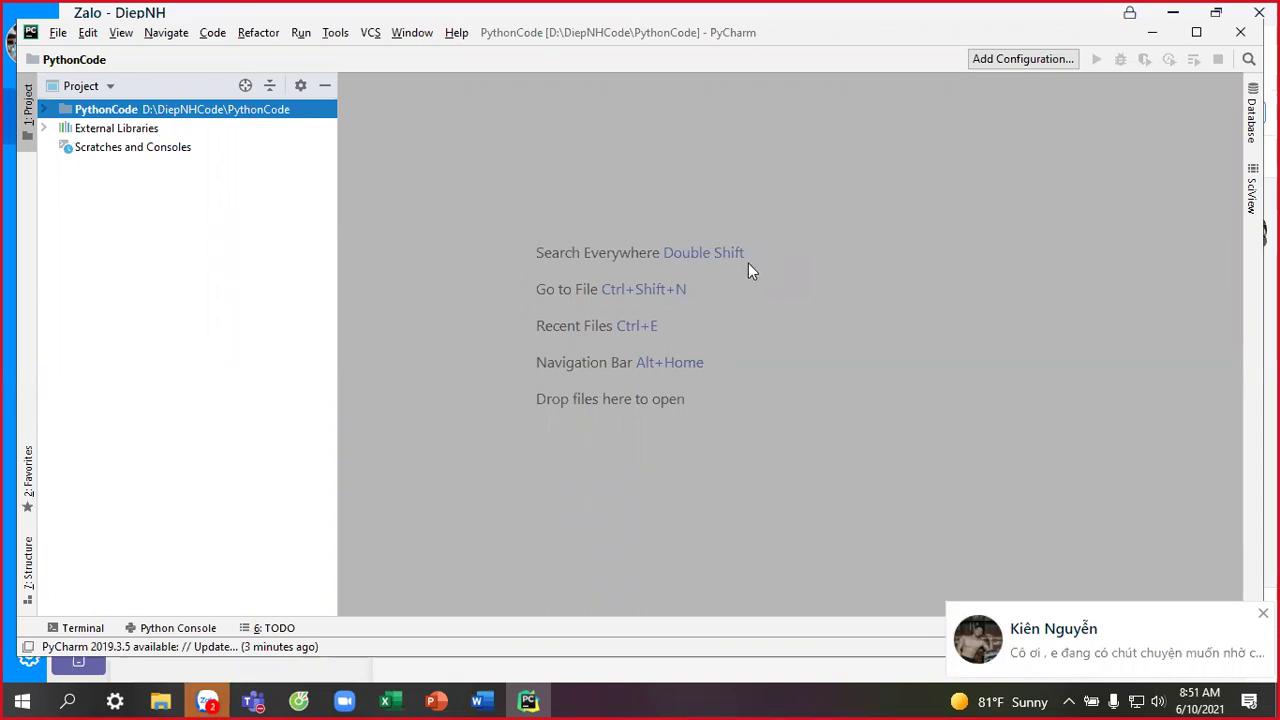
pyautogui.rightClick(152, 107)
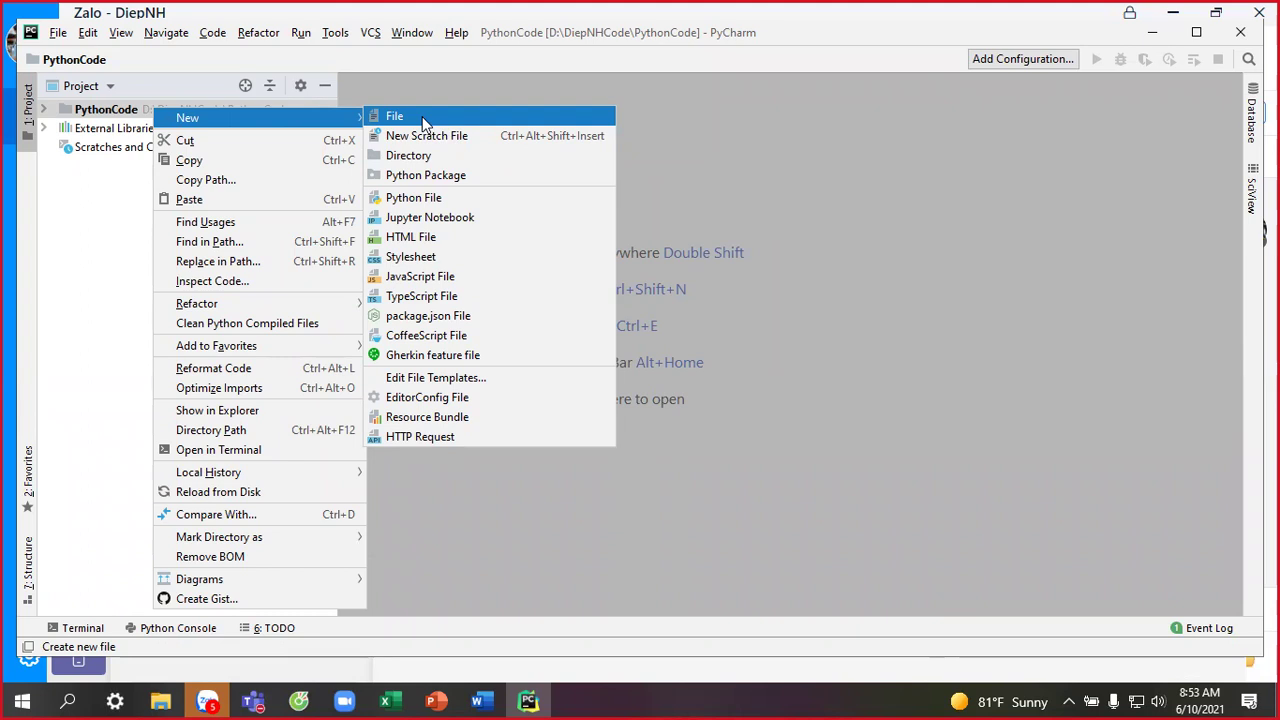
pyautogui.click(422, 117)
pyautogui.write('th')
pyautogui.press('BackSpace')
pyautogui.press('BackSpace')
pyautogui.write('thu.py')
pyautogui.press('Return')
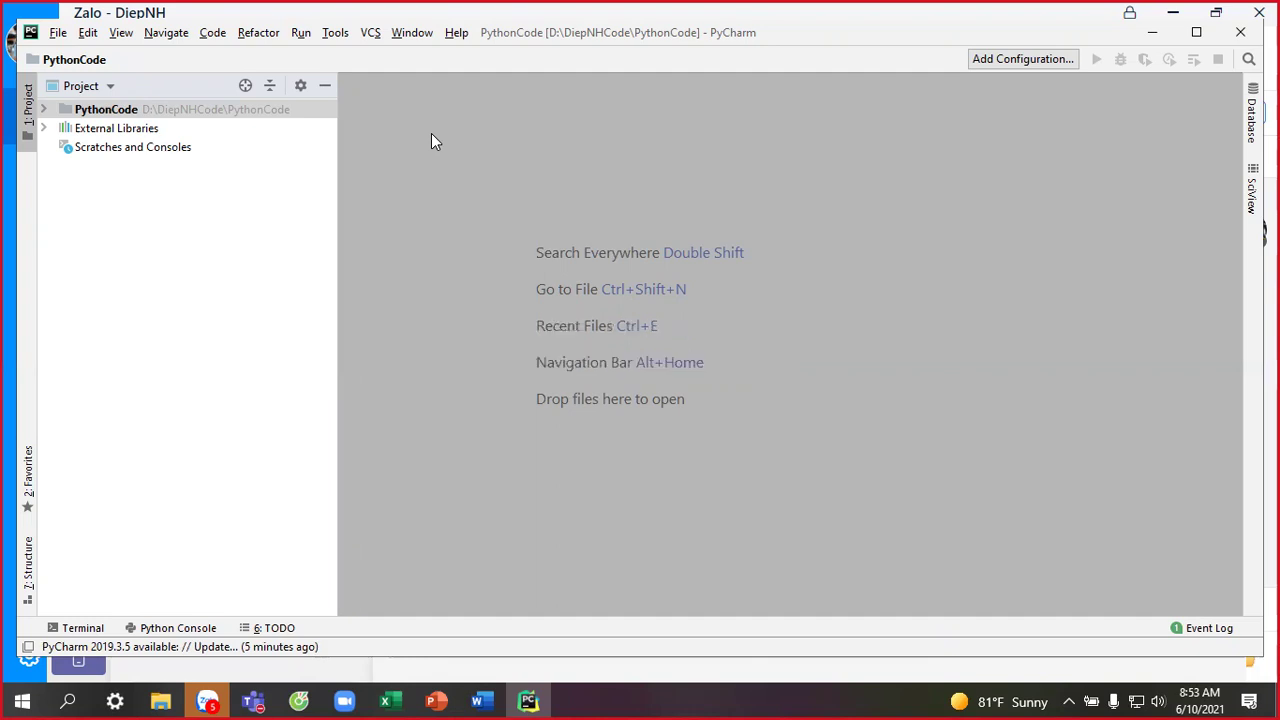
pyautogui.write('pri')
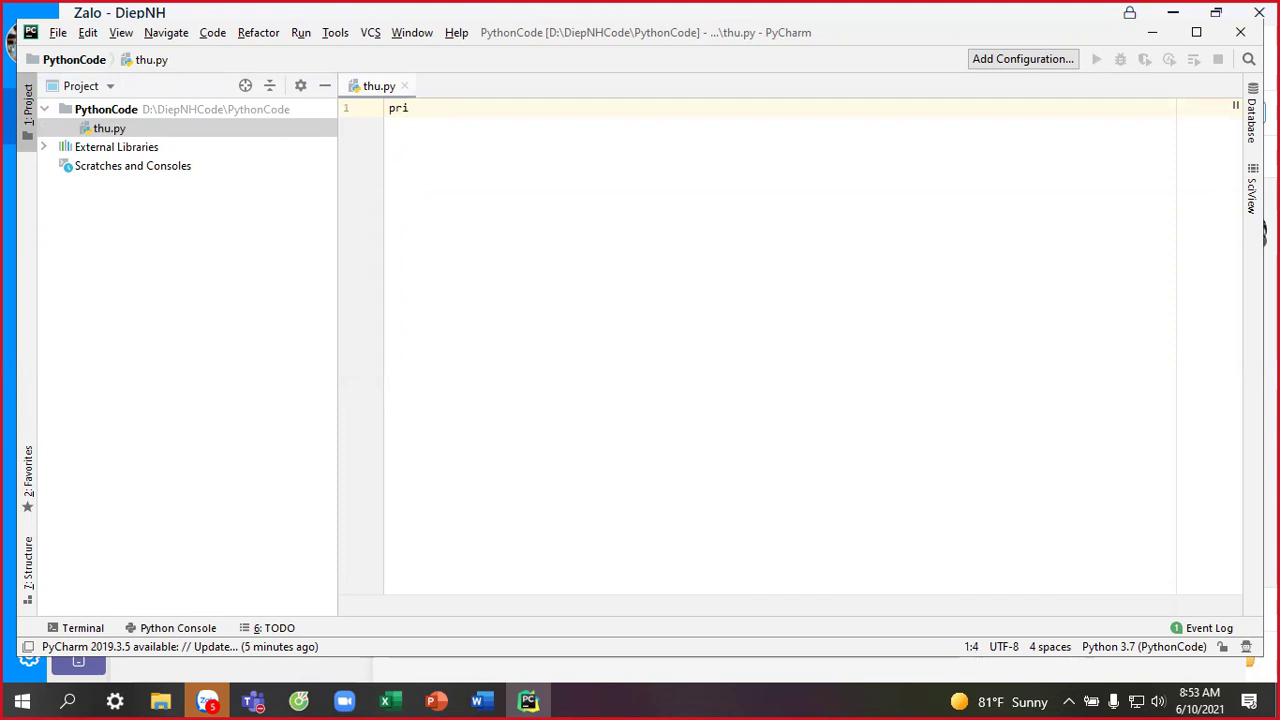
pyautogui.write('nt("Hello')
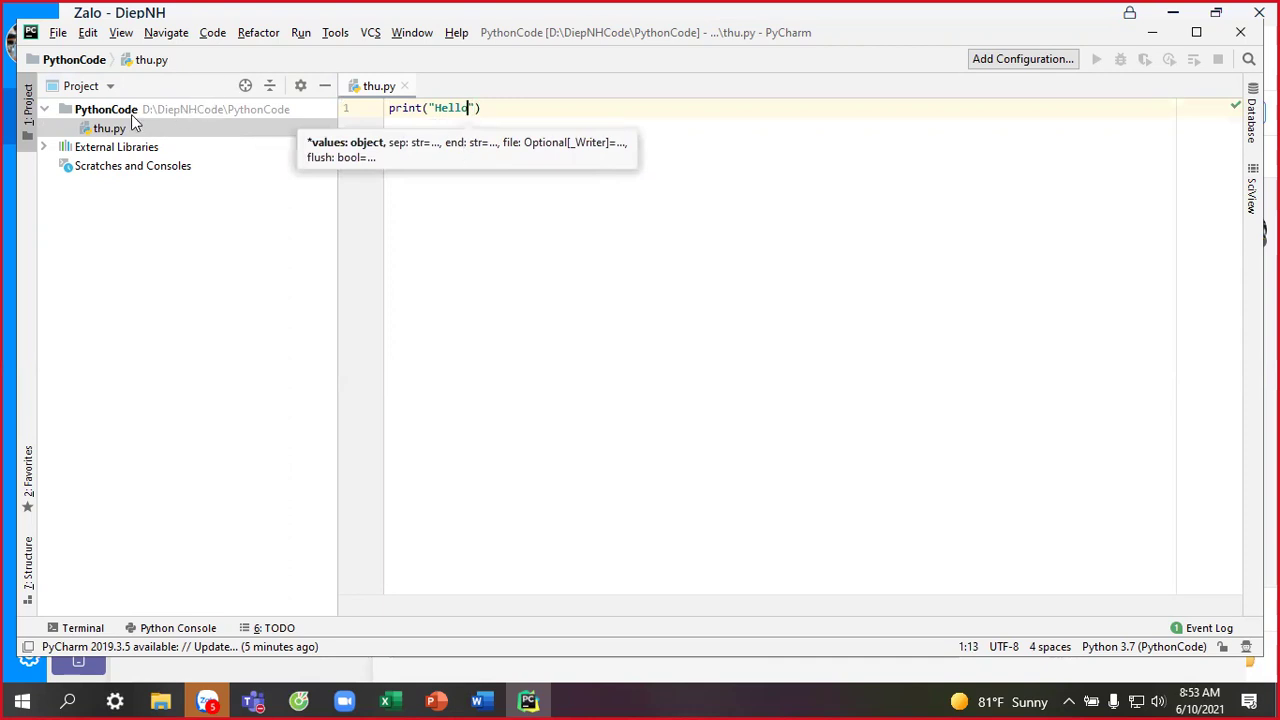
pyautogui.click(131, 112)
# Create data.txt in PythonCode and type short sample lines, from 'dfd' down to 'gv'.
pyautogui.rightClick(132, 113)
pyautogui.moveTo(320, 126)
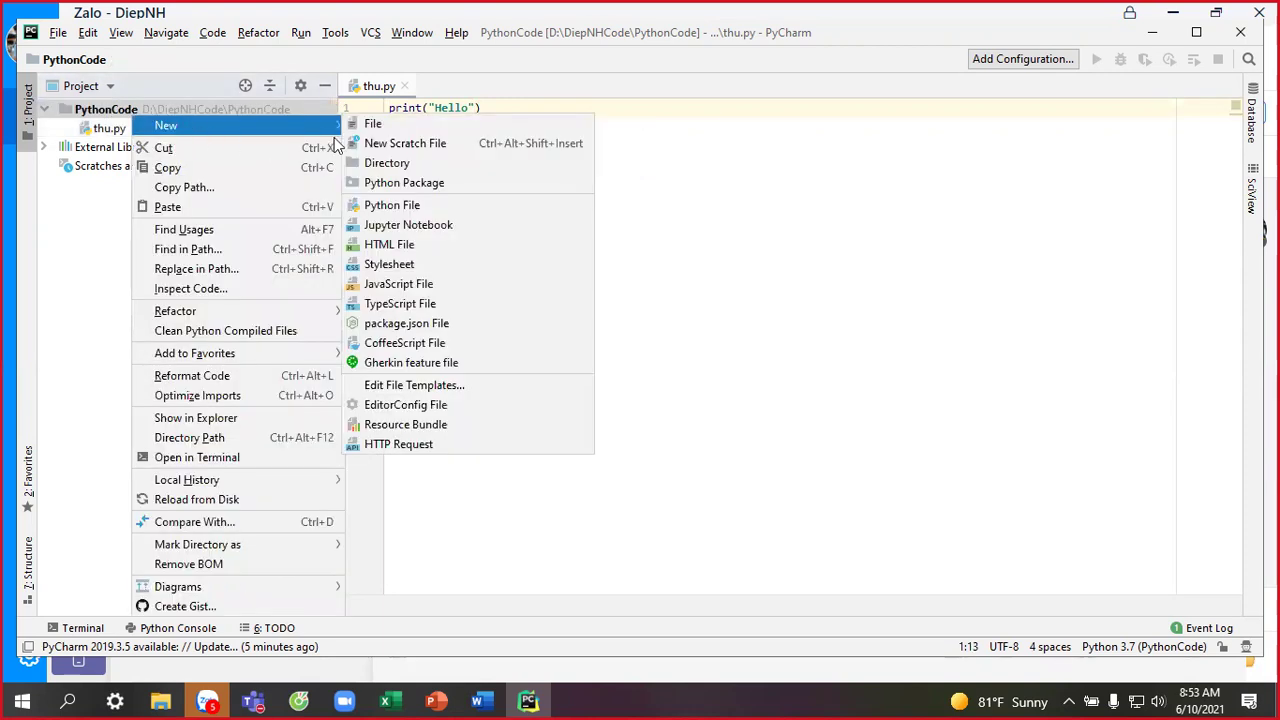
pyautogui.click(374, 123)
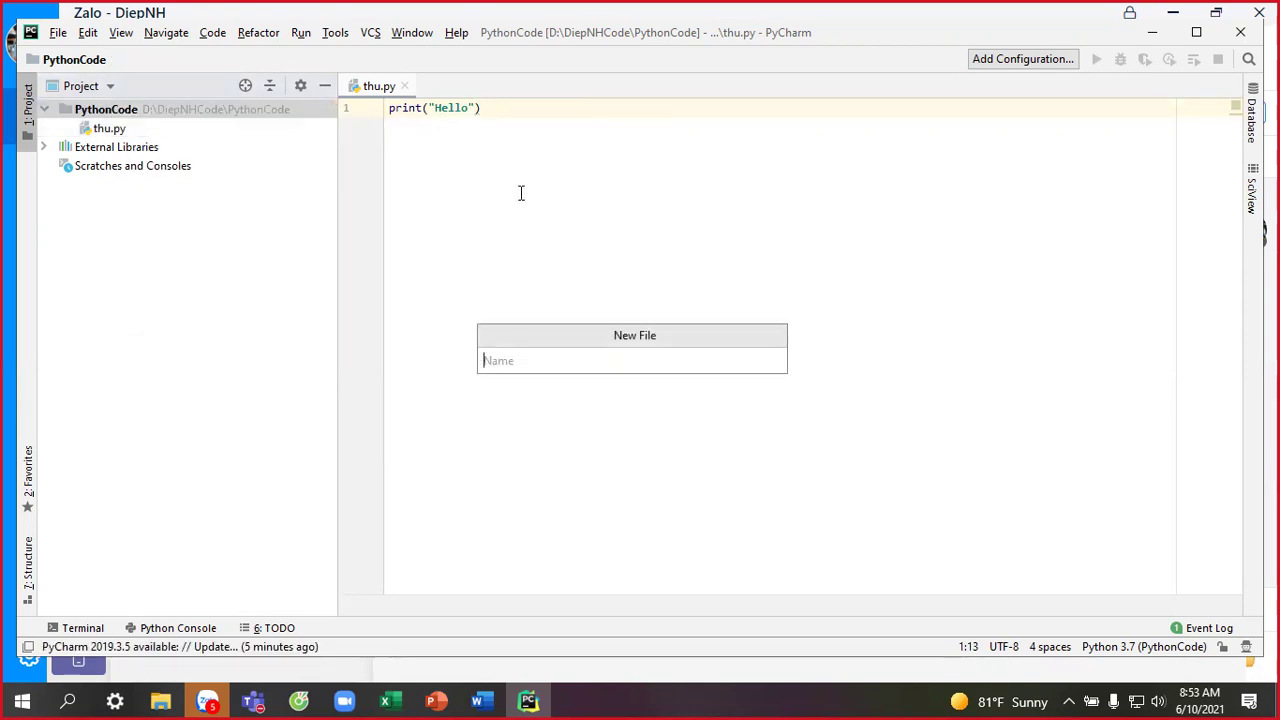
pyautogui.write('data.txt')
pyautogui.press('Return')
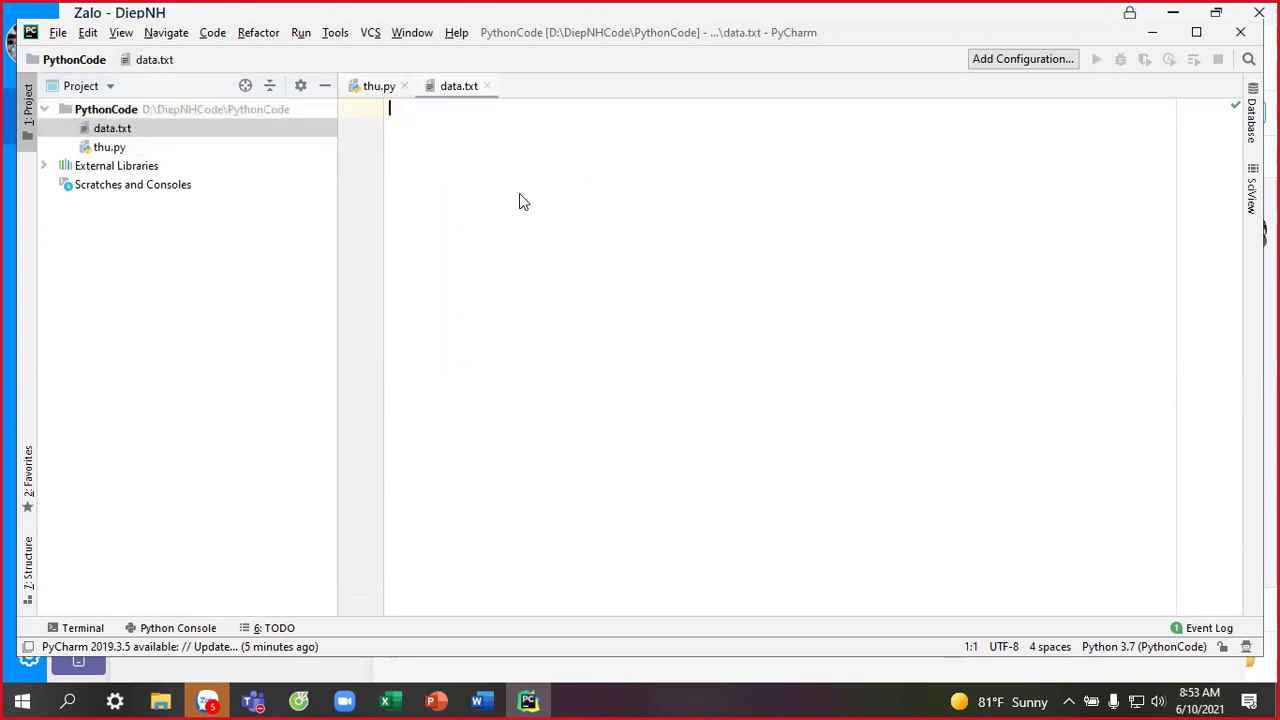
pyautogui.write('dfd')
pyautogui.press('Return')
pyautogui.write('fsdf vsf vsf vfs vfs gv')
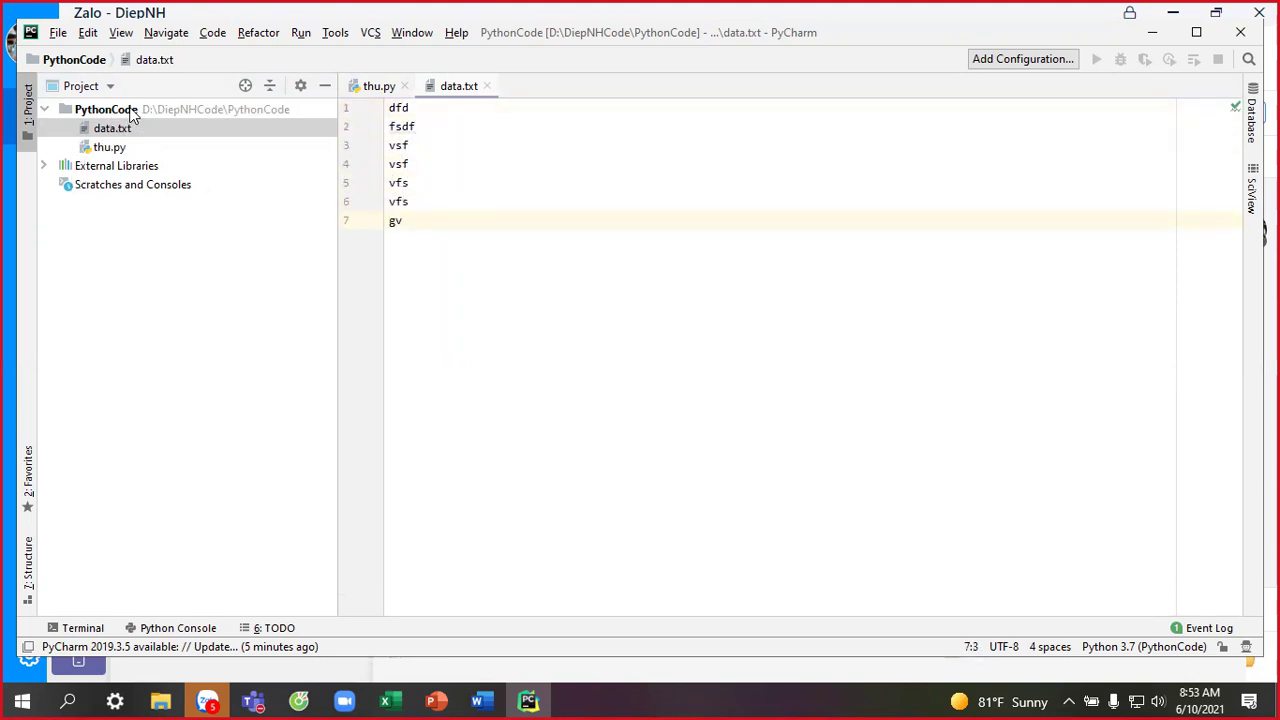
# Create a new empty file named thu2.html at the PythonCode project root.
pyautogui.rightClick(130, 116)
pyautogui.moveTo(230, 118)
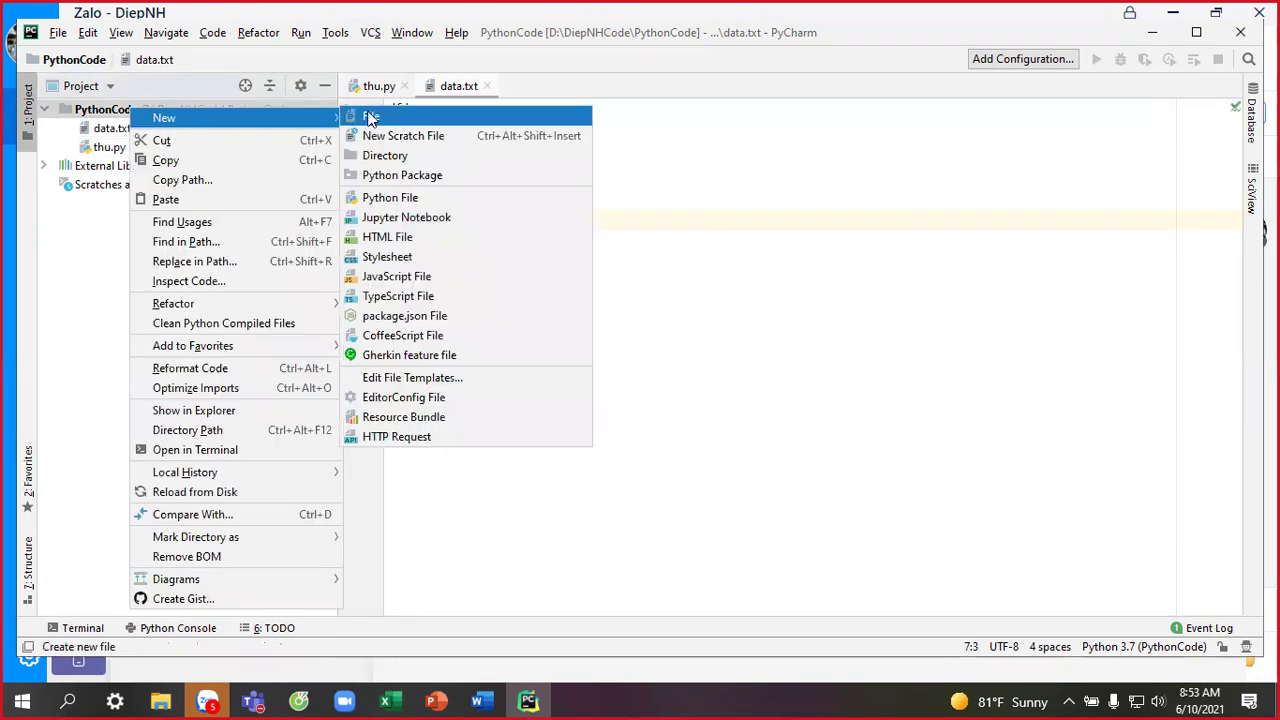
pyautogui.click(387, 119)
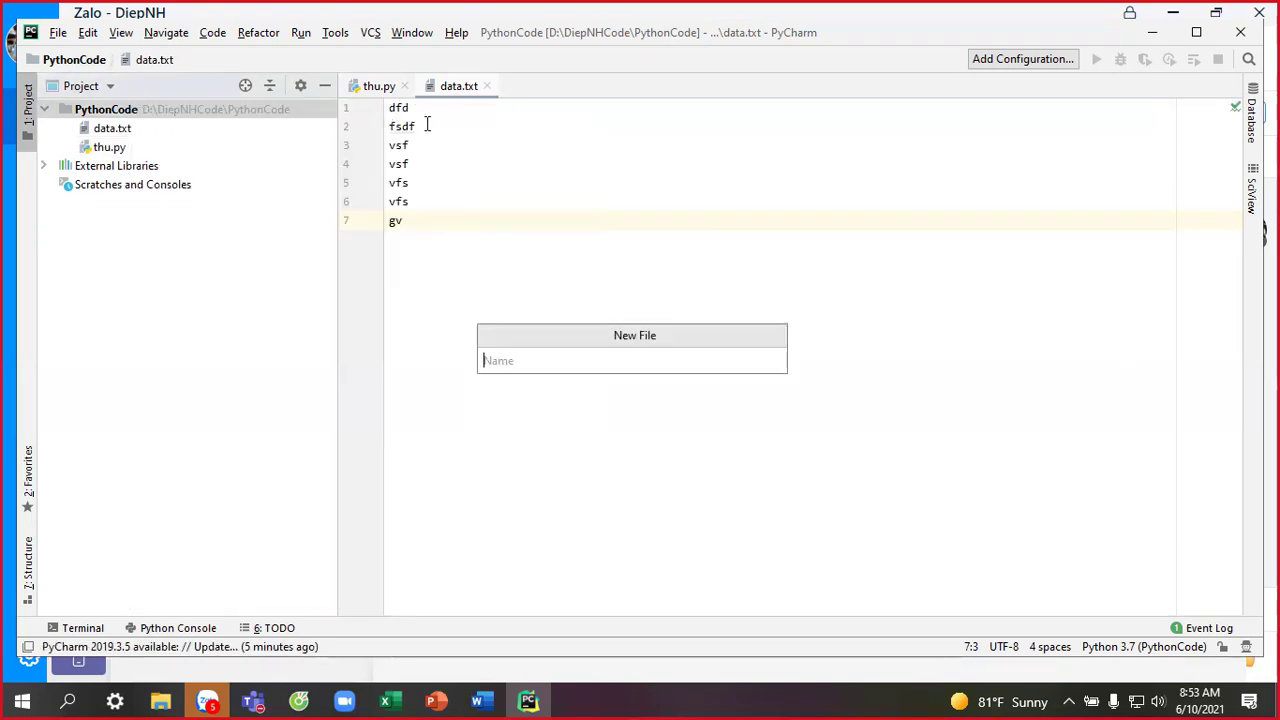
pyautogui.write('thu2.h')
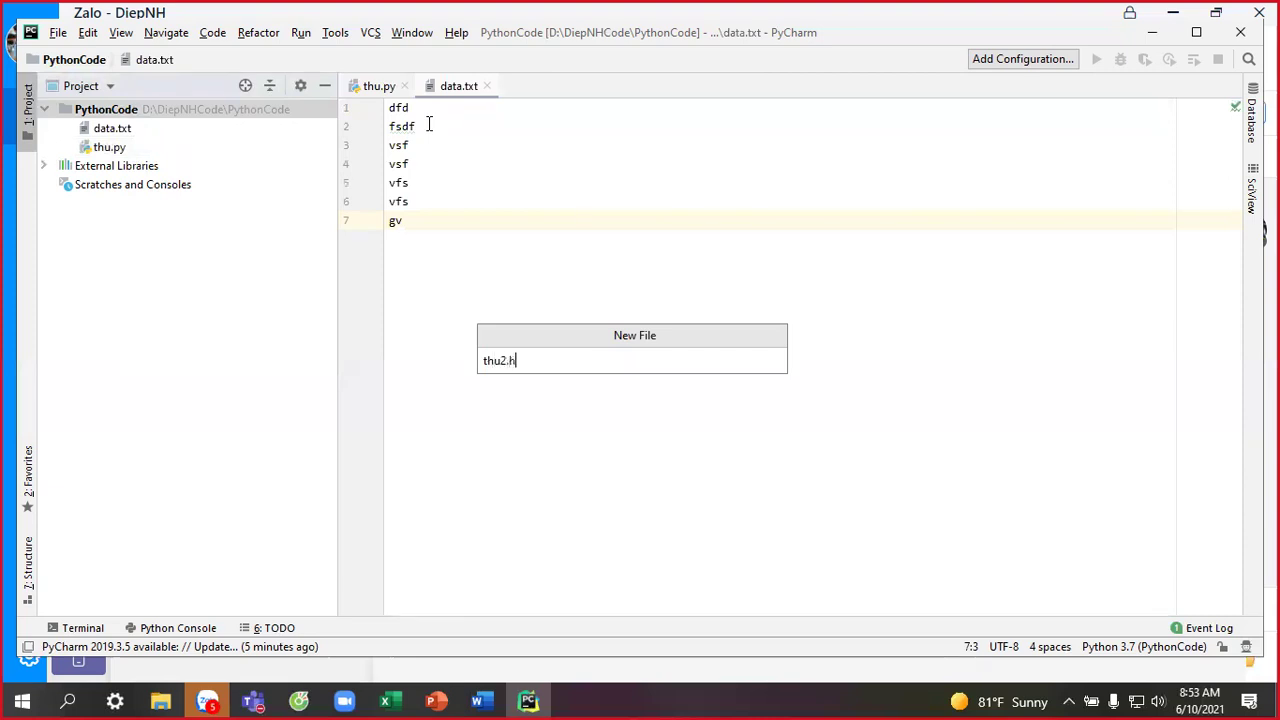
pyautogui.write('tml')
pyautogui.press('Return')
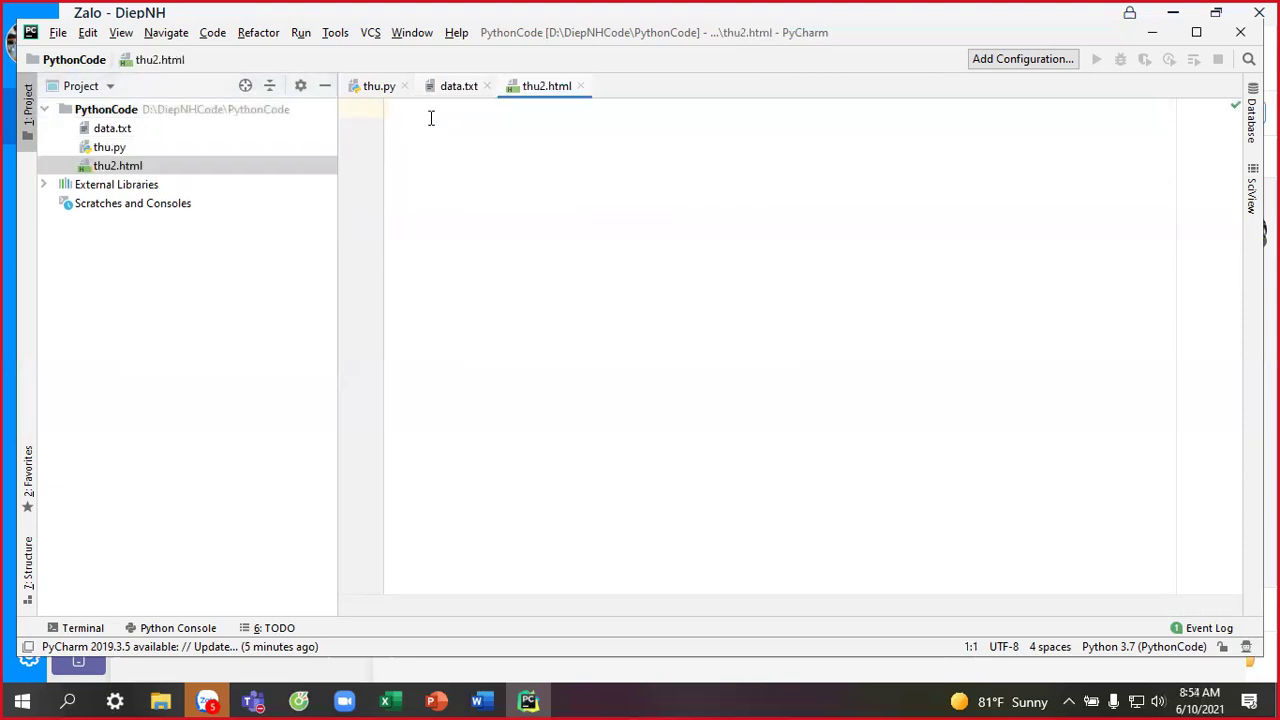
# Create da.json and begin a JSON object containing "id": 1.
pyautogui.rightClick(121, 109)
pyautogui.moveTo(182, 120)
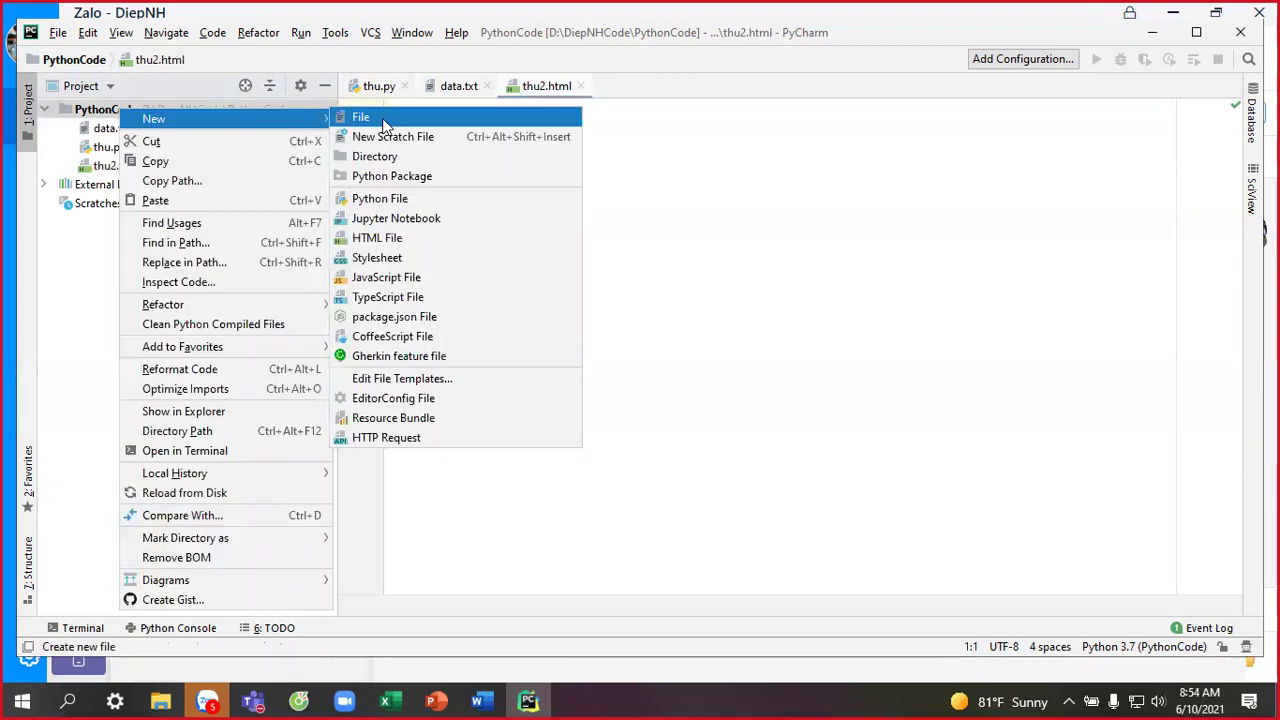
pyautogui.click(379, 113)
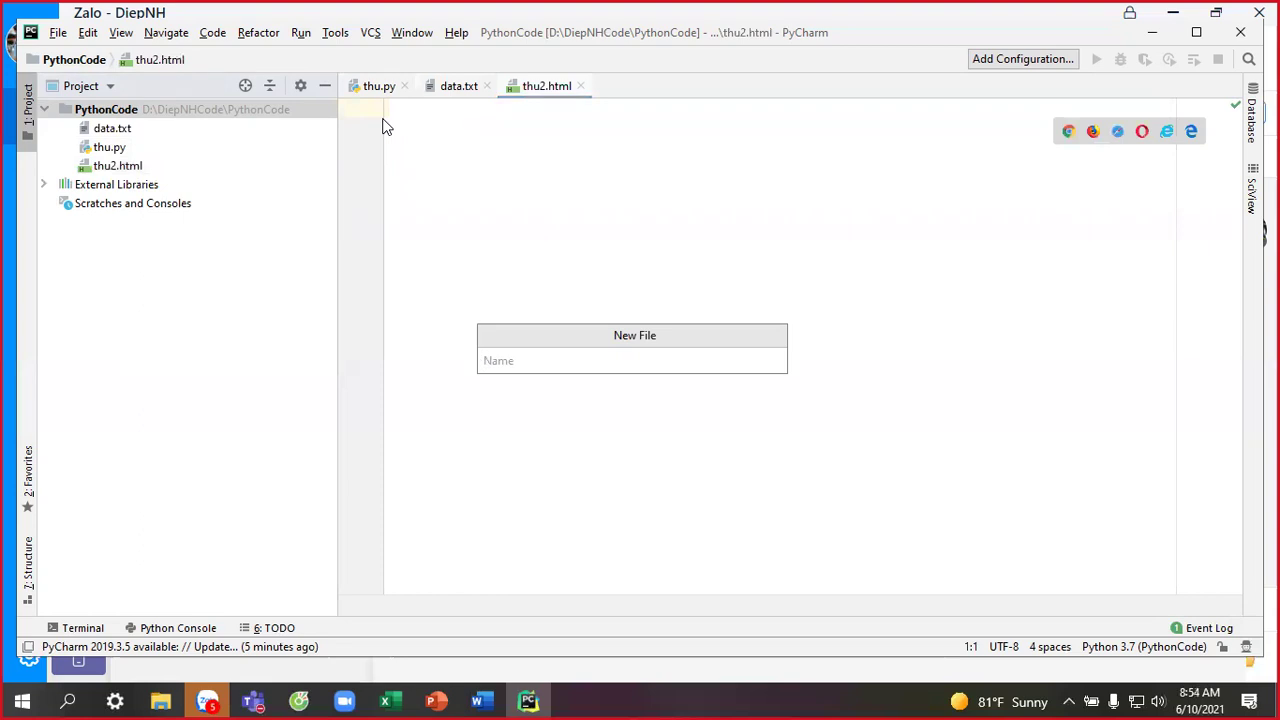
pyautogui.write('da')
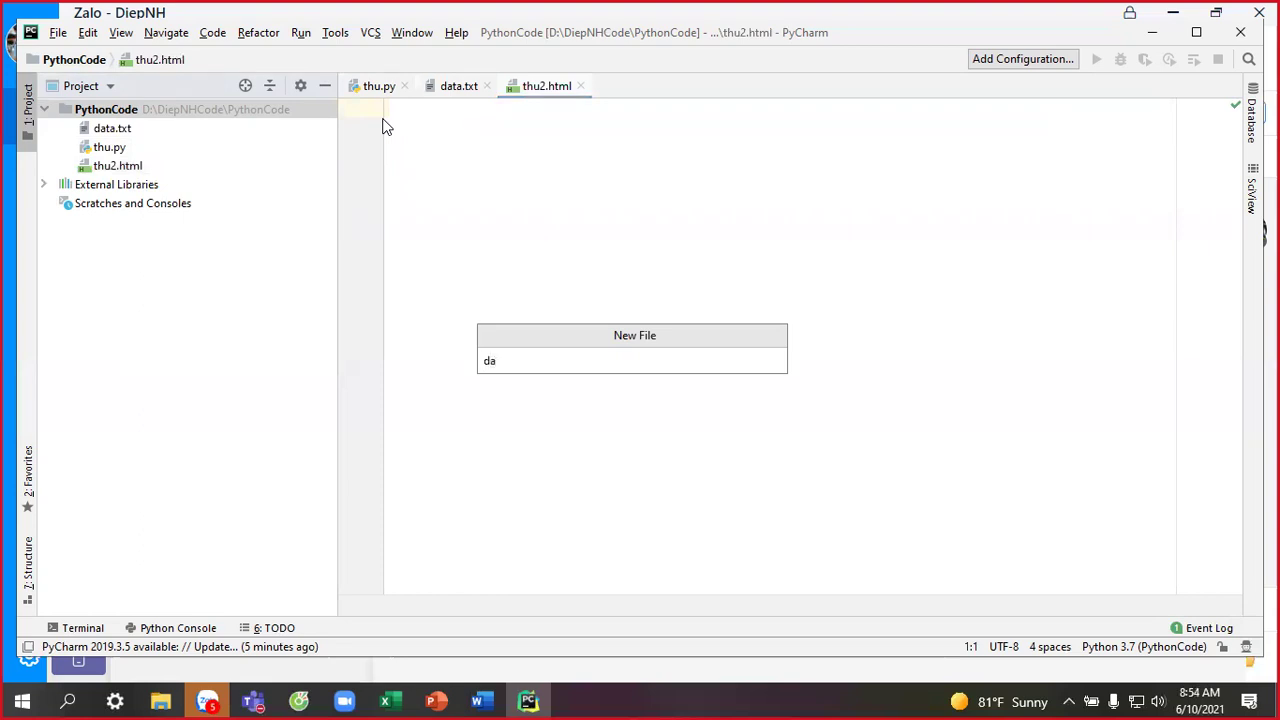
pyautogui.write('.json')
pyautogui.press('Return')
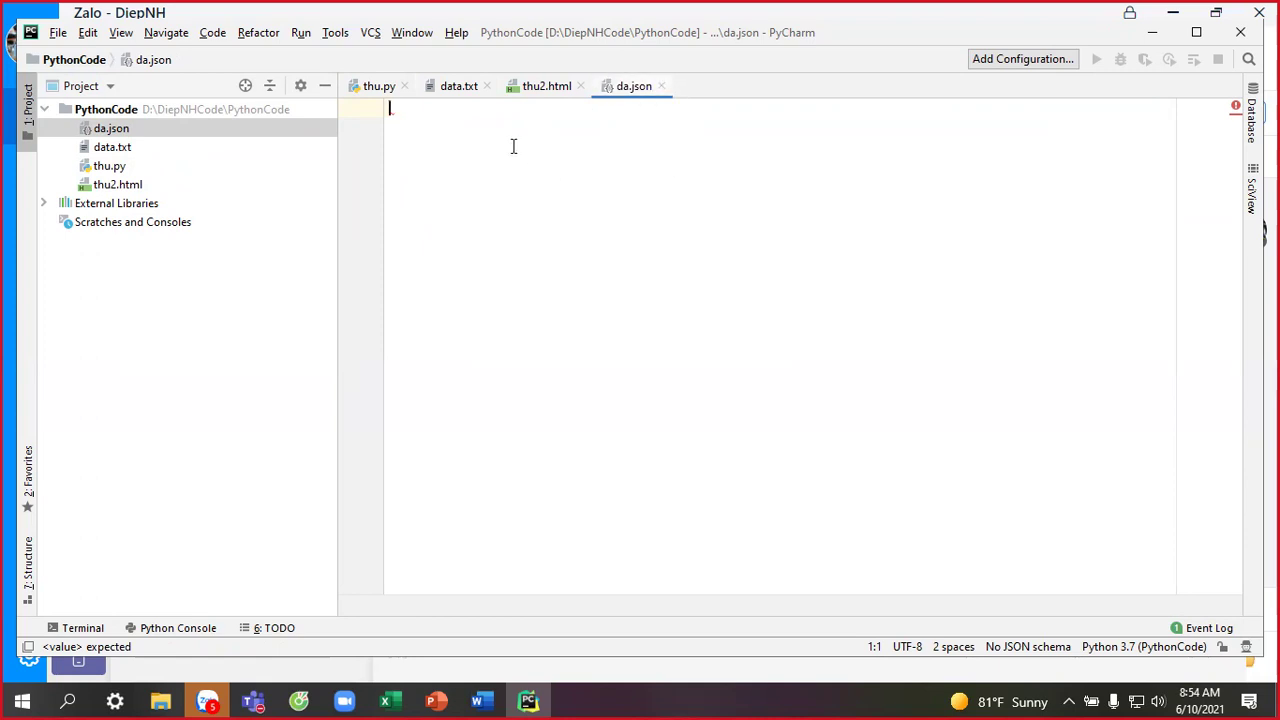
pyautogui.write('{')
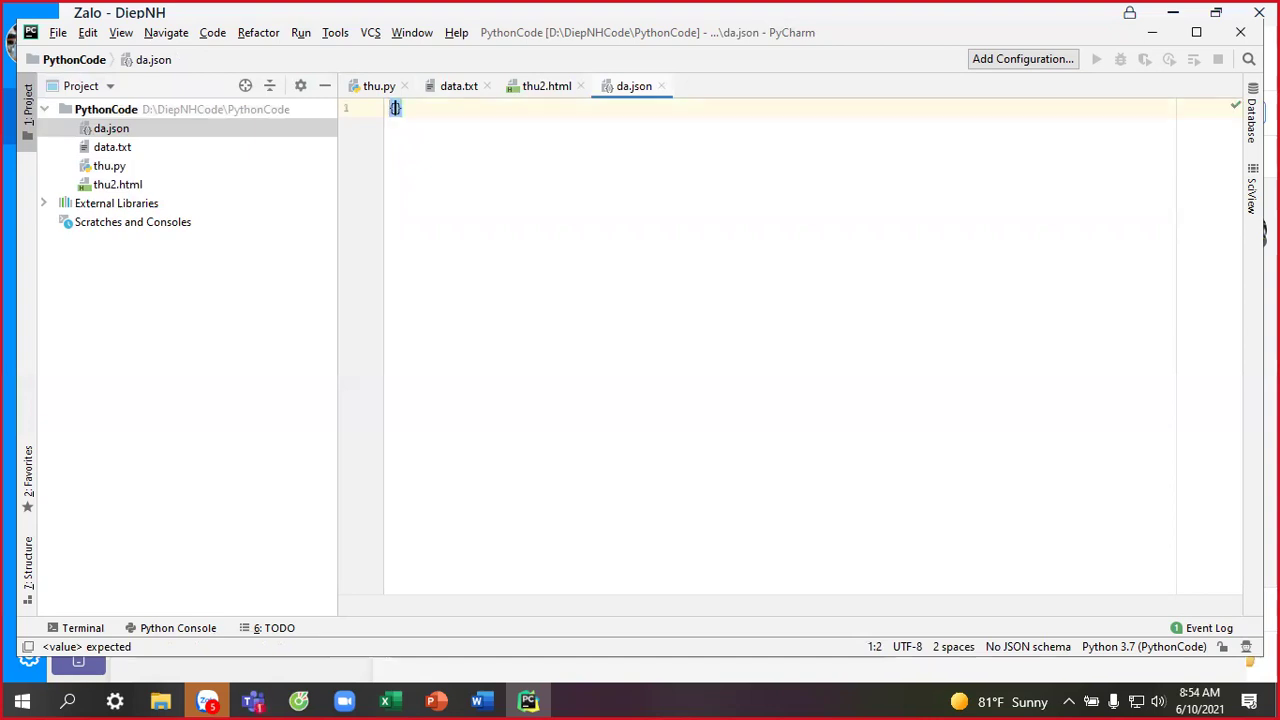
pyautogui.press('Return')
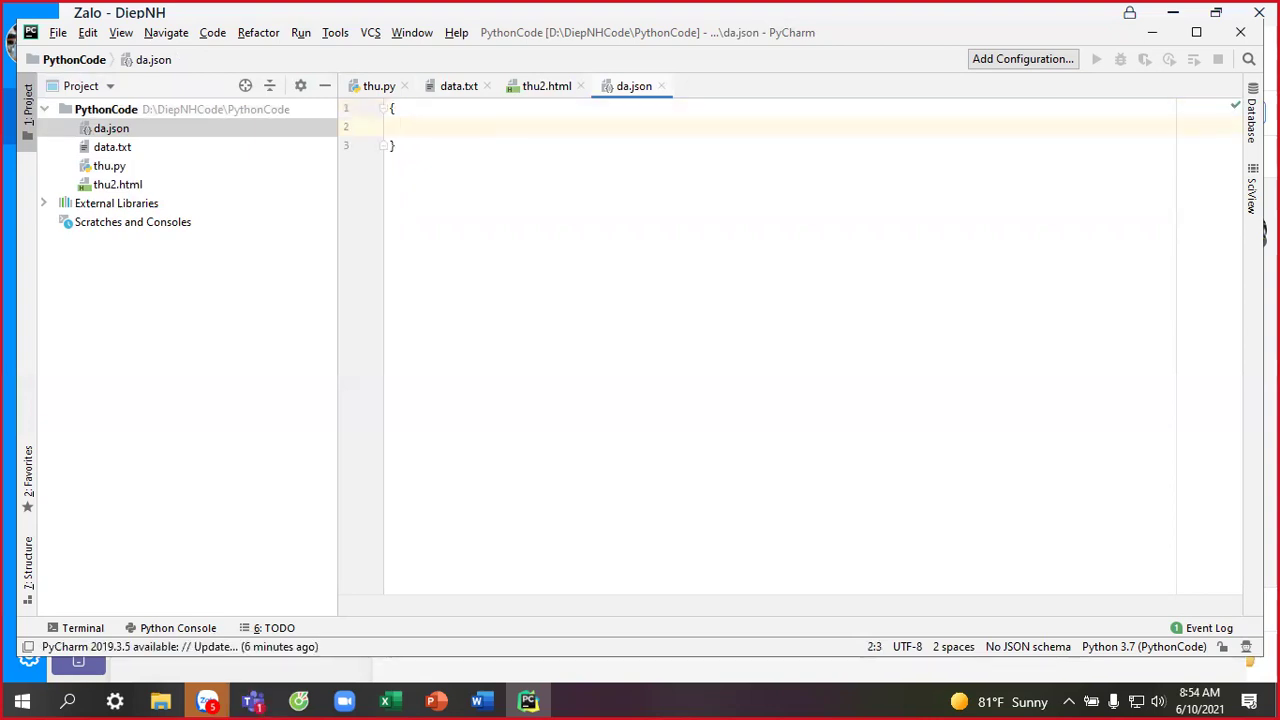
pyautogui.write('"id": 1')
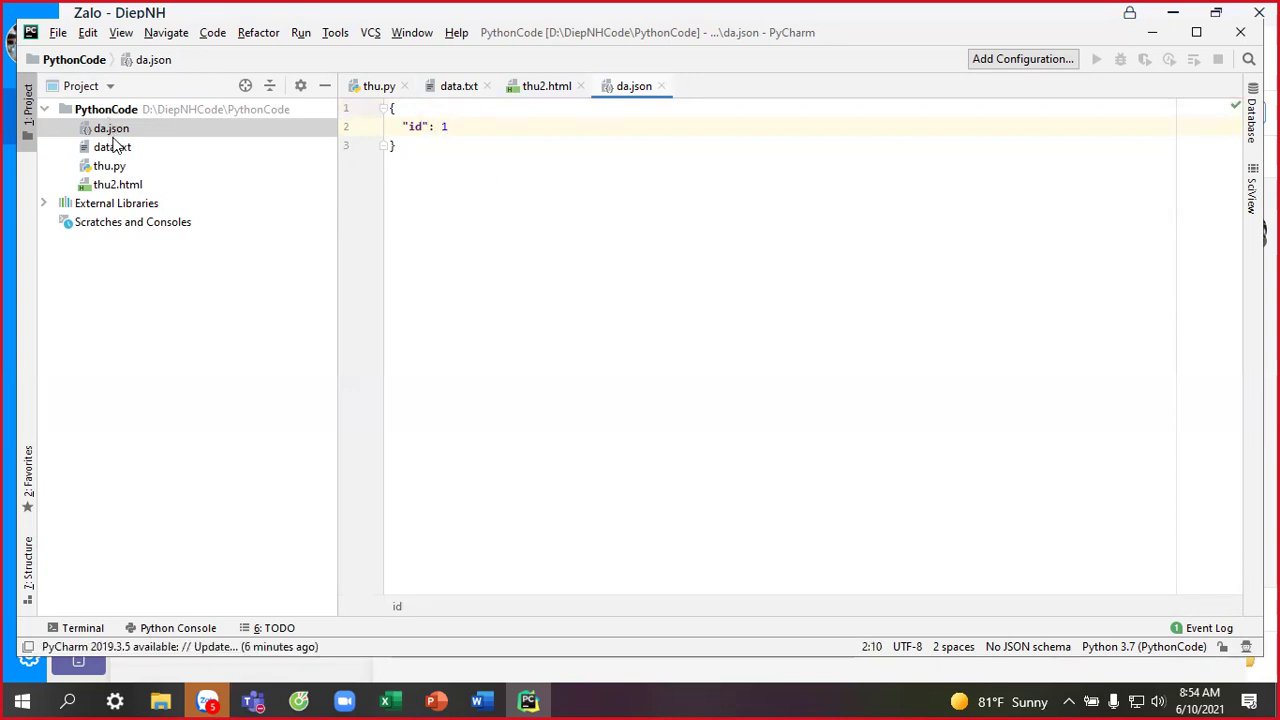
# Create a new folder named Data at the PythonCode project root.
pyautogui.rightClick(107, 112)
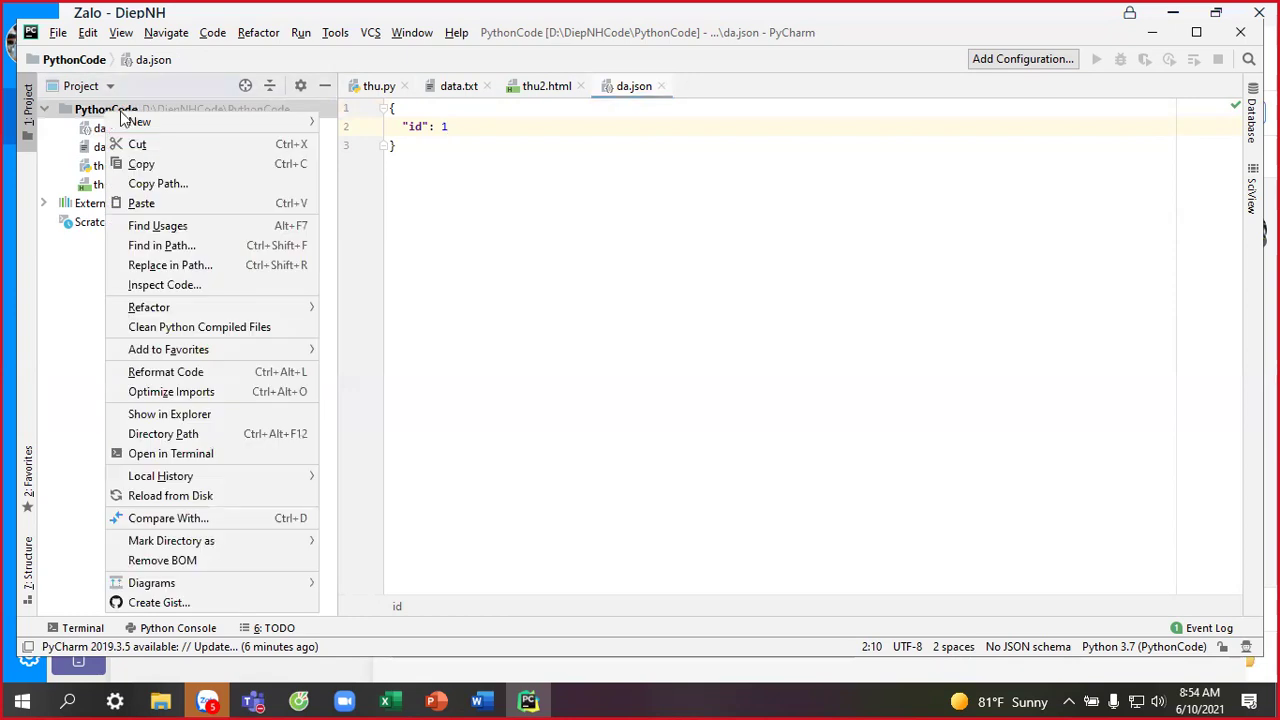
pyautogui.moveTo(200, 121)
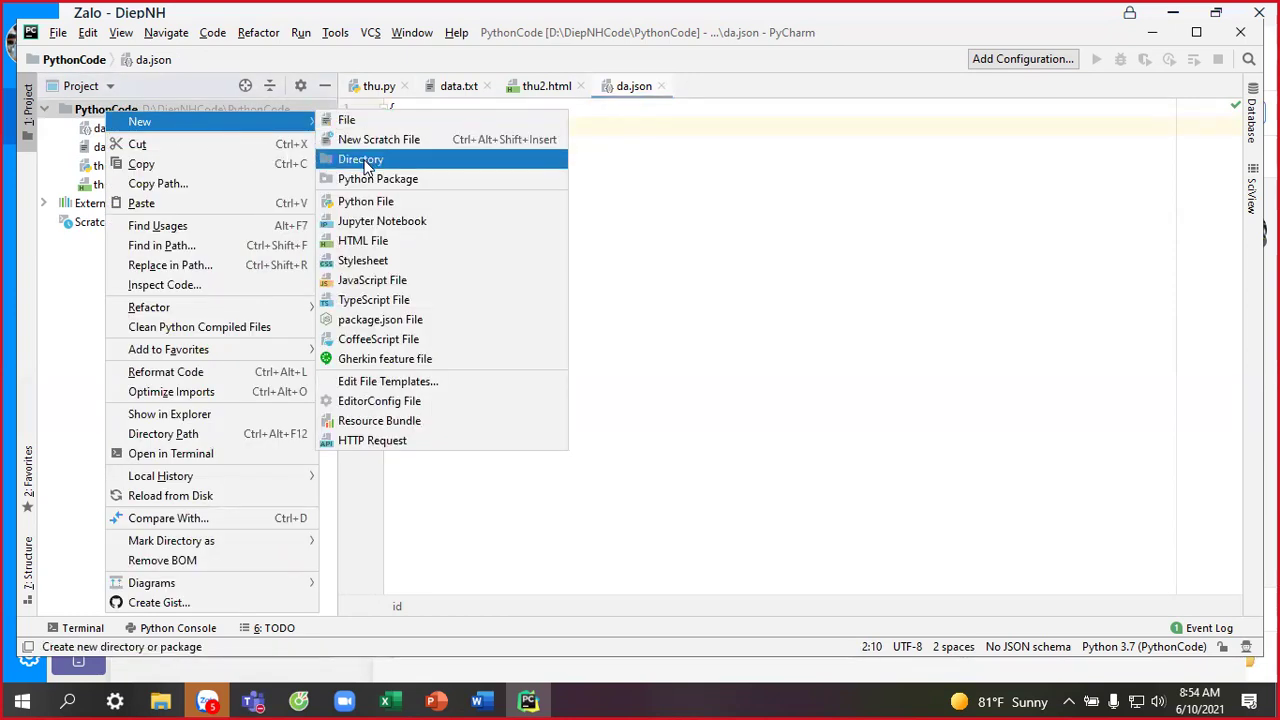
pyautogui.click(362, 160)
pyautogui.write('d')
pyautogui.press('BackSpace')
pyautogui.write('Data')
pyautogui.press('Return')
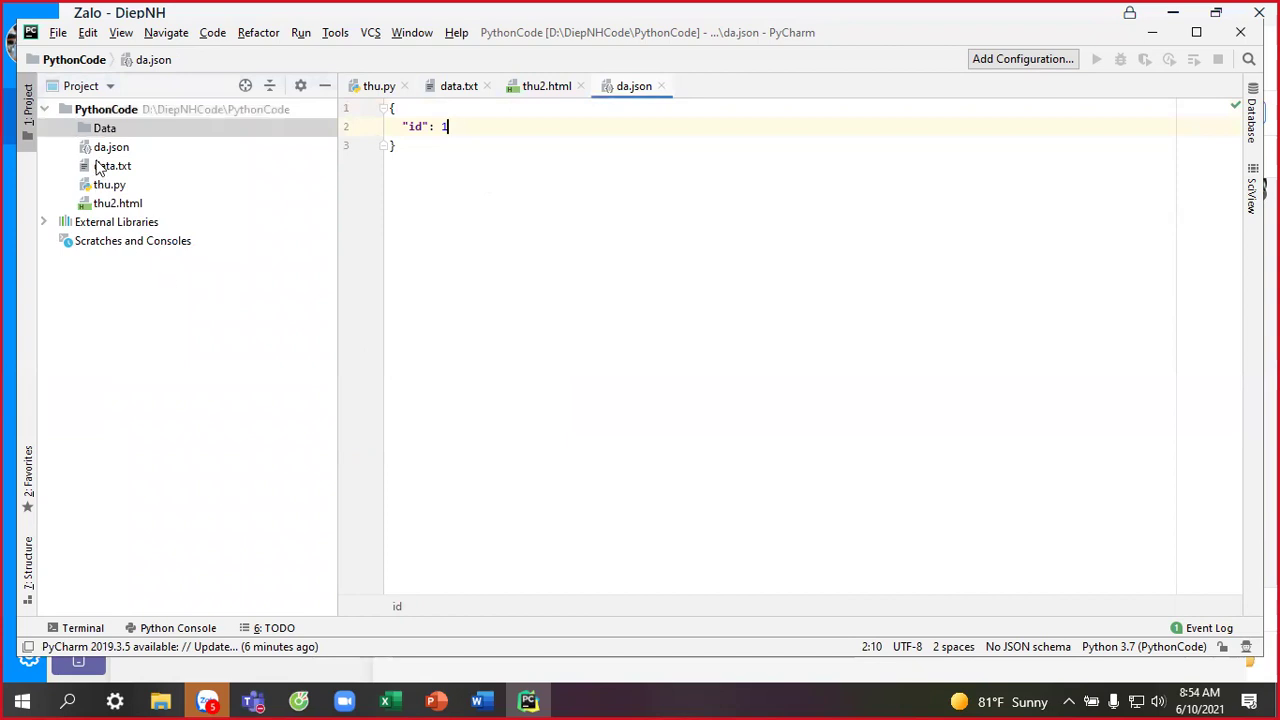
# Move da.json, data.txt and thu2.html into the Data folder and expand it.
pyautogui.click(108, 150)
pyautogui.hotkey('shift', 'Down')
pyautogui.hotkey('shift', 'Down')
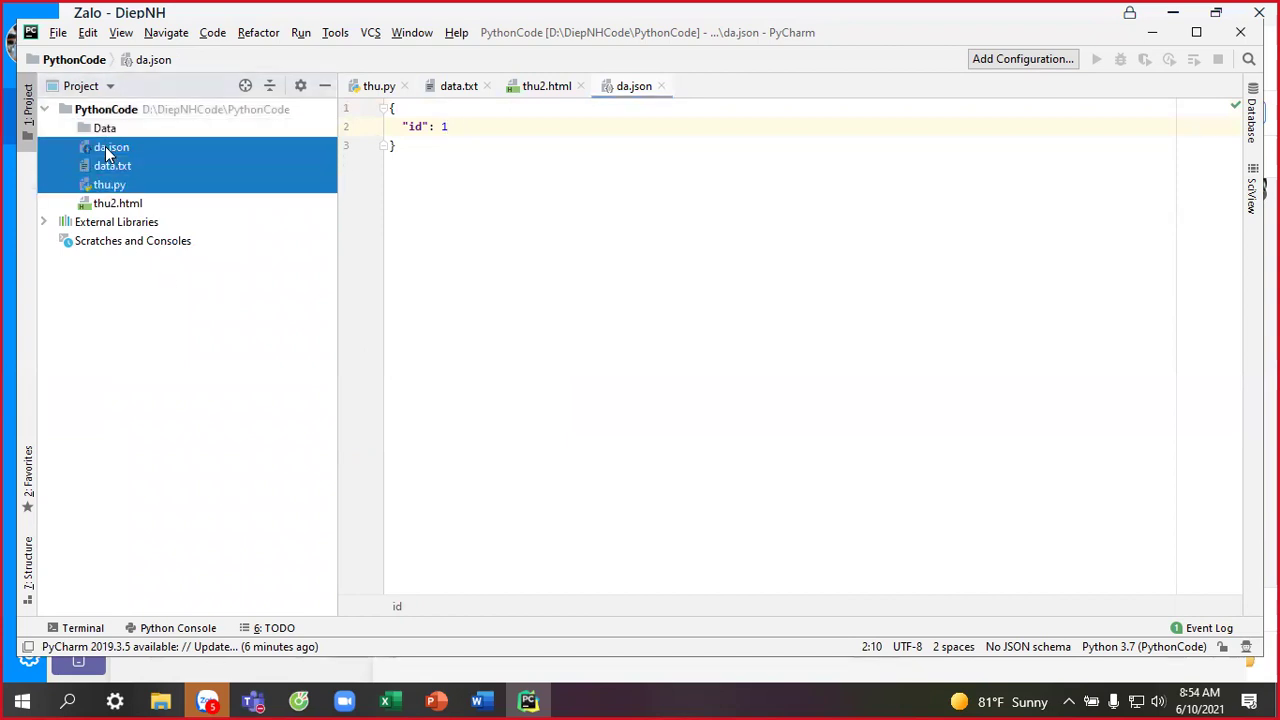
pyautogui.hotkey('shift', 'Down')
pyautogui.moveTo(110, 190); pyautogui.dragTo(112, 128)
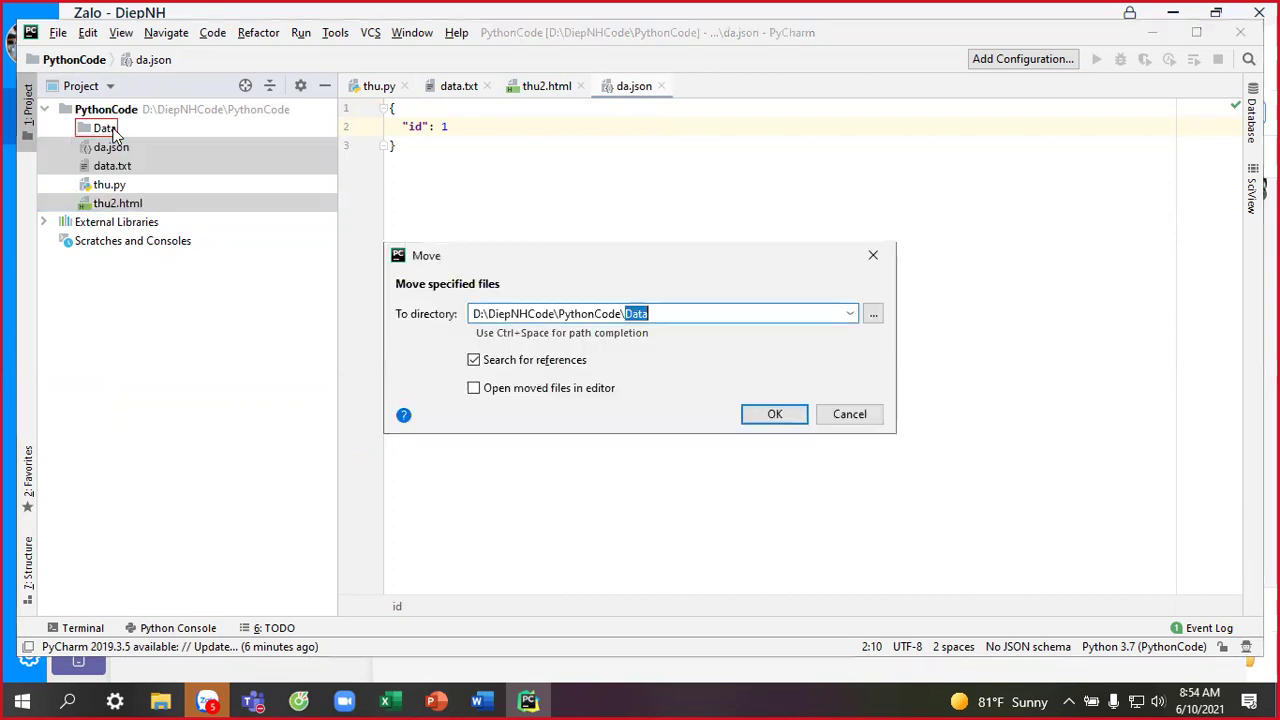
pyautogui.click(781, 418)
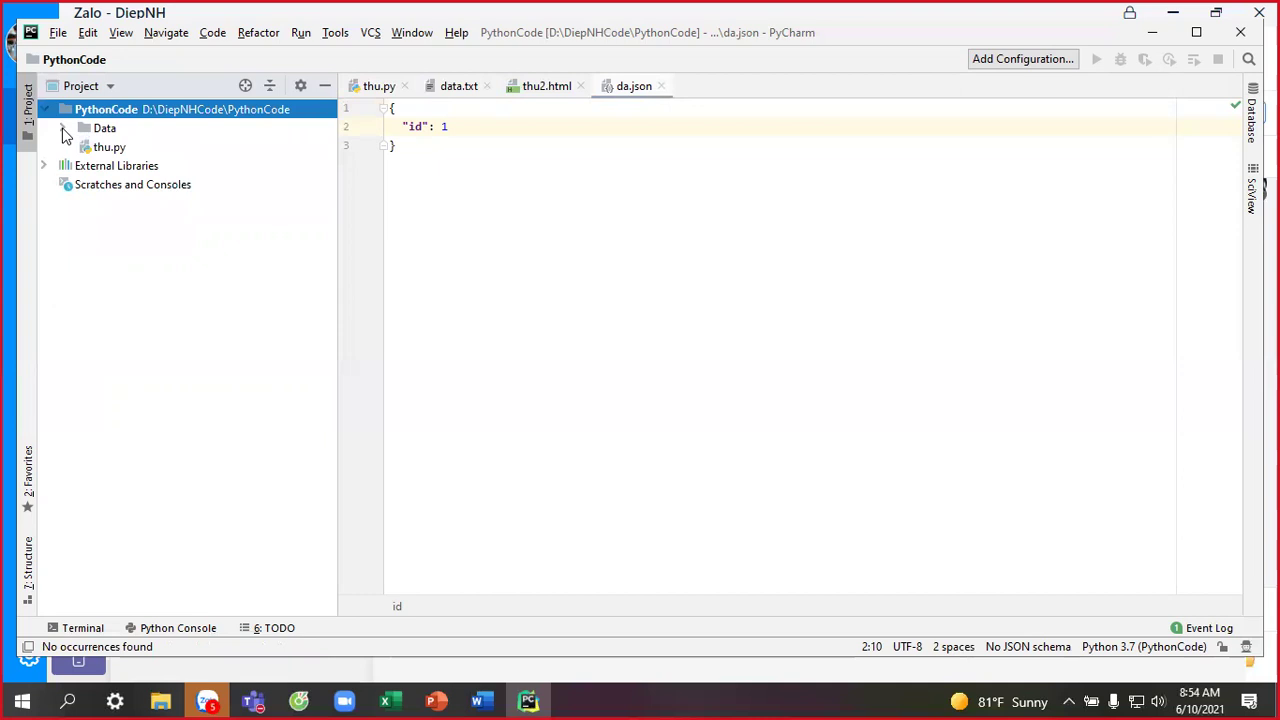
pyautogui.click(63, 130)
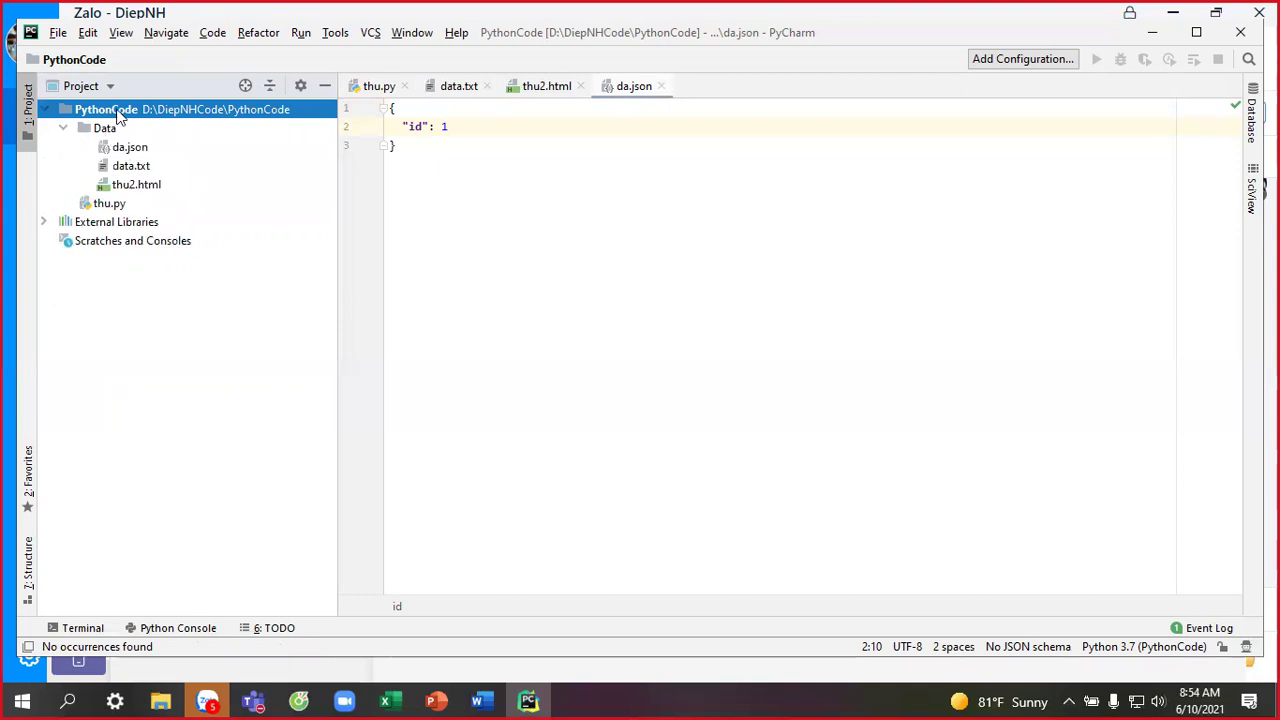
# Create a CTDK folder at the PythonCode root beside Data and thu.py.
pyautogui.rightClick(118, 110)
pyautogui.moveTo(155, 120)
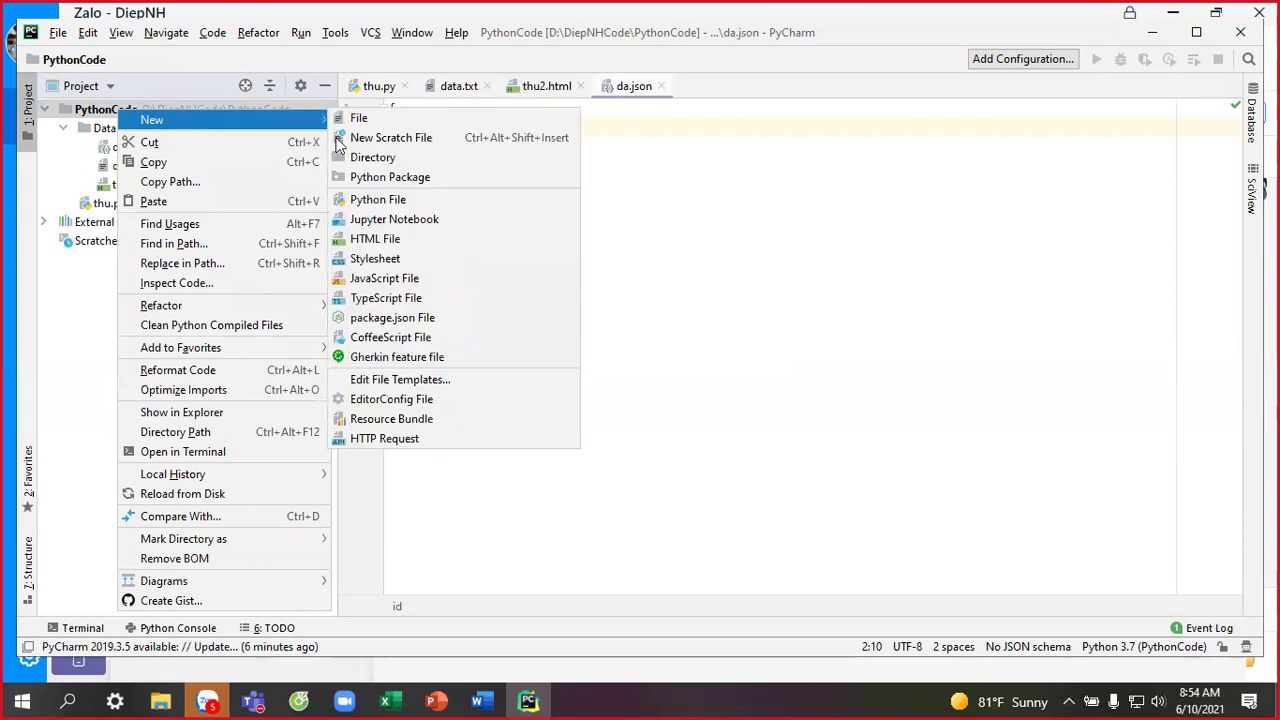
pyautogui.click(378, 158)
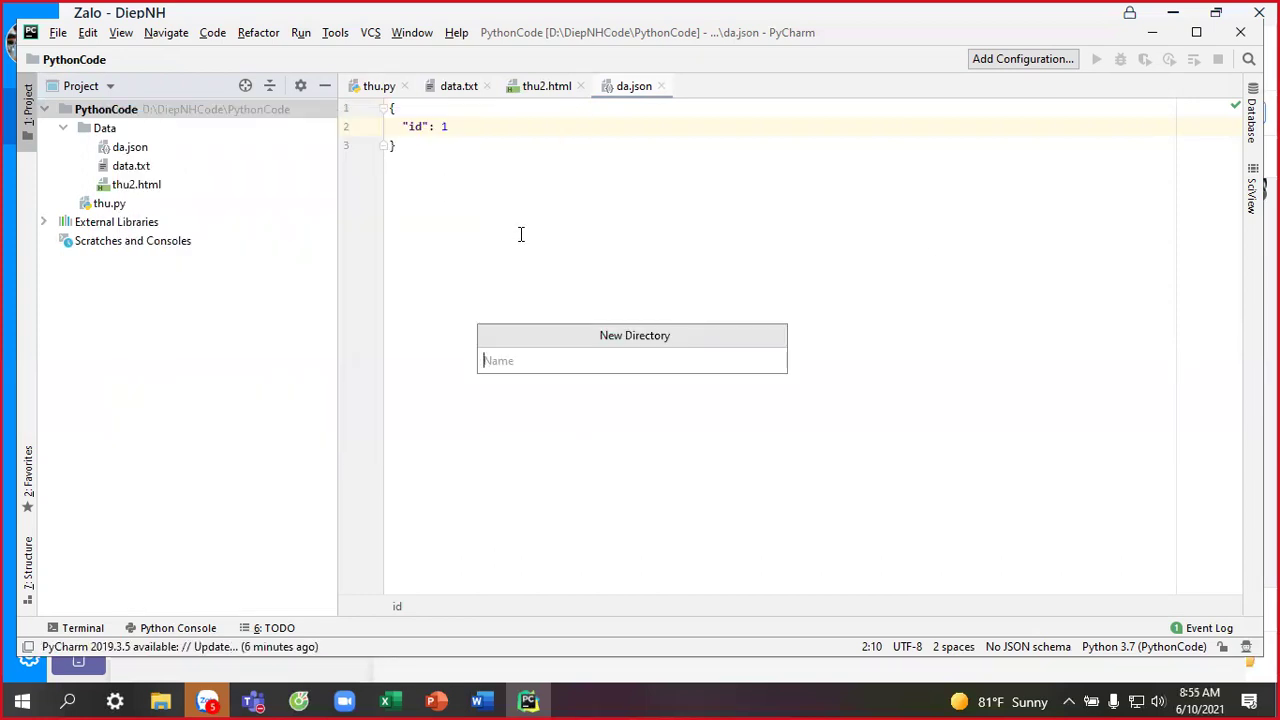
pyautogui.write('CTDK')
pyautogui.press('Return')
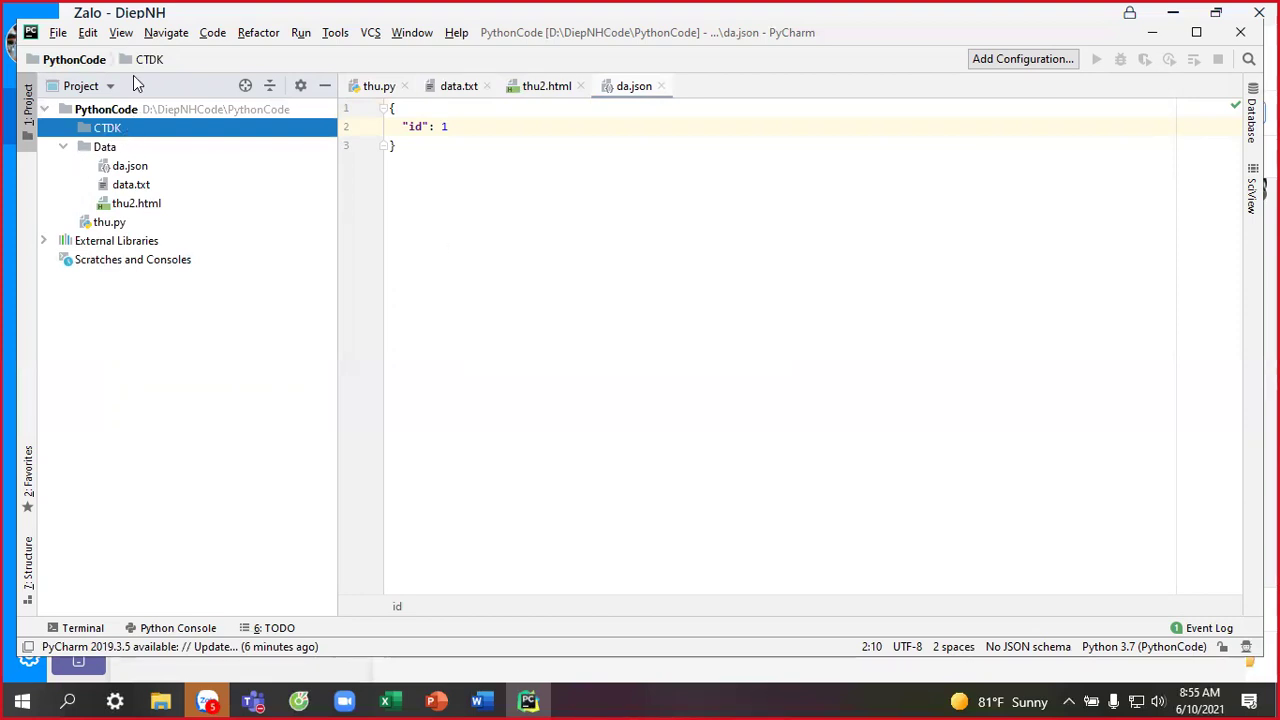
pyautogui.click(128, 110)
# Create the Python file hello.py and write print("Hello world!") in it.
pyautogui.rightClick(128, 110)
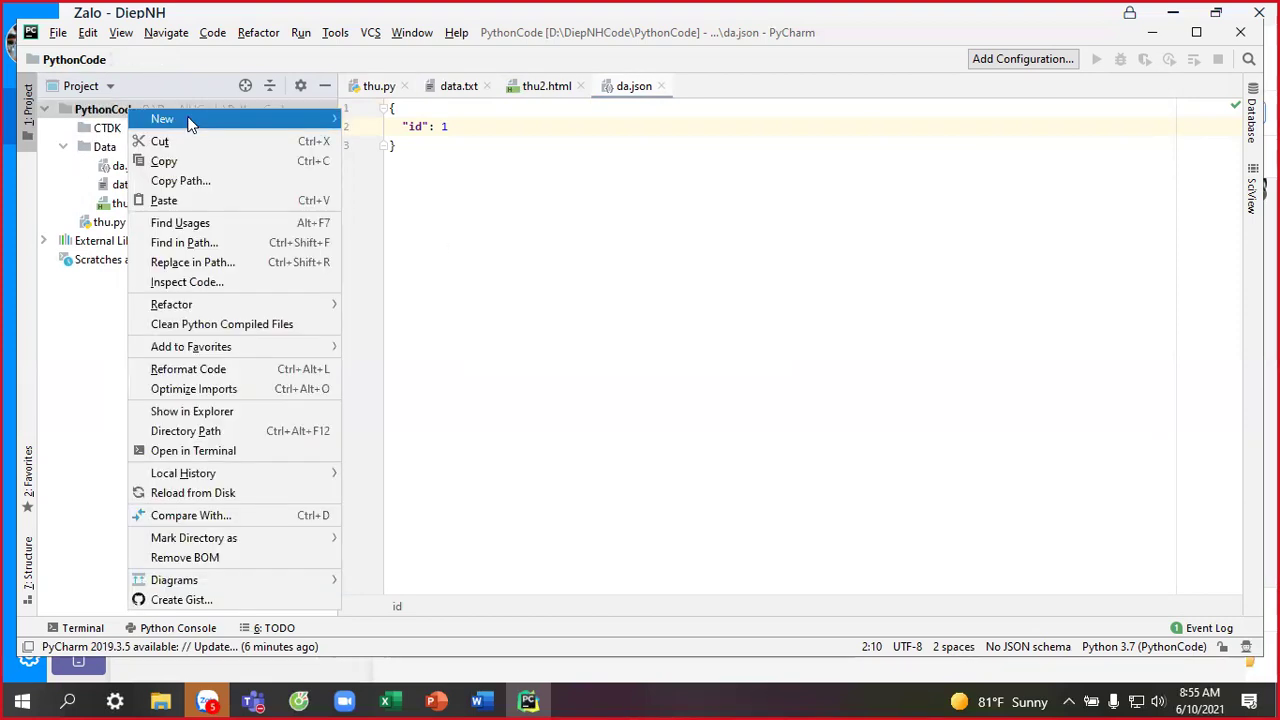
pyautogui.moveTo(188, 119)
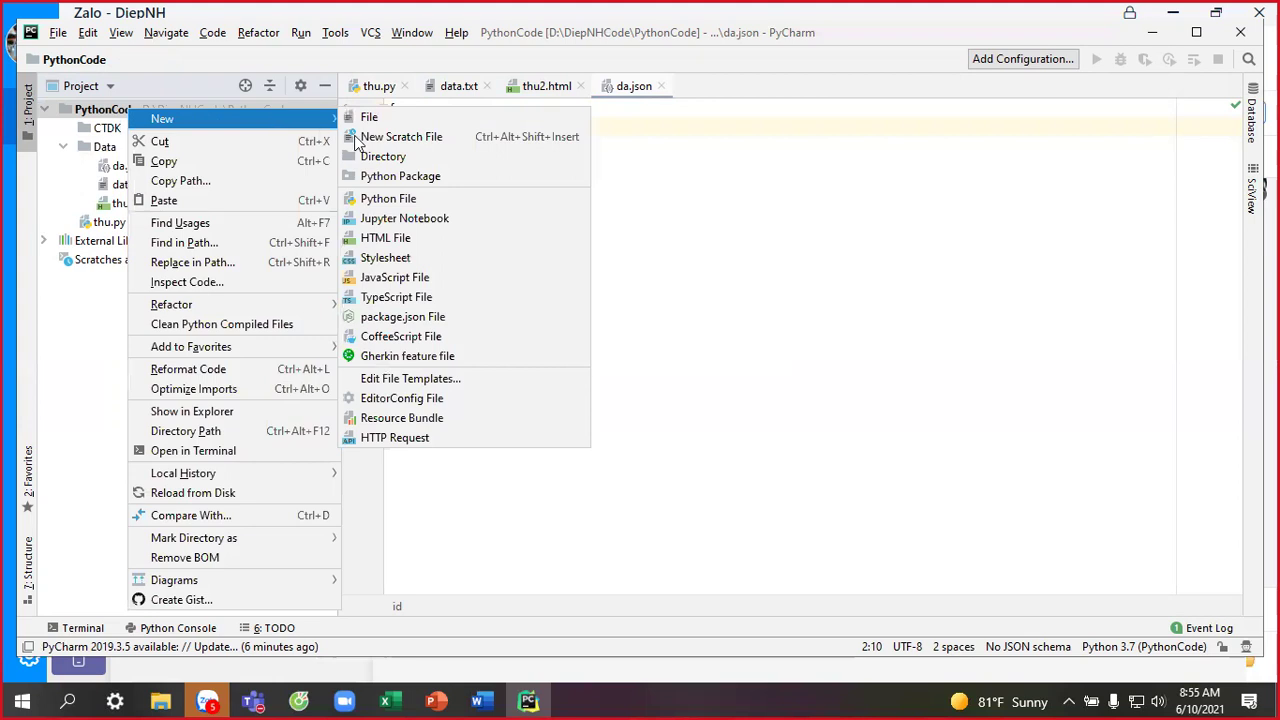
pyautogui.click(418, 197)
pyautogui.write('hello')
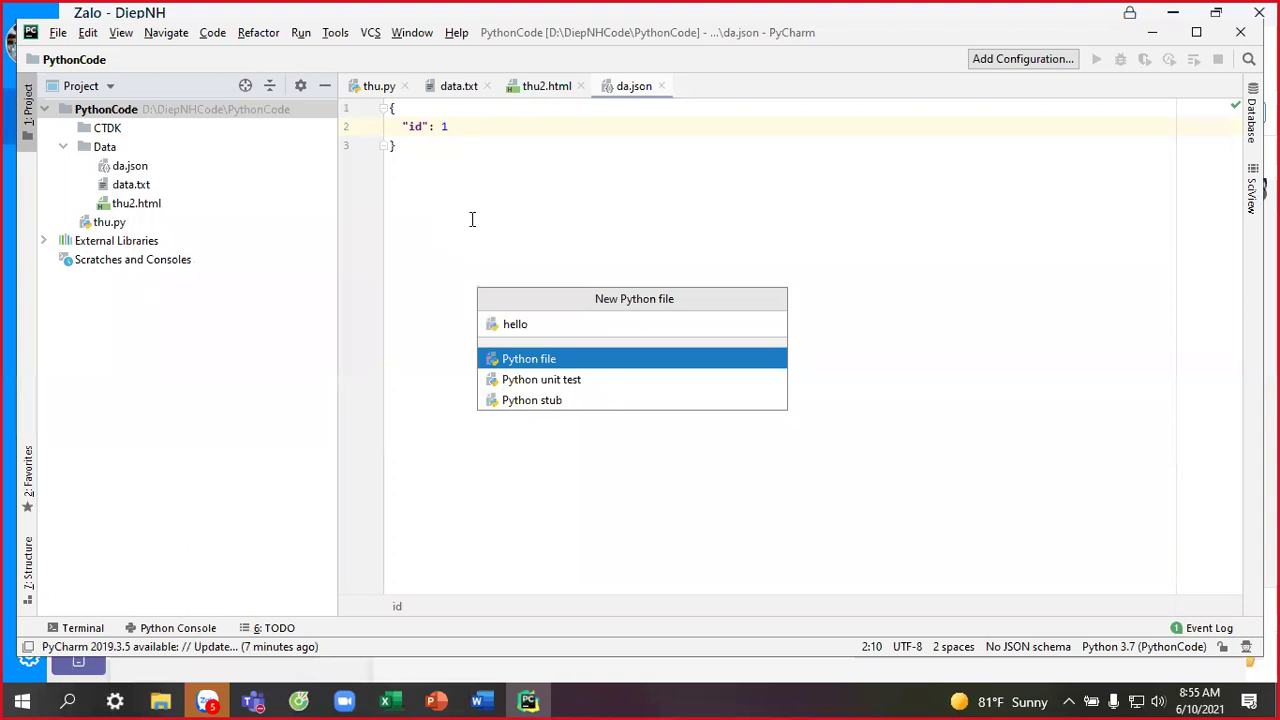
pyautogui.press('Return')
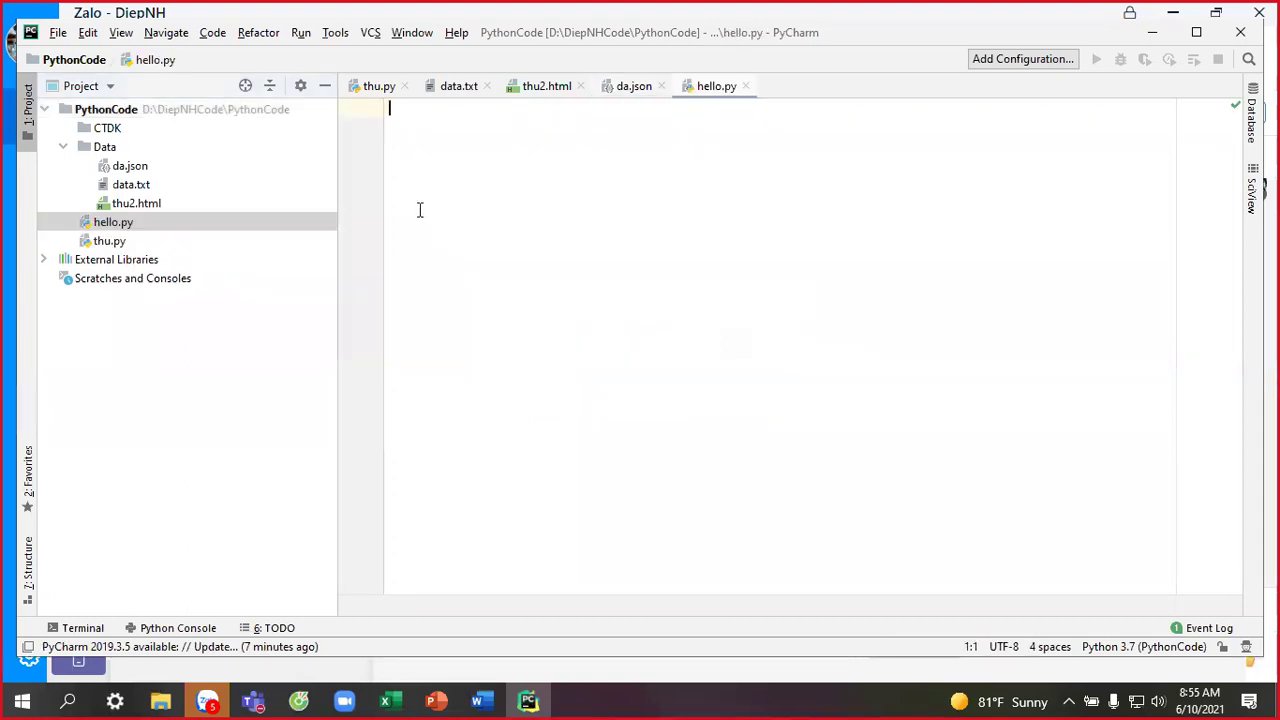
pyautogui.write('pr')
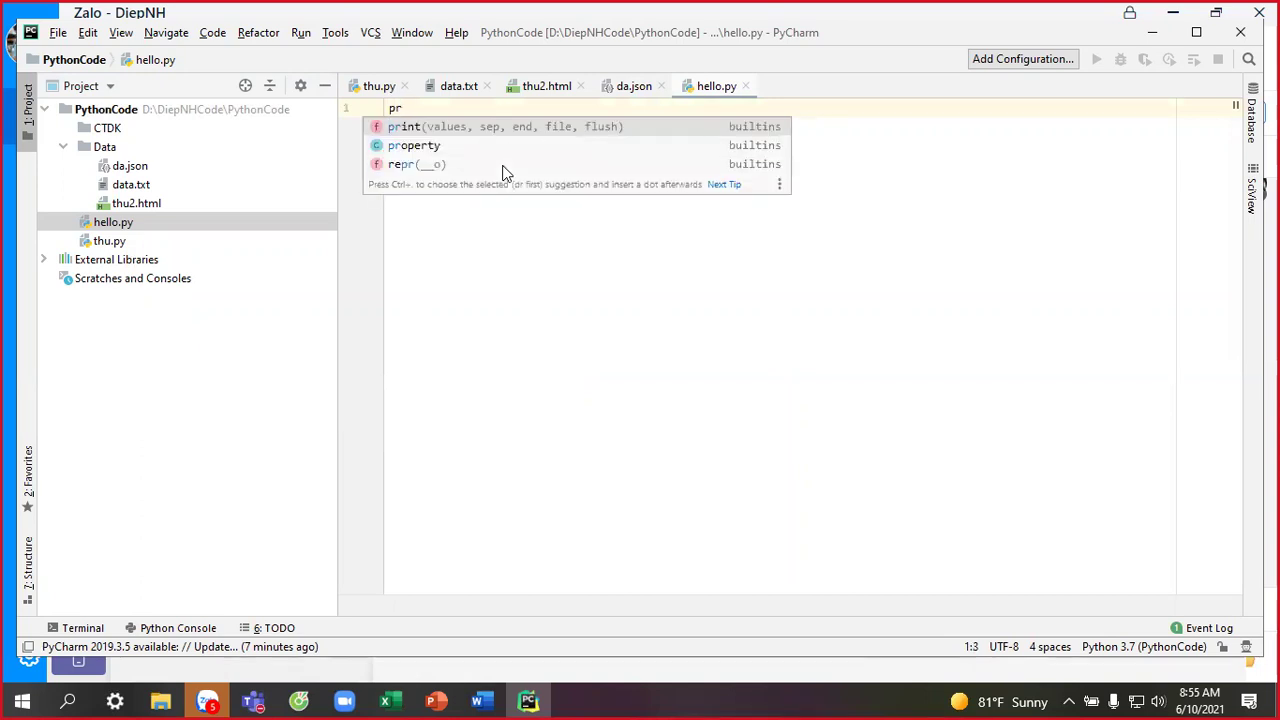
pyautogui.press('Return')
pyautogui.write('"He')
pyautogui.write('llo wo')
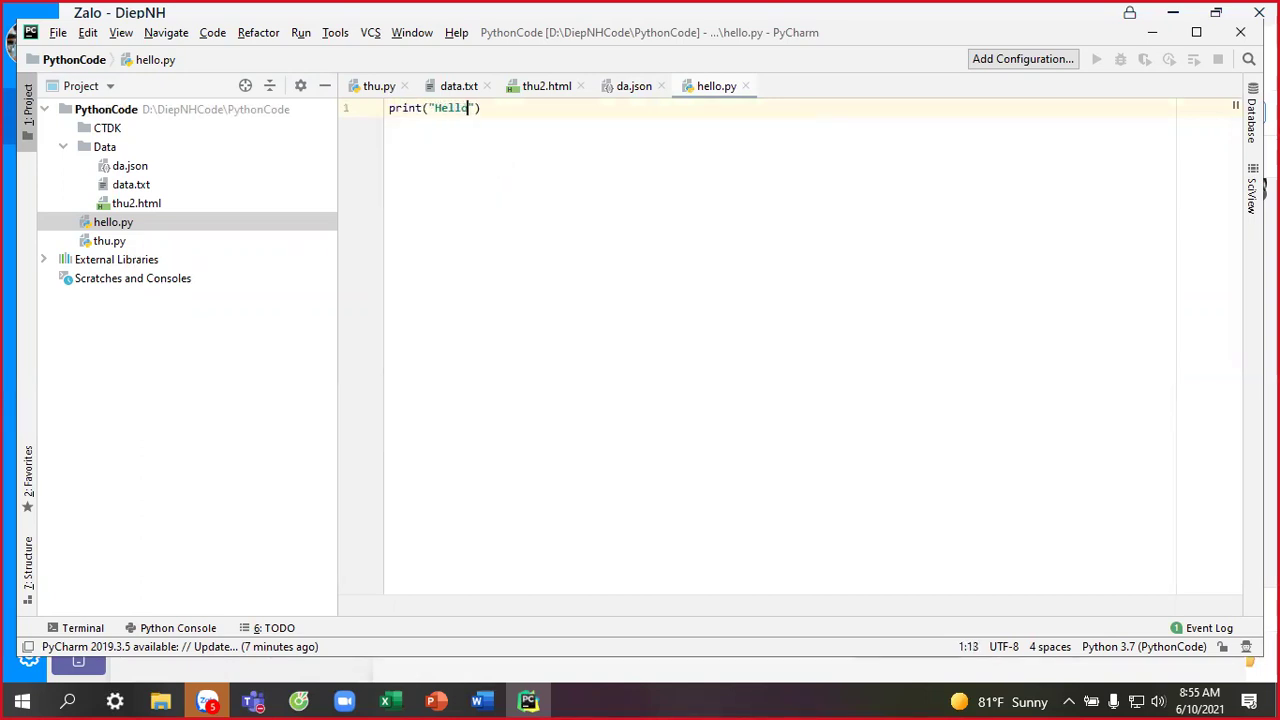
pyautogui.write('rld!")')
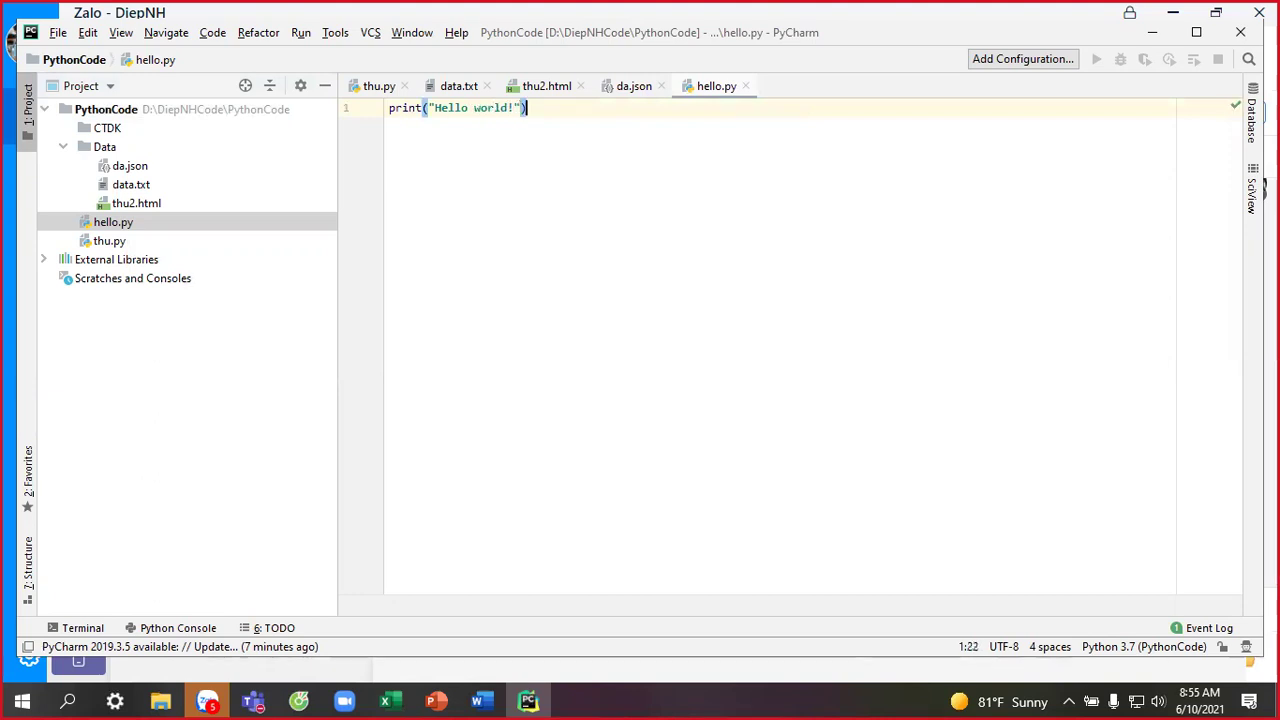
# Copy the five print lines from the Python Tutor code in the browser.
pyautogui.hotkey('alt', 'Tab')
pyautogui.hotkey('alt', 'Tab')
pyautogui.hotkey('alt', 'Tab')
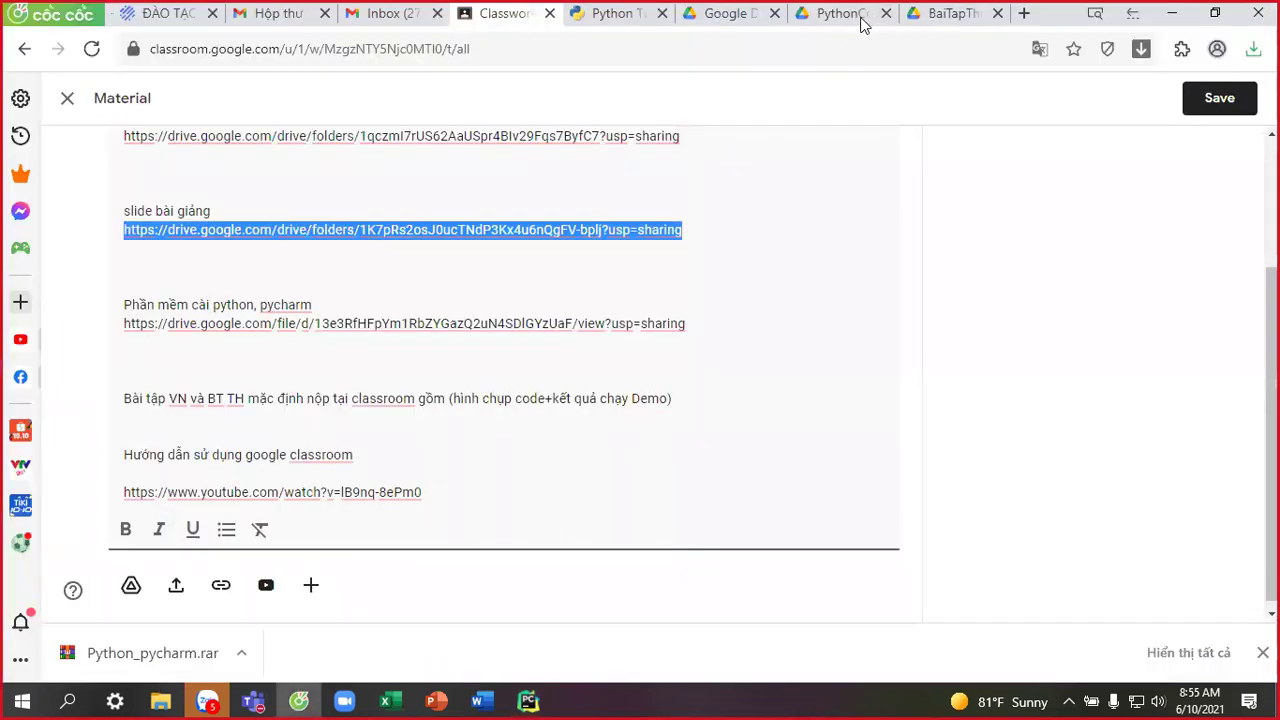
pyautogui.click(862, 18)
pyautogui.click(714, 18)
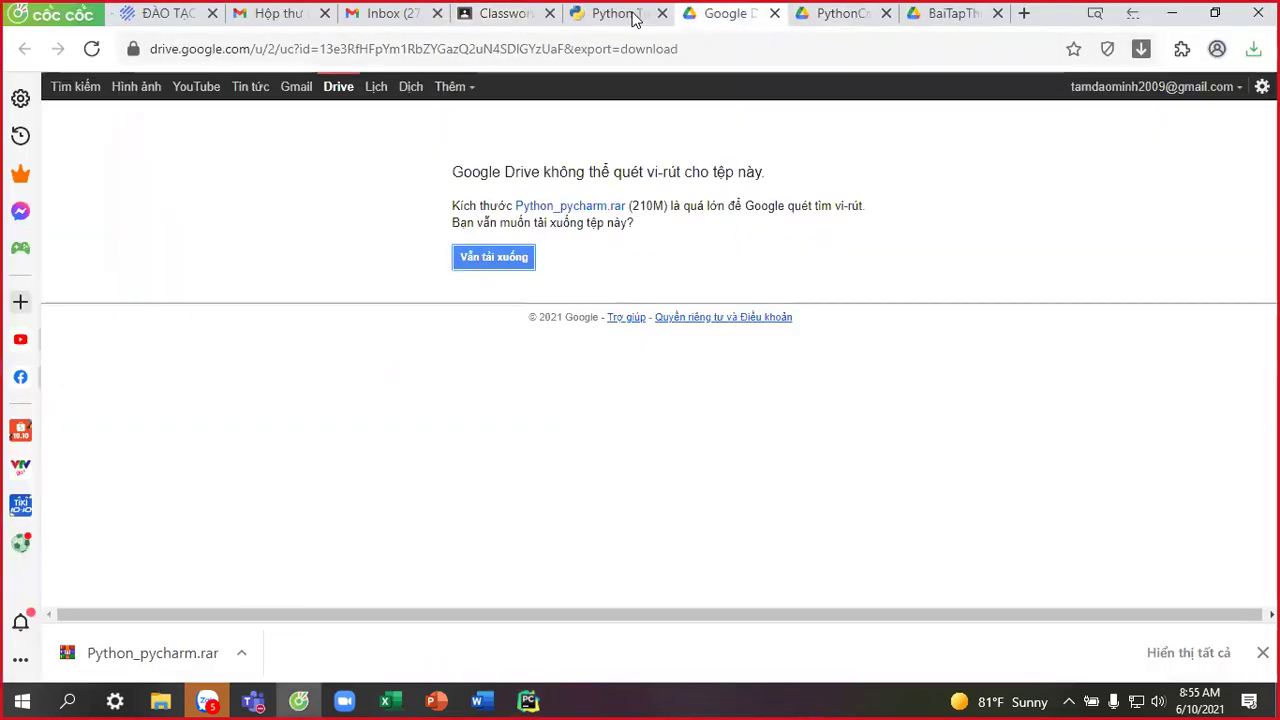
pyautogui.click(634, 16)
pyautogui.moveTo(589, 246); pyautogui.dragTo(333, 173)
pyautogui.hotkey('ctrl', 'c')
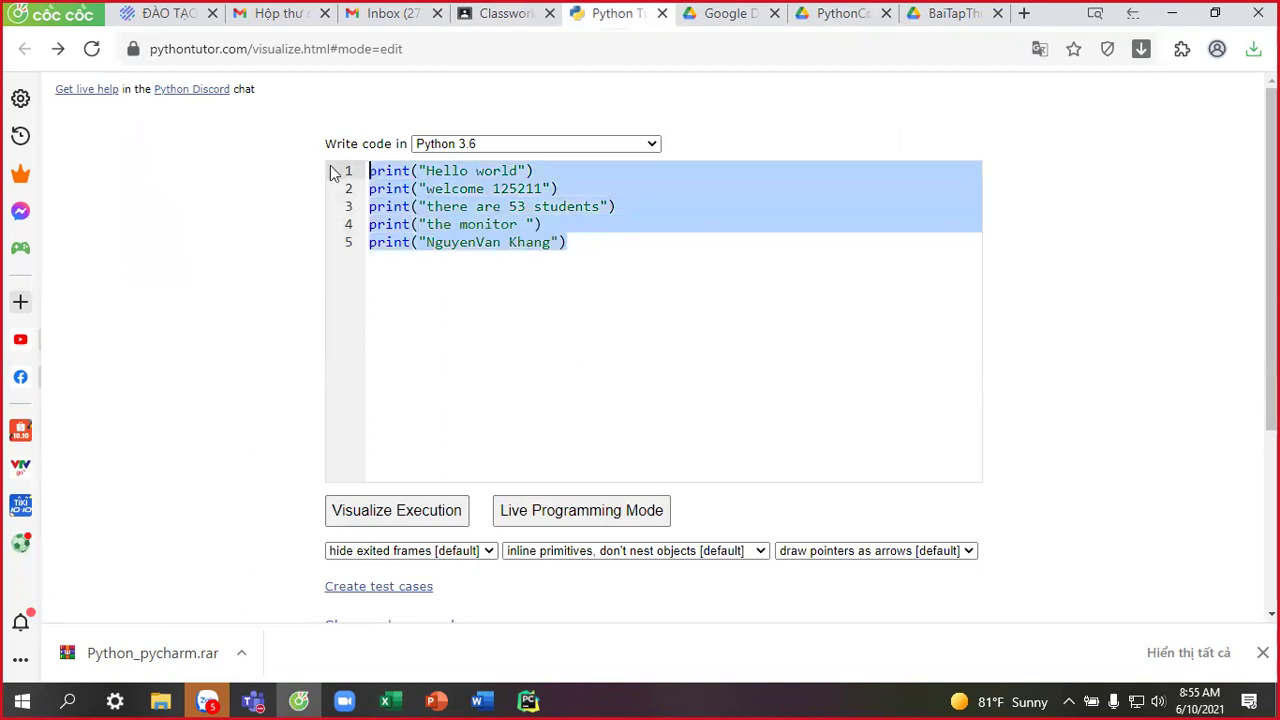
pyautogui.hotkey('alt', 'Tab')
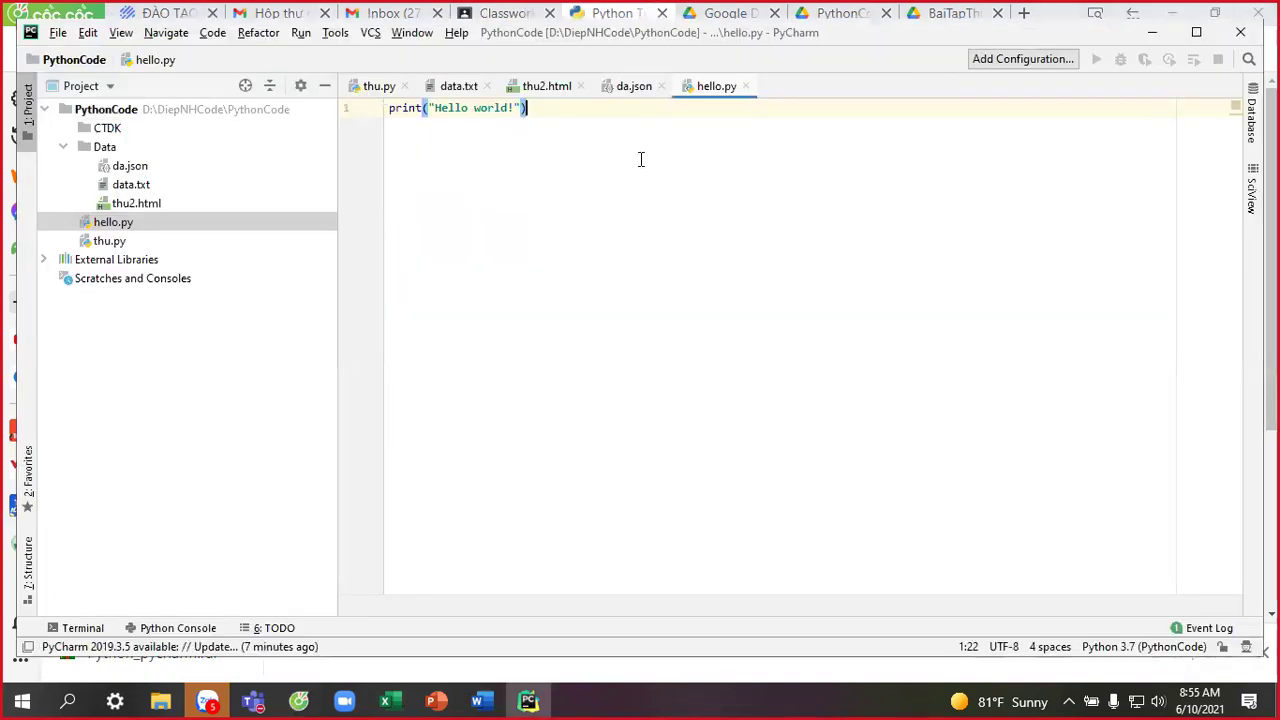
# Paste the copied print lines below the first one and run hello.py.
pyautogui.press('Return')
pyautogui.hotkey('ctrl', 'v')
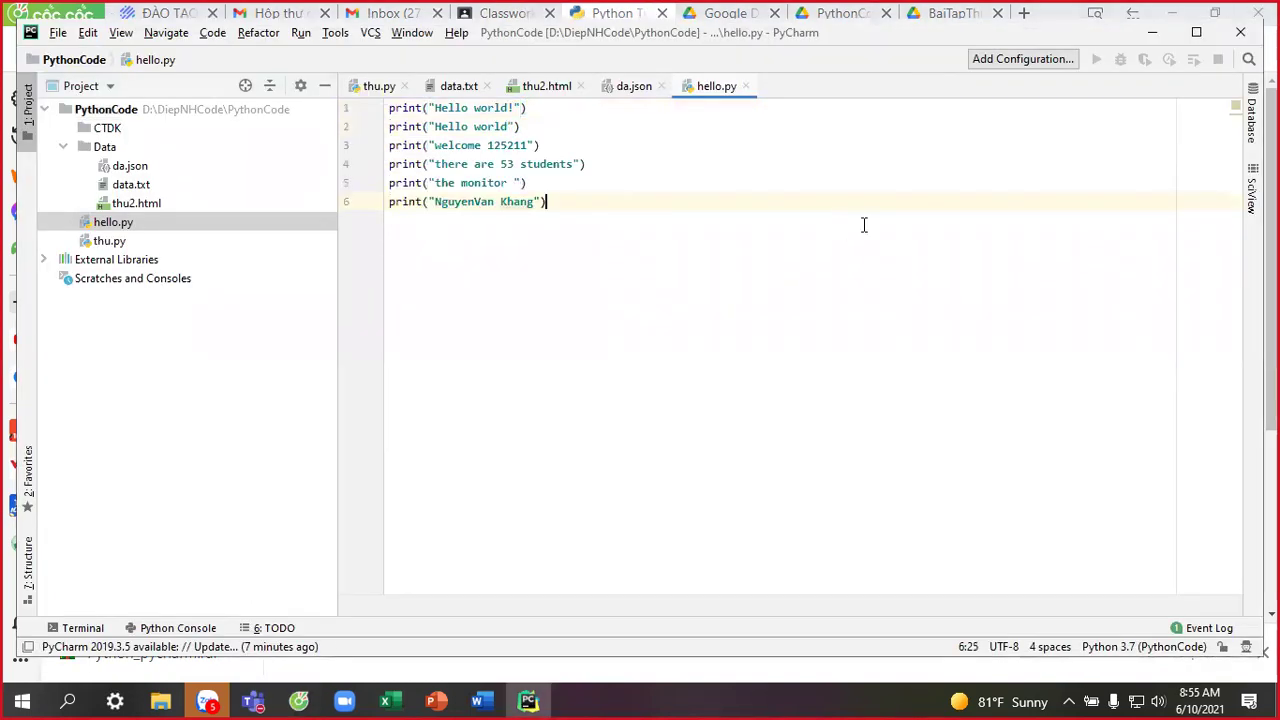
pyautogui.click(665, 182)
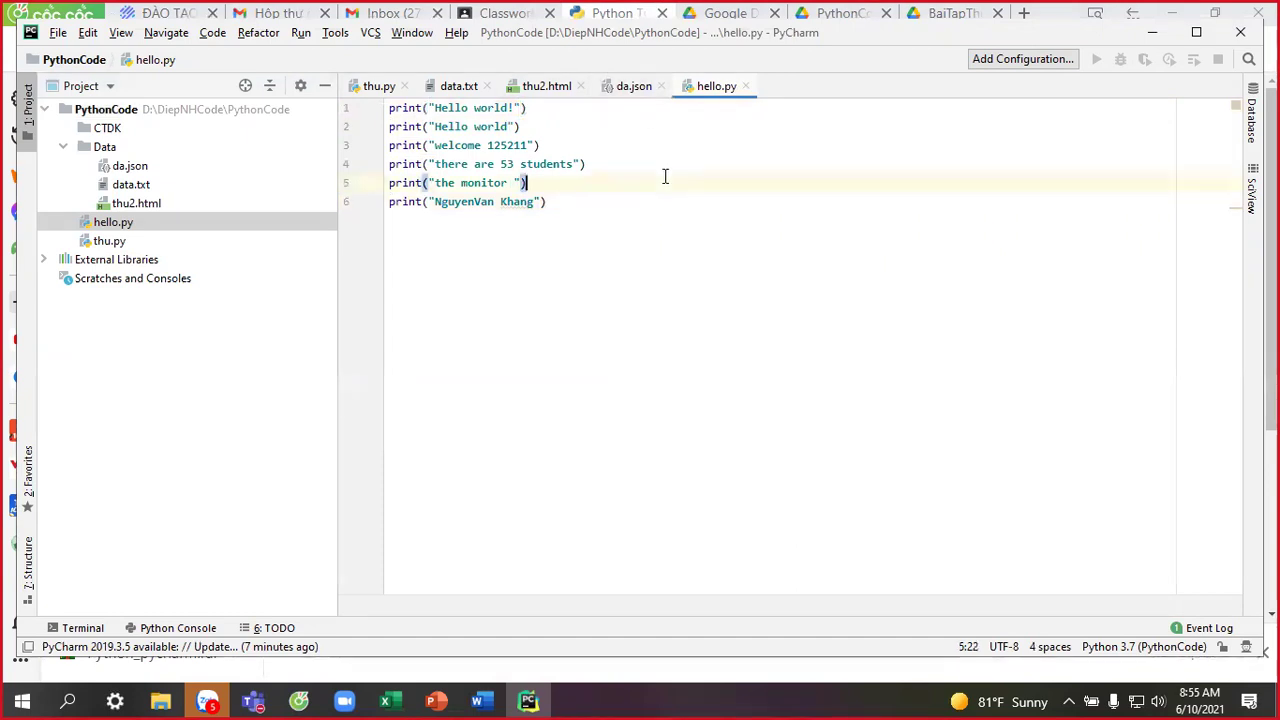
pyautogui.rightClick(665, 183)
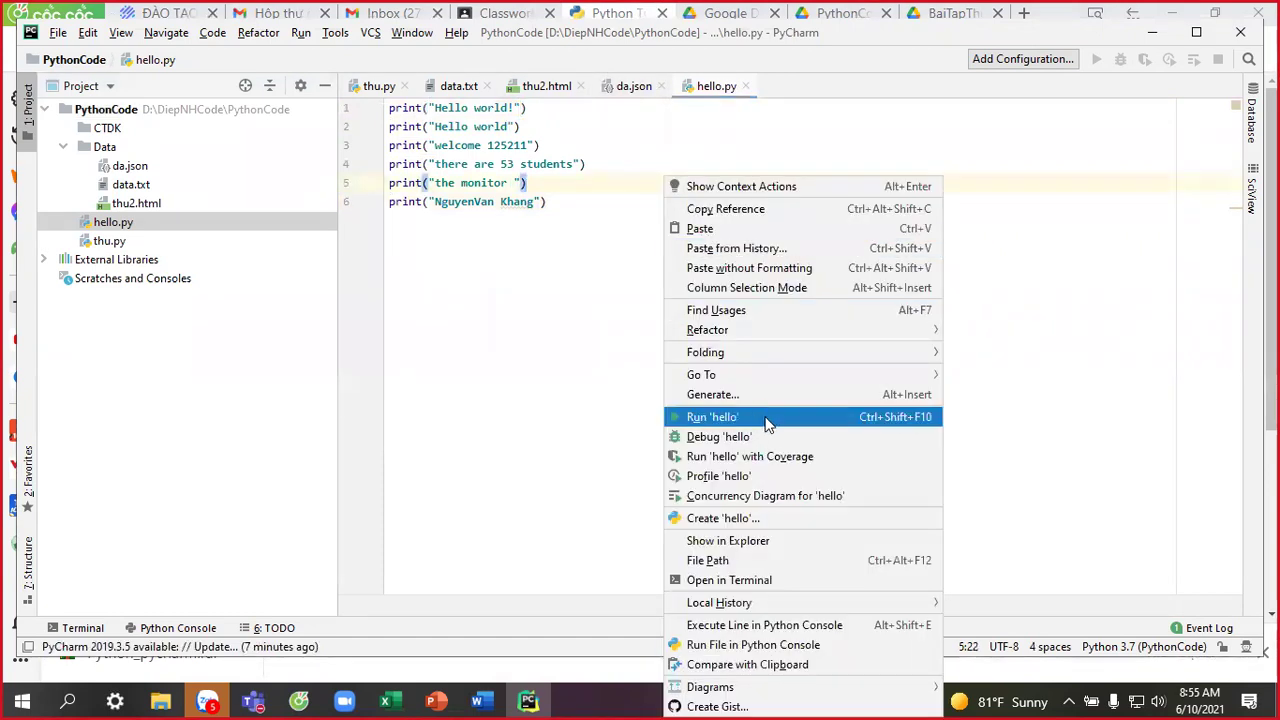
pyautogui.click(841, 420)
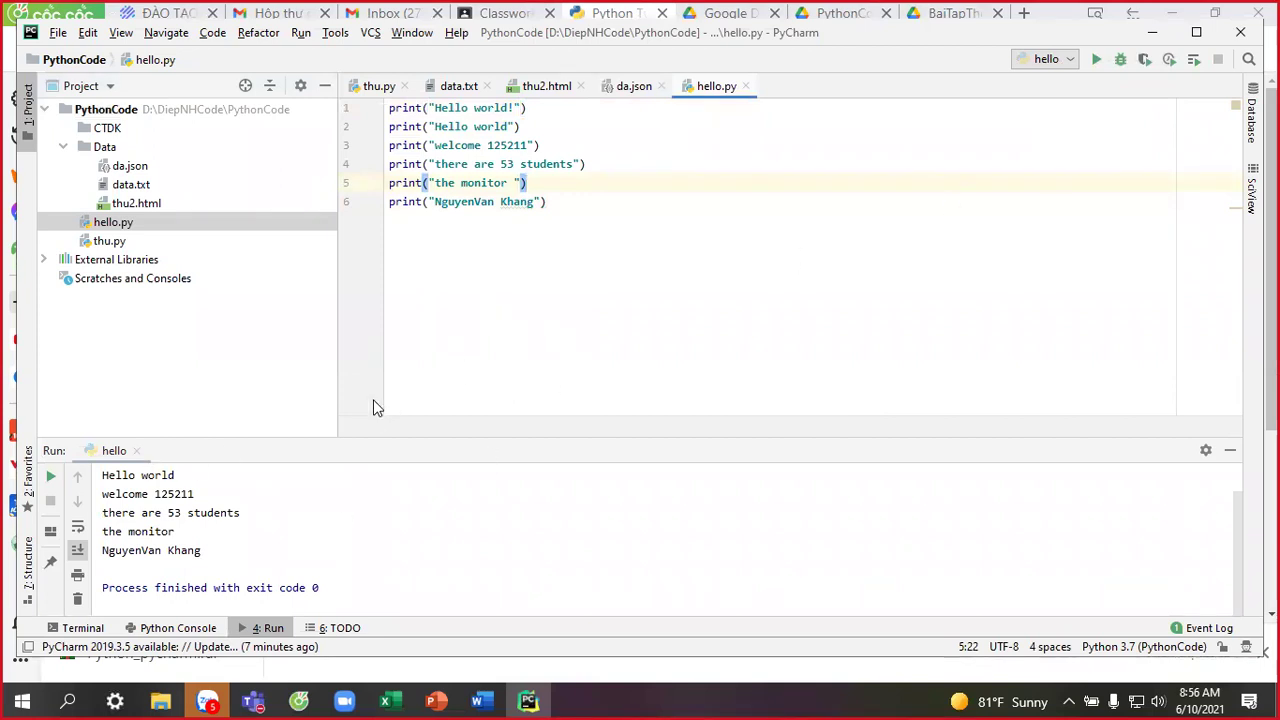
pyautogui.click(205, 700)
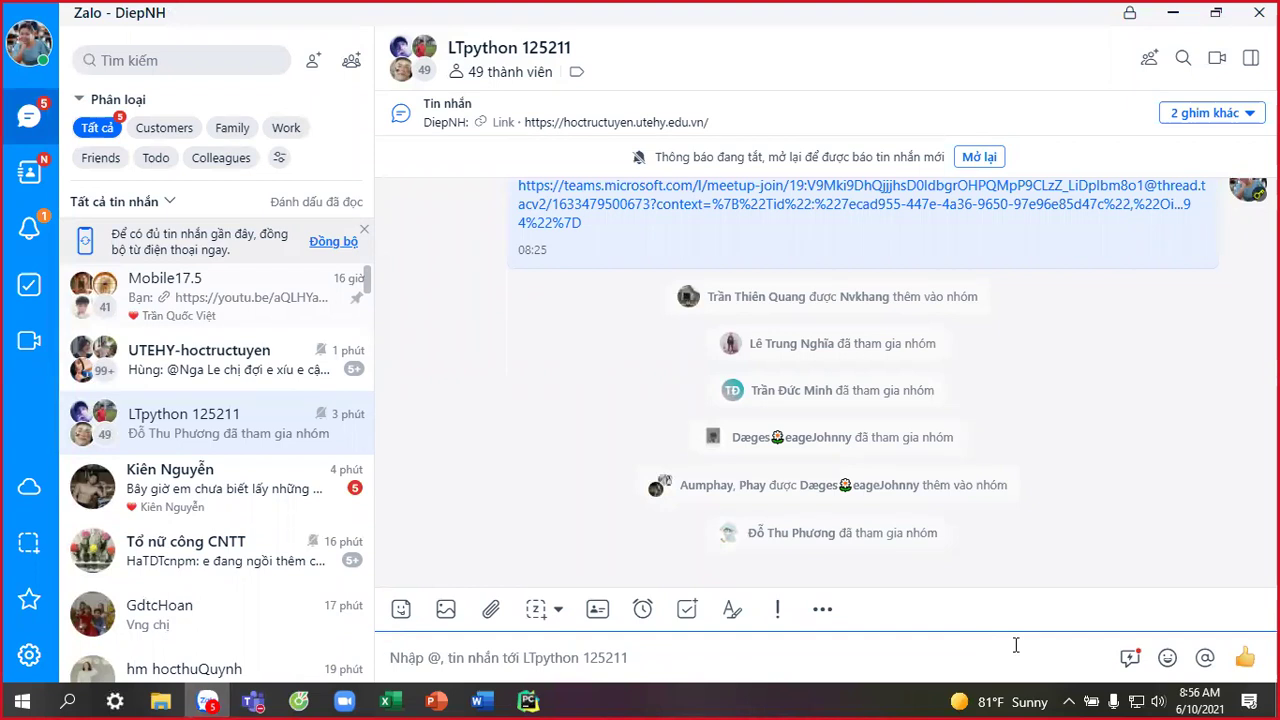
# Paste and send the hello.py code-and-output screenshot to the LTpython 125211 group.
pyautogui.hotkey('ctrl', 'v')
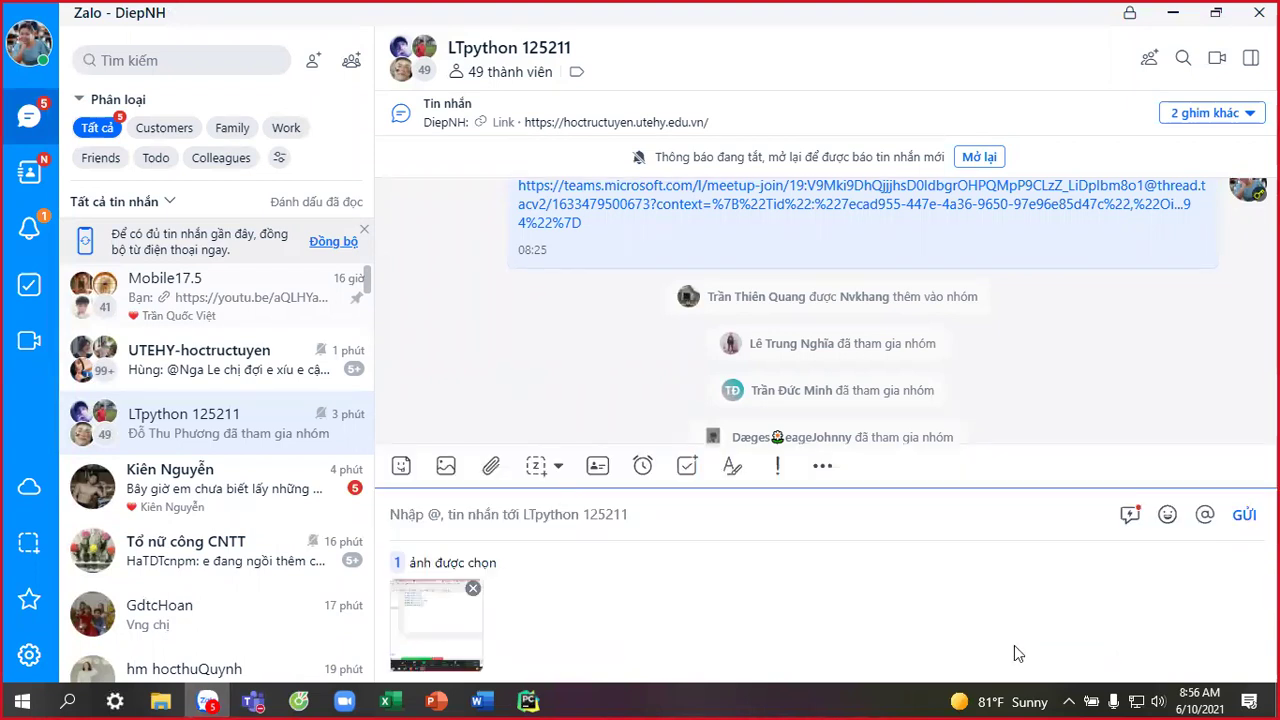
pyautogui.press('Return')
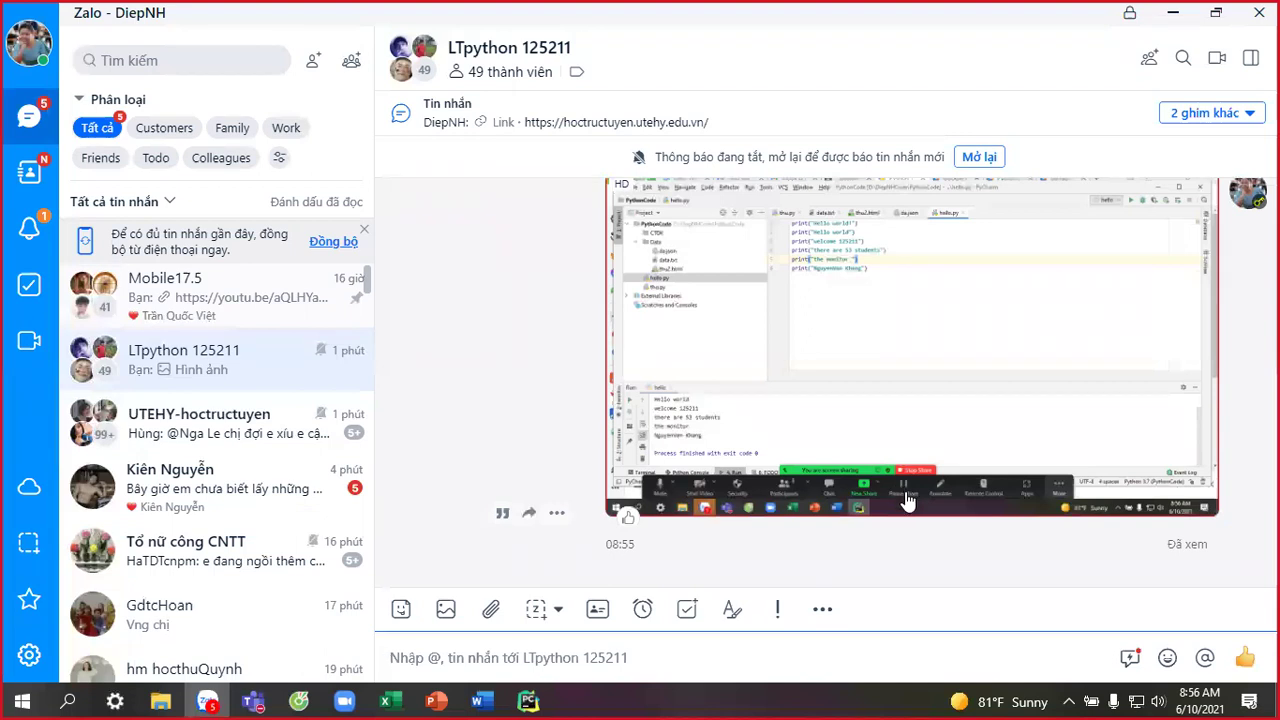
pyautogui.hotkey('alt', 'Tab')
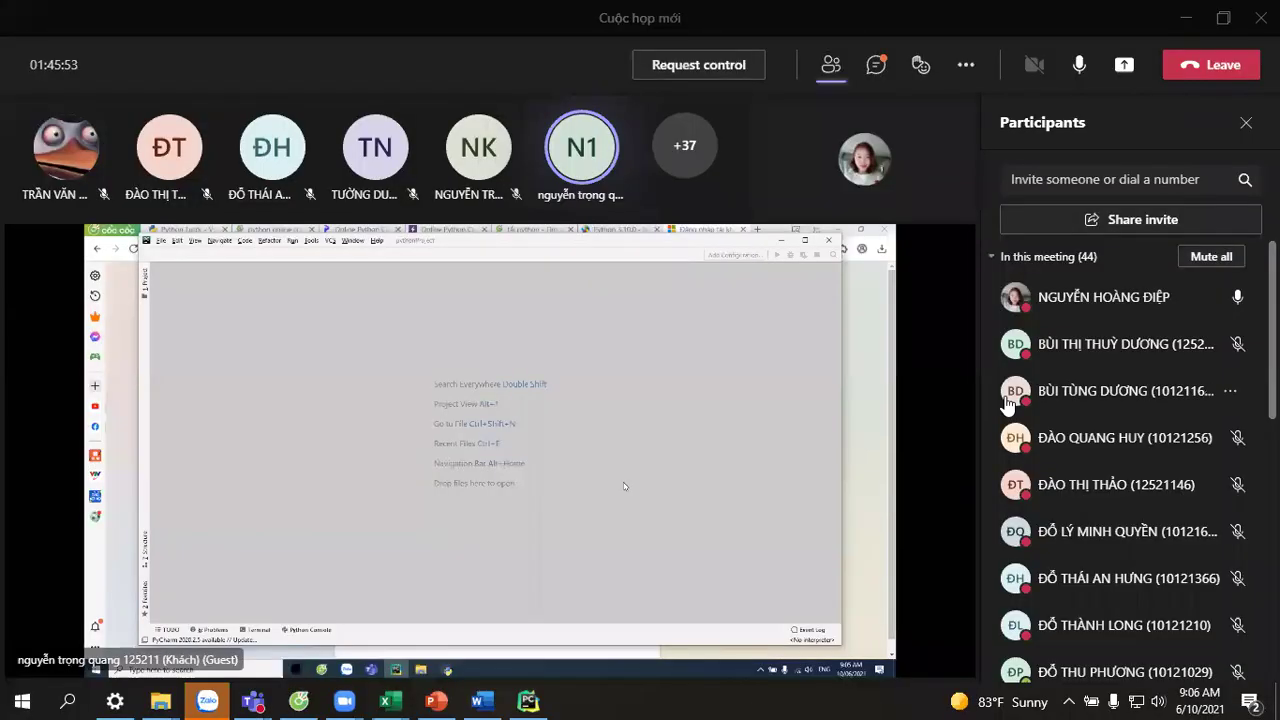
# Minimise every window to the Windows desktop, leaving only the compact Teams meeting overlay running.
pyautogui.moveTo(1006, 400)
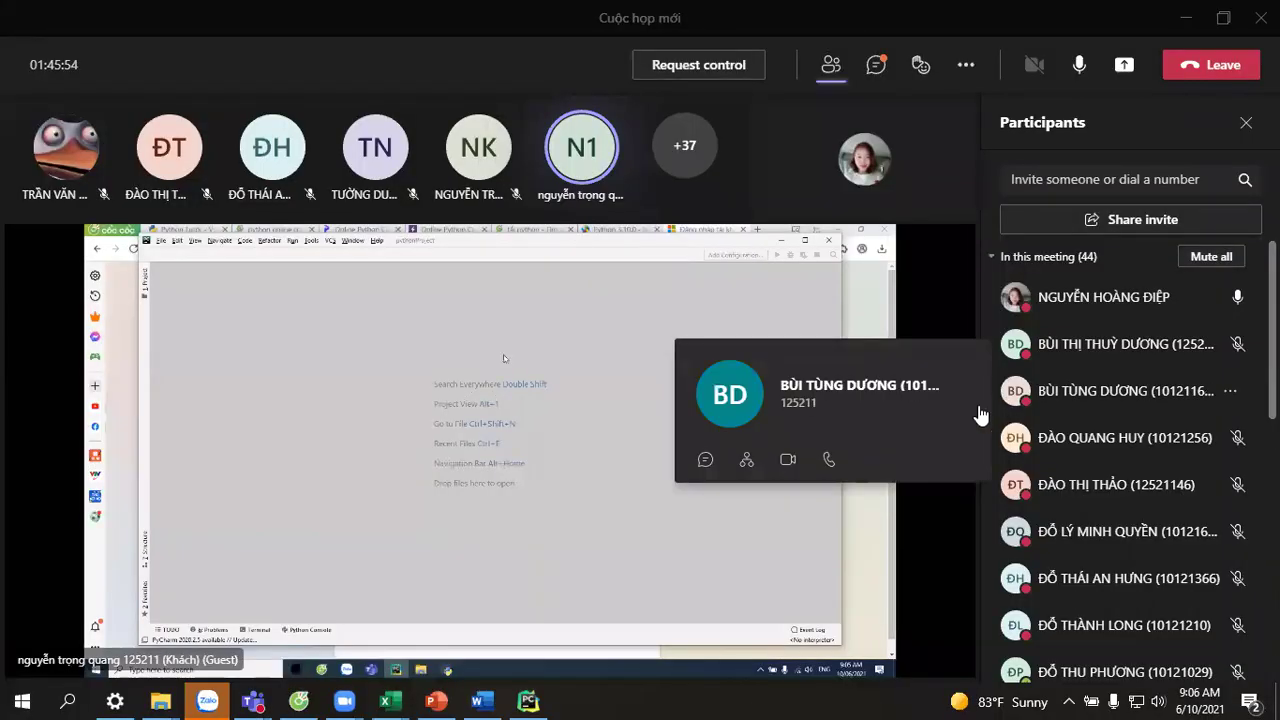
pyautogui.moveTo(849, 374)
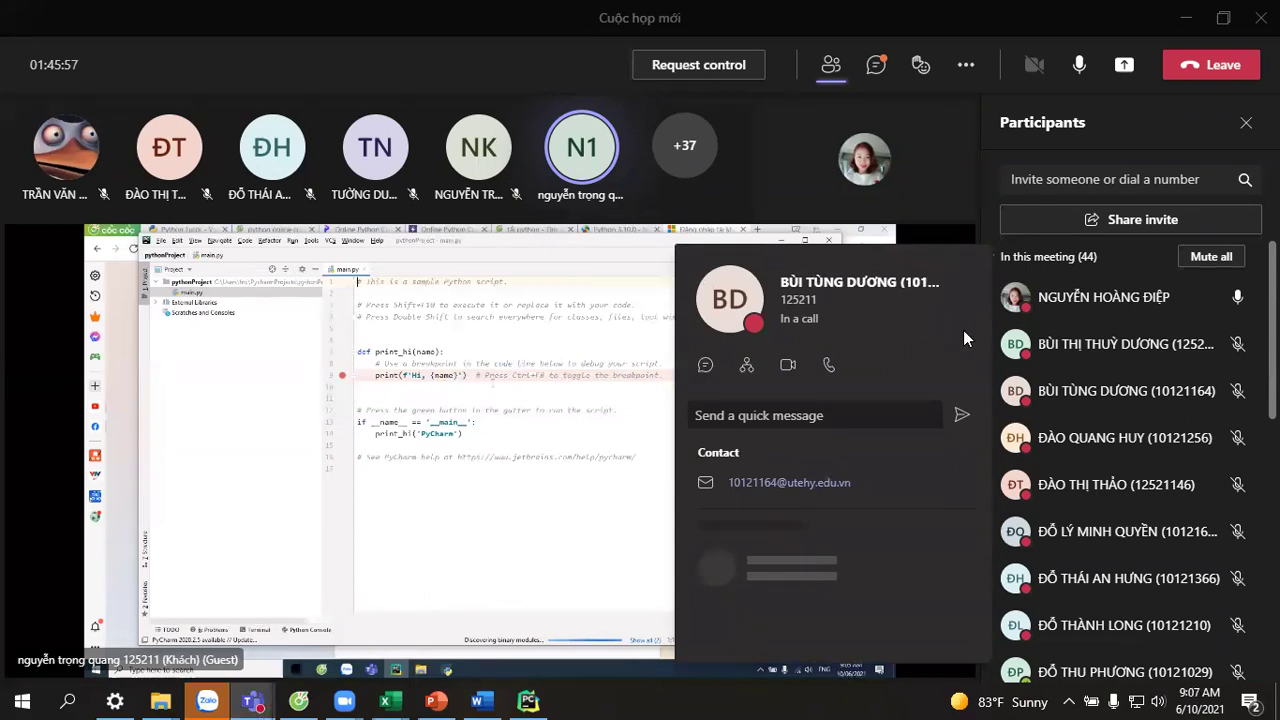
pyautogui.hotkey('ctrl', 'a')
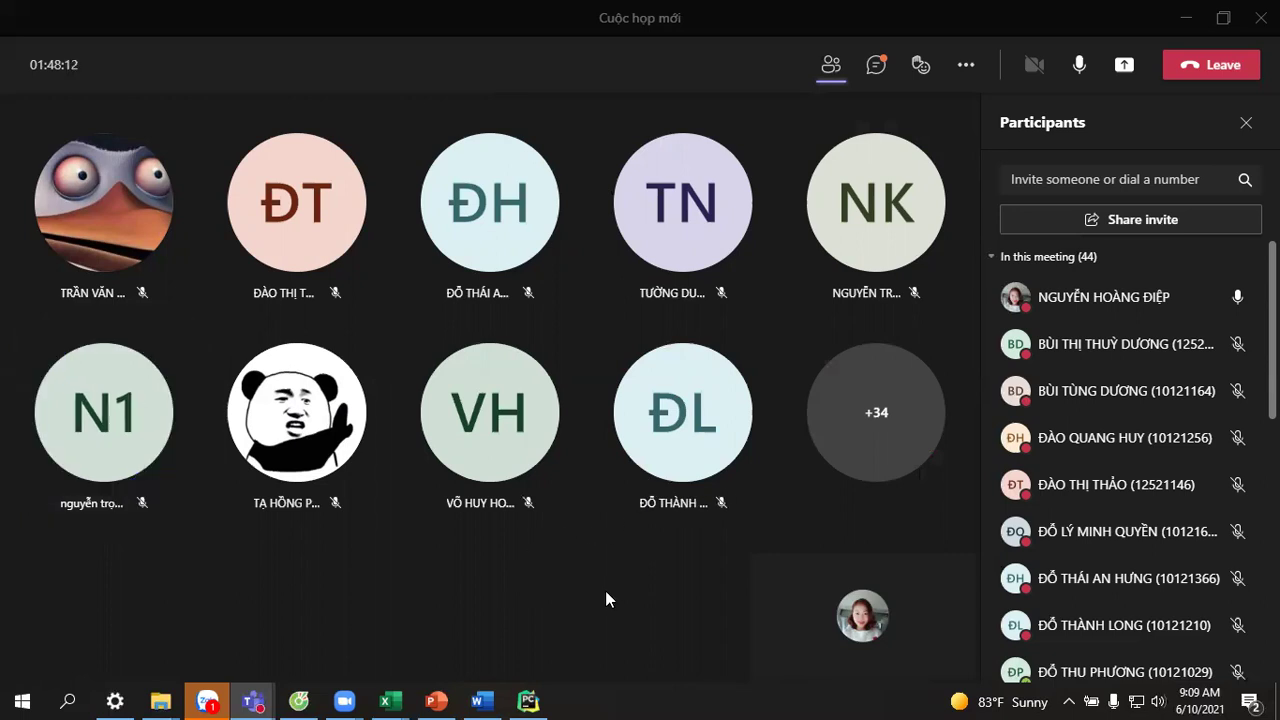
pyautogui.press('super+d')
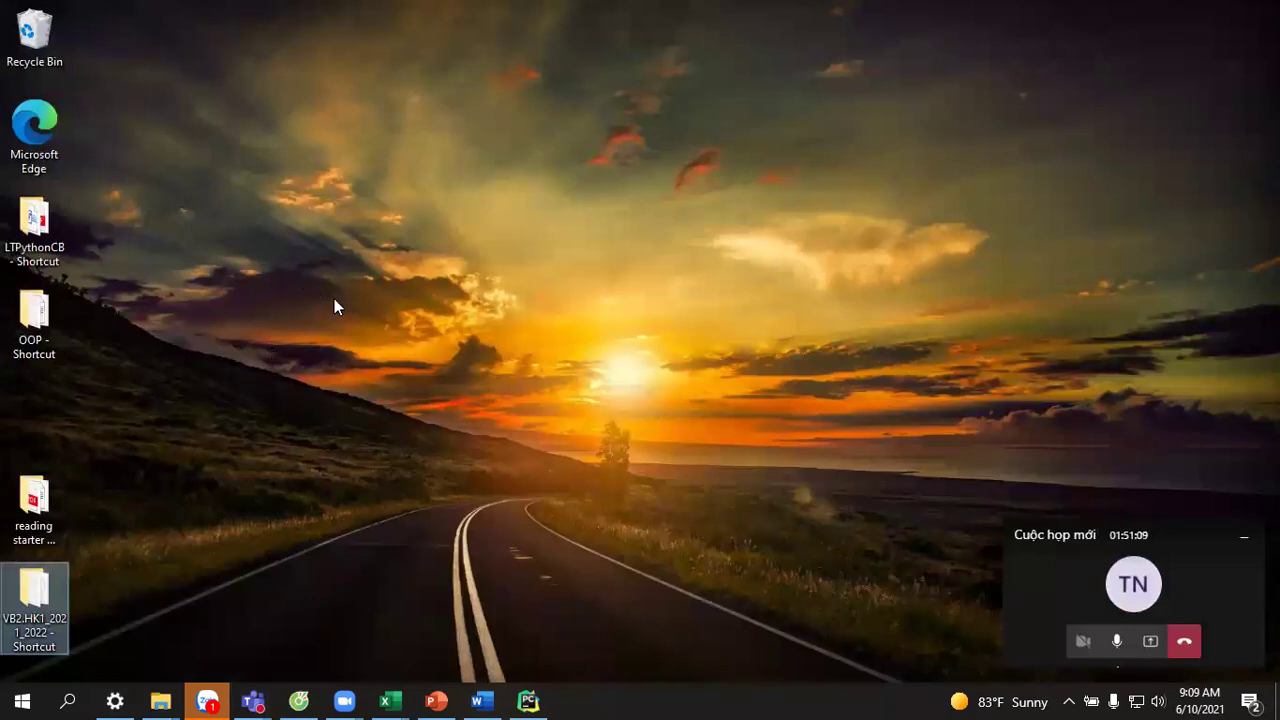
pyautogui.click(903, 601)
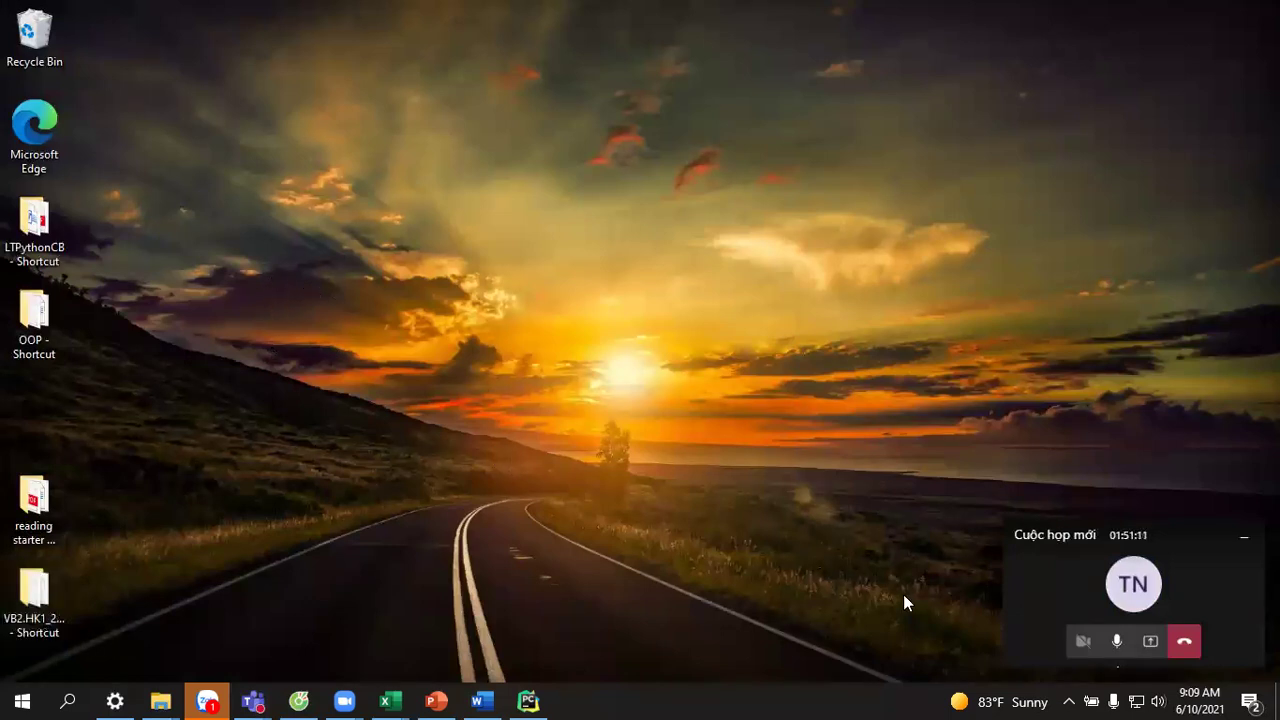